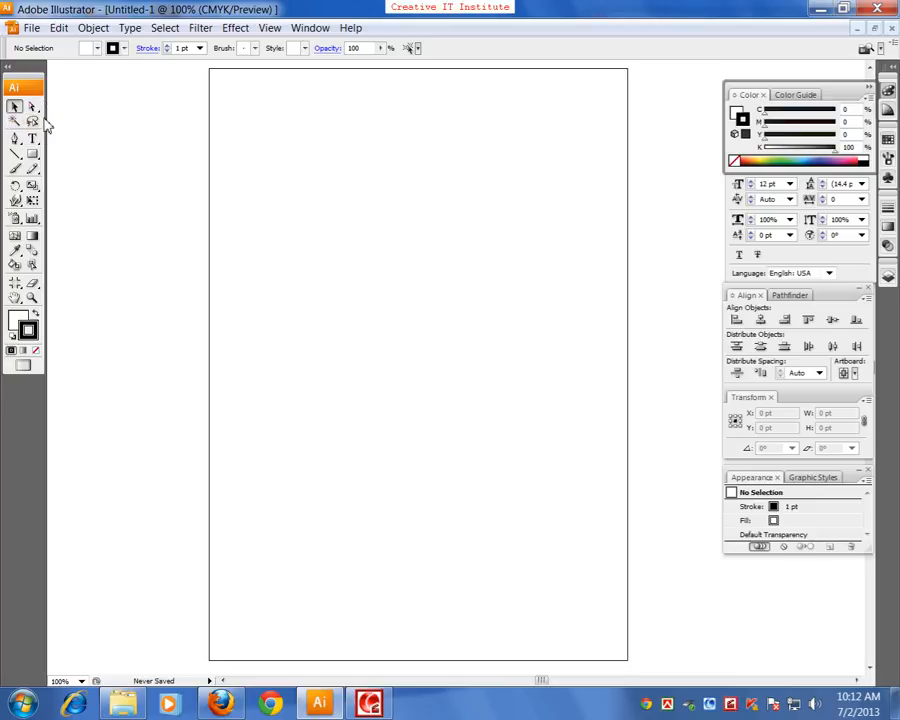
Draw a rectangle about 150 pt wide and 63 pt high in the upper middle of the artboard
drag(9, 88, 6, 46)
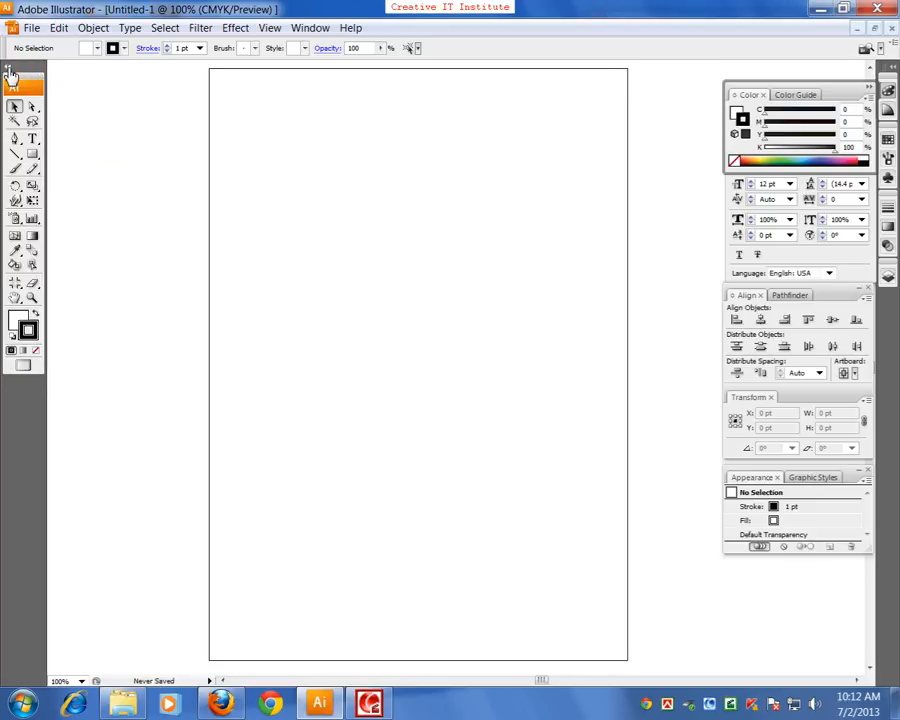
click(32, 153)
drag(365, 193, 473, 238)
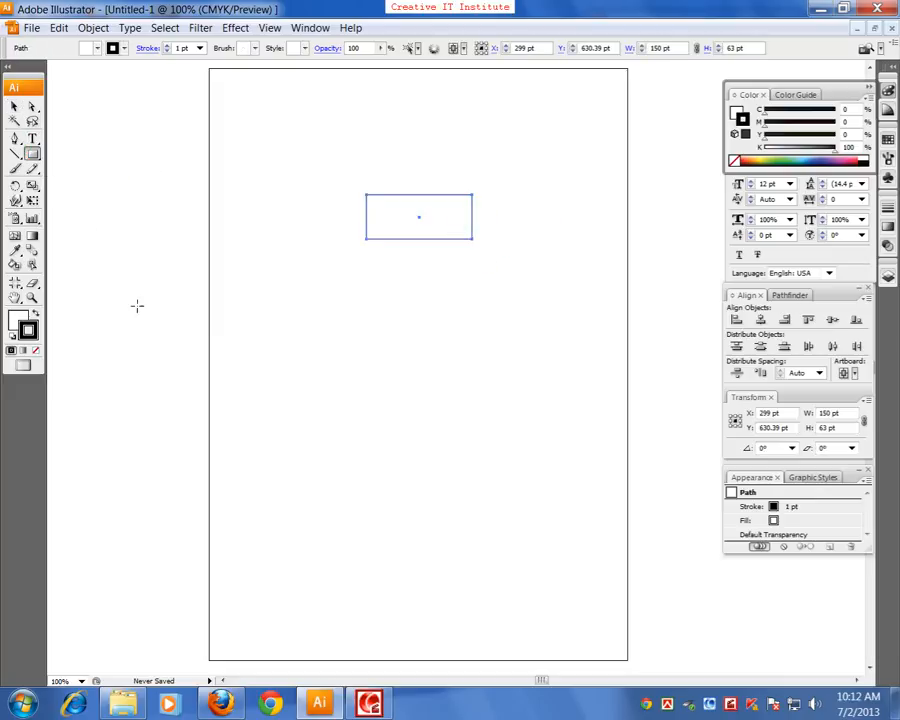
Set the rectangle's fill to red C91414
double_click(22, 318)
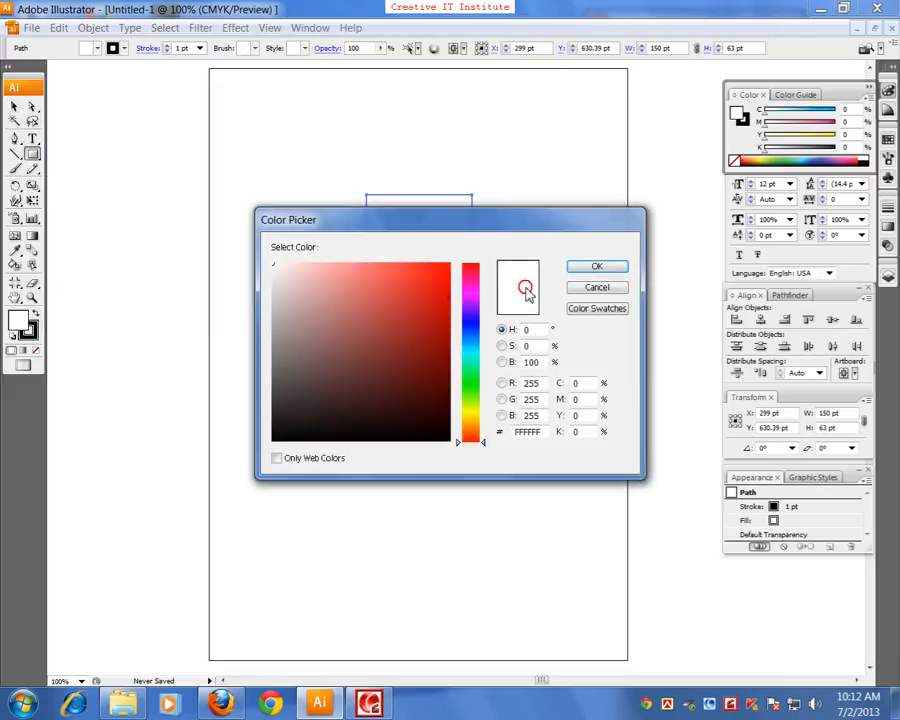
click(582, 265)
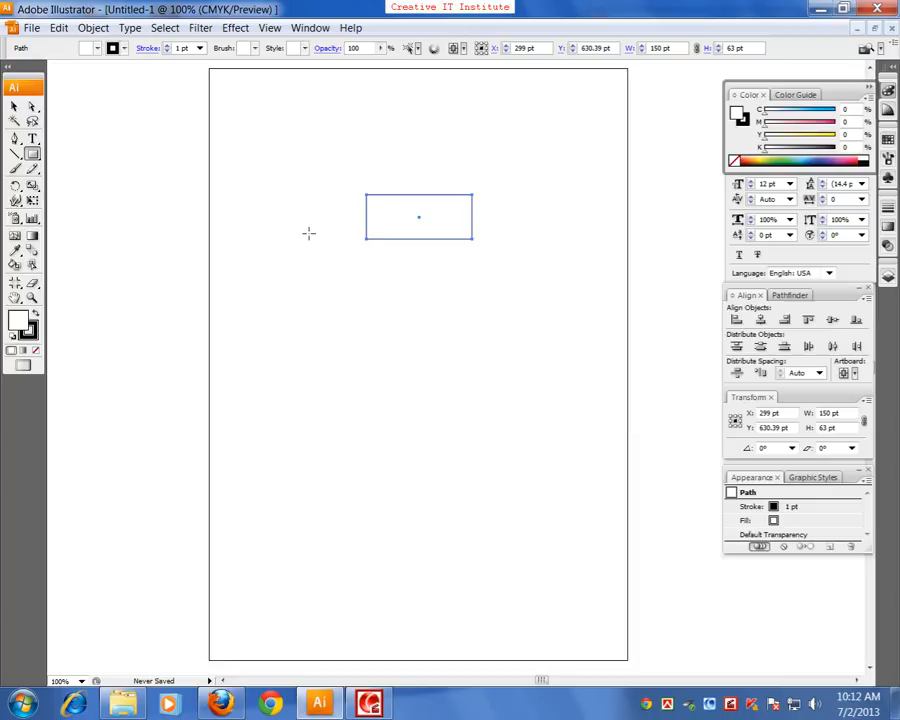
double_click(22, 325)
click(430, 299)
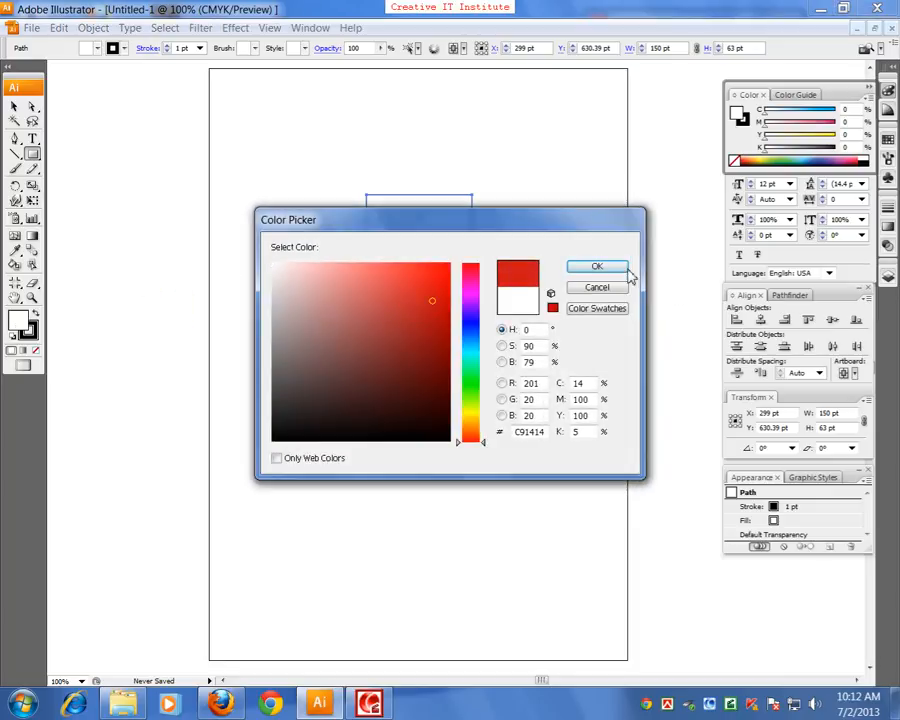
click(622, 268)
Draw a closed shape below the rectangle with the Pen tool, with jagged points on one side and a curved lower edge
click(15, 138)
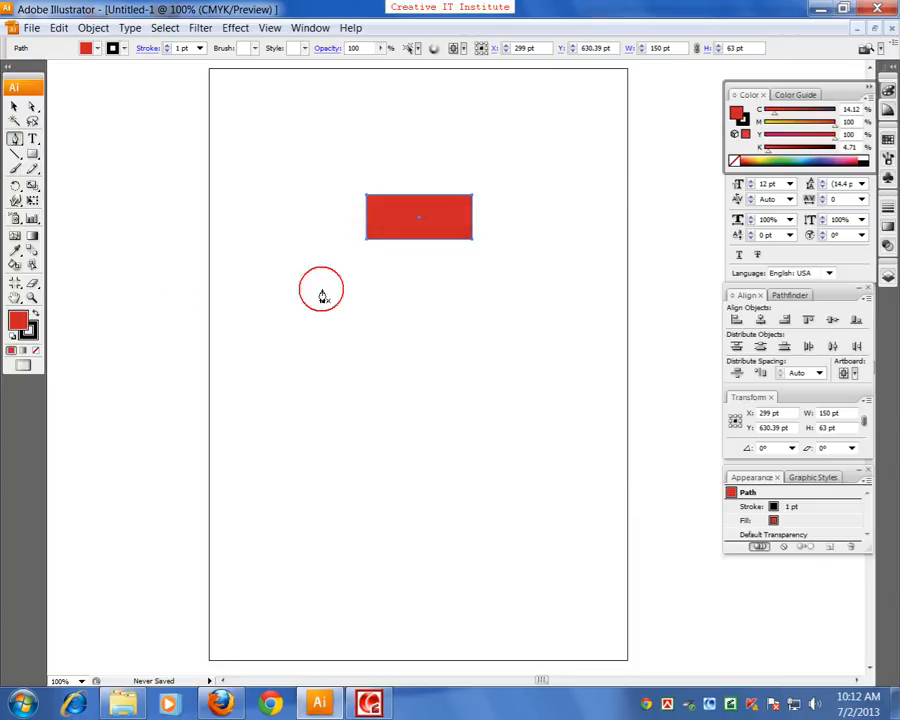
click(270, 307)
click(328, 263)
click(329, 302)
click(378, 275)
click(430, 346)
drag(337, 380, 277, 357)
click(335, 332)
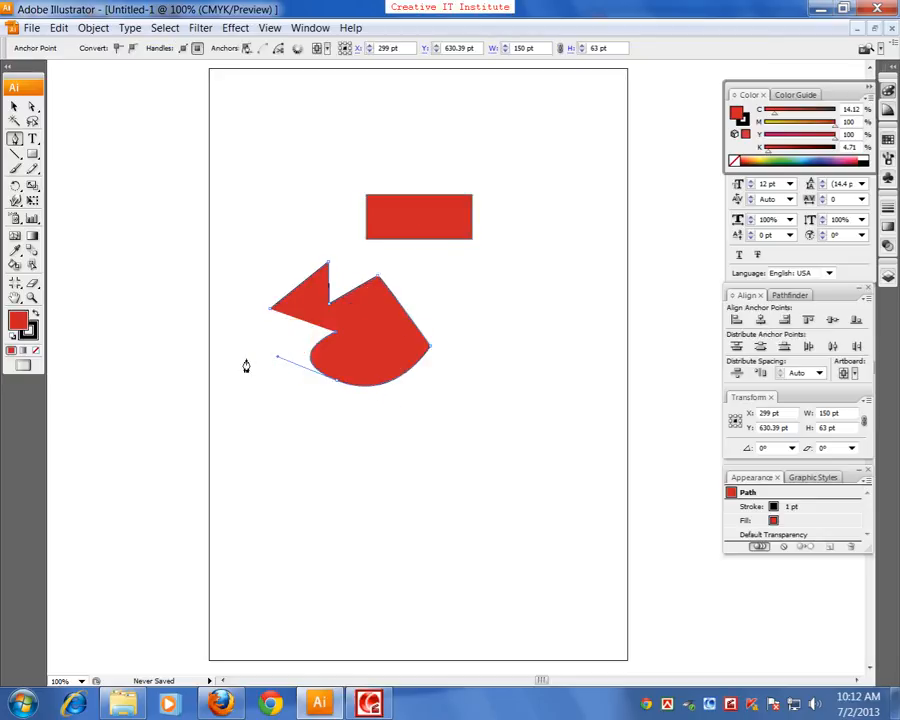
click(245, 358)
click(270, 307)
click(296, 322)
click(270, 308)
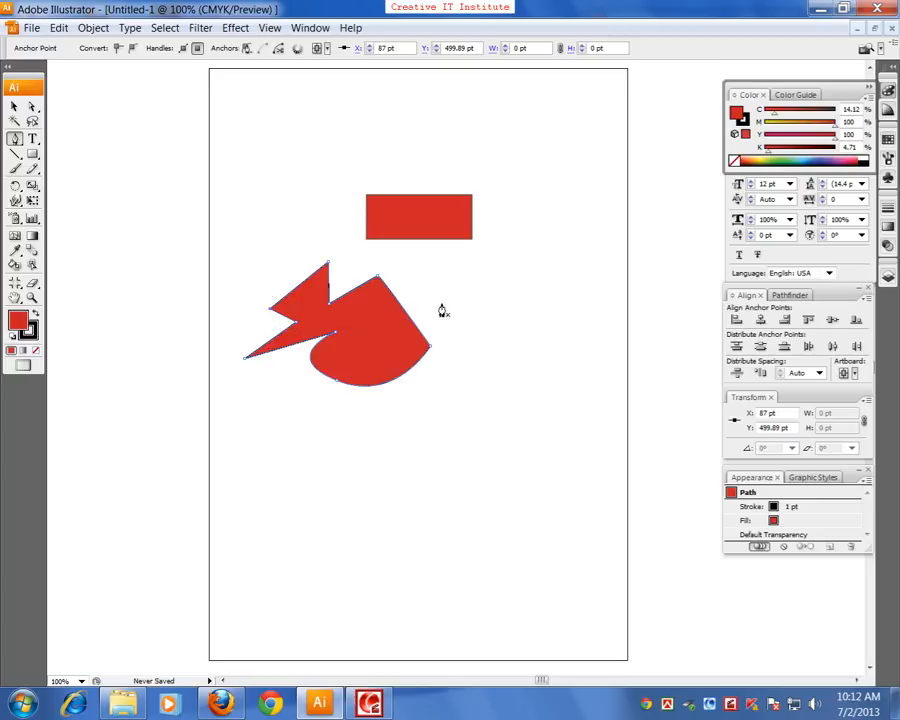
Draw a closed, curved freeform shape with the Pen tool, beside the jagged shape near the artboard's right edge
click(528, 317)
drag(496, 251, 535, 266)
mouse_move(538, 203)
mouse_down()
mouse_move(578, 225)
mouse_move(546, 216)
mouse_up()
drag(576, 282, 500, 305)
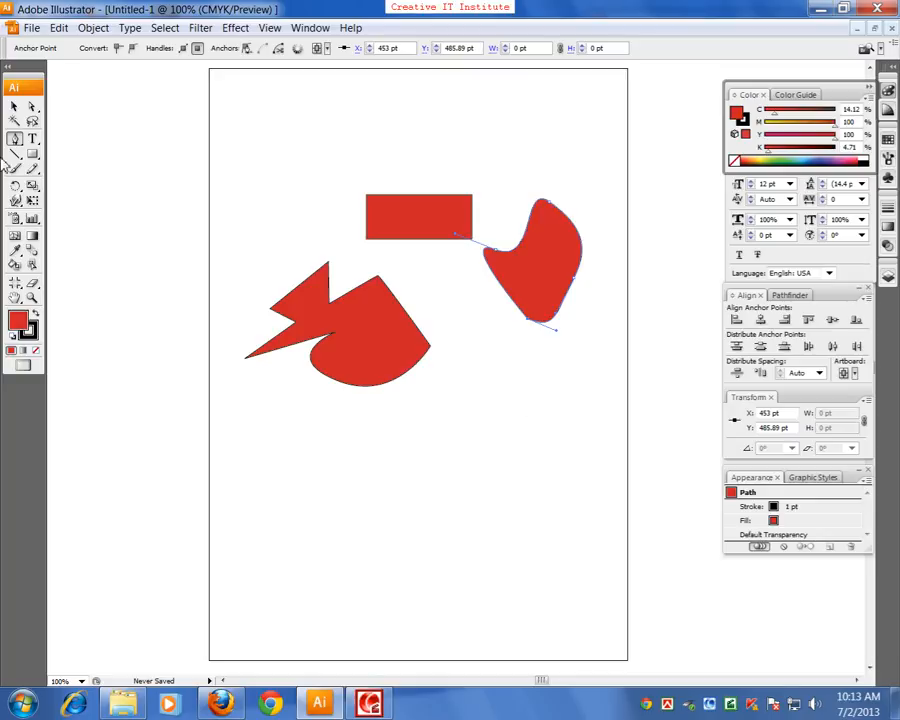
Reposition the curved shape to about X 430, Y 536 pt and the rectangle to about X 206, Y 687 pt
click(14, 106)
click(155, 245)
click(428, 232)
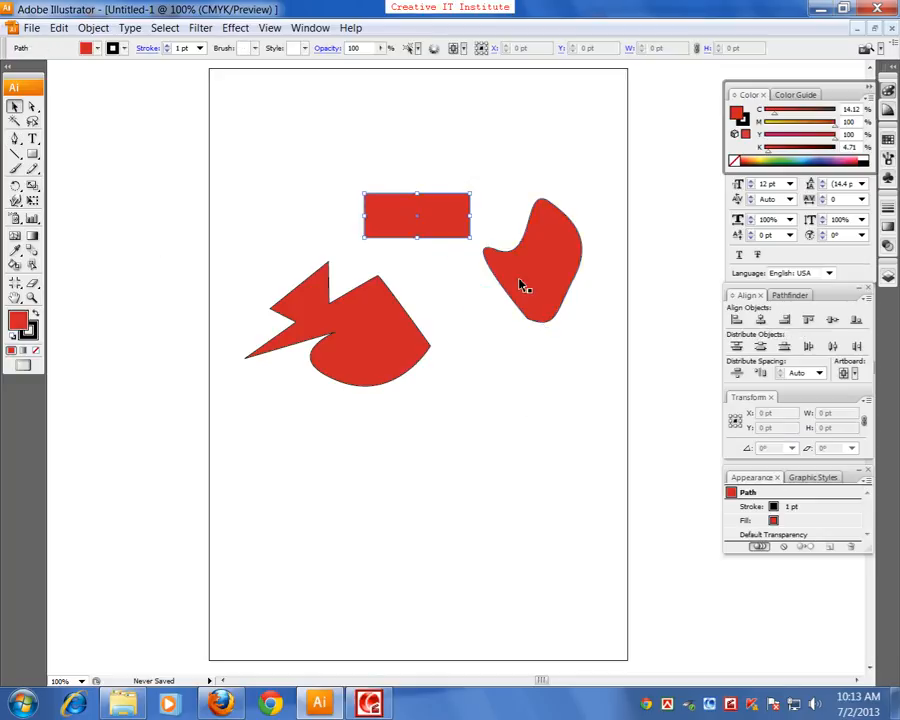
drag(520, 280, 498, 304)
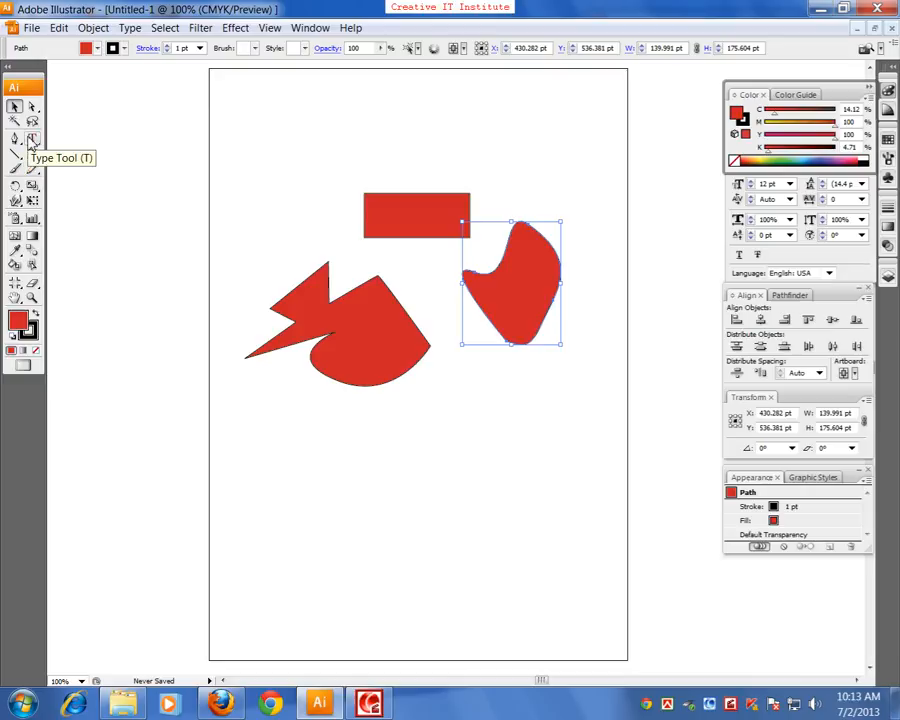
drag(424, 238, 320, 171)
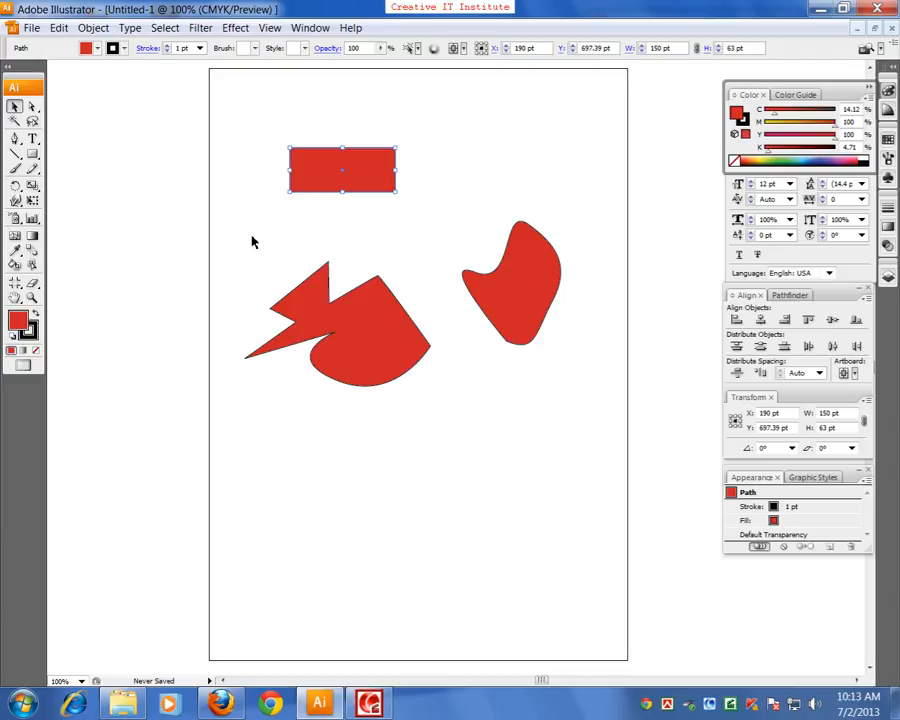
drag(370, 180, 381, 187)
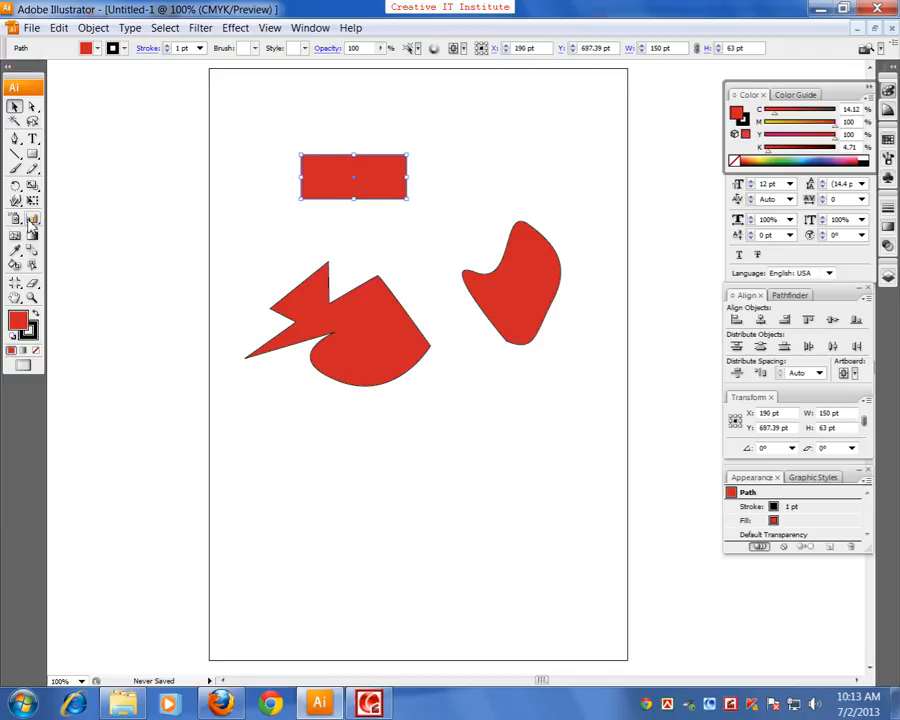
Rotate the red rectangle clockwise and scale it unevenly into a slanted parallelogram about 165 by 113 pt
click(15, 186)
drag(408, 206, 334, 244)
click(32, 186)
drag(492, 277, 521, 257)
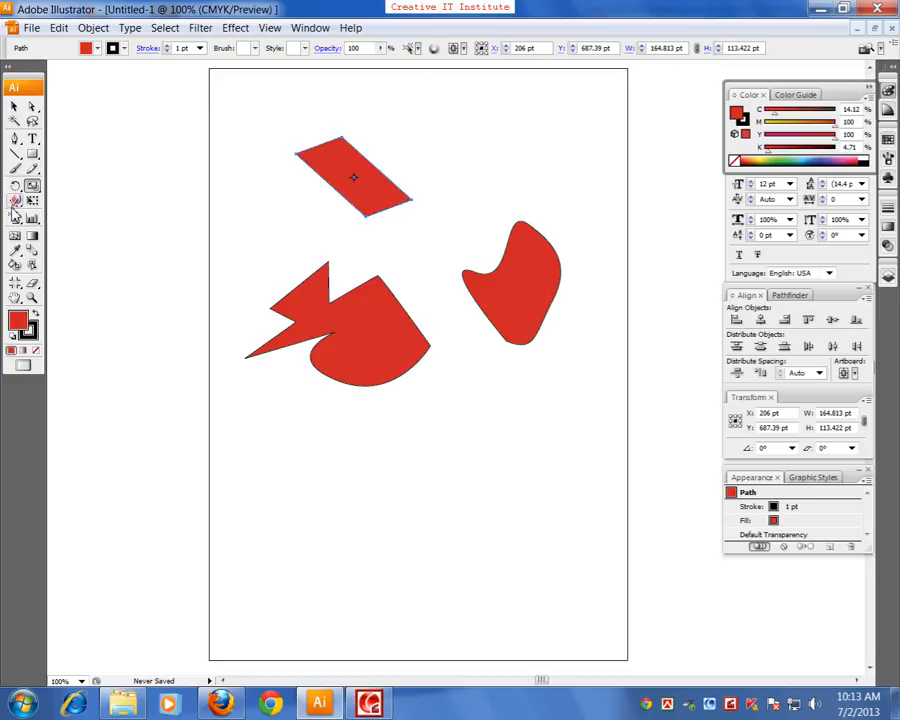
key(v)
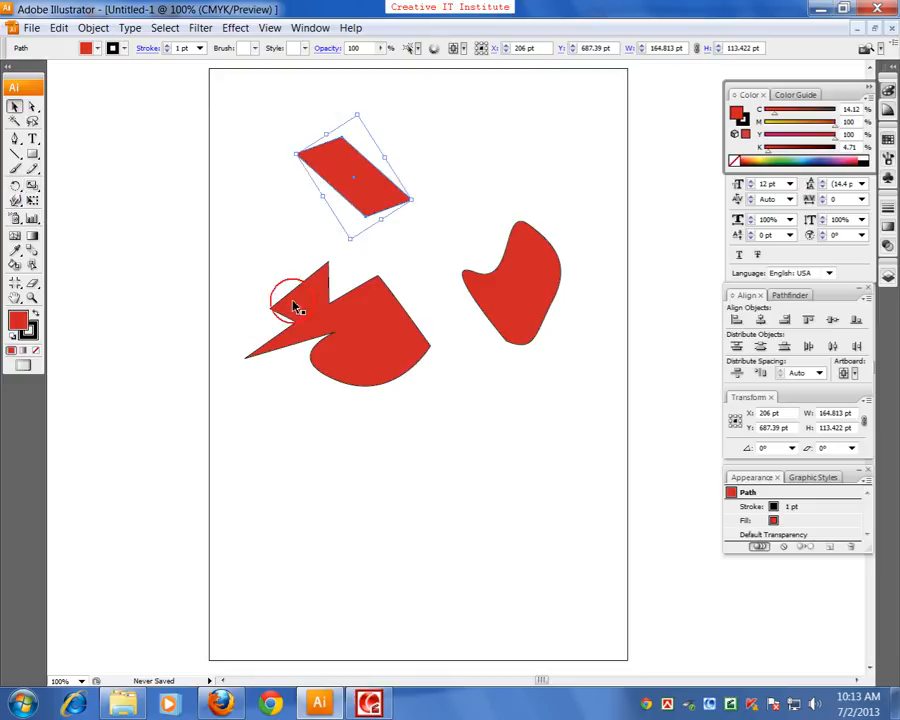
Warp the curved red shape's edges into an irregular blob about 169 by 213 pt
click(372, 340)
click(505, 285)
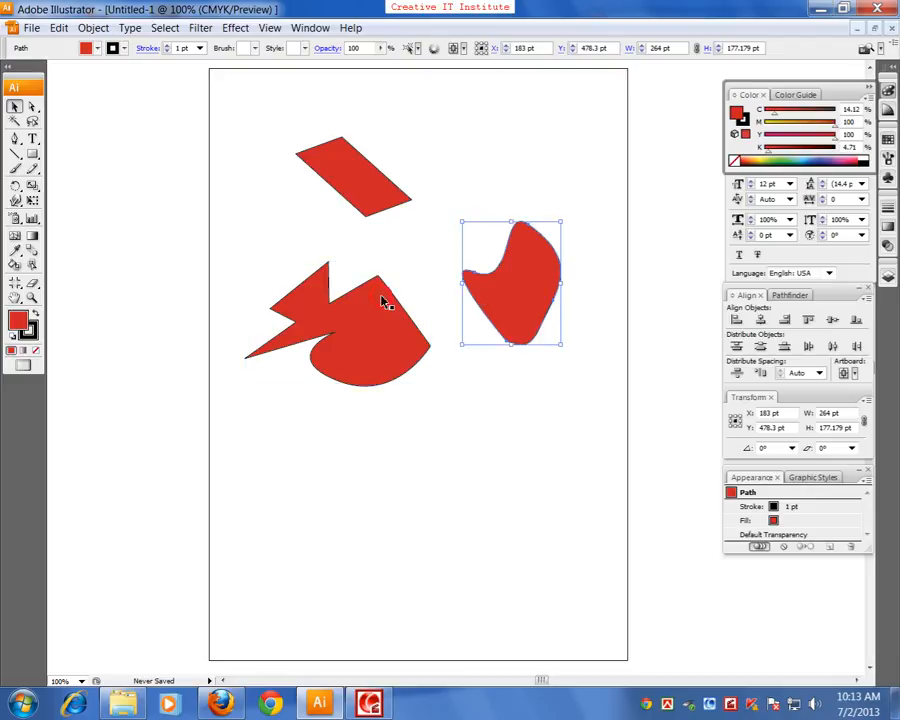
click(15, 200)
drag(478, 346, 488, 458)
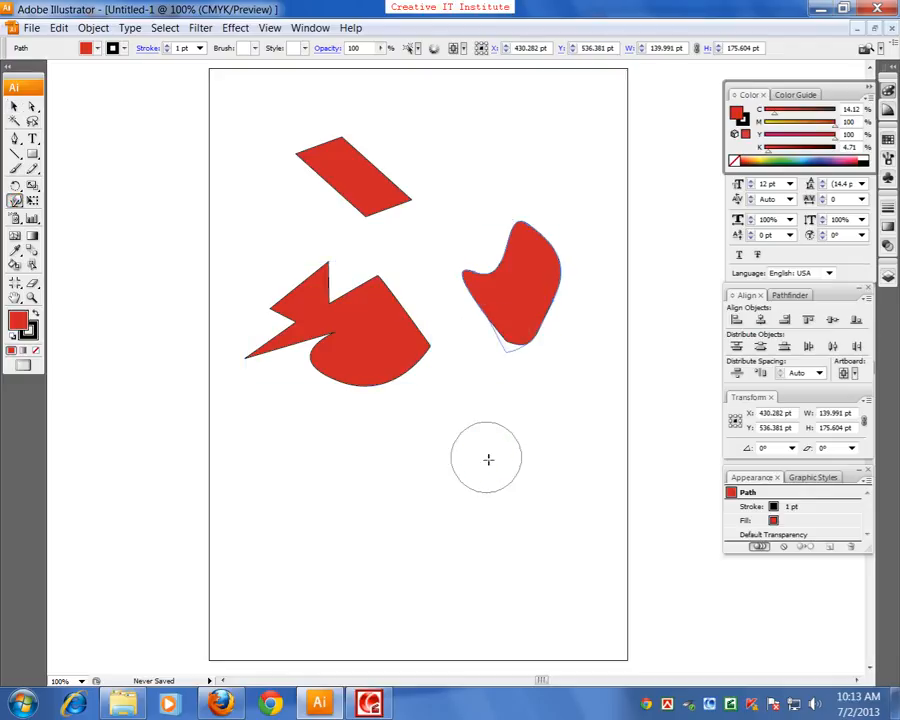
mouse_move(582, 333)
mouse_down()
mouse_move(596, 260)
mouse_move(570, 235)
mouse_move(484, 282)
mouse_up()
mouse_move(474, 338)
mouse_down()
mouse_move(472, 353)
mouse_move(444, 339)
mouse_up()
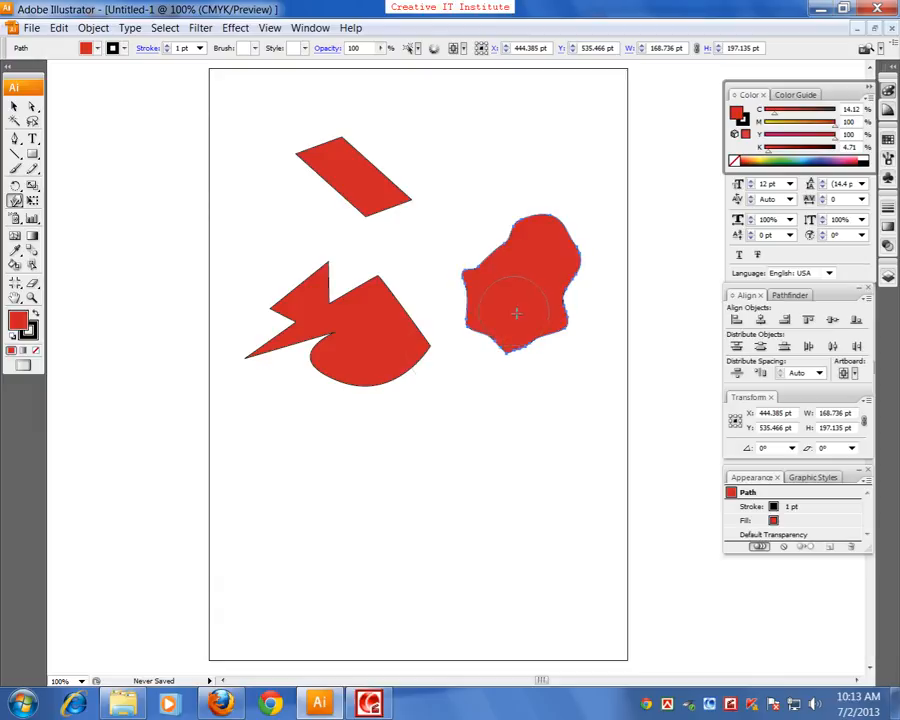
mouse_move(538, 325)
mouse_down()
mouse_move(584, 373)
mouse_move(564, 337)
mouse_move(589, 366)
mouse_move(552, 307)
mouse_move(602, 293)
mouse_move(540, 270)
mouse_move(553, 262)
mouse_move(599, 282)
mouse_move(548, 290)
mouse_up()
Move the jagged red shape slightly upward and deselect it
click(15, 107)
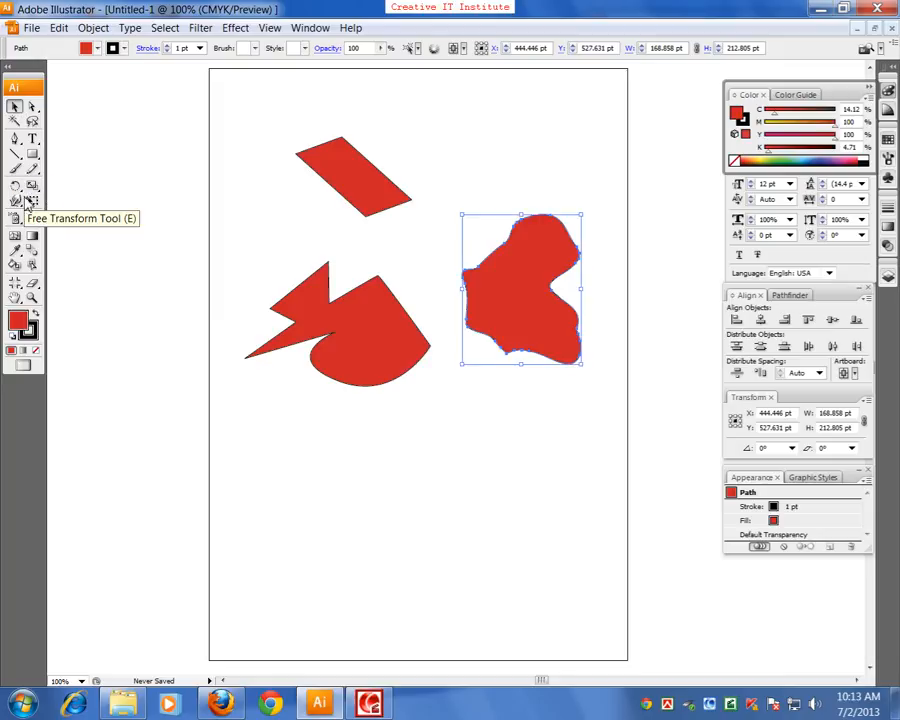
drag(355, 341, 348, 292)
click(267, 456)
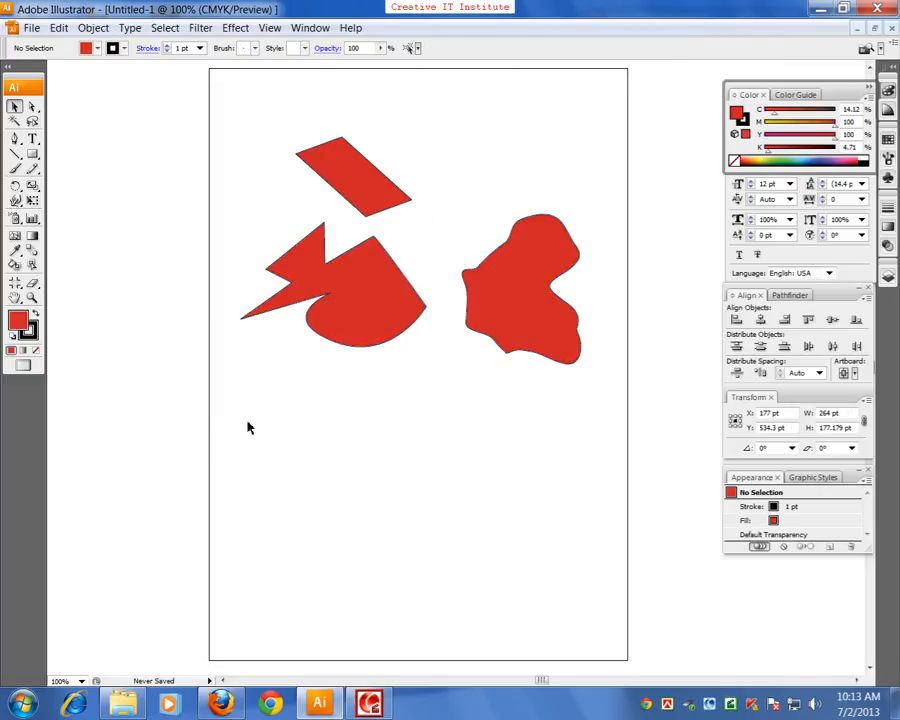
Spray a flock of the blue bird symbol across the area below the red shapes with the Symbol Sprayer
click(13, 219)
click(343, 462)
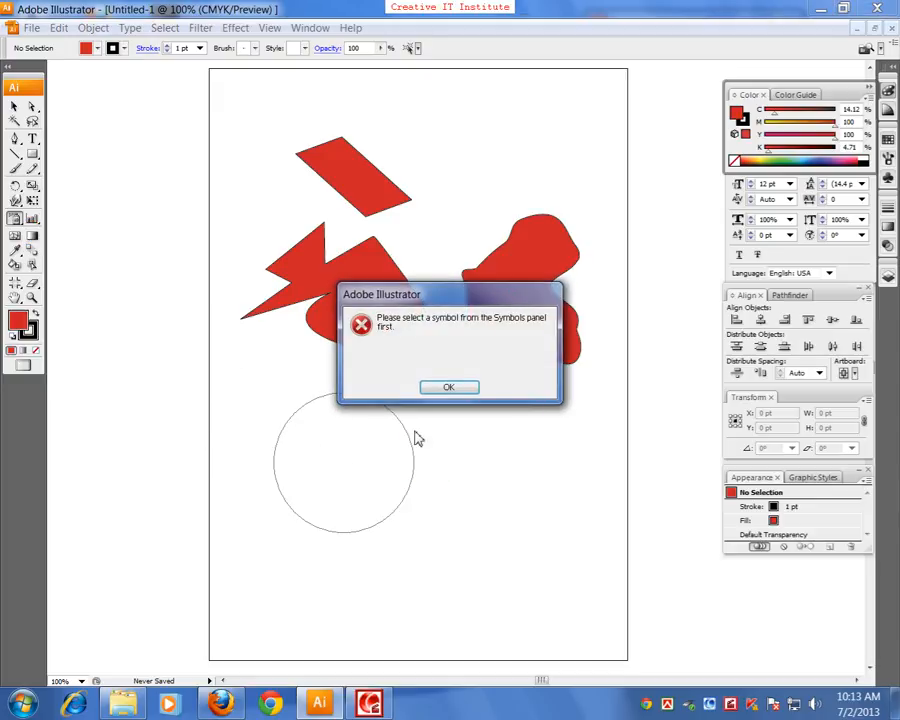
click(449, 388)
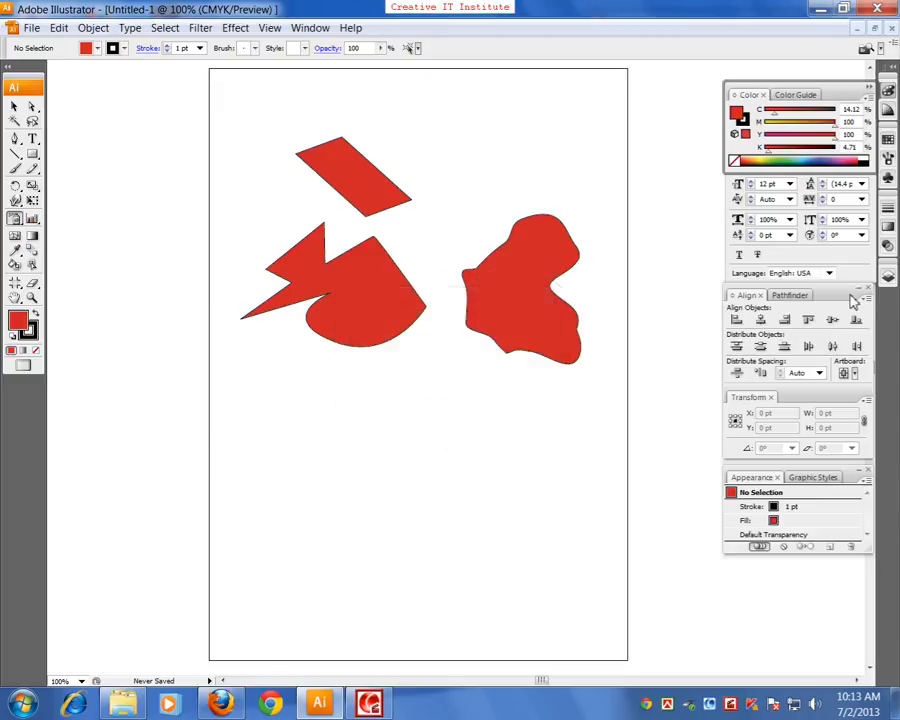
click(888, 177)
click(738, 163)
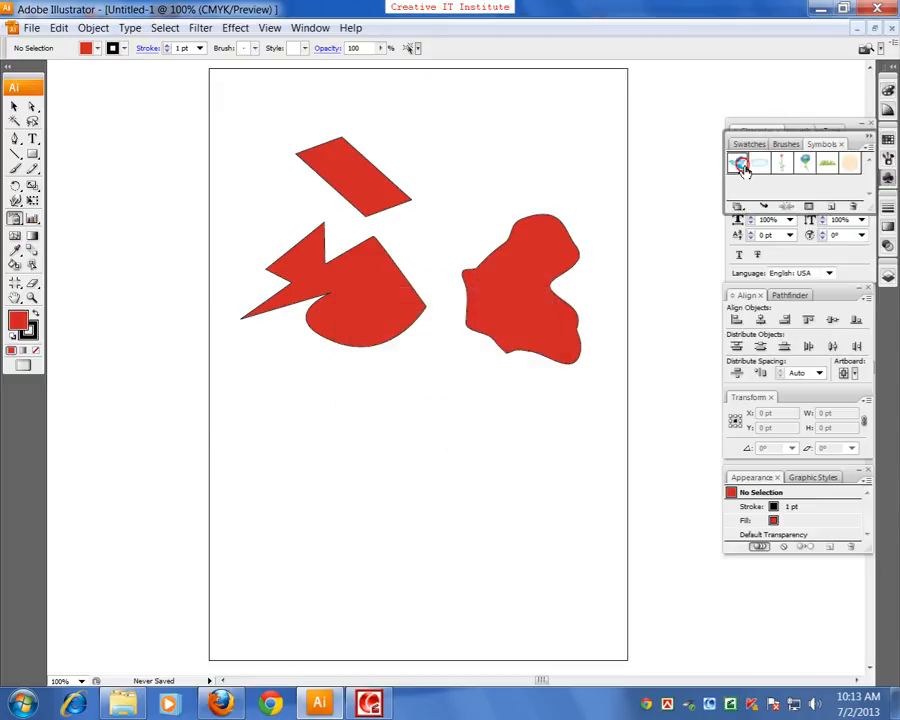
mouse_move(538, 415)
mouse_down()
mouse_move(214, 417)
mouse_move(414, 489)
mouse_move(354, 467)
mouse_move(597, 432)
mouse_move(521, 538)
mouse_up()
Move the bird symbol set right to about X 309 pt and the jagged red shape up to about Y 556 pt
click(14, 105)
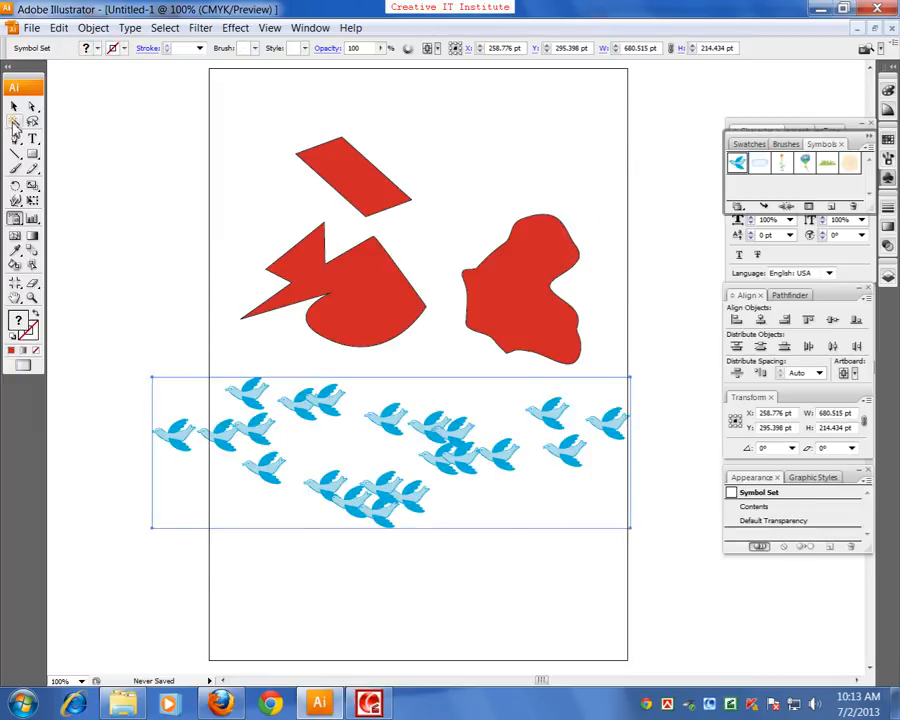
drag(350, 490, 385, 490)
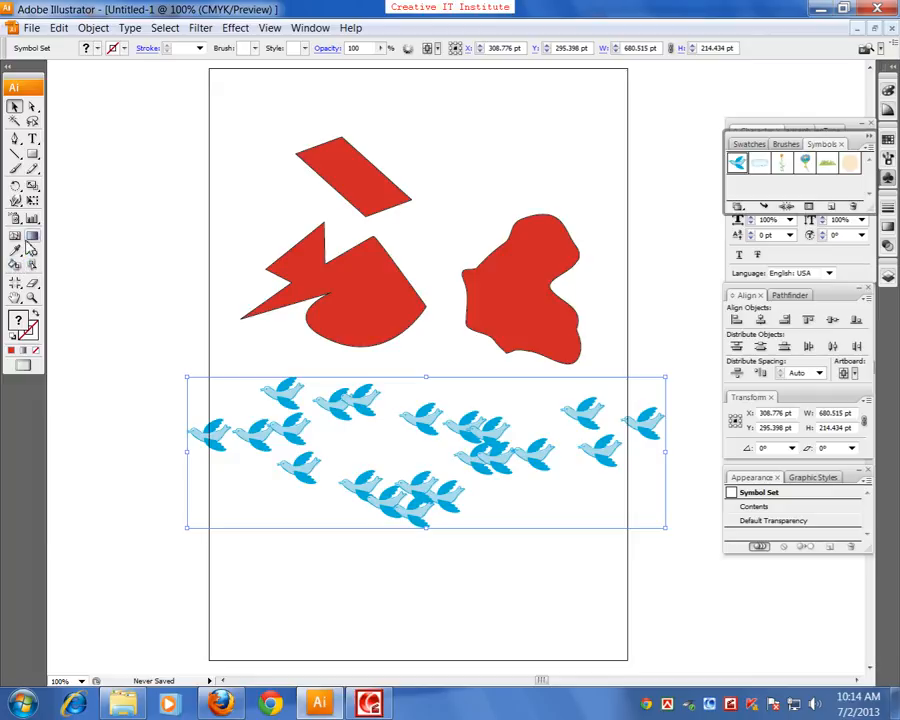
drag(378, 288, 373, 272)
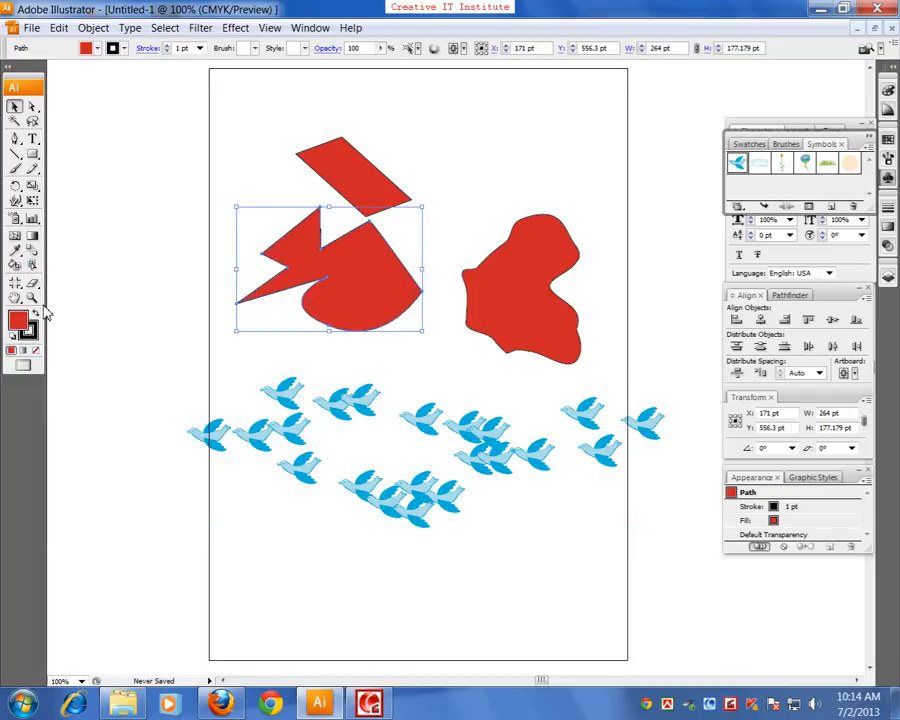
Fill the jagged shape with a white-to-black gradient running from its pointed side to its rounded side
click(32, 235)
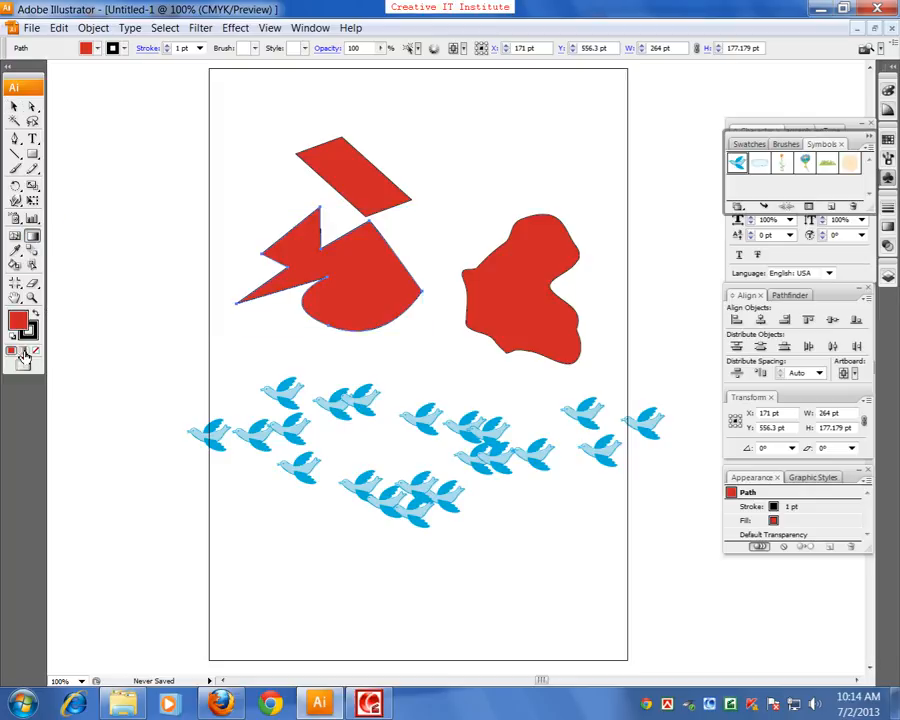
click(23, 351)
drag(400, 304, 231, 271)
drag(346, 291, 404, 320)
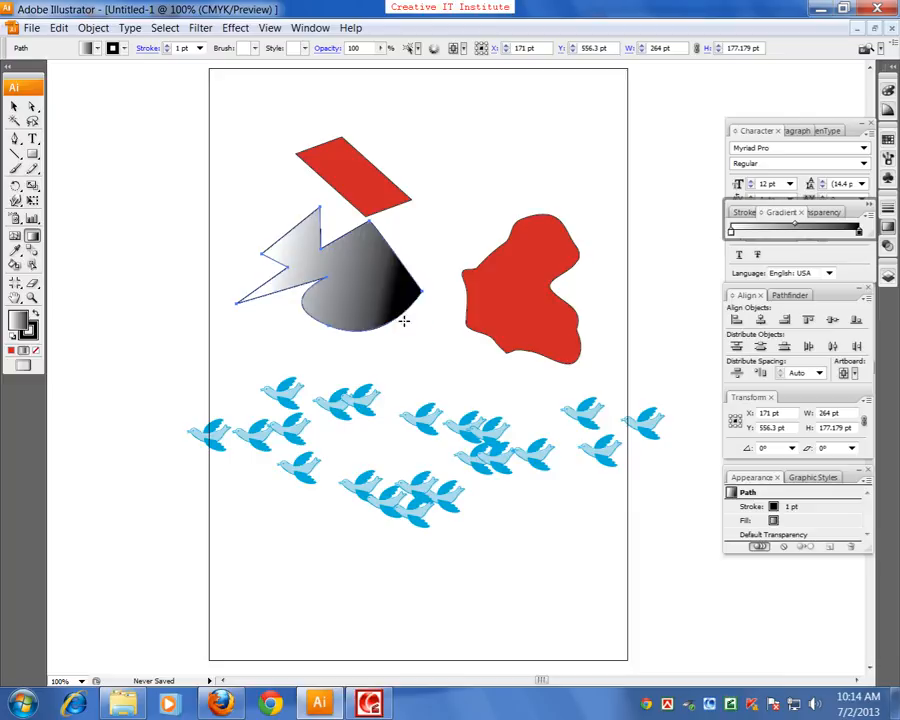
Move the gradient shape to about X 57, Y 588 pt and the red blob to about X 367, Y 563 pt
click(15, 107)
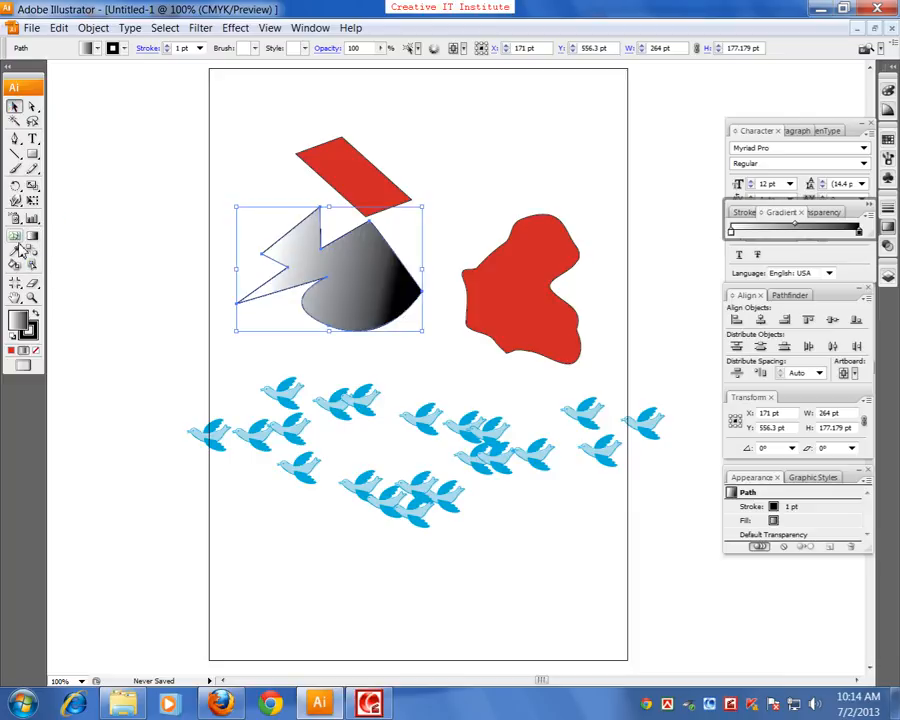
drag(303, 270, 223, 248)
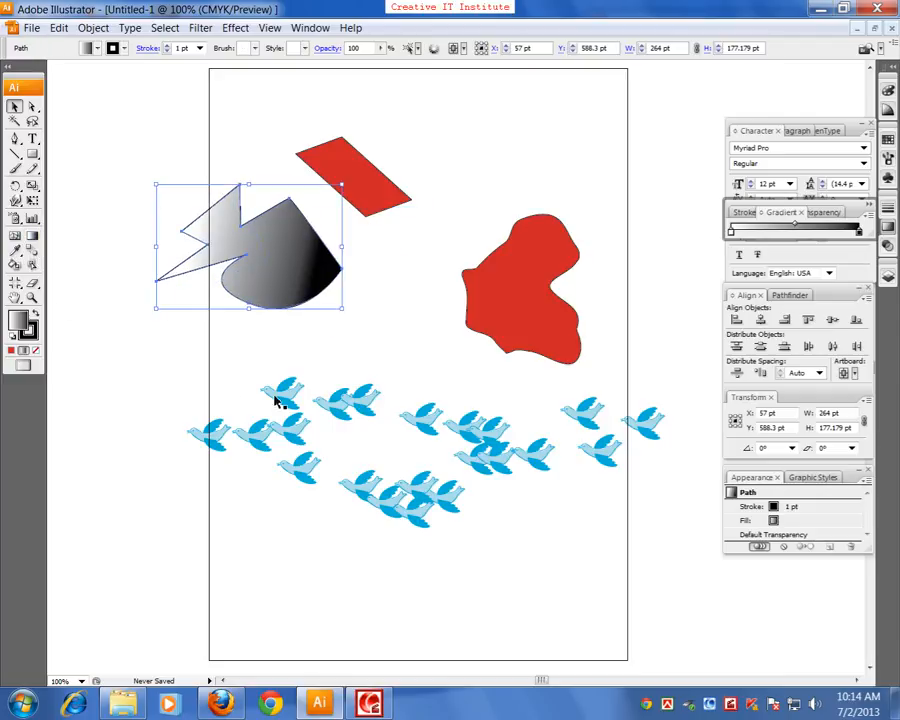
drag(497, 330, 443, 306)
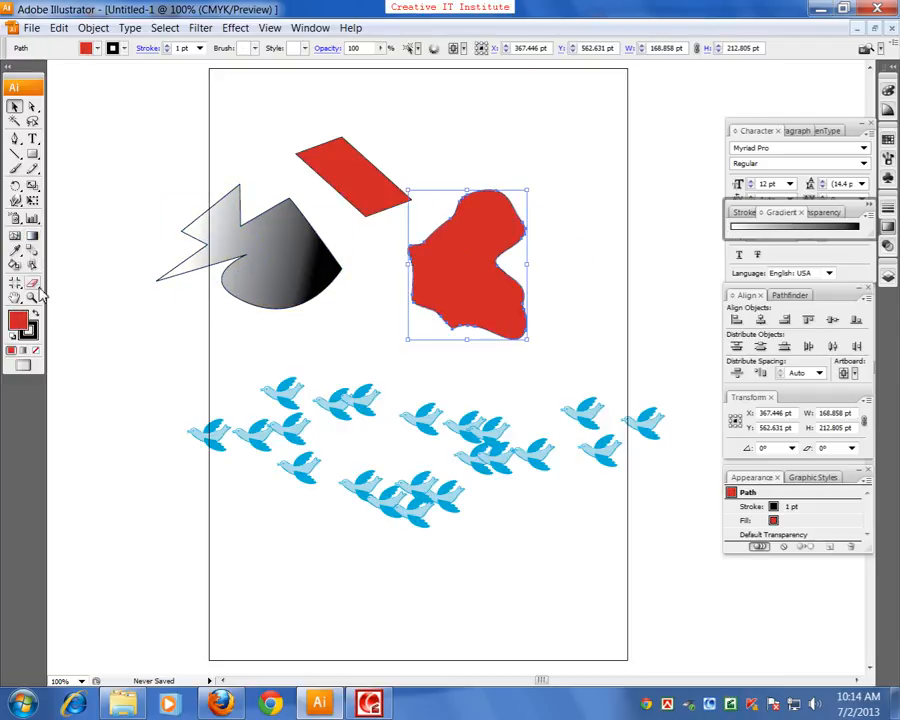
Erase the lower part of the red blob, leaving it about 166 pt high
click(33, 284)
mouse_move(503, 306)
mouse_down()
mouse_move(496, 333)
mouse_move(530, 335)
mouse_move(520, 320)
mouse_move(464, 297)
mouse_move(446, 325)
mouse_up()
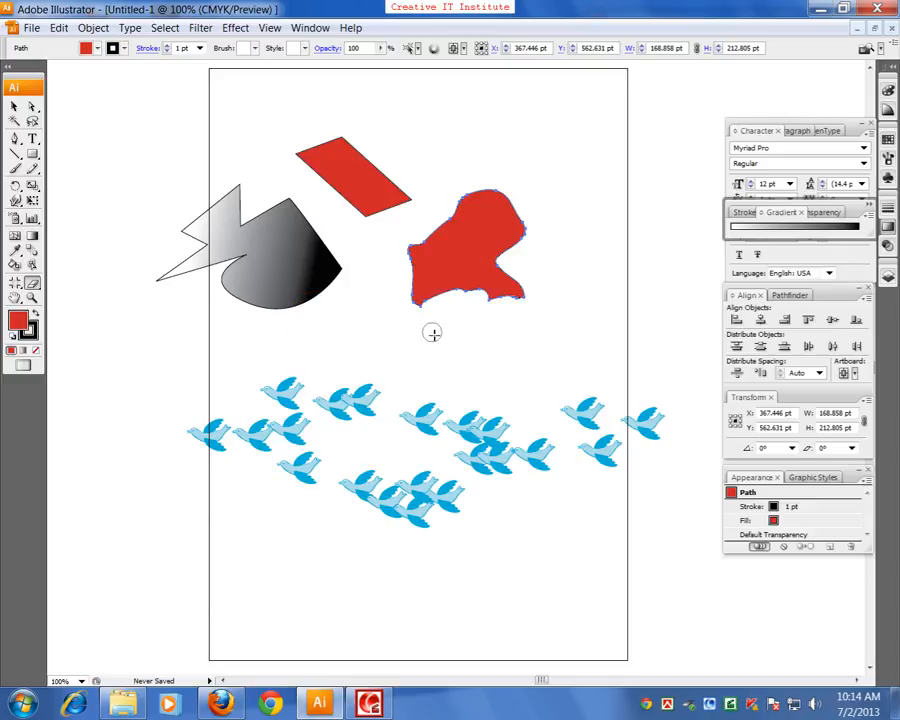
click(14, 106)
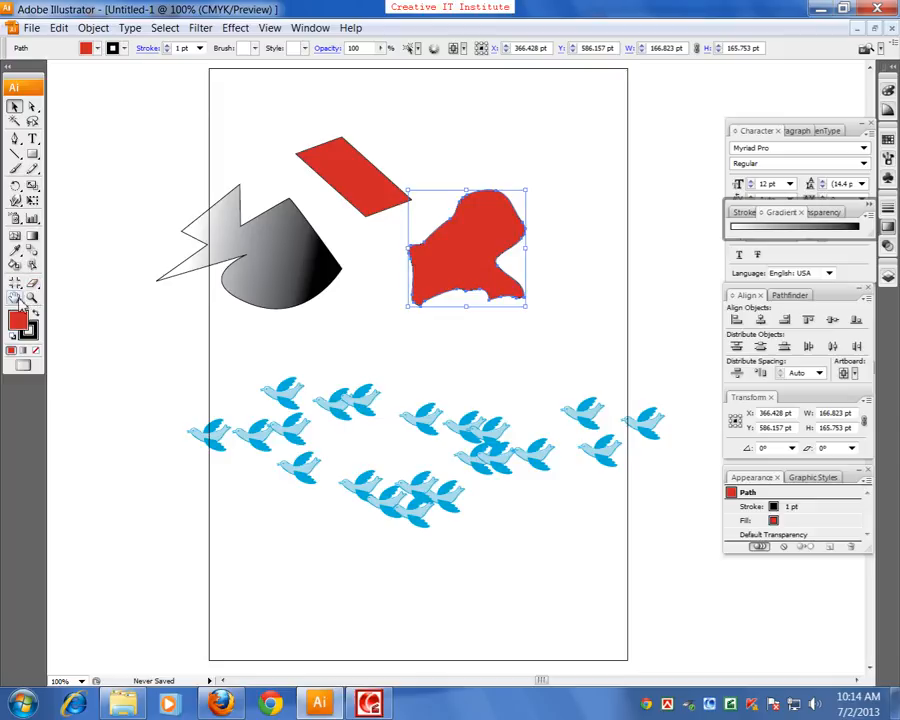
click(143, 223)
drag(175, 162, 560, 553)
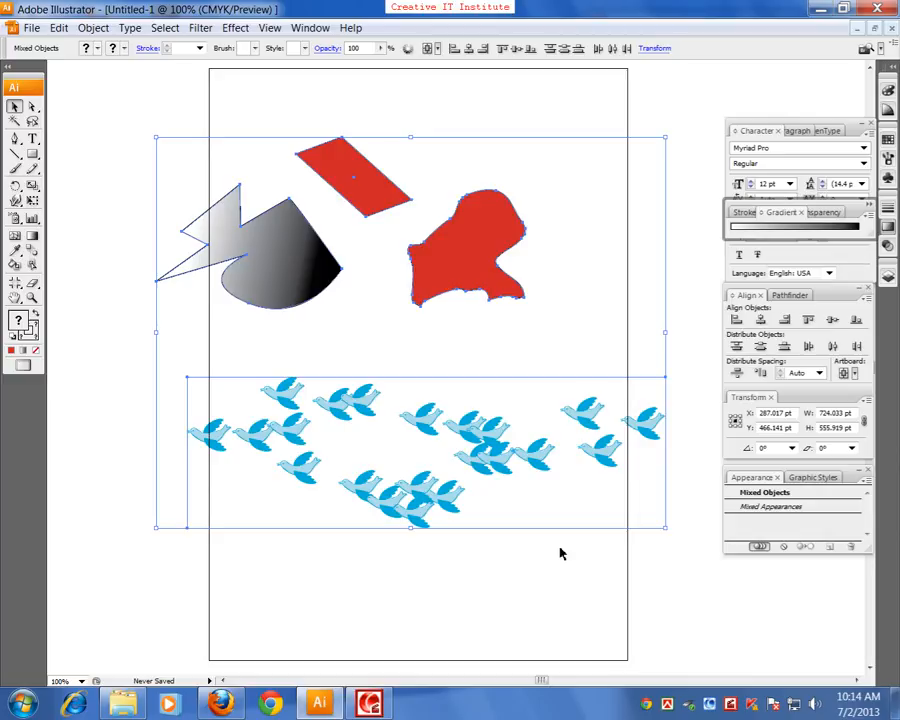
click(258, 548)
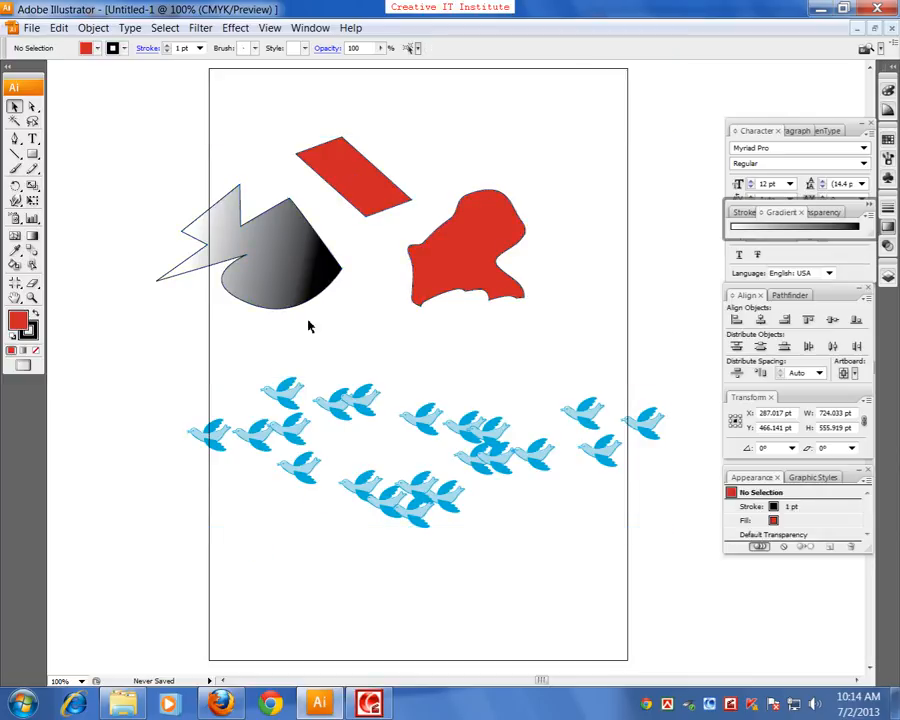
Move all the artwork up the page so the gradient shape is centred at about X 27, Y 804 pt
drag(110, 127, 532, 502)
drag(493, 430, 485, 282)
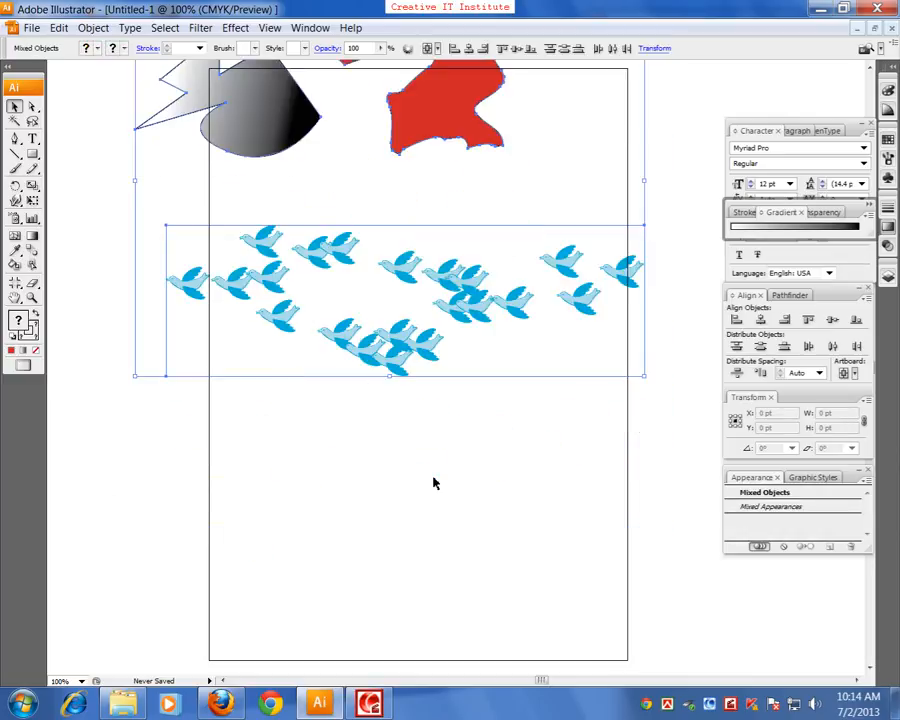
click(434, 482)
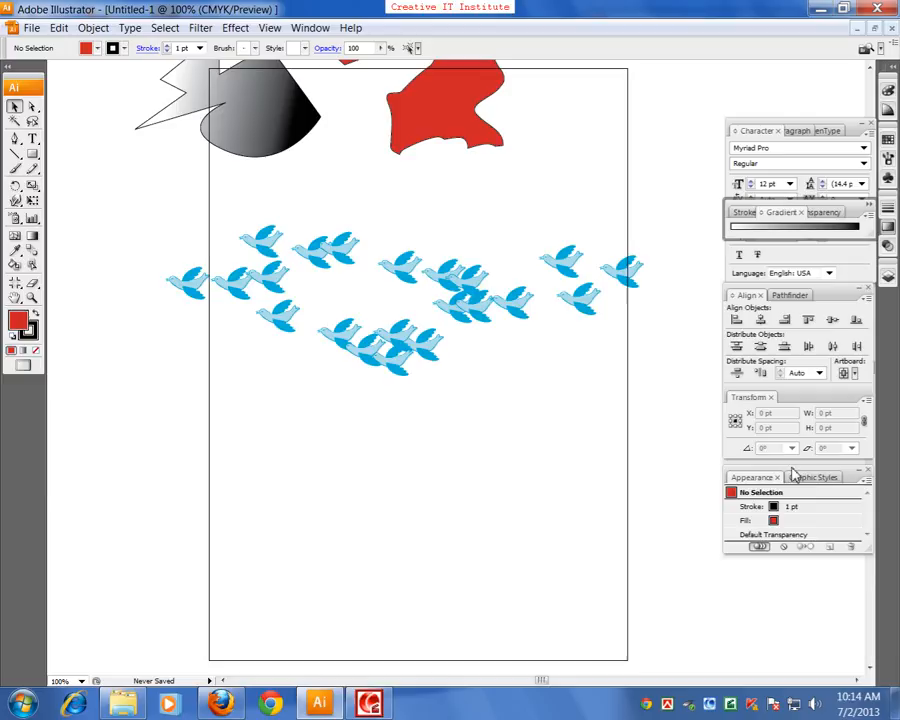
Add a line of point text reading "vghfghfg ghhf gy fg ft f" in the empty area below the birds
click(33, 142)
click(285, 449)
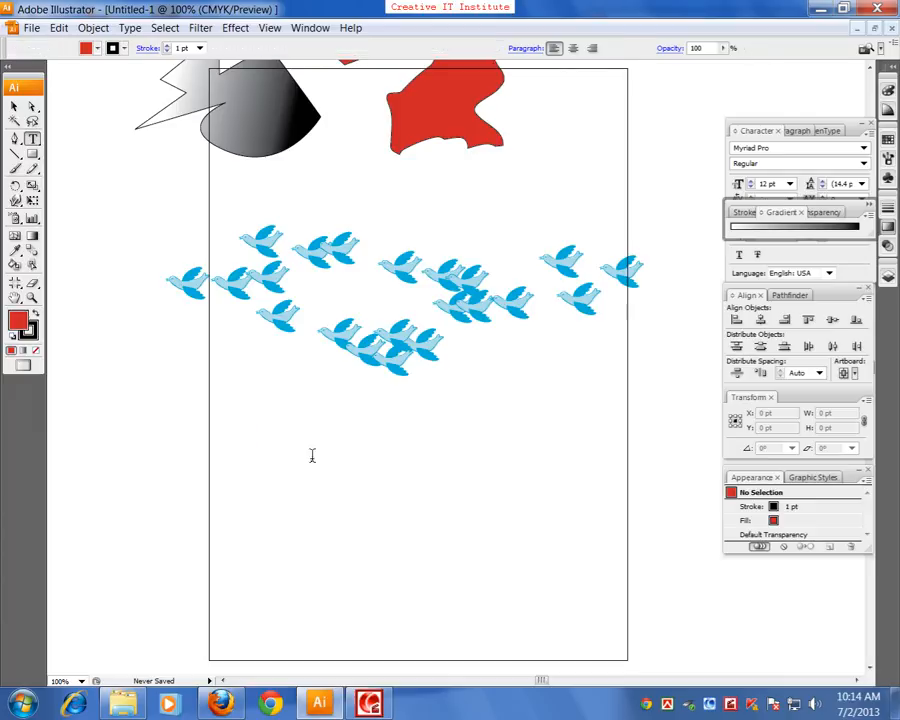
text(vghfghfg ghhf gy fg ft f)
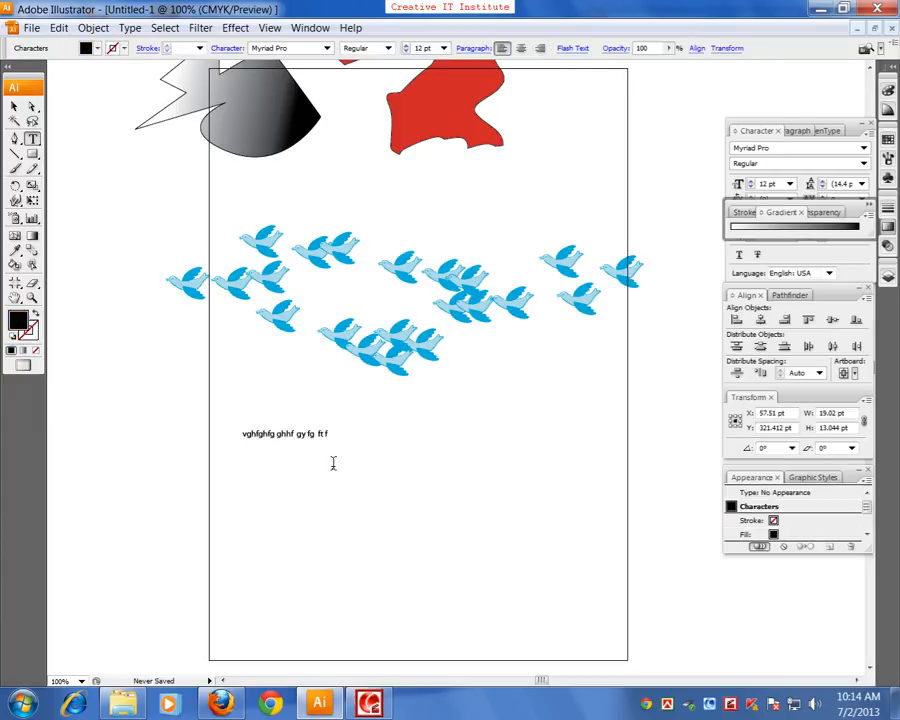
click(14, 107)
click(139, 311)
click(326, 437)
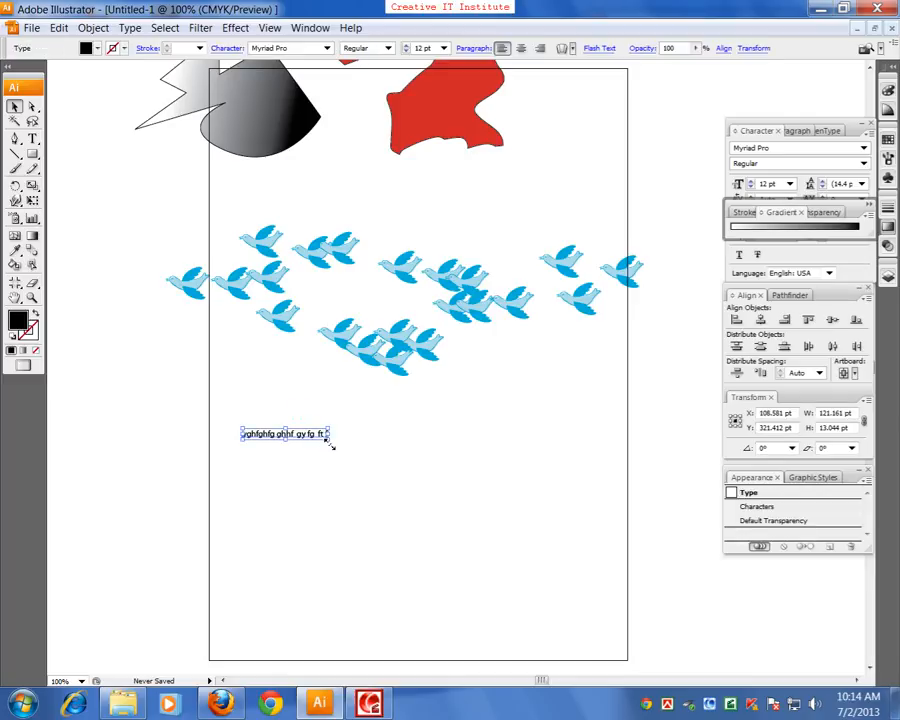
Scale the text line from its lower corner and delete it from the page
drag(330, 444, 392, 518)
click(333, 452)
key(Delete)
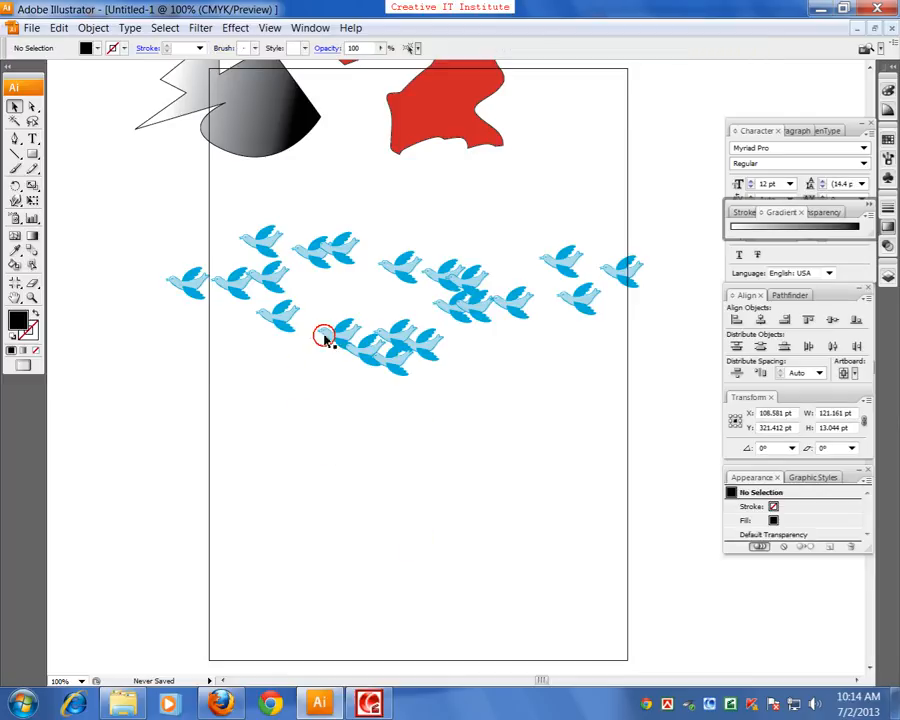
Delete all the artwork on the page and undo the deletion
scroll(296, 362, up, 2)
key(ctrl+a)
key(Delete)
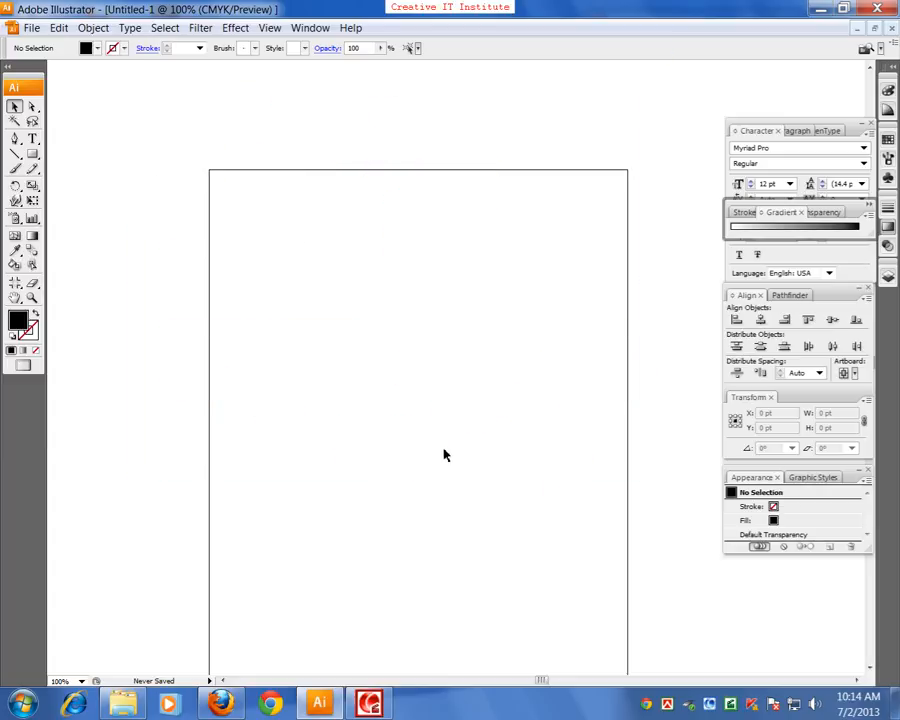
key(ctrl+z)
click(311, 518)
drag(311, 518, 359, 410)
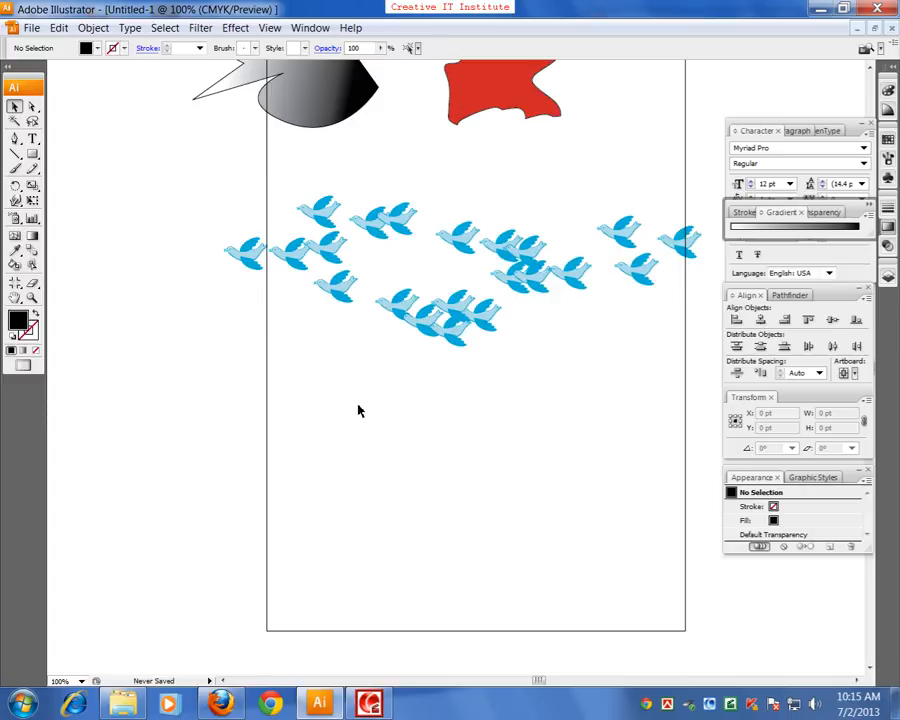
scroll(358, 408, up, 3)
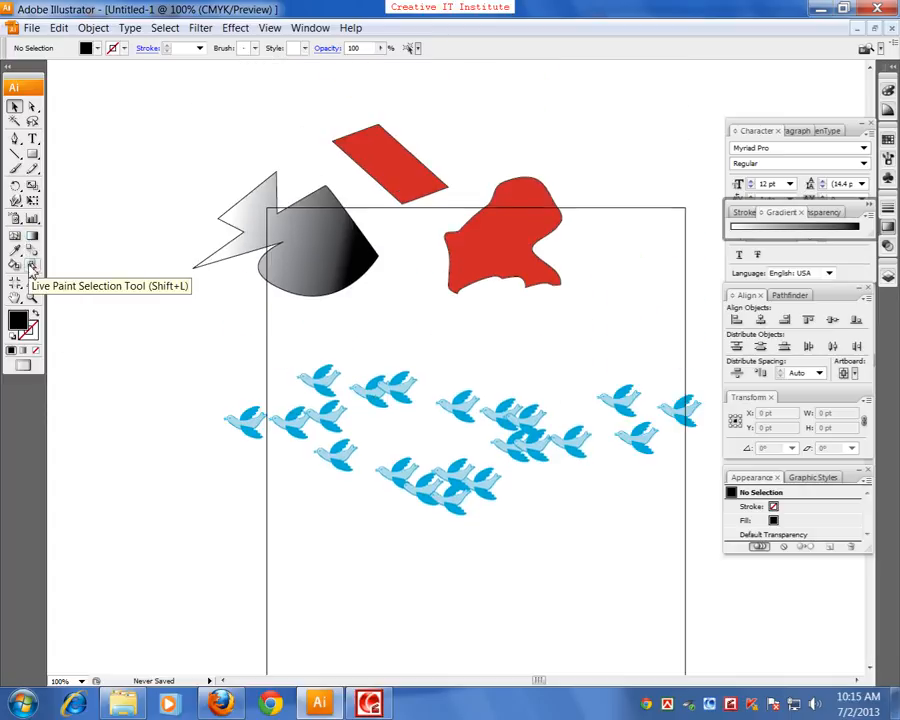
click(317, 281)
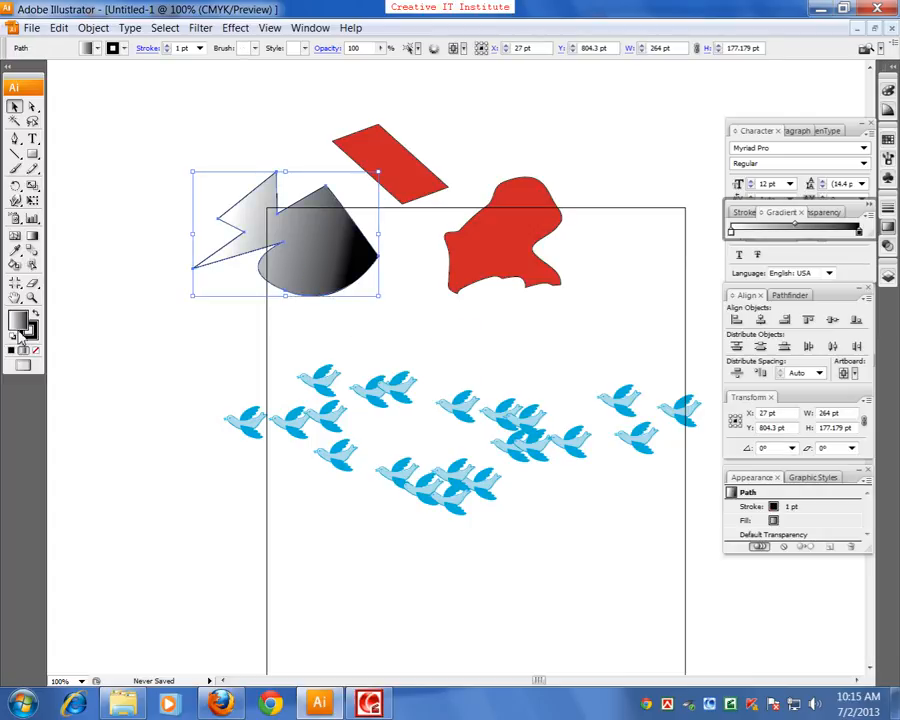
click(205, 314)
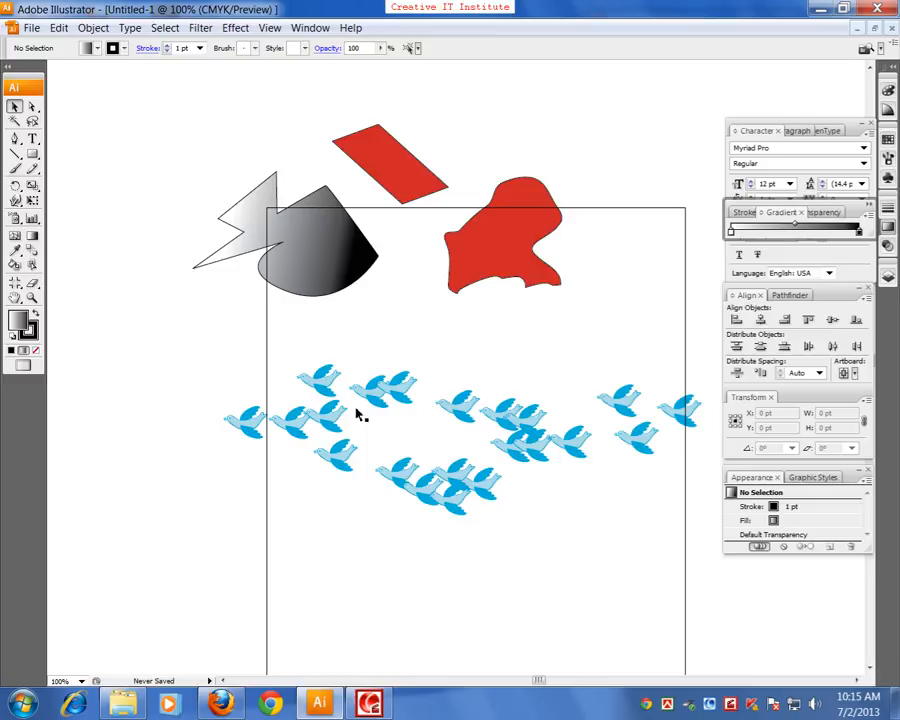
scroll(357, 416, down, 2)
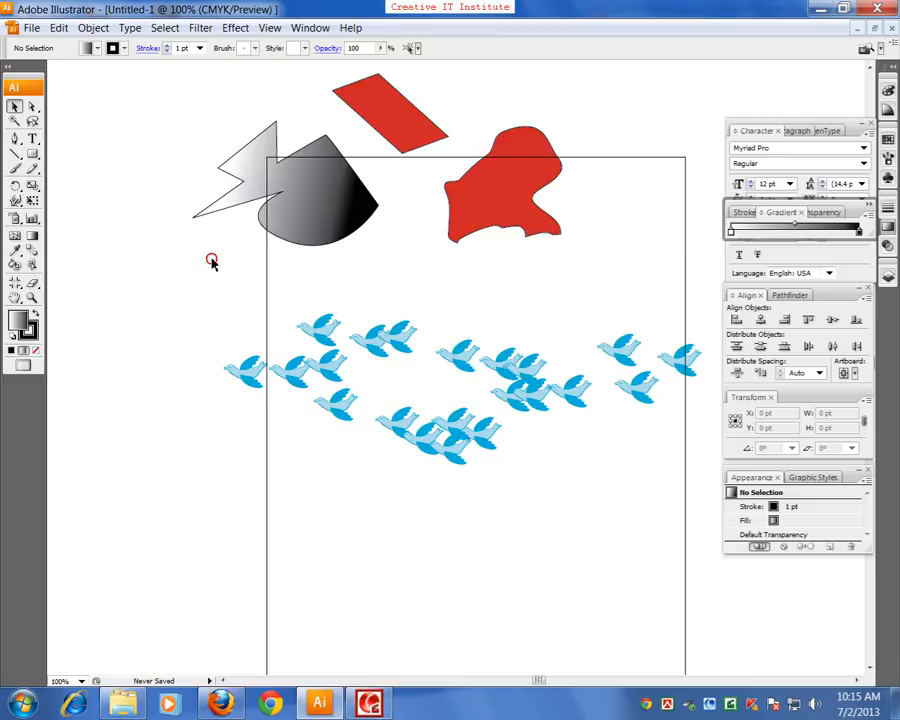
scroll(212, 264, up, 1)
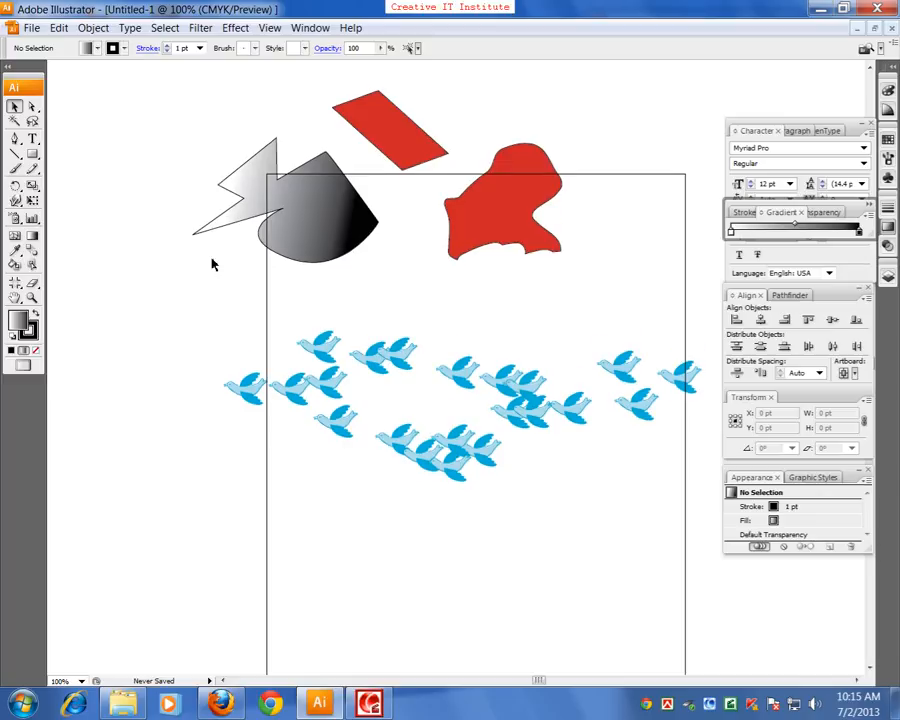
Start placing a file and browse up from the my task folder to the Desktop
click(31, 27)
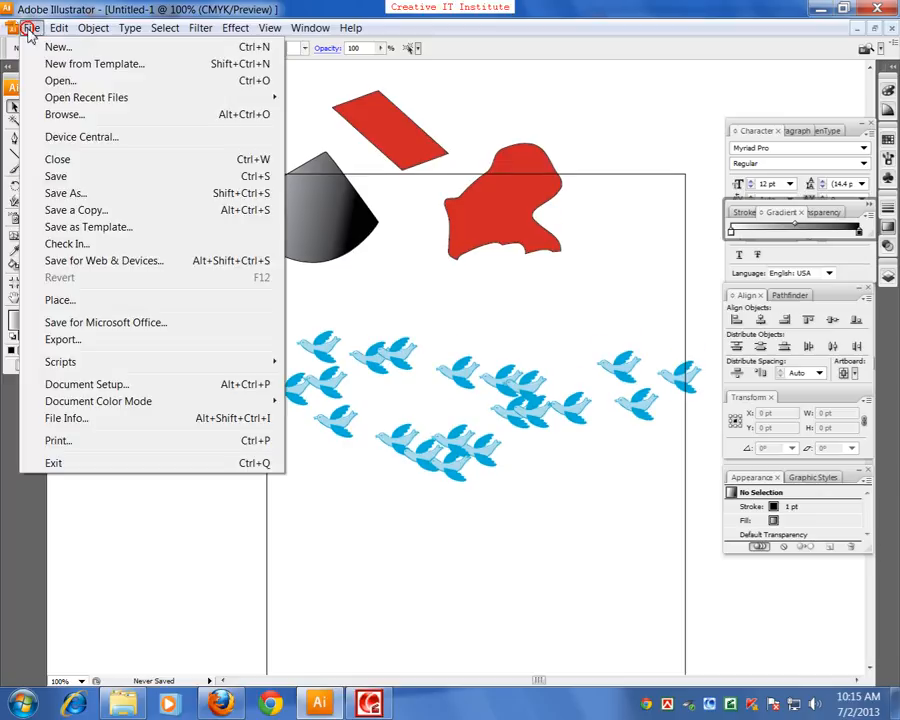
click(70, 302)
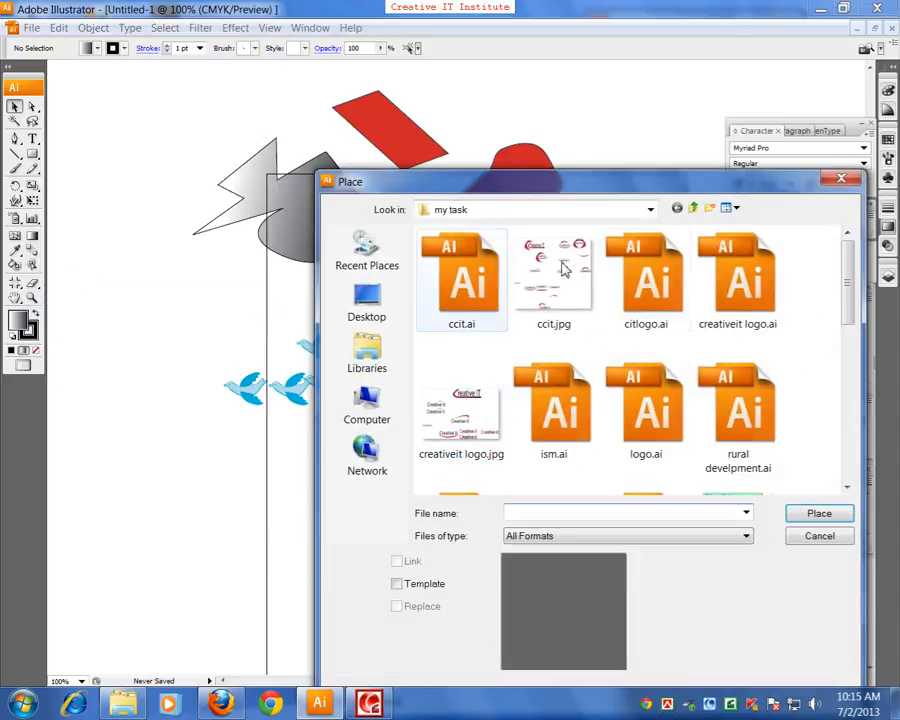
drag(624, 176, 557, 147)
click(546, 132)
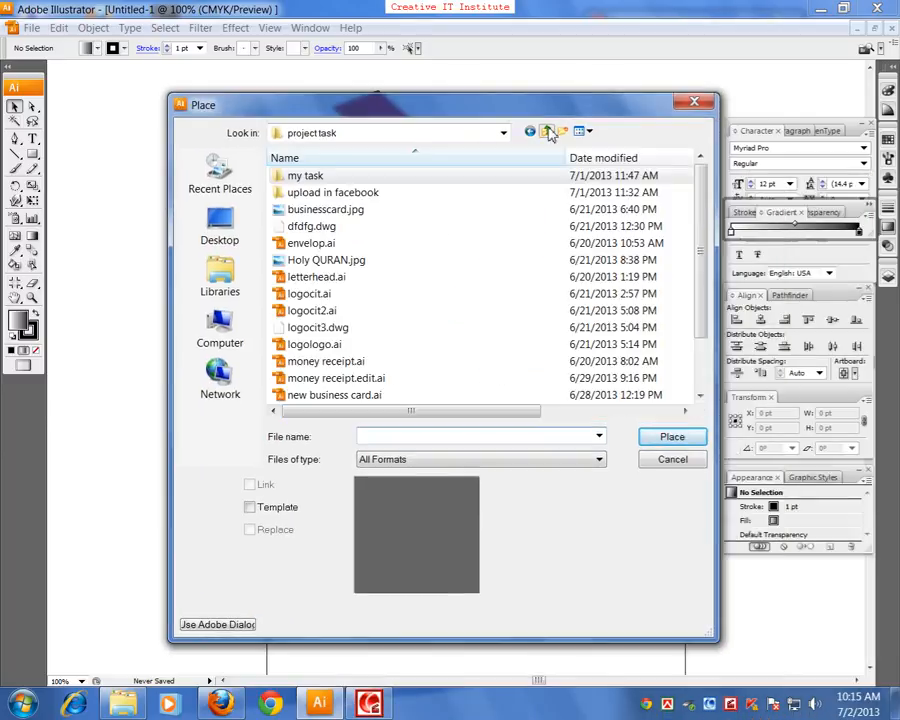
click(546, 132)
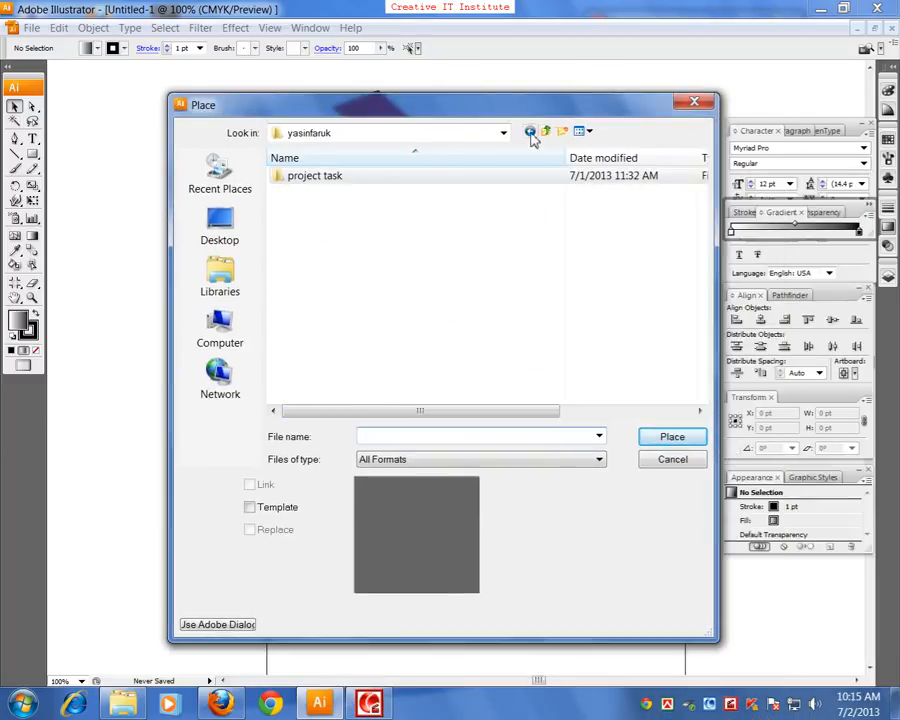
click(546, 132)
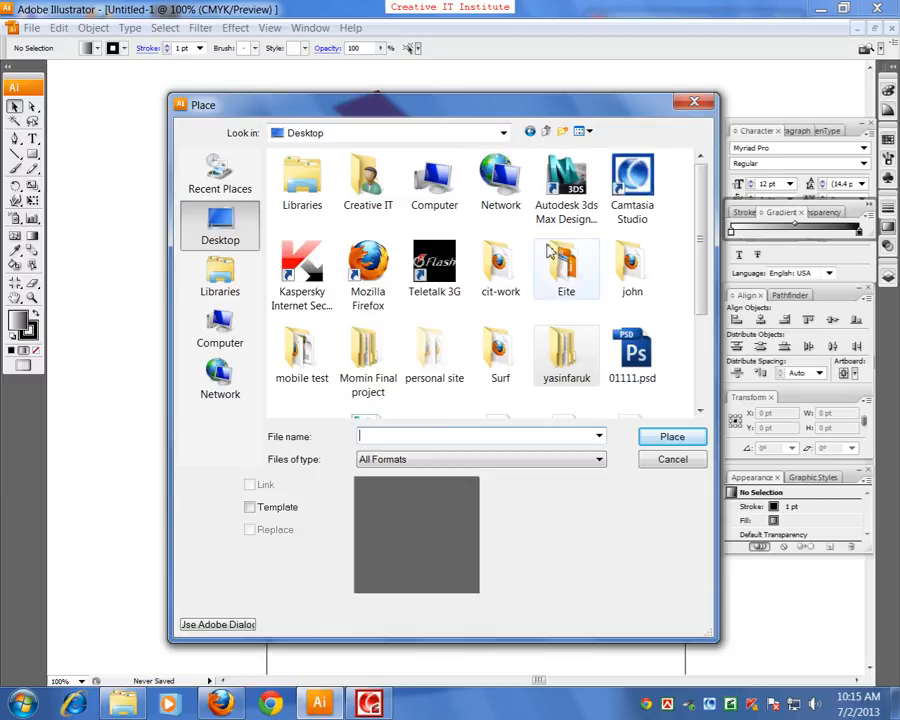
Browse to Faculty Pc (Material) on Materials Drive (I:) and open the Image Backup folder inside #Material
double_click(440, 196)
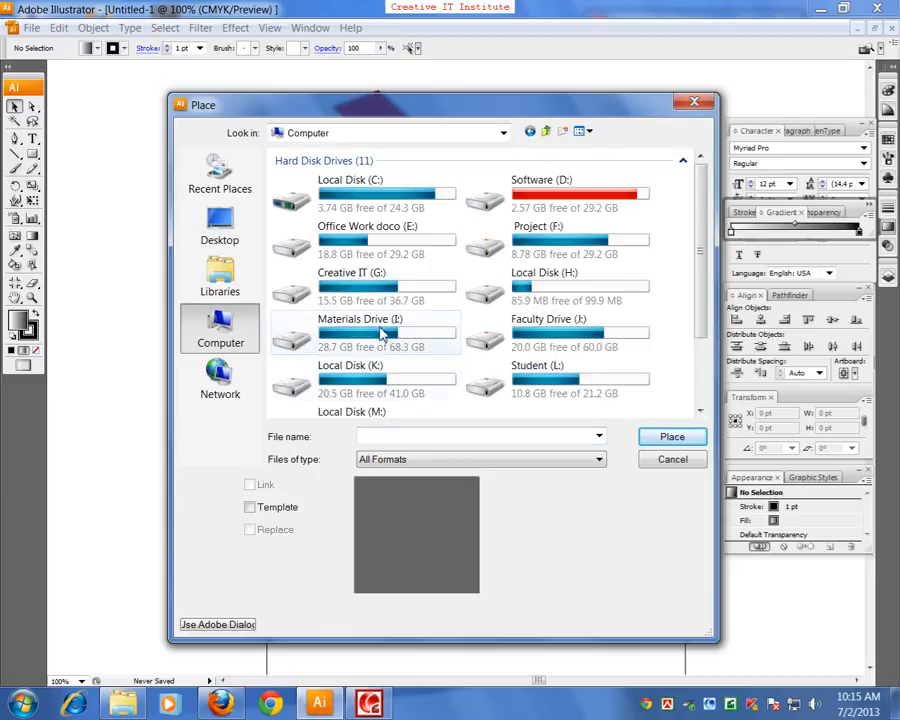
double_click(380, 331)
double_click(305, 177)
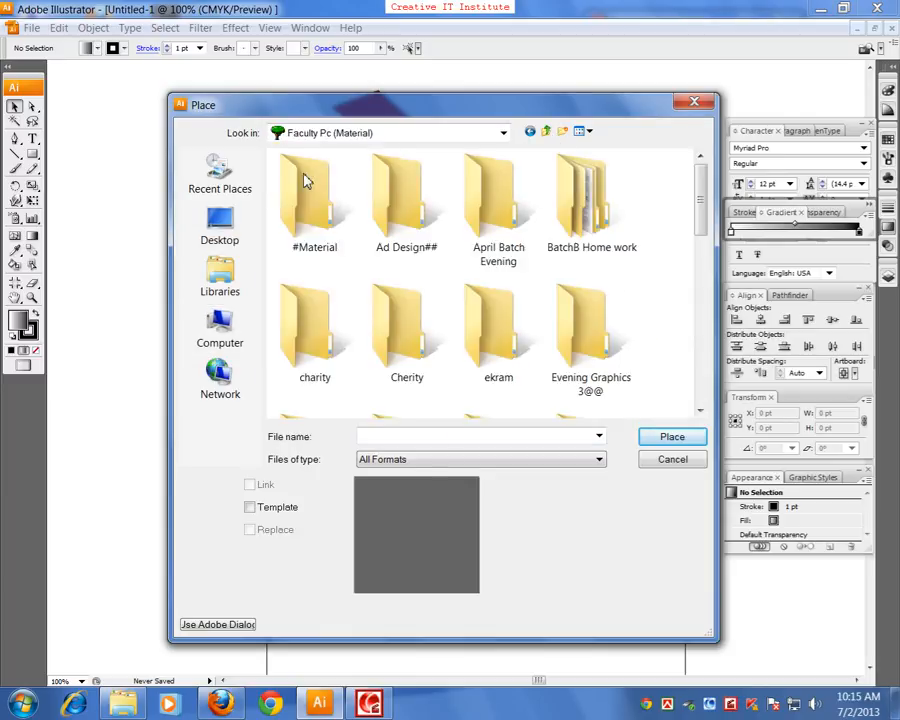
click(338, 245)
double_click(338, 245)
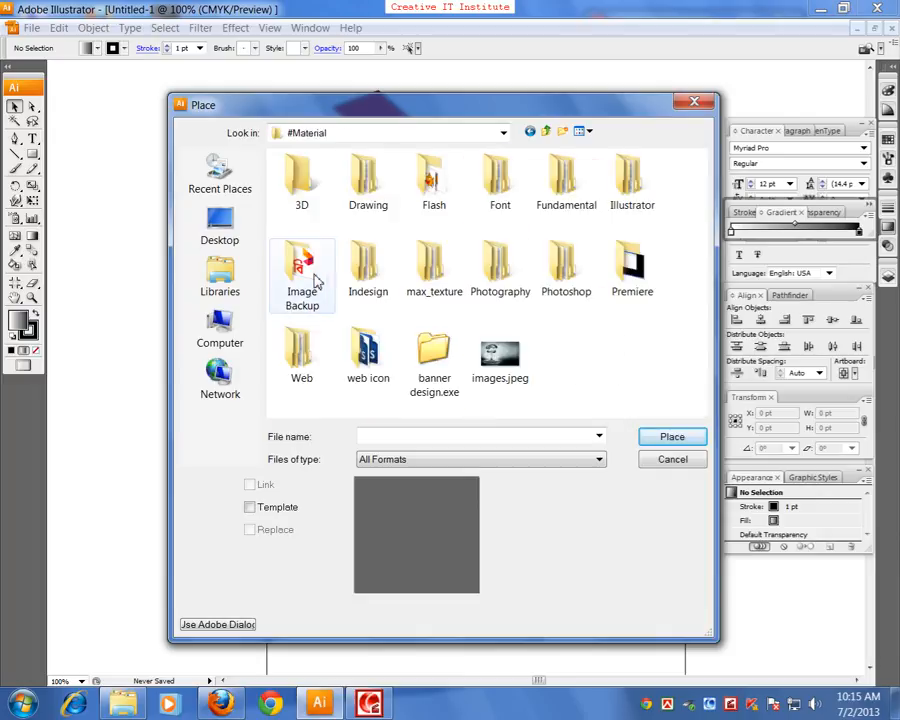
double_click(322, 272)
Show the files as extra large icons and place 3D-Animal-1.jpg from the Animal folder with Link turned off
click(582, 130)
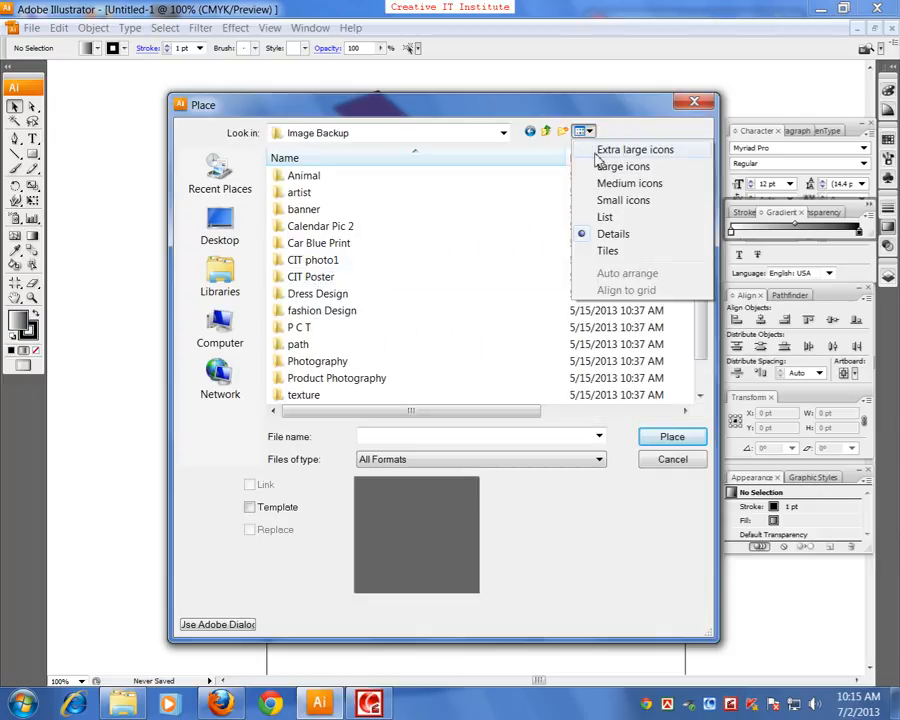
click(592, 150)
double_click(440, 278)
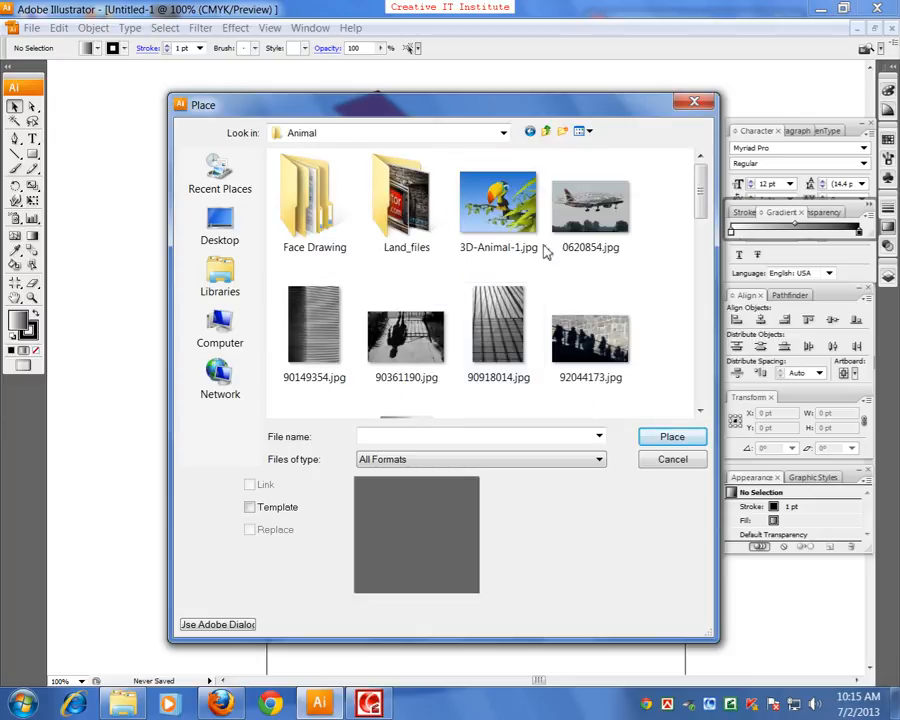
click(485, 225)
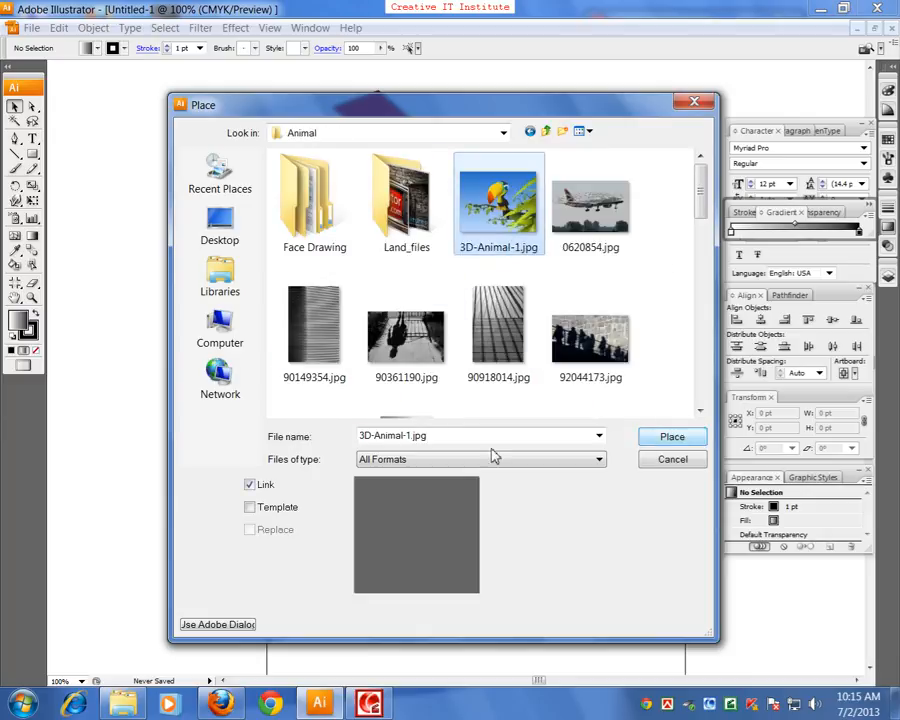
click(250, 485)
click(668, 436)
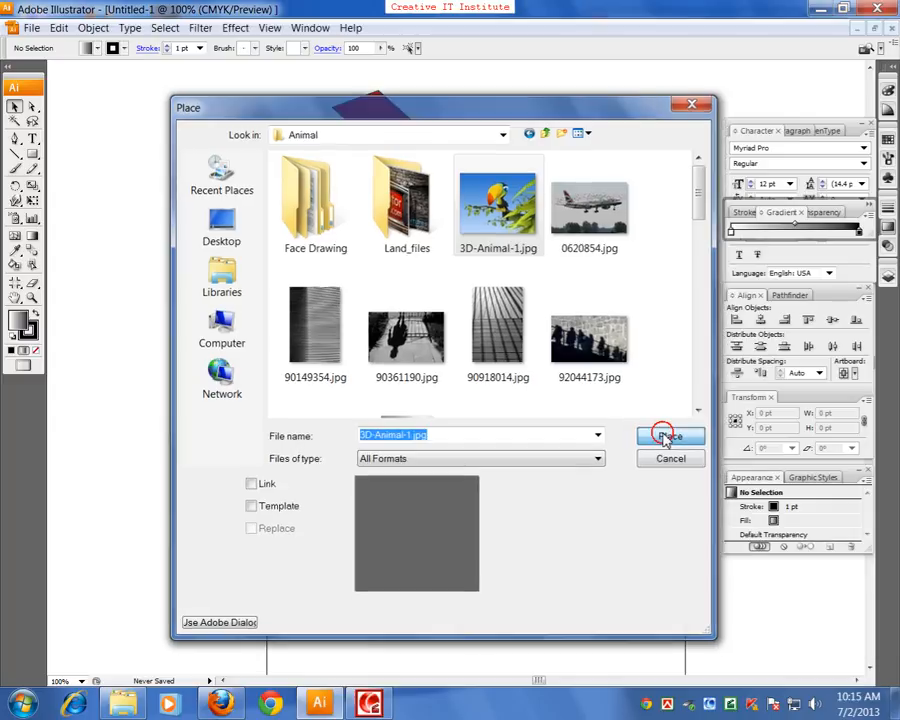
Position the placed toucan image below the birds at about X 361, Y 244 pt and deselect it
key(ctrl+minus)
key(ctrl+minus)
drag(627, 255, 516, 550)
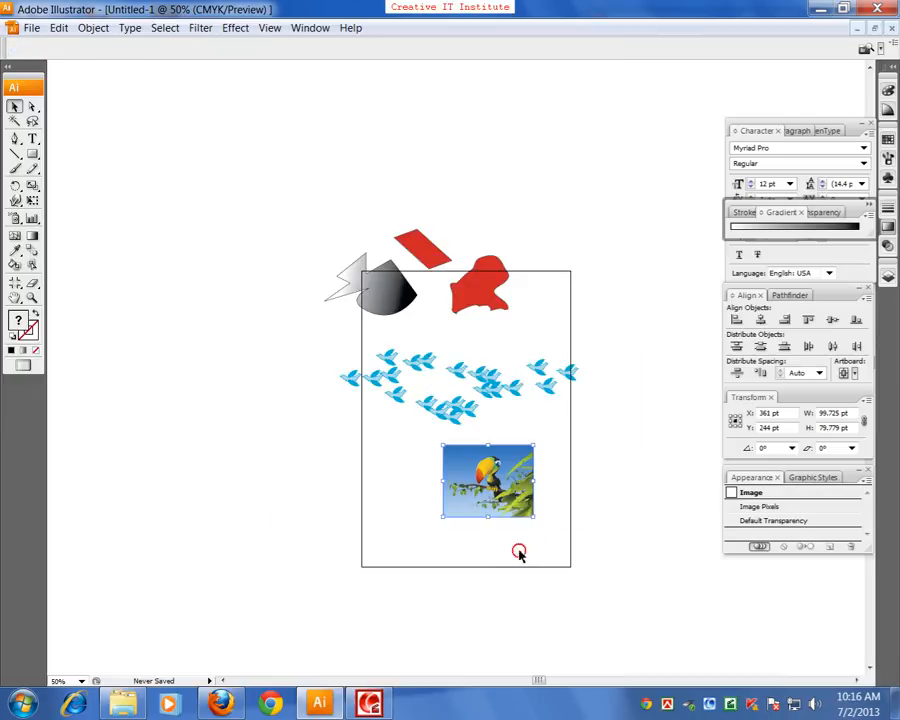
click(454, 532)
key(ctrl+plus)
key(space)
drag(451, 479, 411, 388)
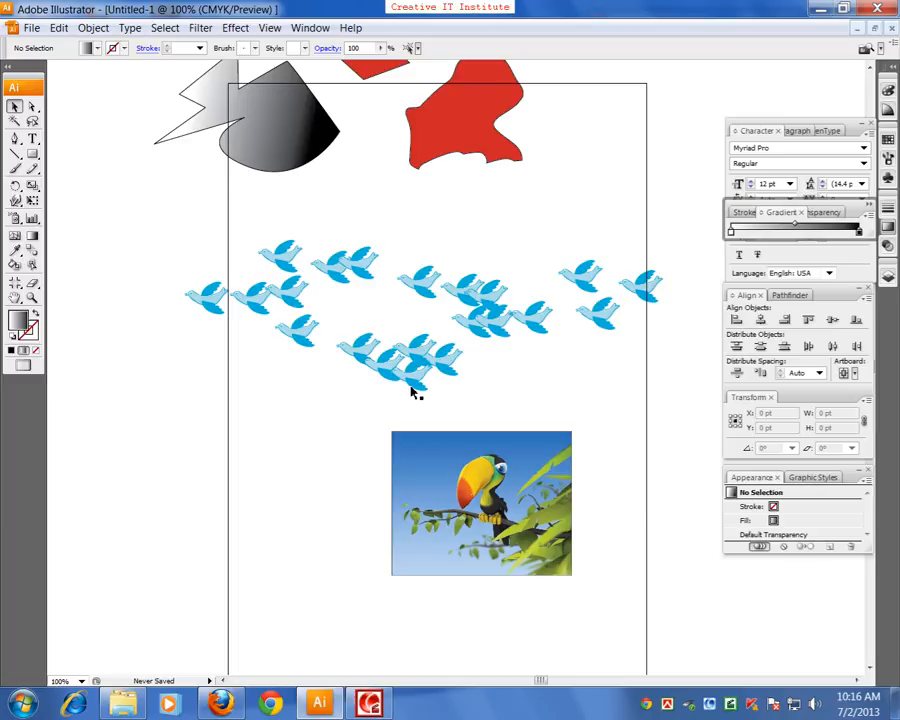
Select the shapes, birds and toucan image together and delete them to clear the artboard
key(ctrl+minus)
key(ctrl+minus)
click(279, 351)
drag(251, 127, 562, 540)
key(Delete)
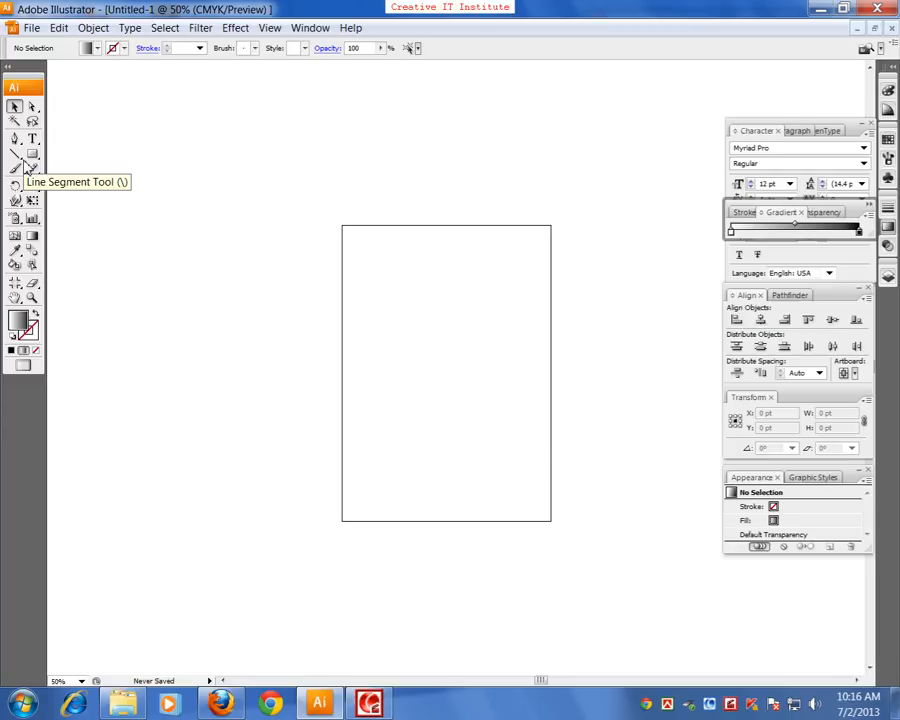
Tear off the Type tool group over the artboard to review its tools, and close the floating palette
key(ctrl+plus)
key(ctrl+plus)
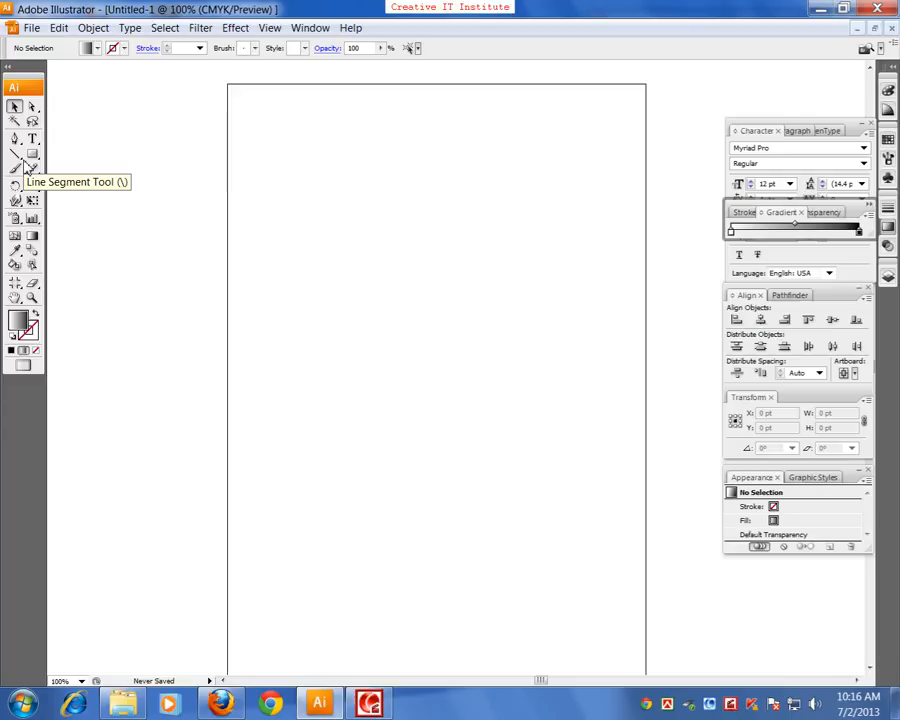
drag(352, 275, 259, 281)
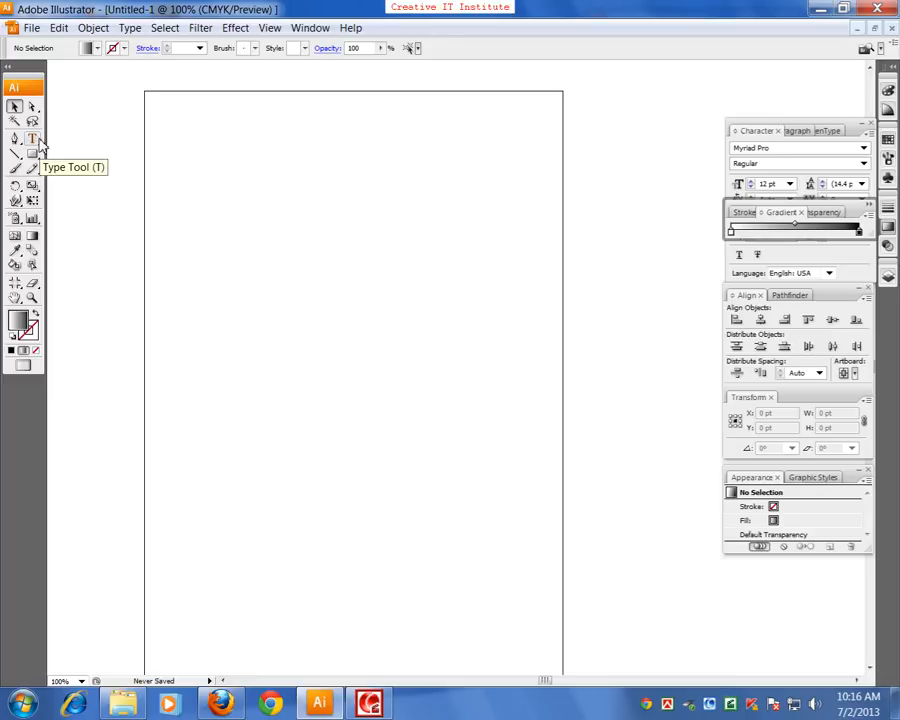
click(36, 145)
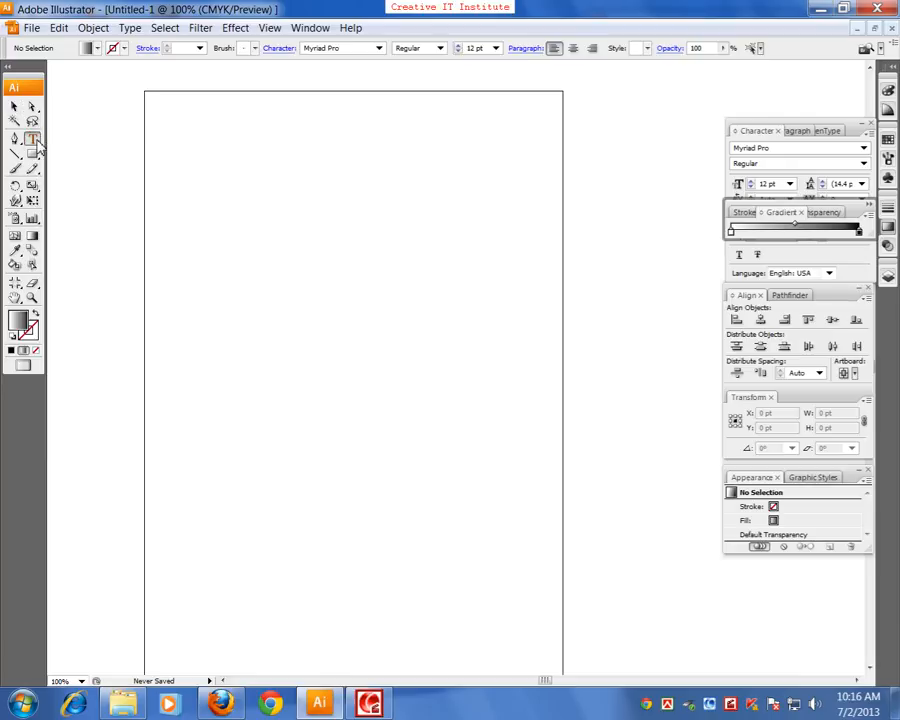
click(38, 145)
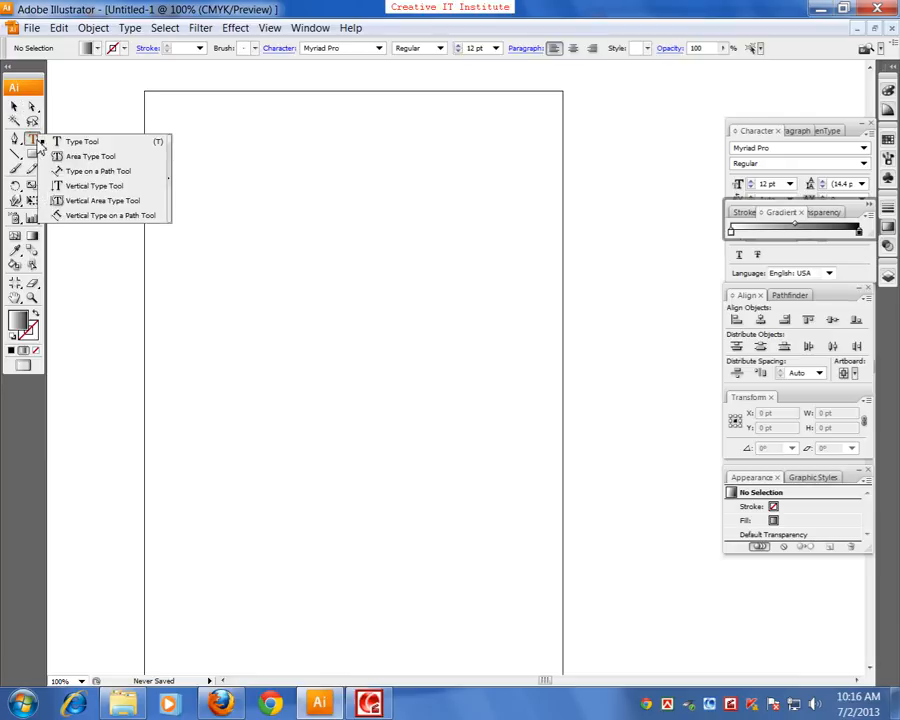
click(172, 200)
drag(95, 140, 215, 106)
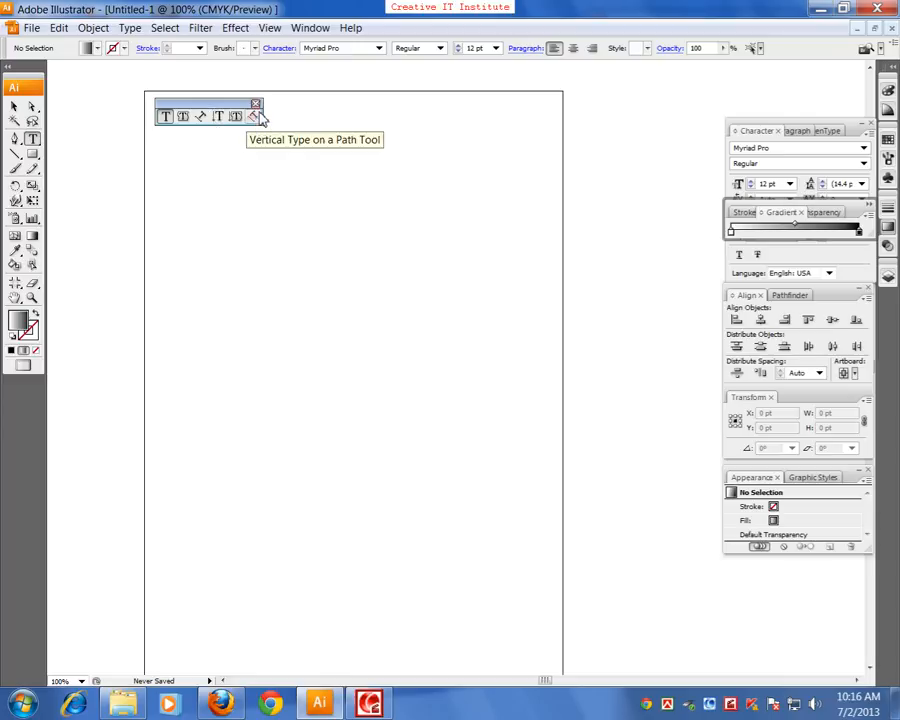
click(255, 104)
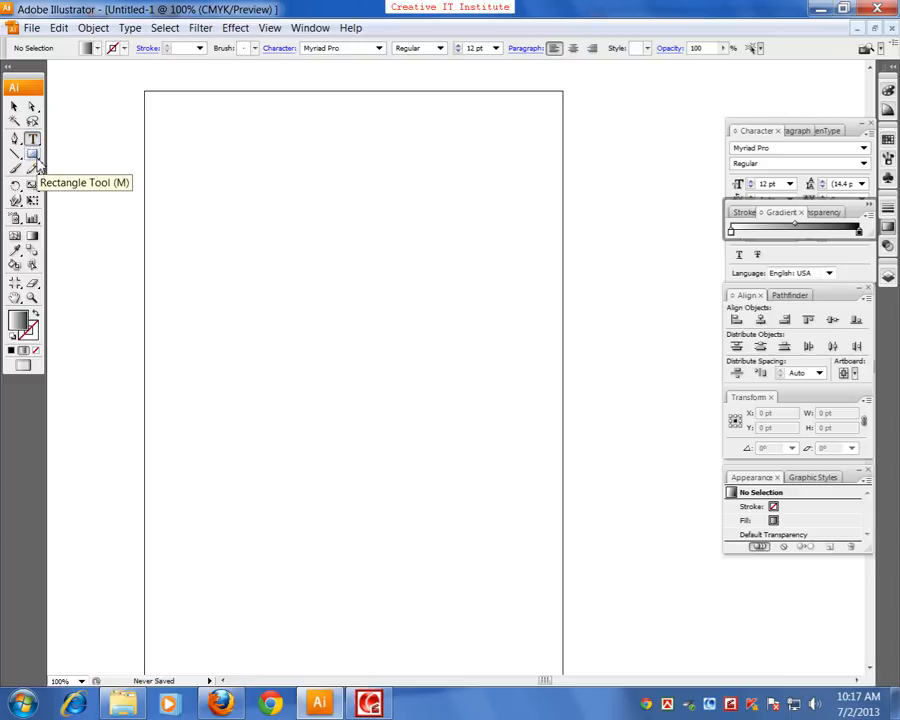
Tear off the Rectangle tool group as a floating palette and place it over the artboard's upper part
drag(37, 159, 158, 208)
drag(102, 152, 249, 107)
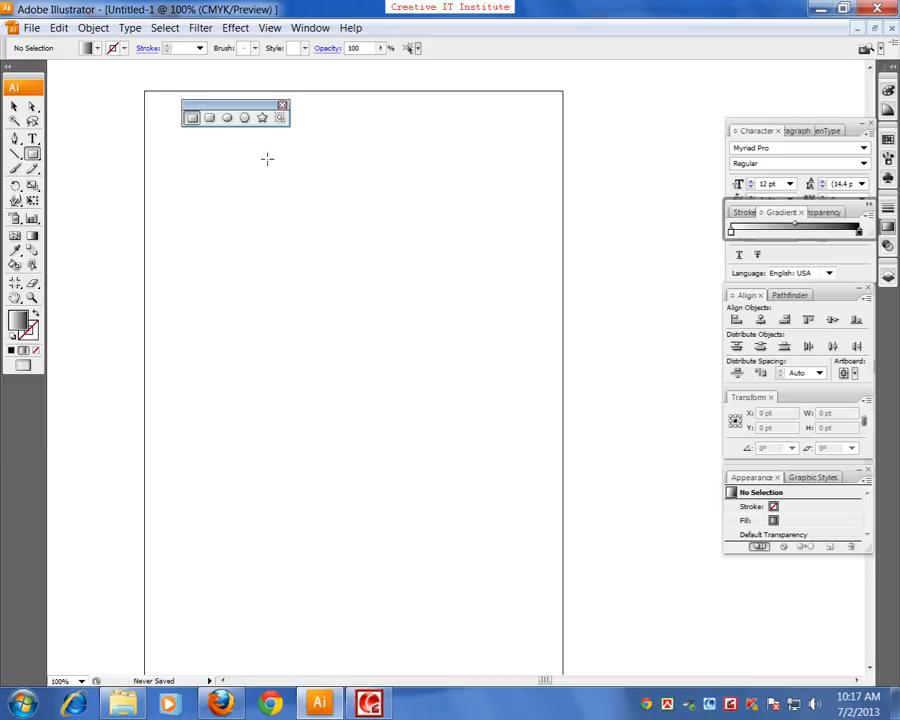
Go through the Rectangle, Rounded Rectangle, Ellipse, Polygon and Star tools in the floating shape tool palette
click(192, 119)
click(211, 121)
click(229, 120)
click(245, 119)
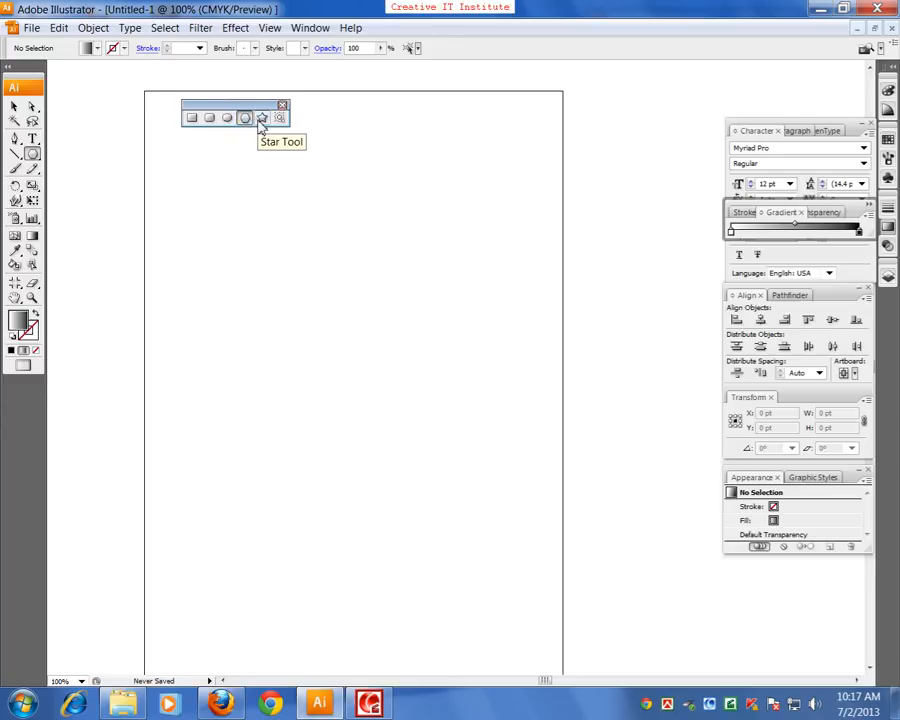
click(260, 119)
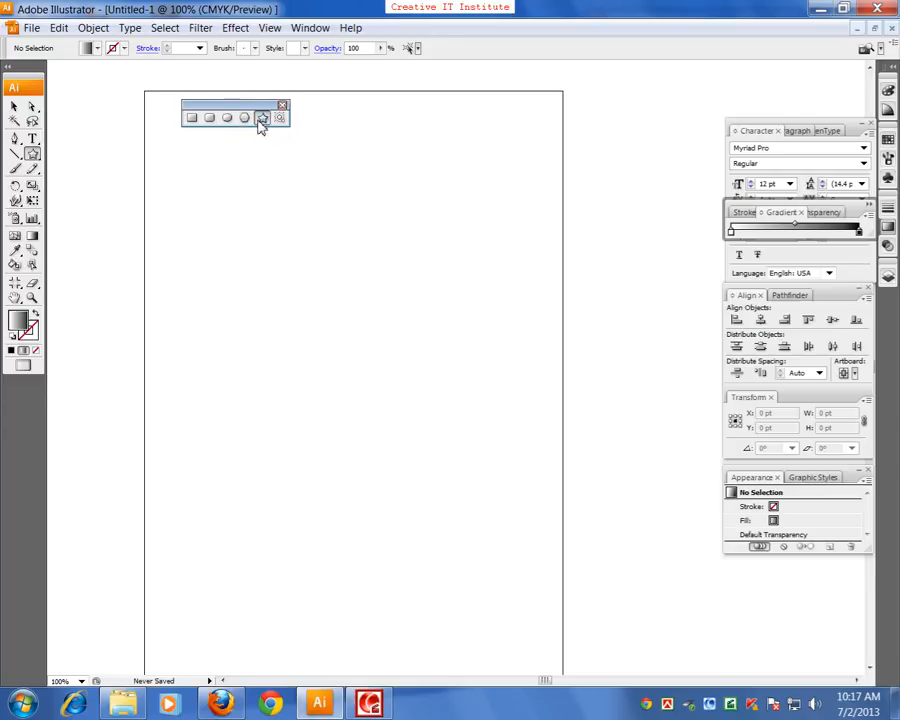
Draw a rectangle about 212 × 111 pt and, below it, a rounded rectangle about 255 × 171 pt
click(195, 118)
drag(196, 231, 348, 308)
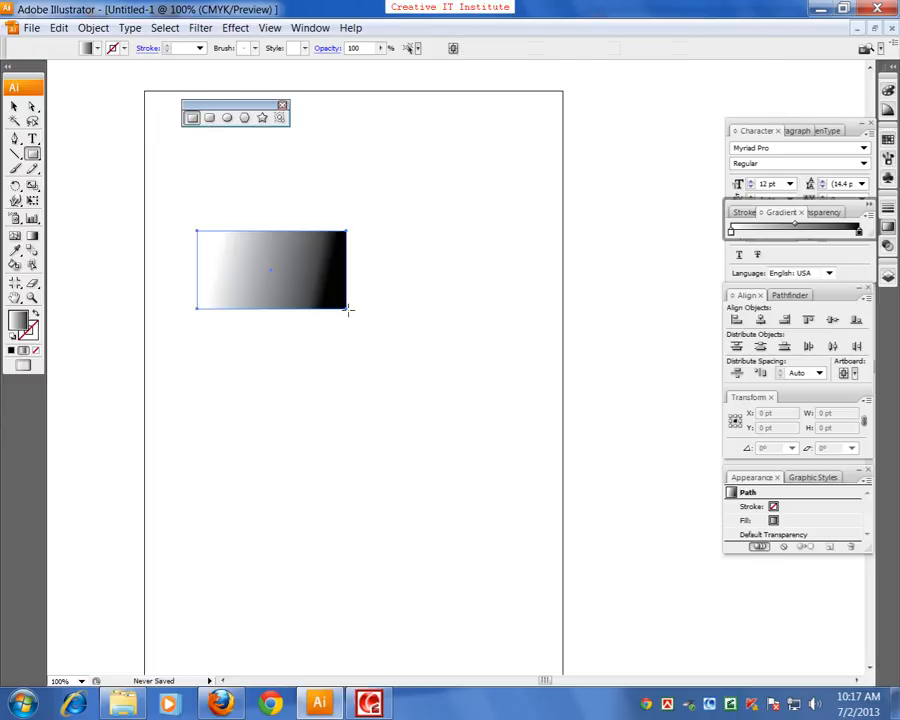
click(210, 118)
drag(210, 370, 388, 489)
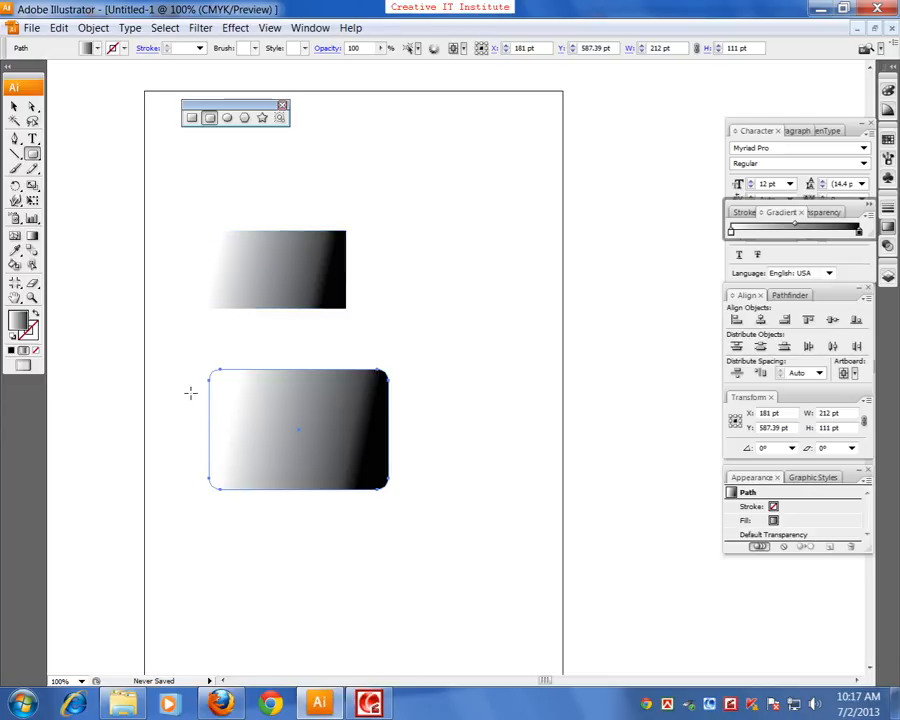
Draw a circle about 101 pt wide to the right of the rectangle and a hexagon about 172 pt wide below the rounded rectangle
click(227, 118)
drag(421, 265, 458, 338)
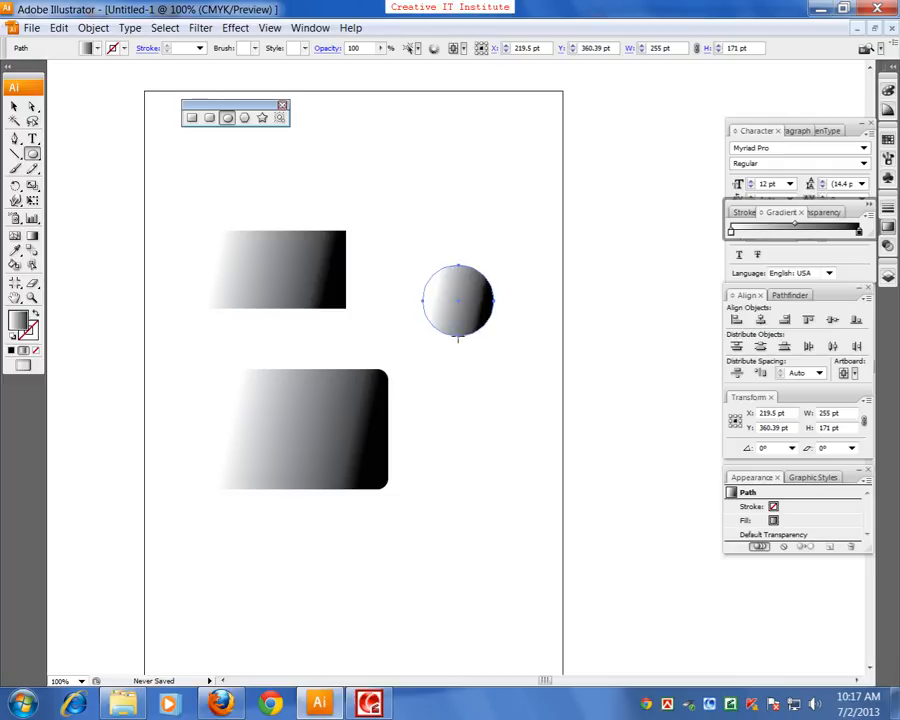
click(245, 118)
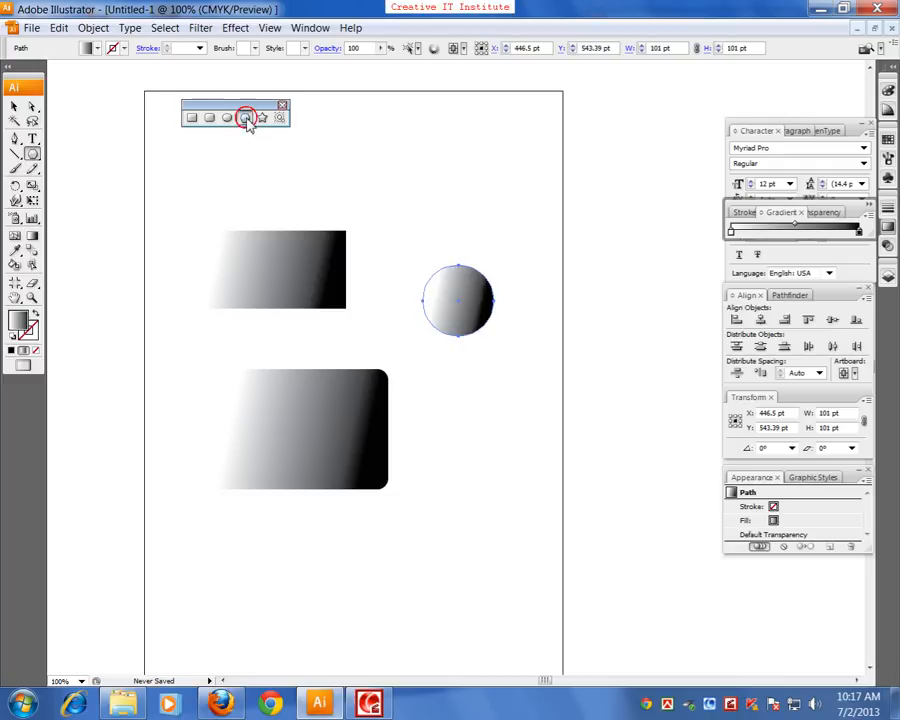
scroll(341, 548, down, 3)
drag(305, 487, 350, 533)
Fill the hexagon with red and move it slightly right to about X 270, Y 159 pt
double_click(18, 320)
drag(326, 304, 430, 284)
click(587, 271)
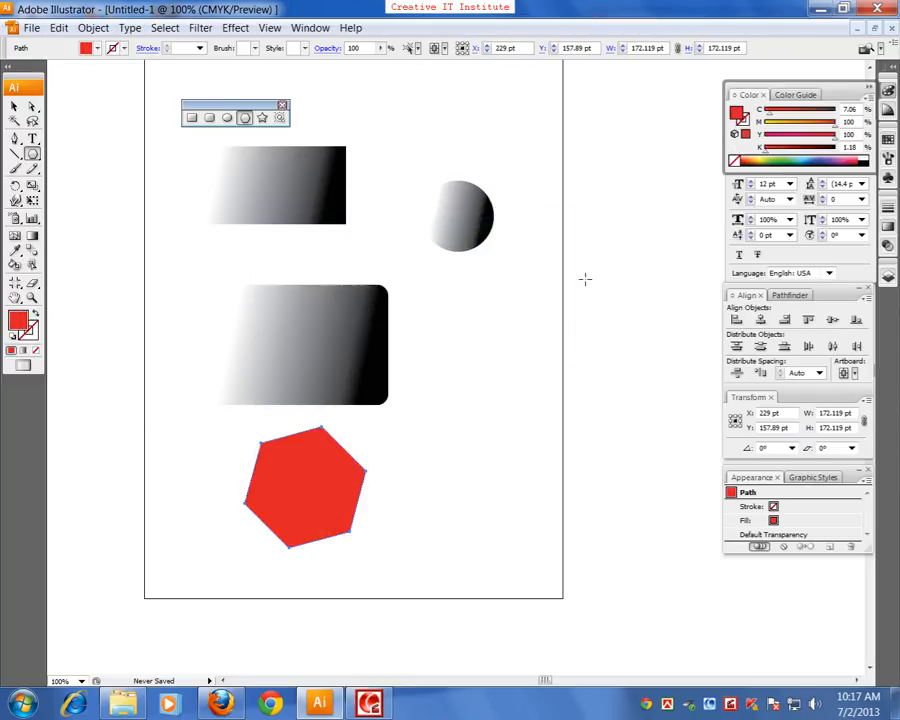
click(14, 106)
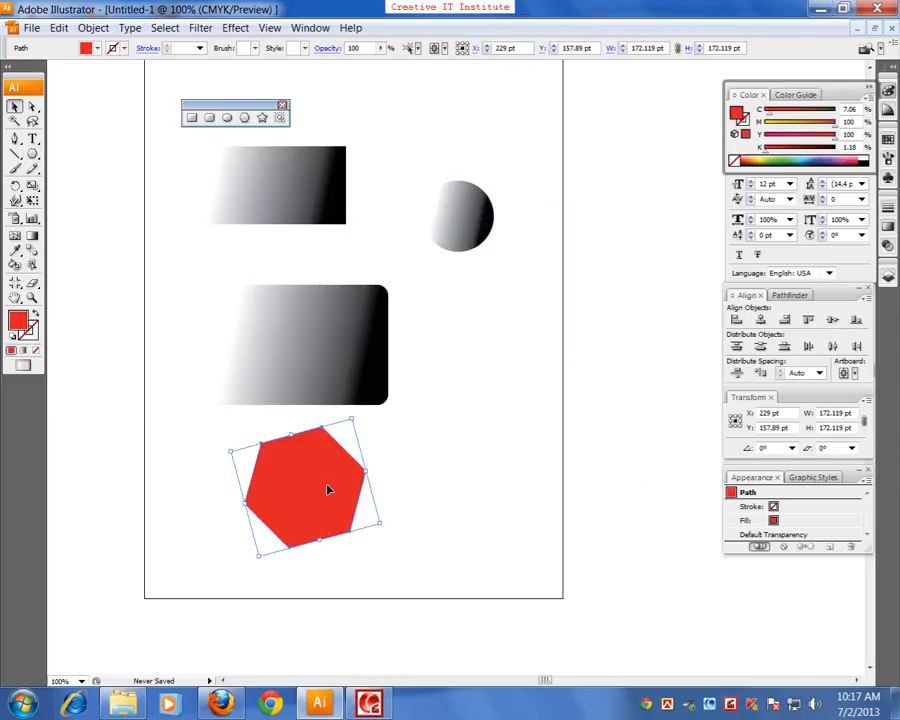
drag(329, 490, 364, 492)
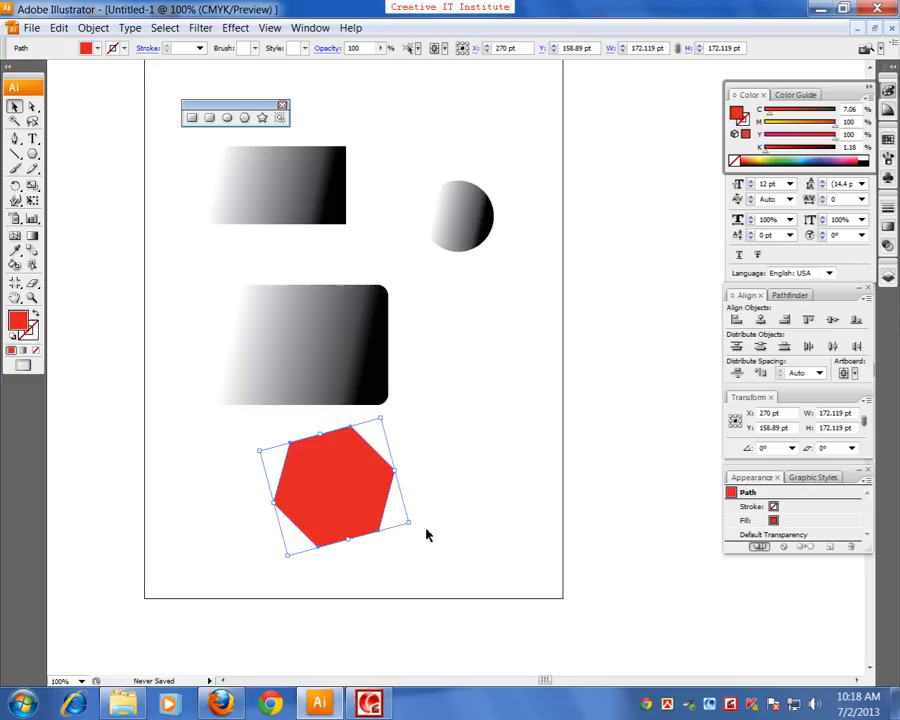
Select all the shapes on the artboard and delete them
key(ctrl+minus)
key(ctrl+minus)
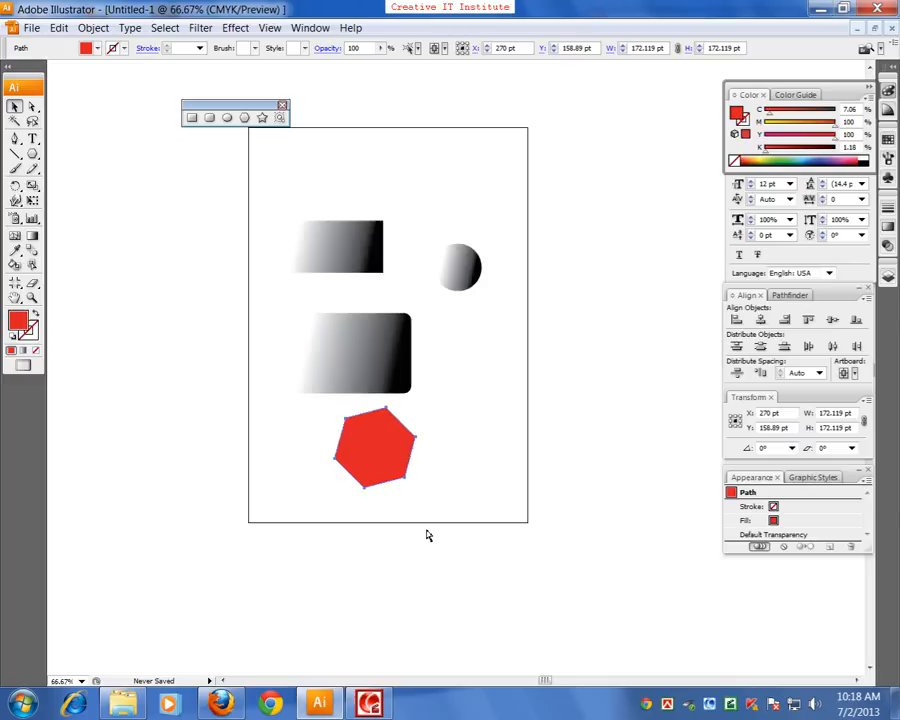
click(271, 277)
click(515, 423)
key(ctrl+a)
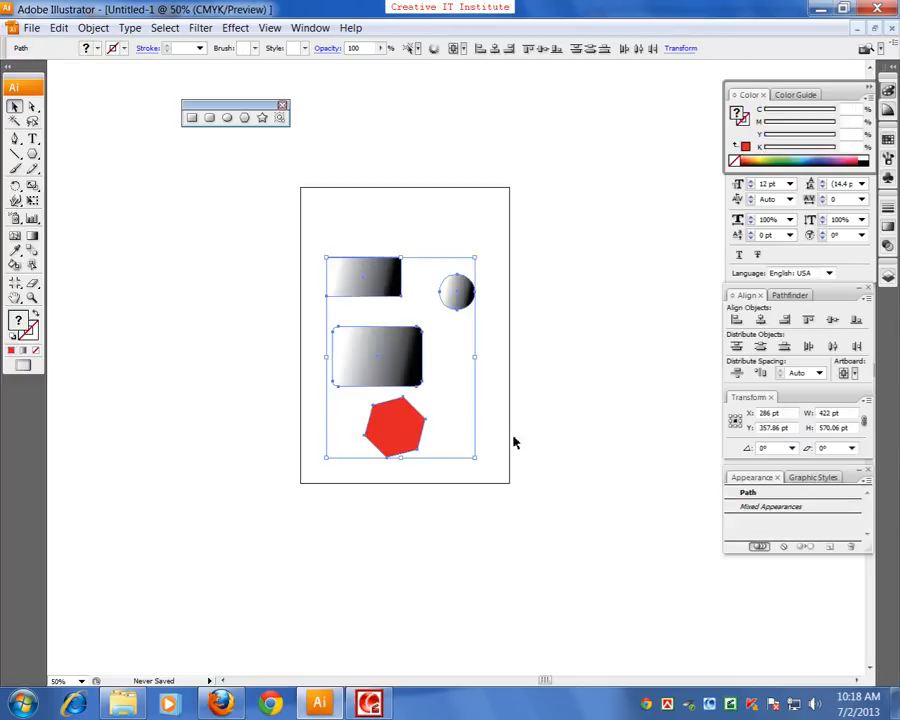
key(Delete)
key(ctrl+plus)
key(ctrl+plus)
drag(292, 296, 307, 369)
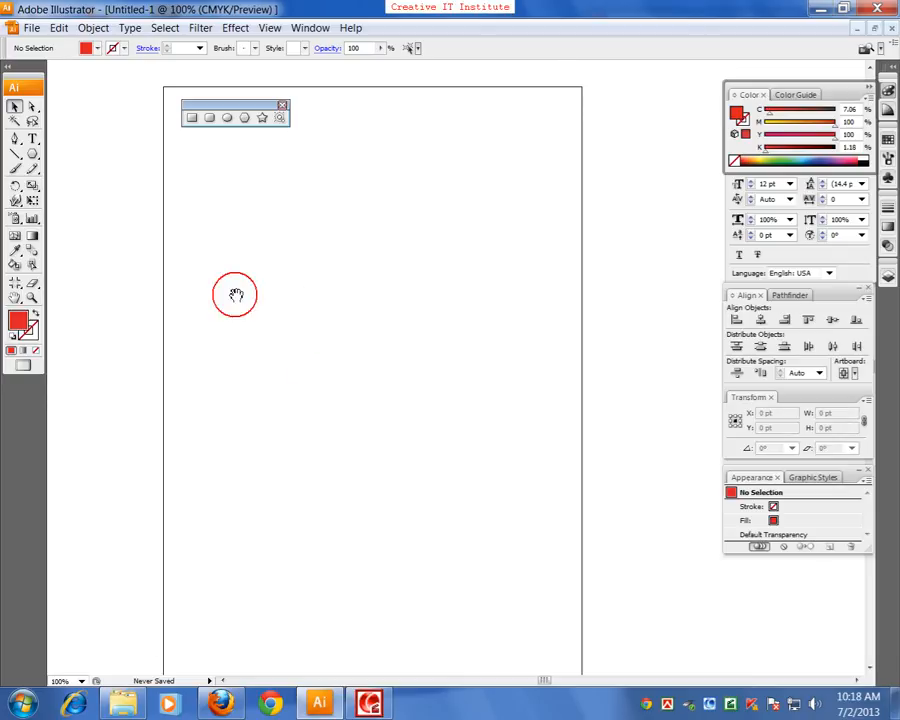
drag(262, 298, 225, 239)
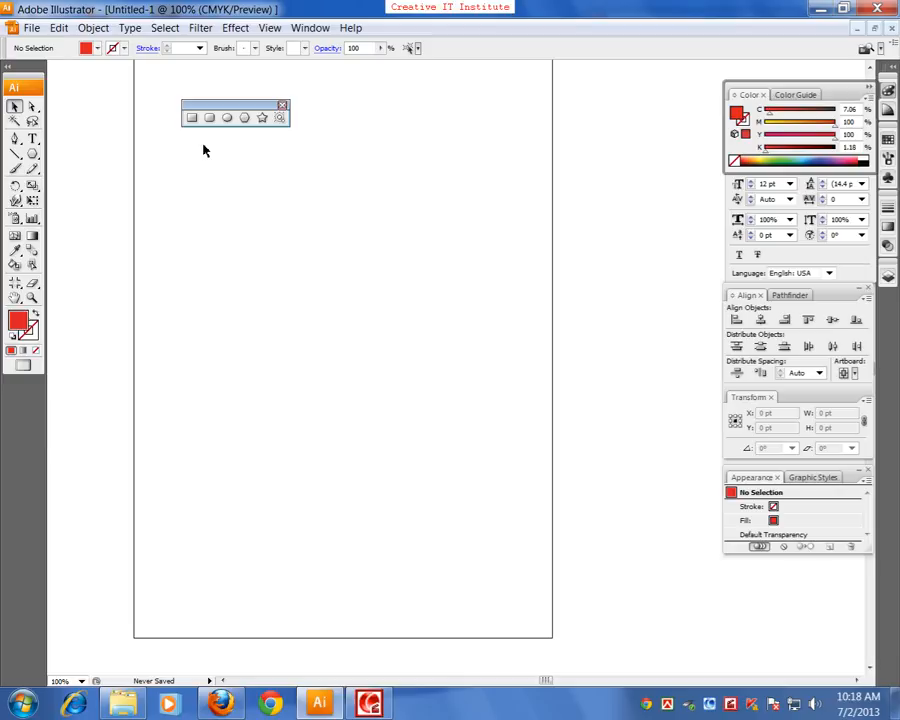
Show the rulers and change their units to inches
key(ctrl+r)
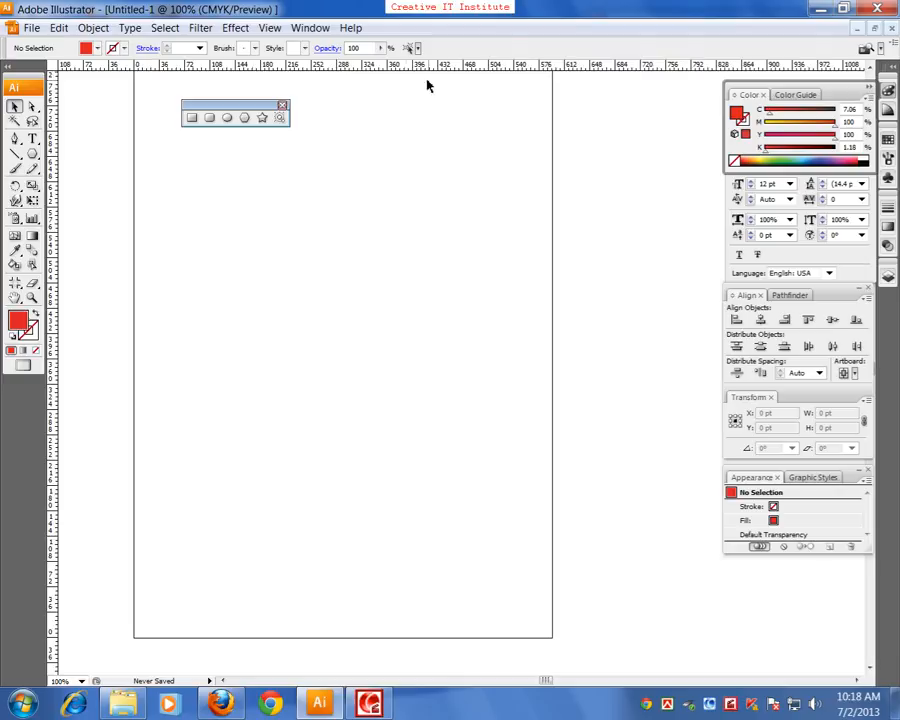
right_click(375, 68)
click(402, 110)
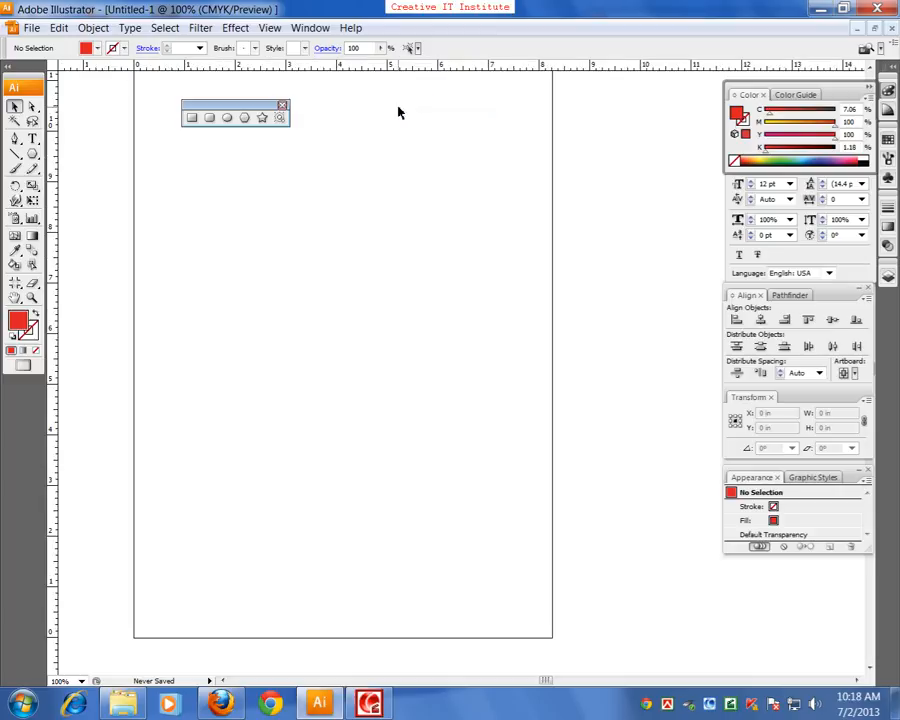
Draw a red rectangle about 3.19 × 3.93 in freehand on the artboard and delete it
click(191, 118)
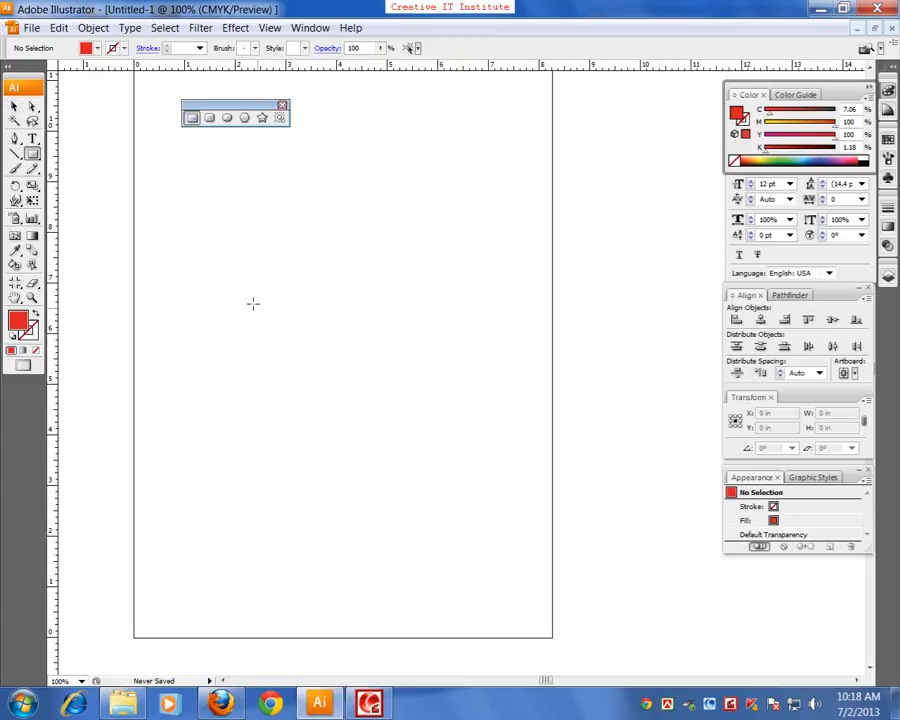
mouse_move(195, 240)
mouse_down()
mouse_move(285, 364)
mouse_move(358, 439)
mouse_up()
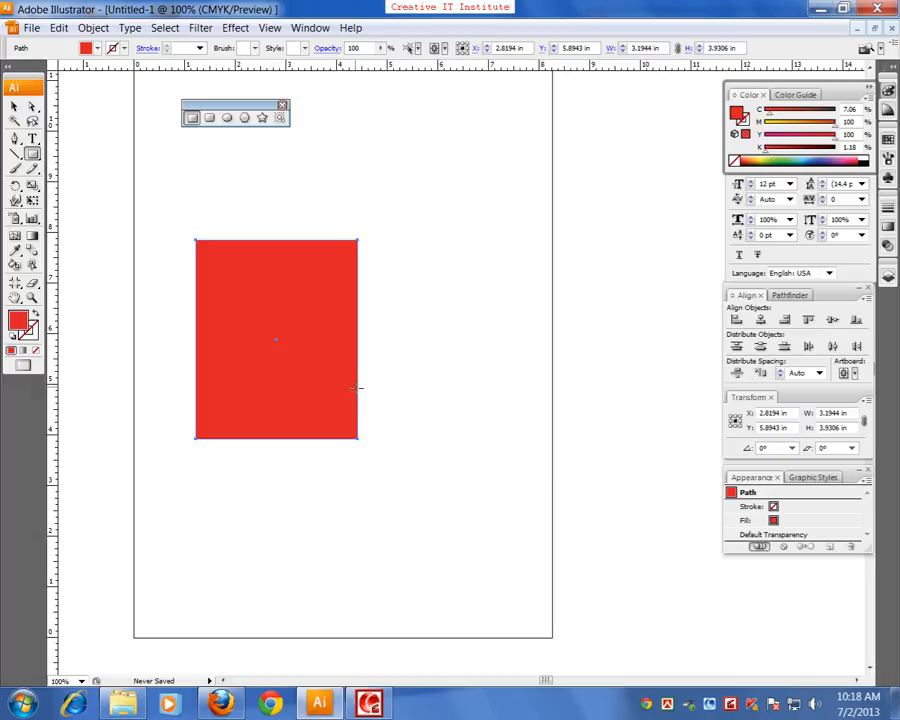
key(Delete)
Create a rectangle from exact dimensions with a width of 3.2 in and a height of 2 in
click(241, 285)
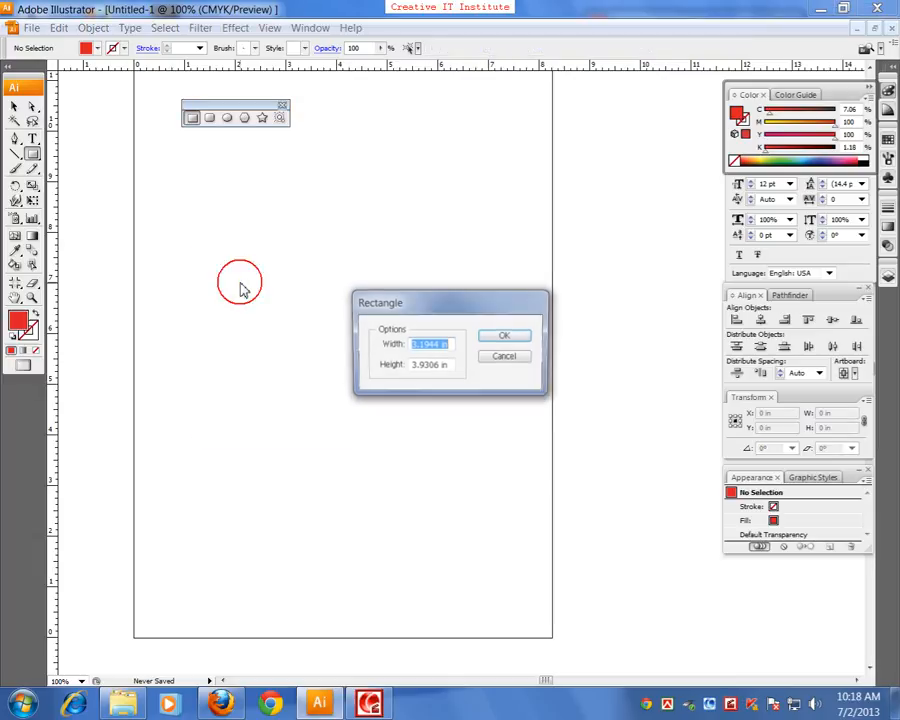
drag(406, 302, 320, 243)
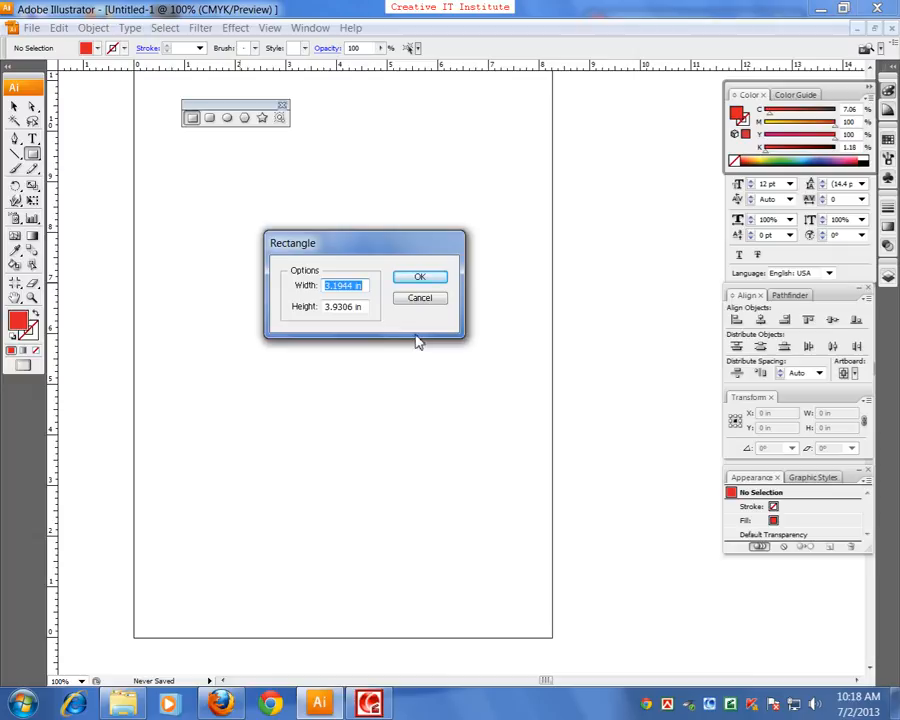
text(3.2)
key(Tab)
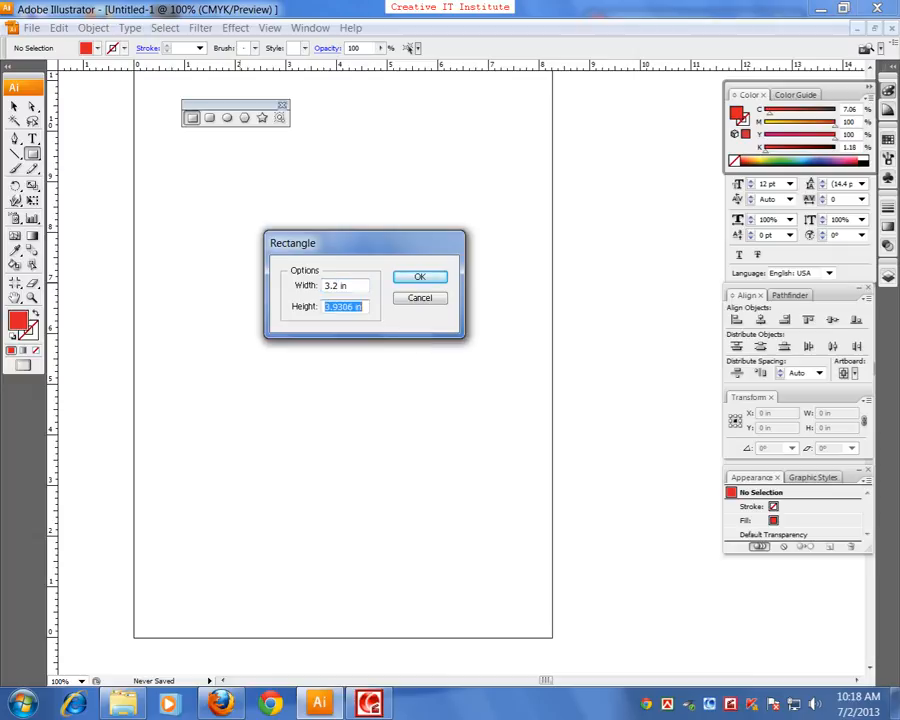
text(2)
key(Return)
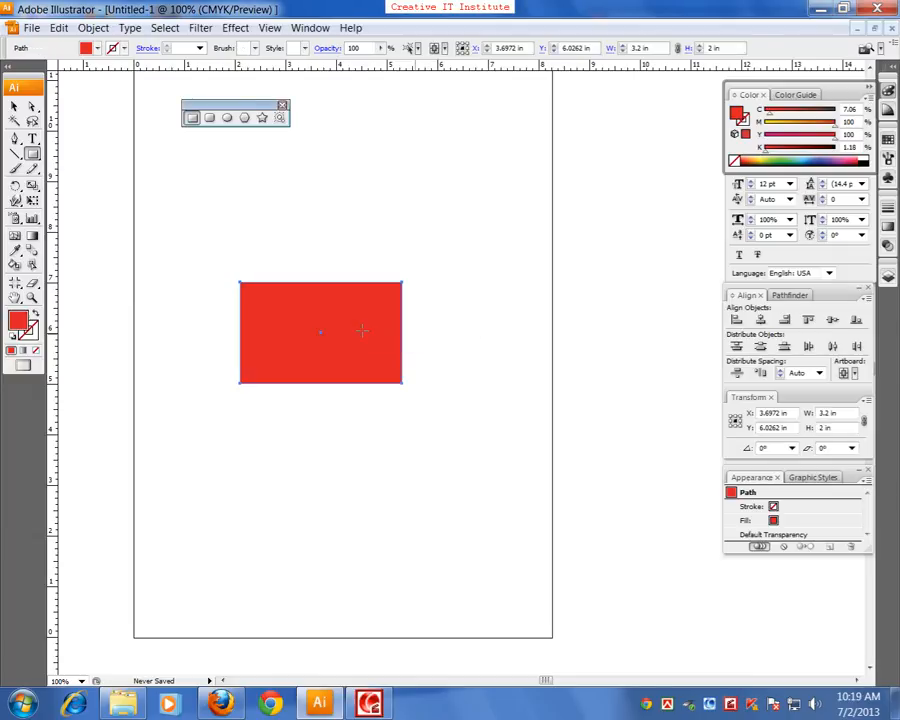
Move the red rectangle up and left to about X 3.21, Y 6.68 in, and delete it
click(14, 106)
drag(301, 370, 276, 337)
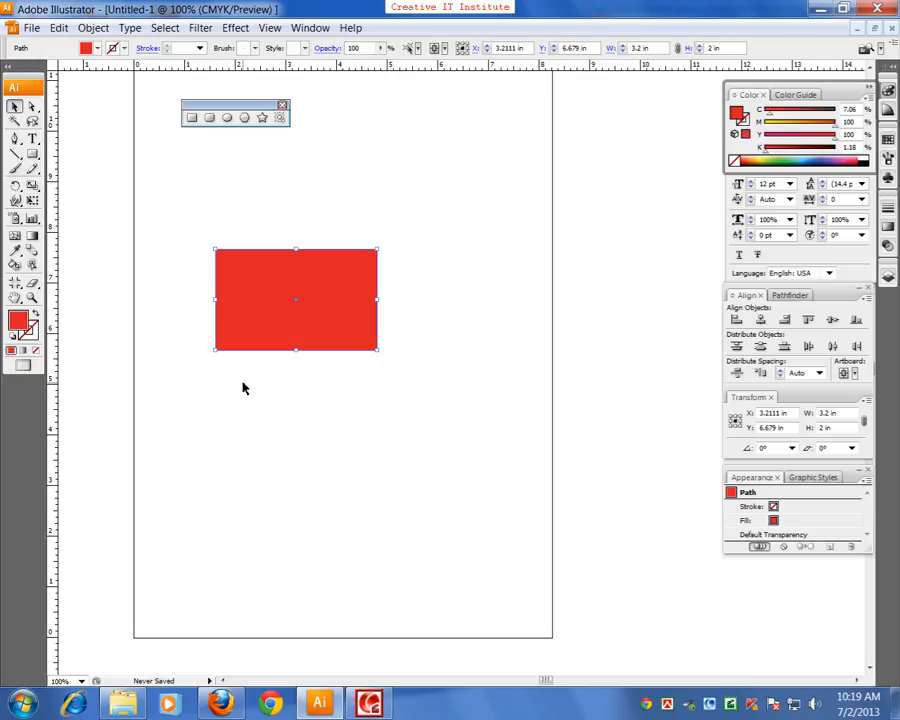
key(Delete)
Draw a rounded rectangle about 3.75 × 2.47 in, increasing and decreasing its corner radius while drawing, and delete it
click(209, 117)
drag(208, 265, 399, 392)
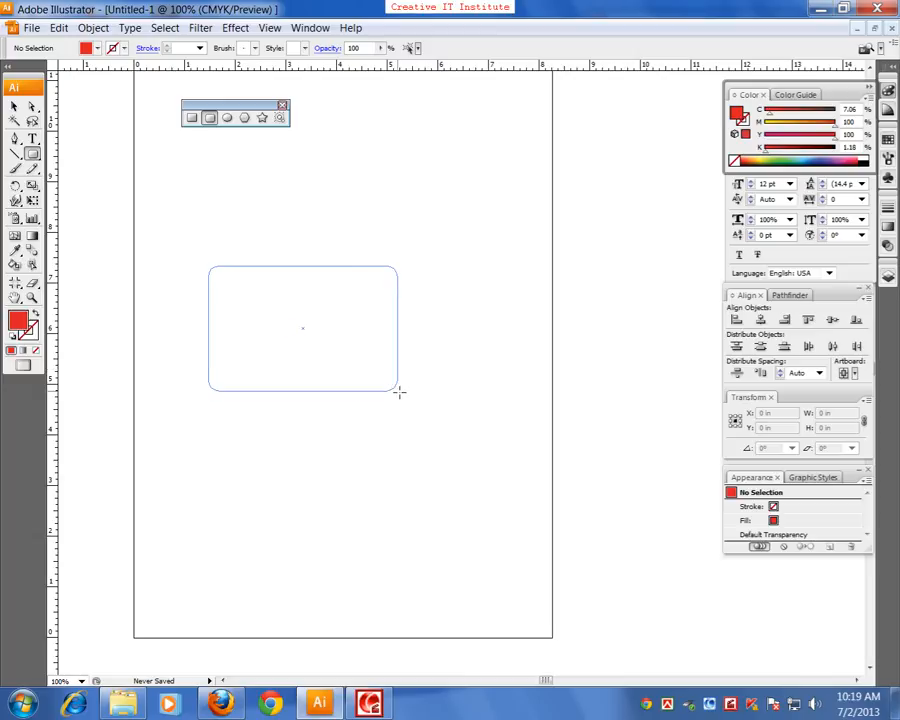
key(Up)
key(Up)
key(Up)
key(Up)
key(Up)
key(Up)
key(Up)
key(Up)
drag(399, 392, 399, 392)
key(Up)
key(Up)
key(Up)
key(Up)
key(Up)
key(Up)
key(Up)
key(Up)
key(Up)
key(Up)
key(Up)
key(Up)
key(Up)
key(Up)
key(Up)
key(Up)
key(Down)
key(Down)
key(Down)
key(Down)
key(Down)
key(Down)
key(Down)
key(Down)
key(Down)
key(Down)
key(Down)
key(Down)
key(Down)
key(Down)
key(Down)
key(Down)
key(Down)
key(Down)
key(Down)
key(Down)
key(Down)
key(Delete)
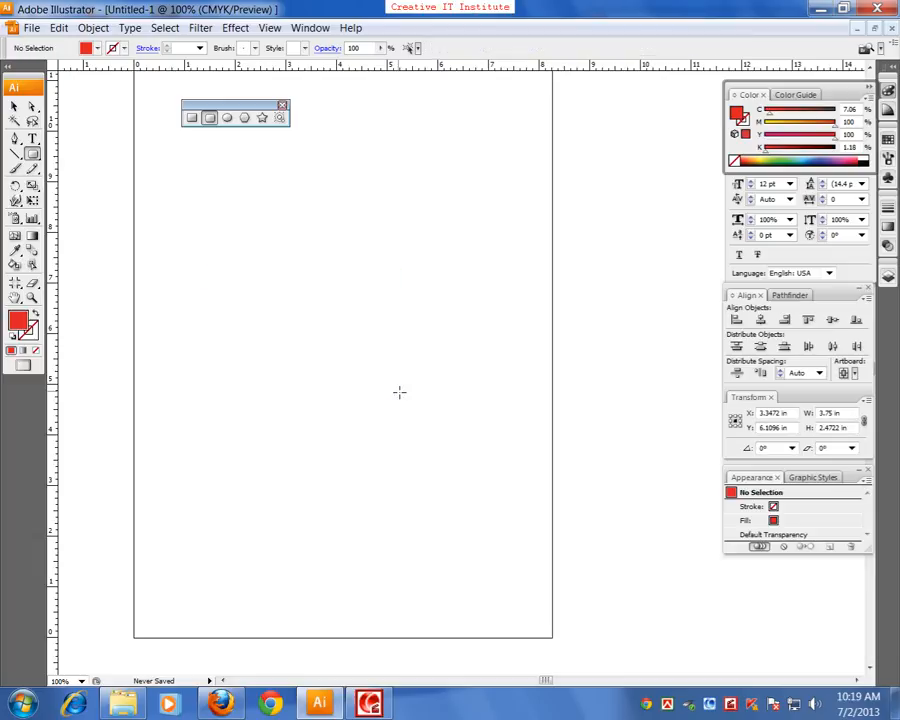
Draw a rounded rectangle about 4.39 × 3.01 in with a very small corner radius, and delete it
drag(199, 246, 421, 399)
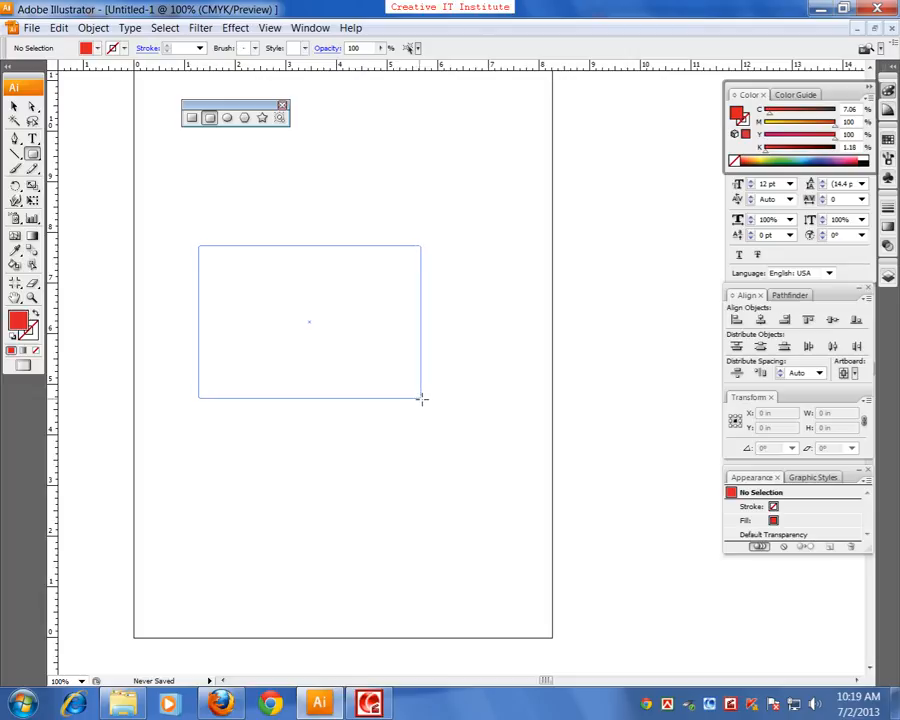
drag(421, 399, 421, 399)
key(Delete)
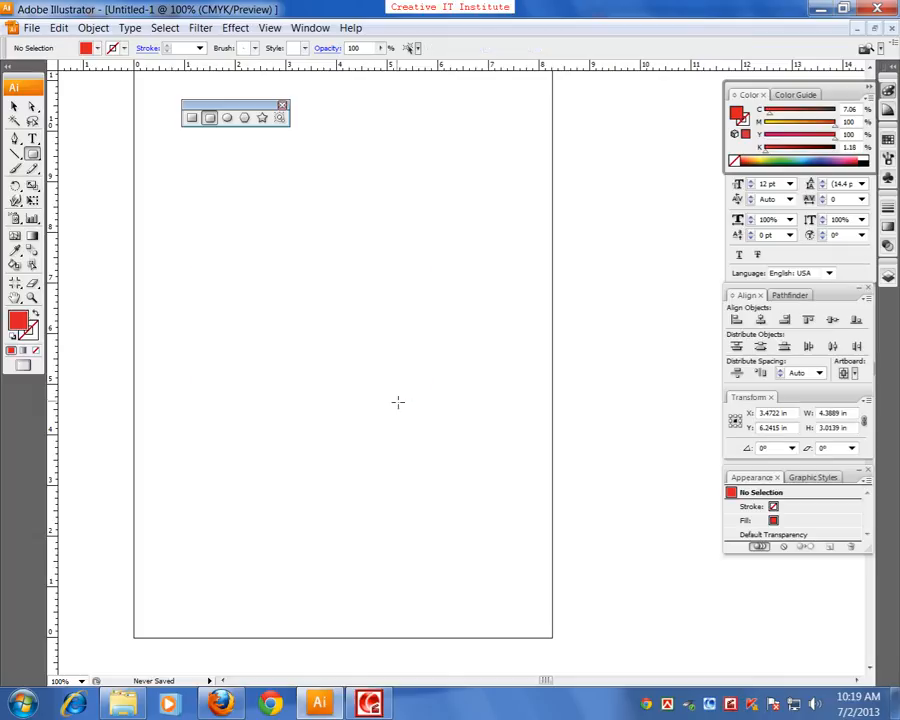
Draw an ellipse near the artboard's centre, enlarge it into a perfect circle while drawing, and delete it
click(227, 117)
drag(263, 318, 344, 404)
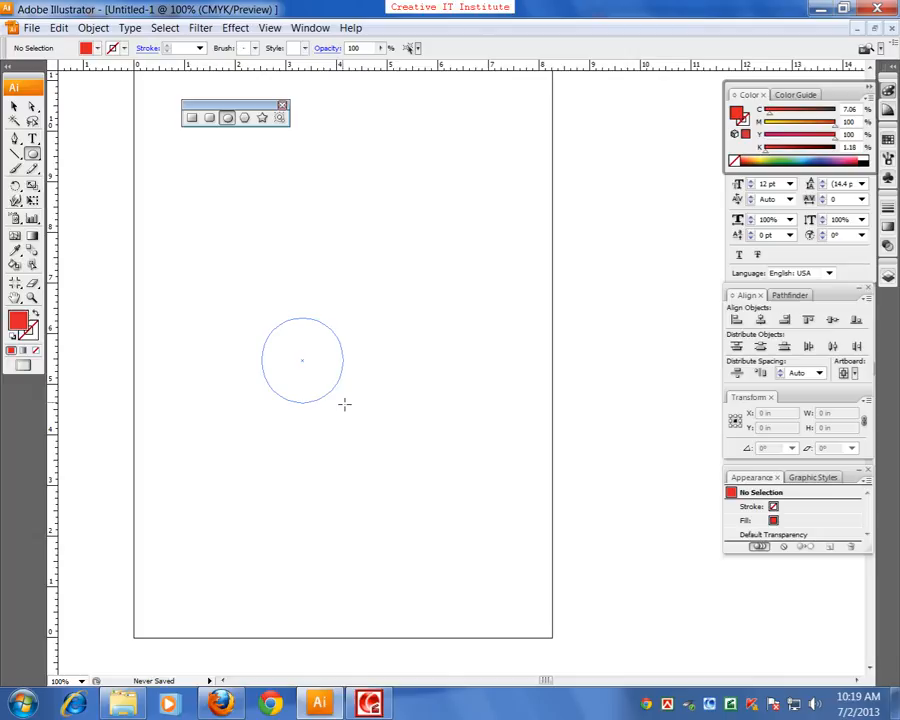
drag(344, 404, 392, 449)
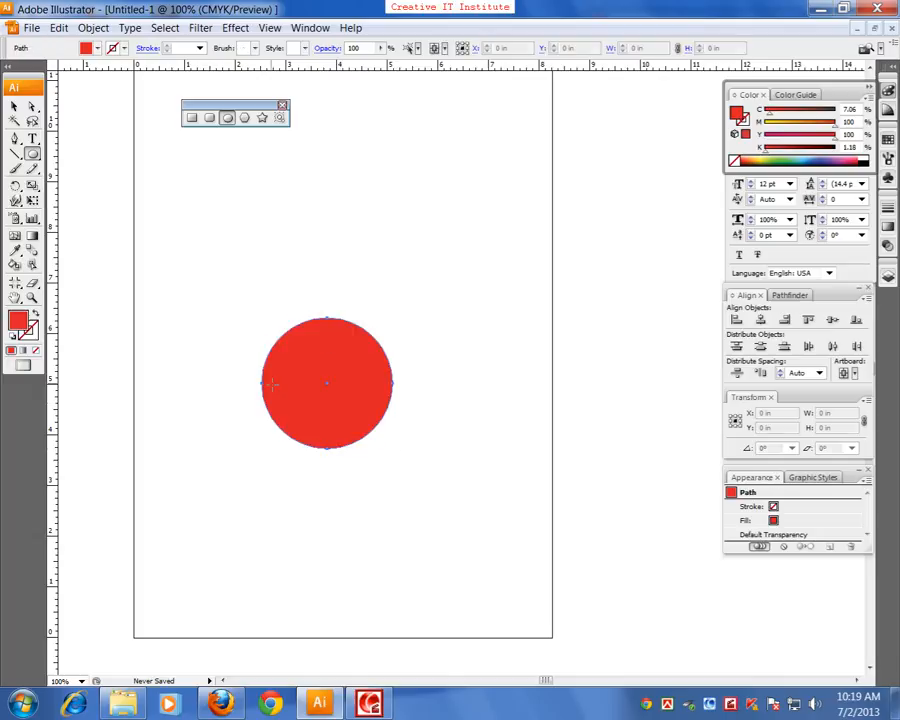
key(Delete)
Draw a polygon, varying its number of sides to end as a pentagon about 2.58 × 2.52 in, and delete it
click(246, 118)
drag(273, 248, 317, 305)
key(Down)
key(Down)
key(Down)
key(Up)
key(Up)
key(Down)
key(Down)
key(Up)
key(Up)
key(Up)
key(Up)
key(Down)
key(Down)
click(15, 108)
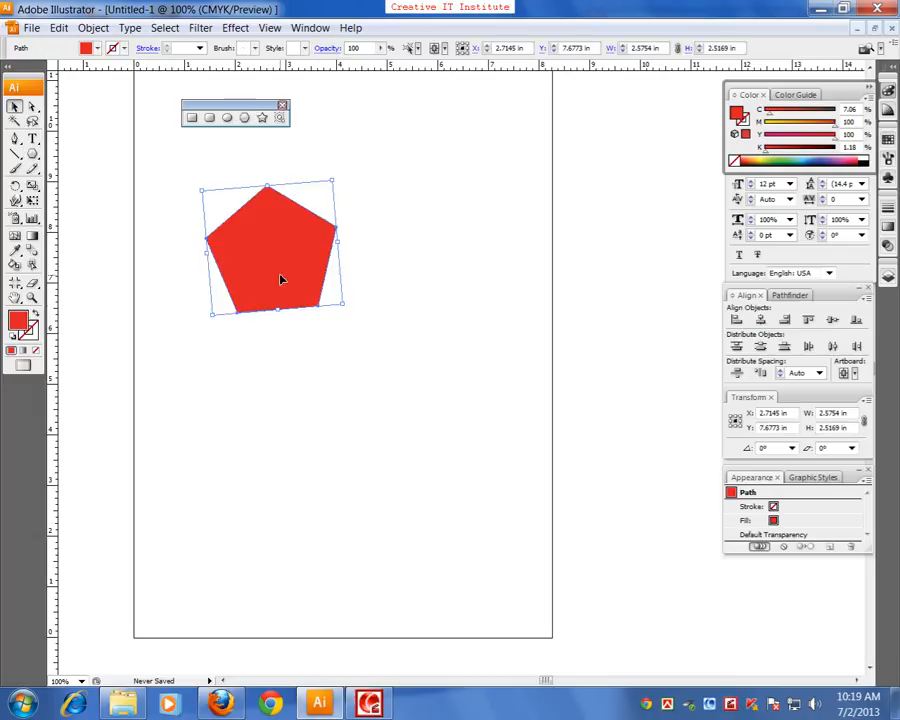
key(Delete)
Draw a five-pointed star about 2.45 × 2.34 in on the artboard and delete it
click(263, 118)
drag(301, 296, 337, 354)
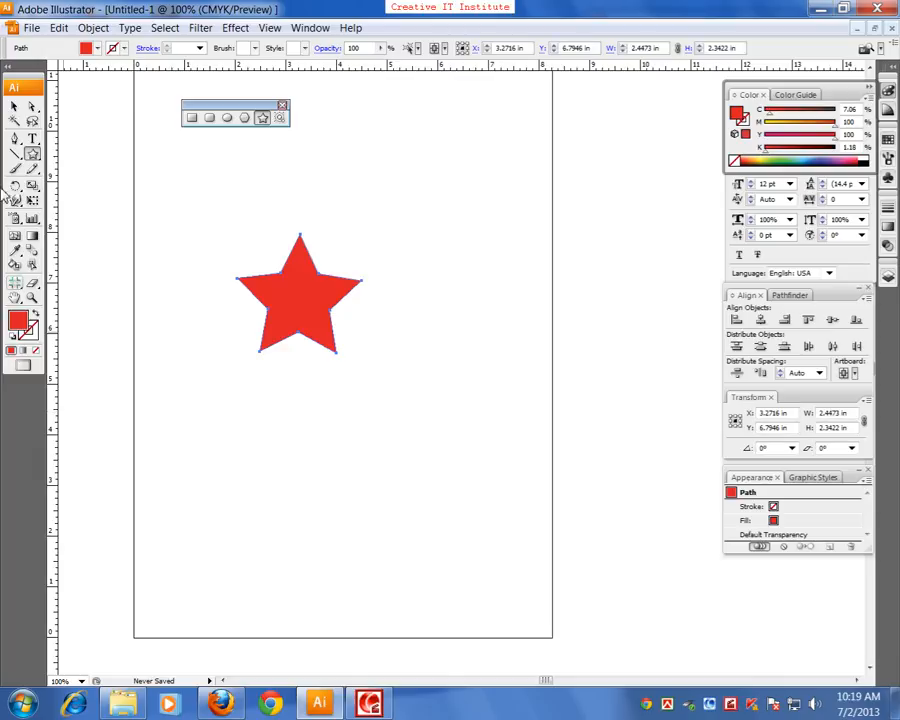
click(14, 106)
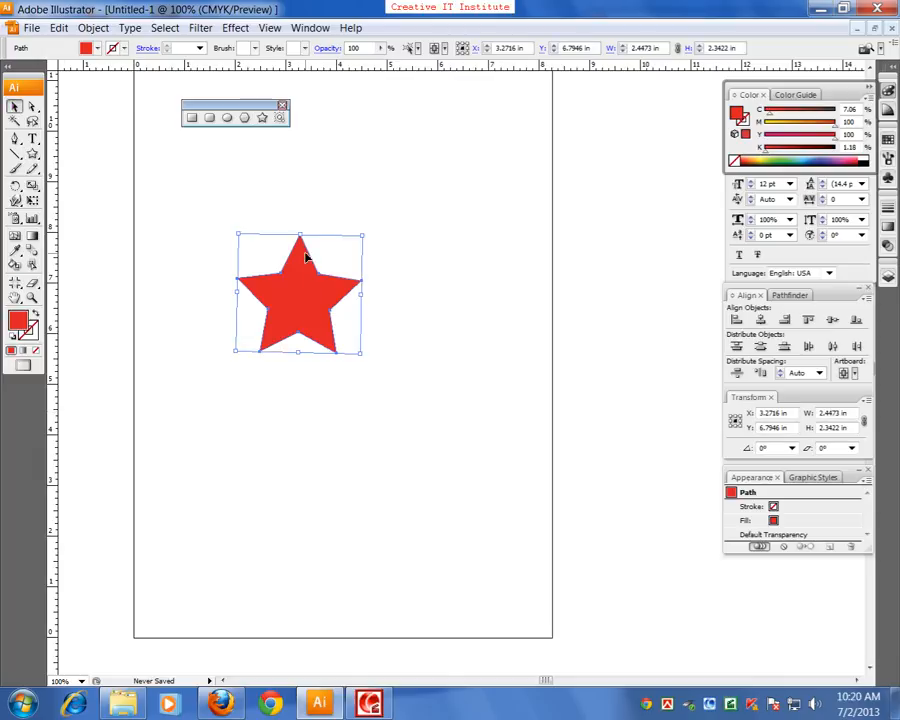
key(Delete)
Draw a star about 5.17 in wide, adding and removing points while drawing, and delete it
click(263, 117)
drag(269, 262, 340, 387)
key(Up)
key(Up)
key(Up)
key(Down)
key(Down)
key(Up)
key(Up)
key(Delete)
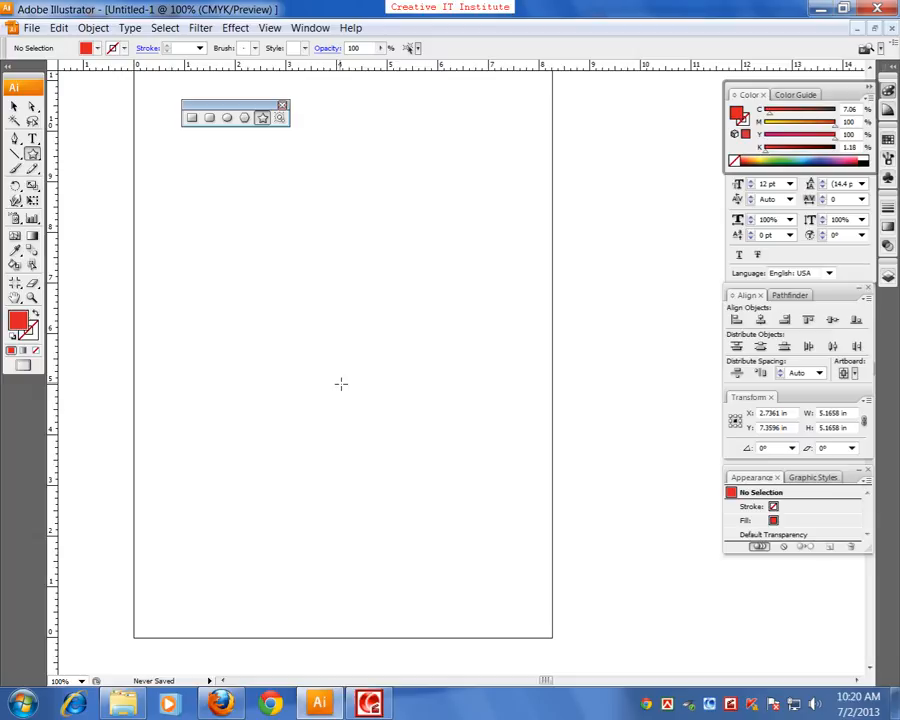
Draw a lens flare with its centre in the artboard's upper part and its end ring near the bottom edge
click(280, 117)
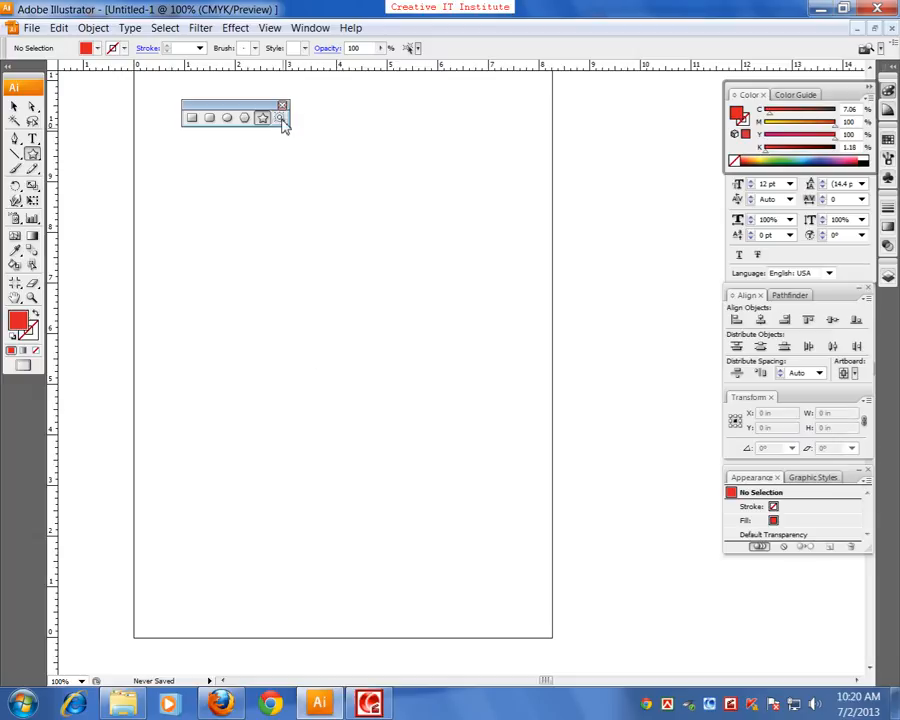
drag(279, 244, 411, 577)
click(411, 577)
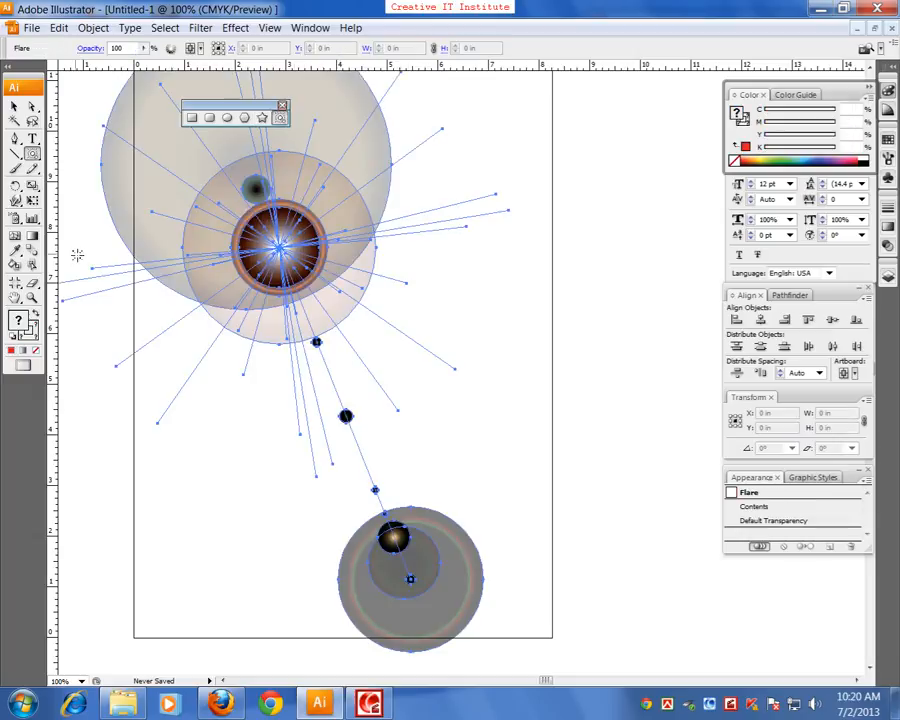
Move the flare down and to the right to about X 4.74, Y 4.78 in
click(15, 106)
click(266, 304)
drag(266, 304, 358, 364)
key(ctrl+minus)
key(ctrl+minus)
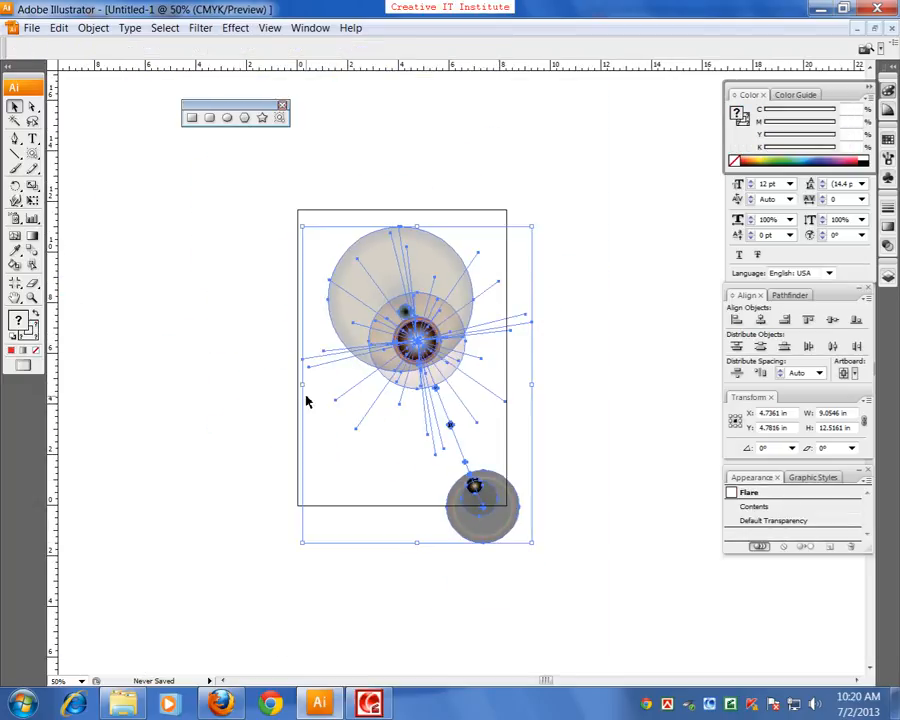
Delete the flare and draw a rectangle about 1.36 × 2.08 in in the artboard's upper-left part
key(Delete)
click(192, 117)
drag(336, 280, 372, 334)
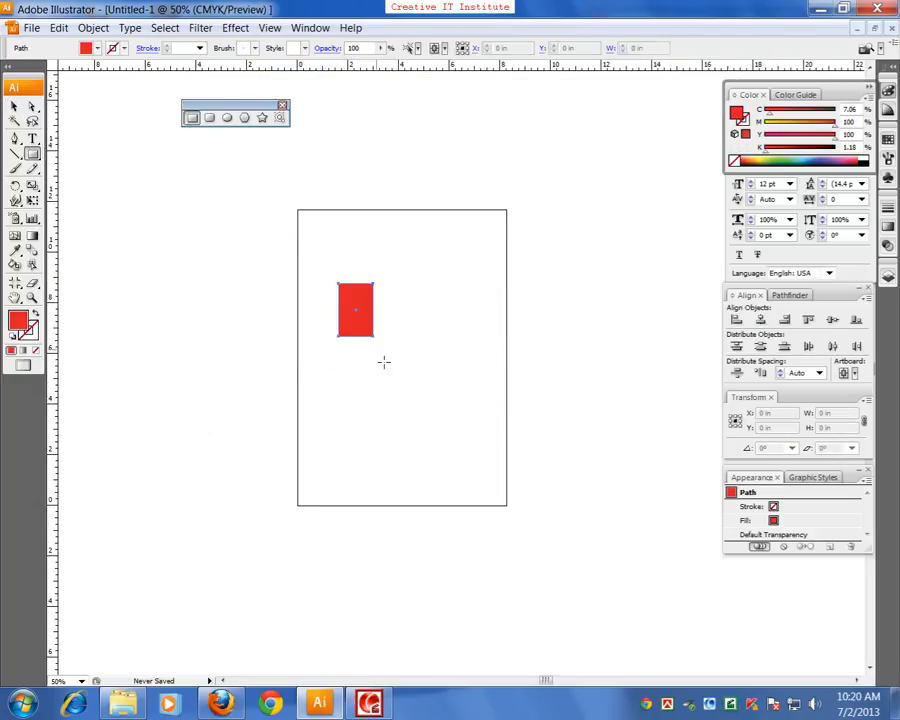
key(ctrl+plus)
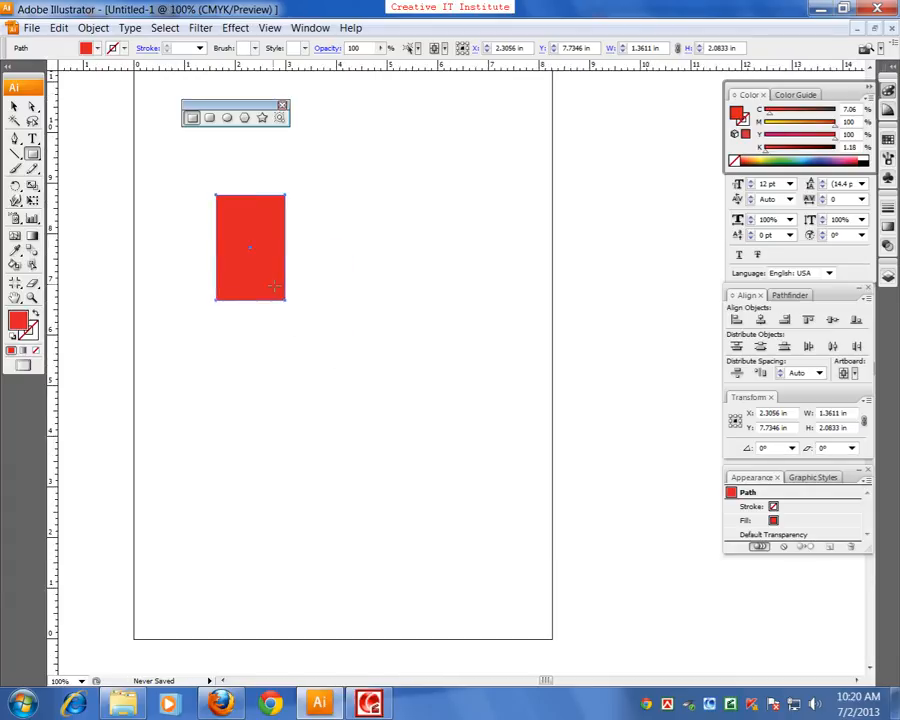
Set the rectangle's fill colour to blue 05A7D3
click(14, 105)
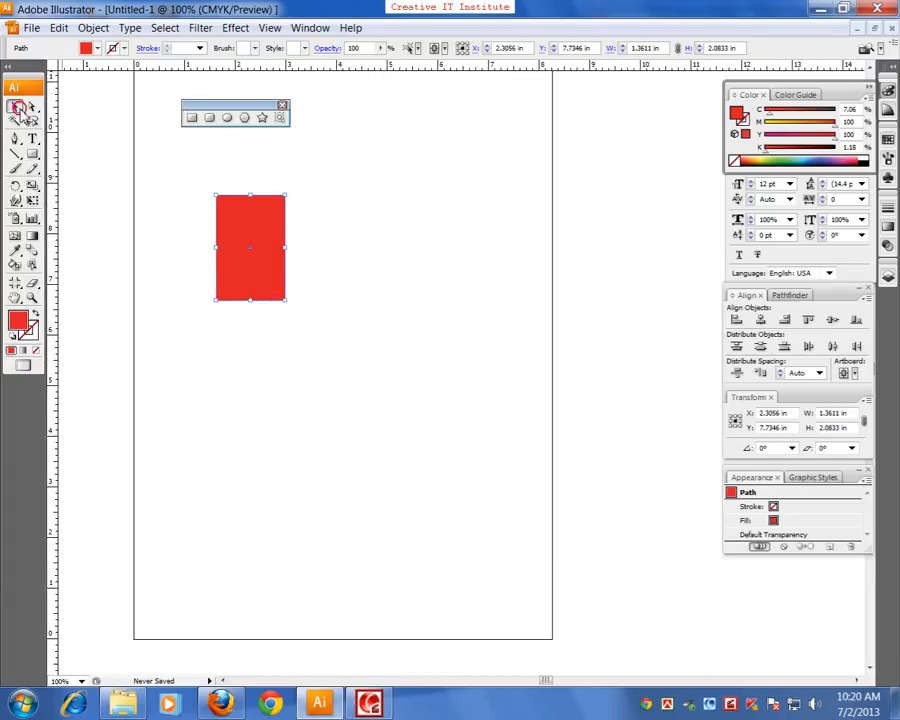
key(ctrl+plus)
key(ctrl+plus)
drag(236, 290, 368, 463)
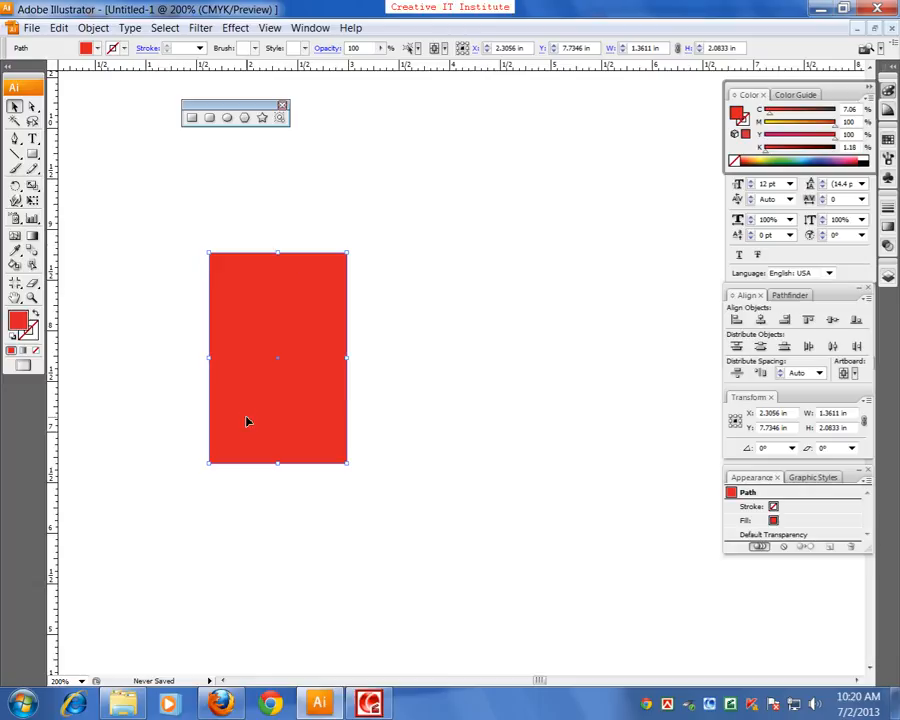
drag(351, 456, 341, 432)
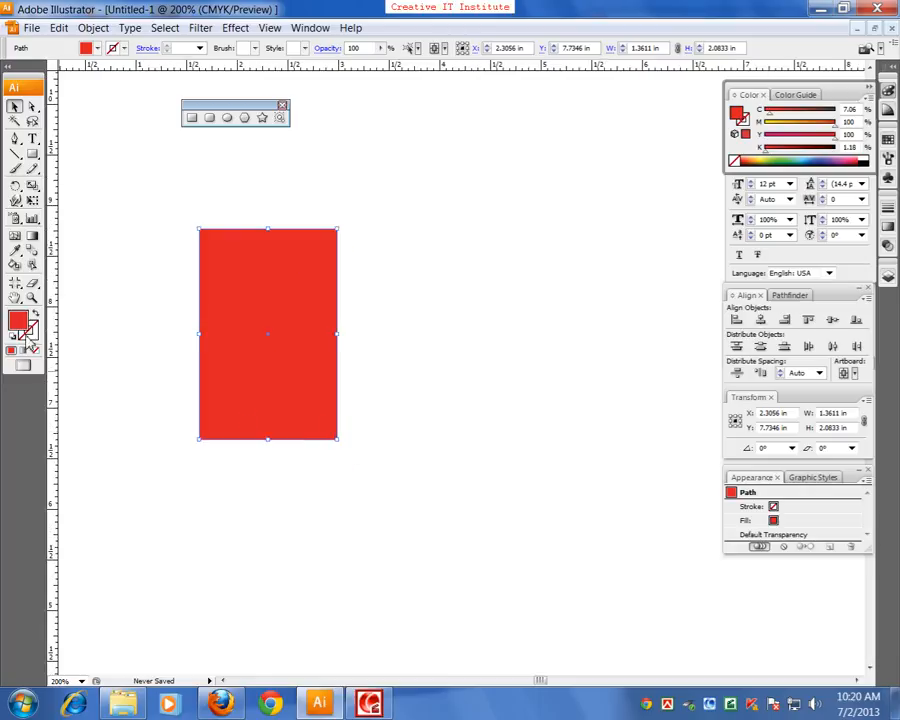
drag(279, 410, 314, 428)
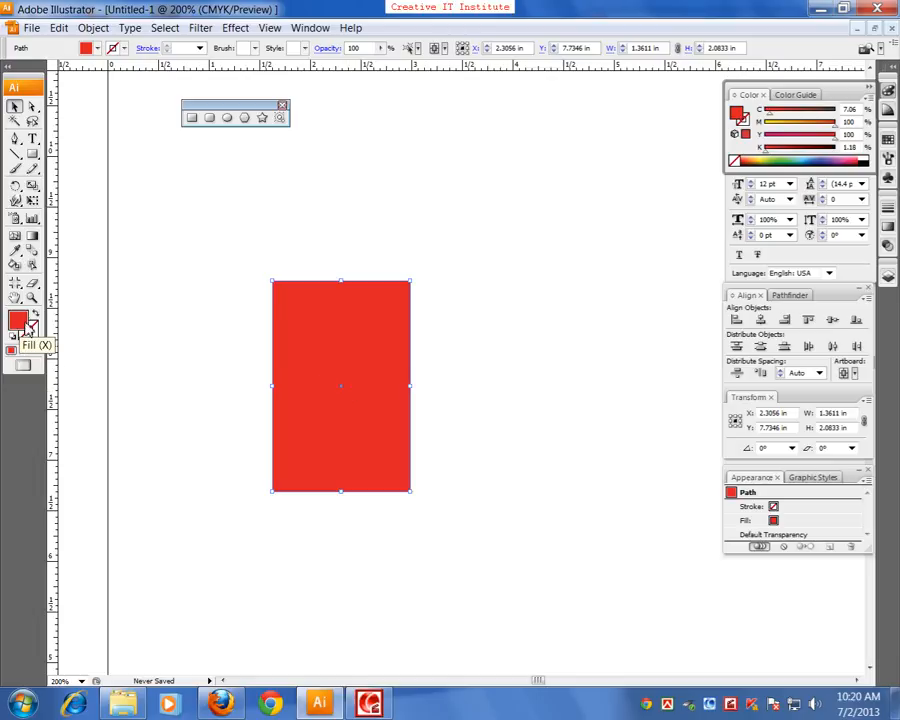
double_click(18, 321)
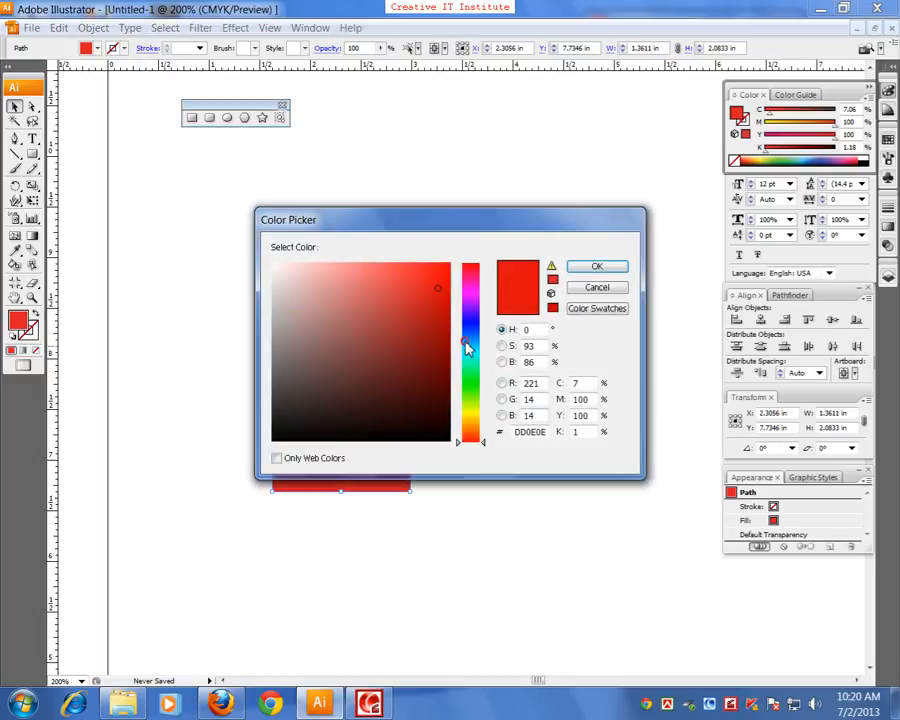
click(474, 346)
click(446, 292)
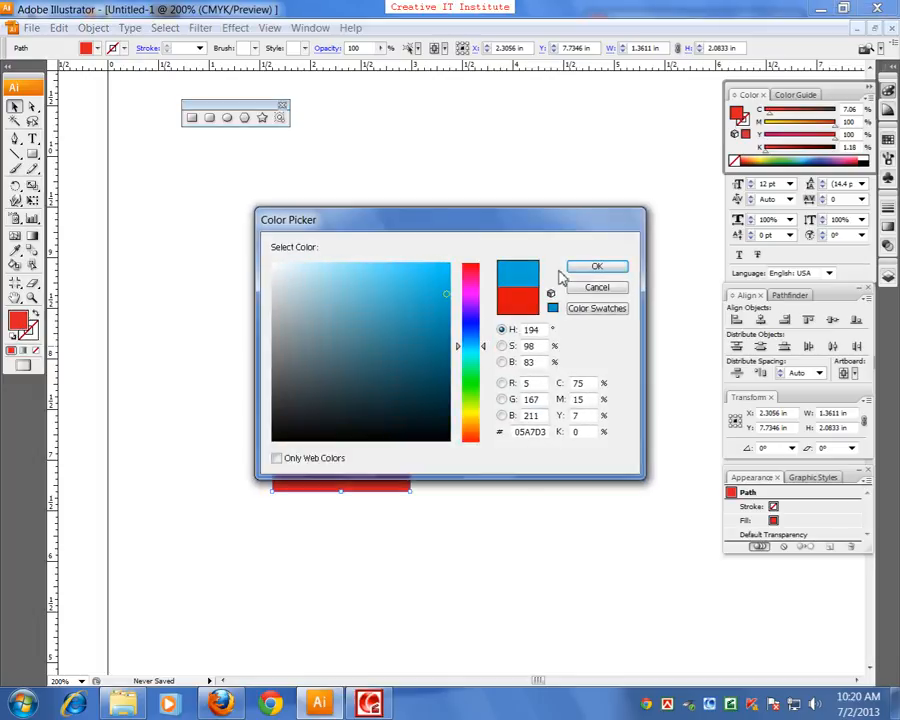
click(594, 267)
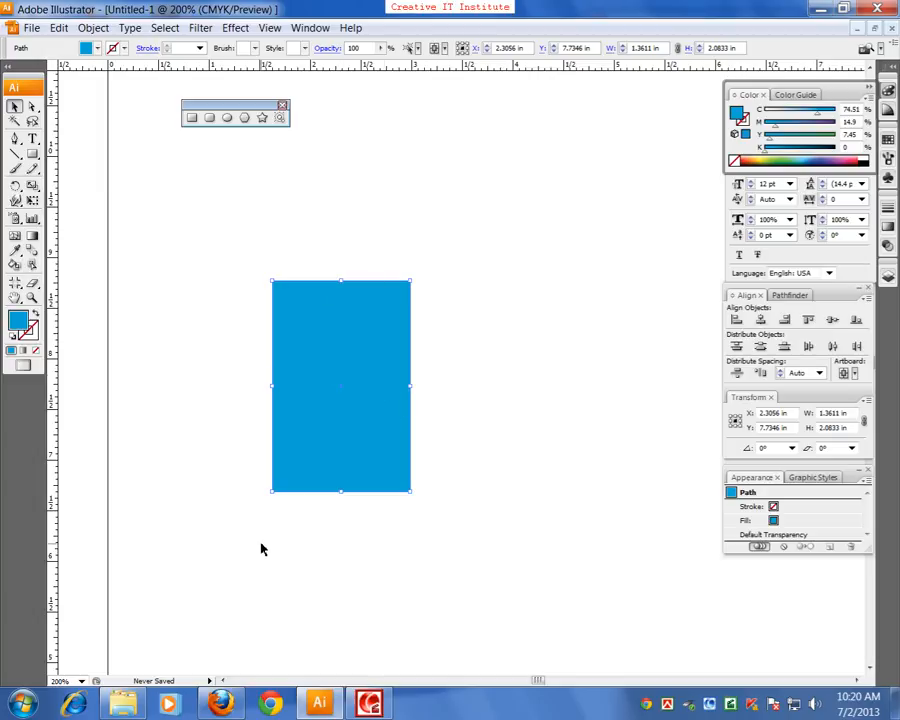
Scale the blue rectangle down to about 0.72 × 1.10 in and move it to about X 2.46, Y 8.04 in
key(ctrl+plus)
drag(220, 497, 360, 476)
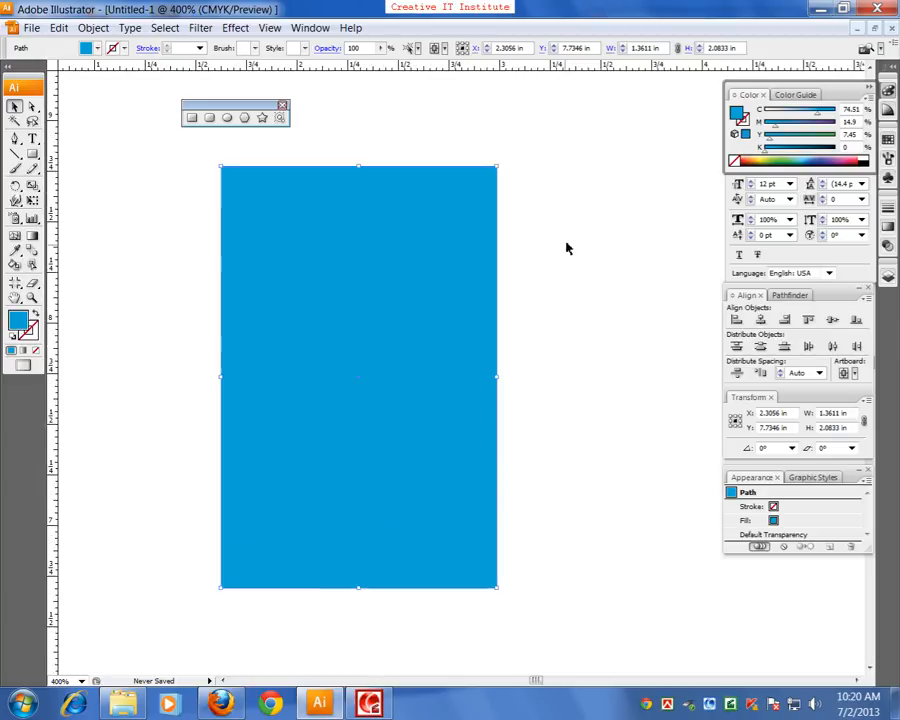
drag(497, 167, 468, 266)
drag(394, 321, 426, 261)
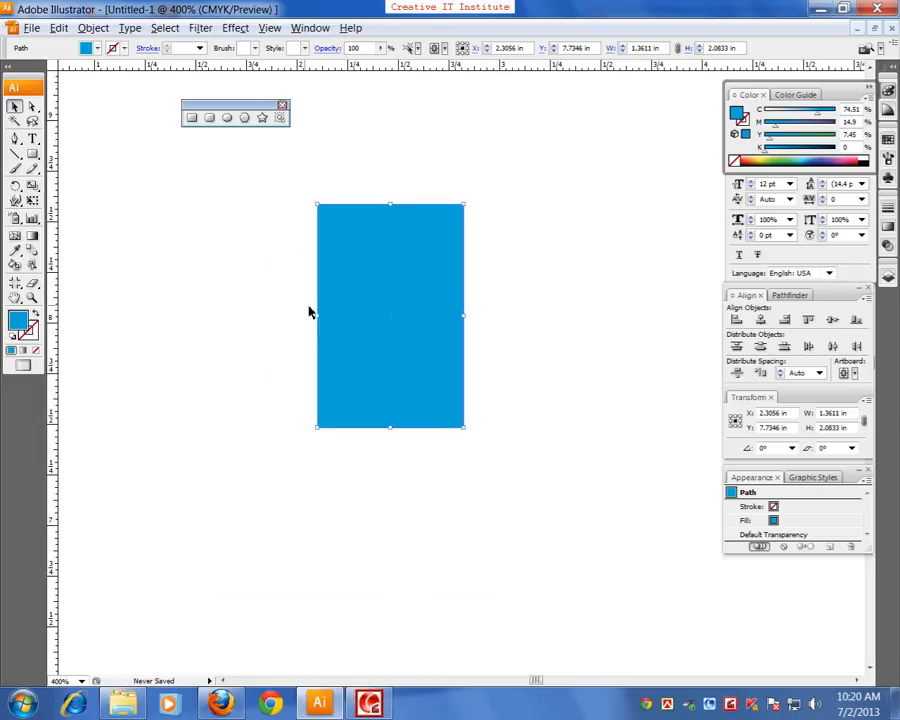
Give the blue rectangle a black stroke and deselect it
double_click(32, 338)
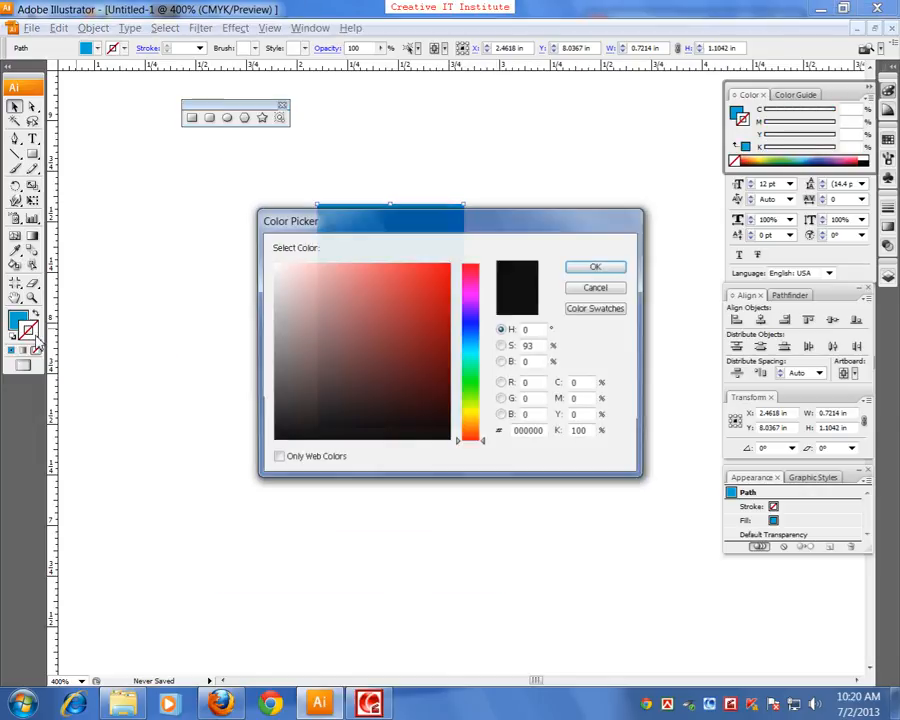
click(468, 447)
click(563, 287)
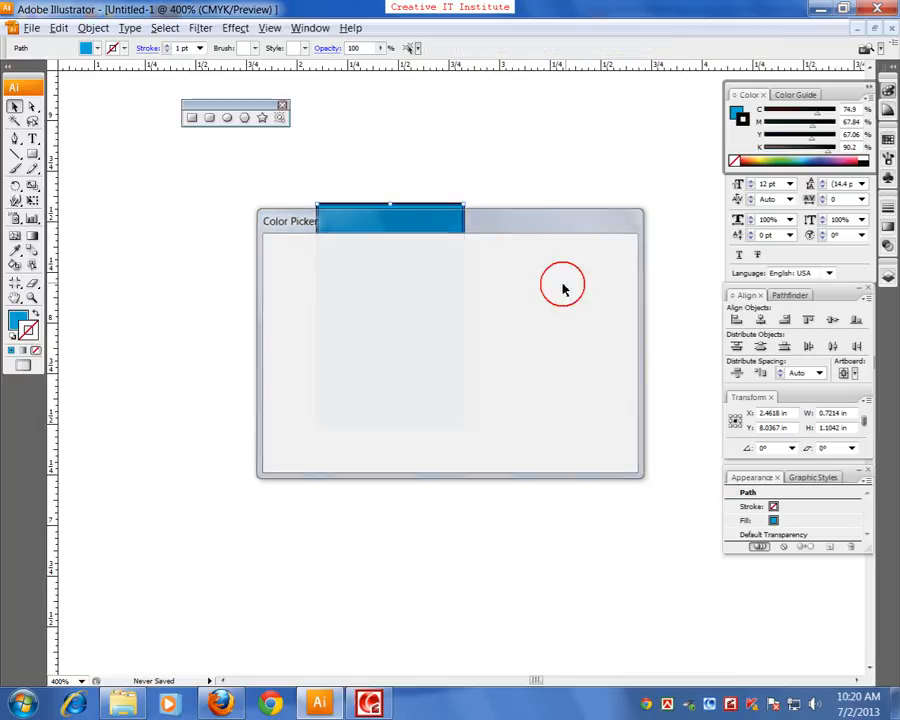
click(540, 348)
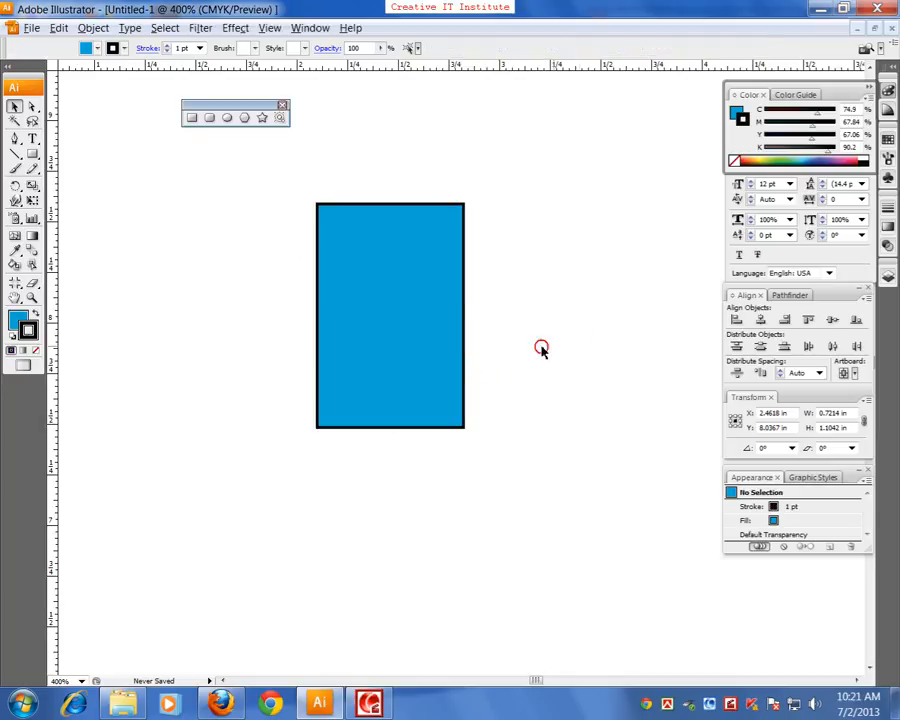
Copy the outlined rectangle to about X 1.67, Y 7.20 in, and copy that one across to about X 3.30, Y 7.20 in
click(443, 359)
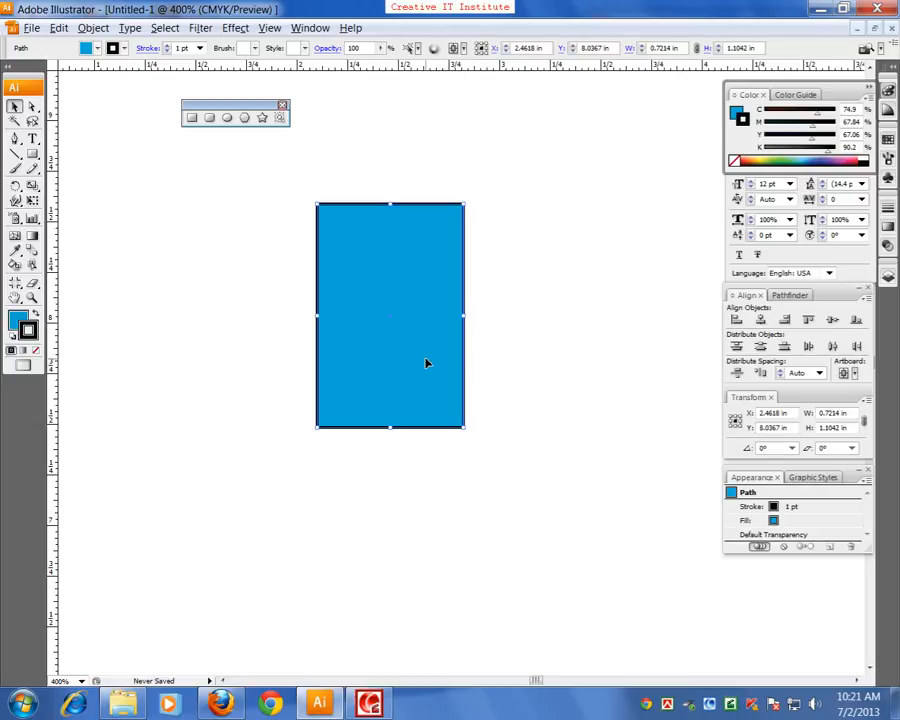
key(ctrl+minus)
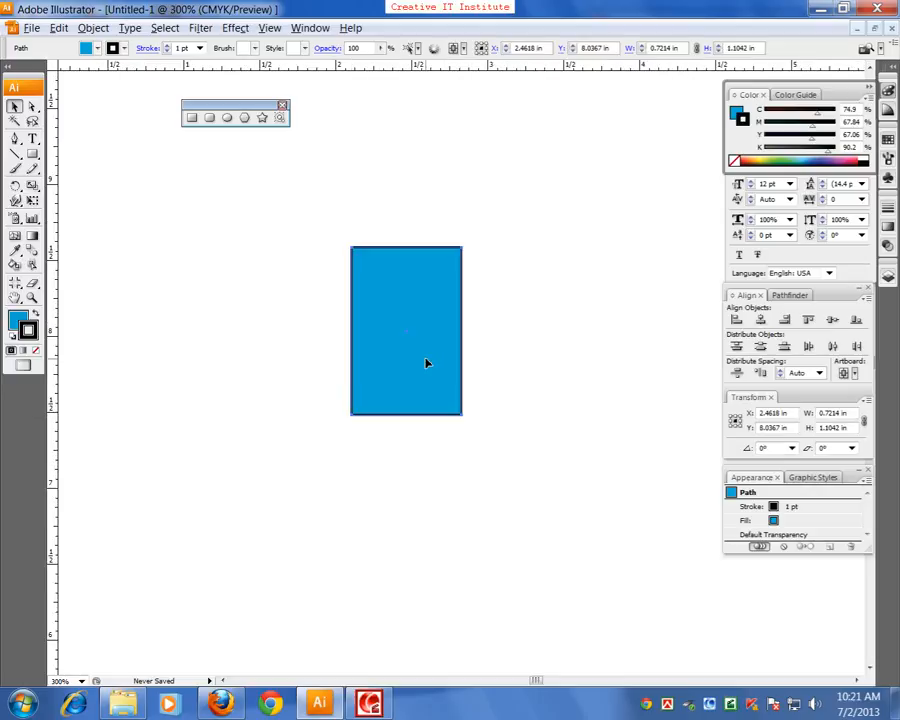
drag(428, 364, 304, 488)
drag(376, 501, 392, 491)
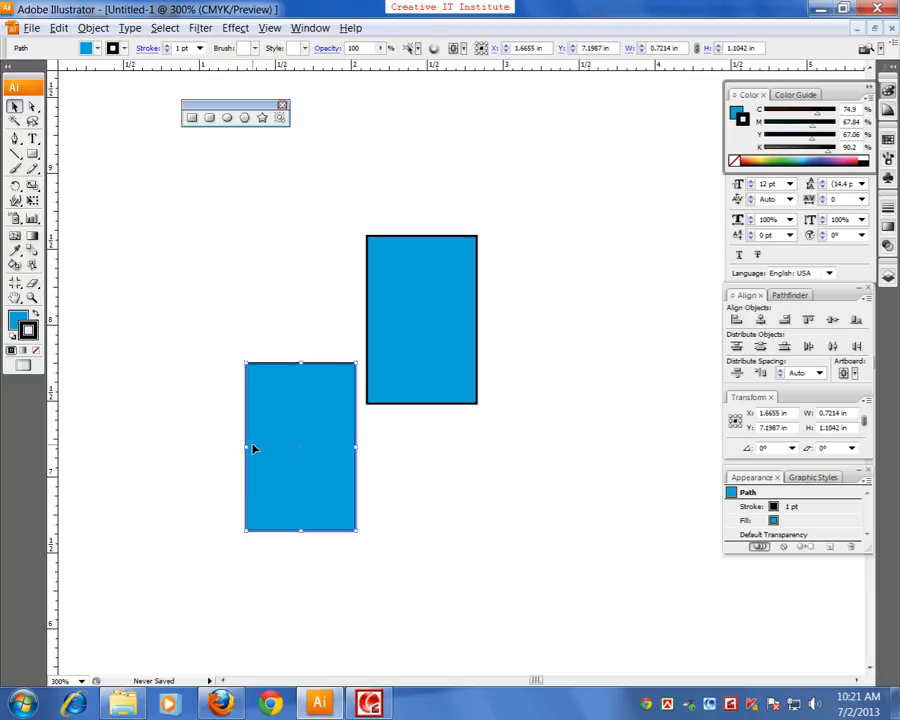
drag(283, 450, 534, 456)
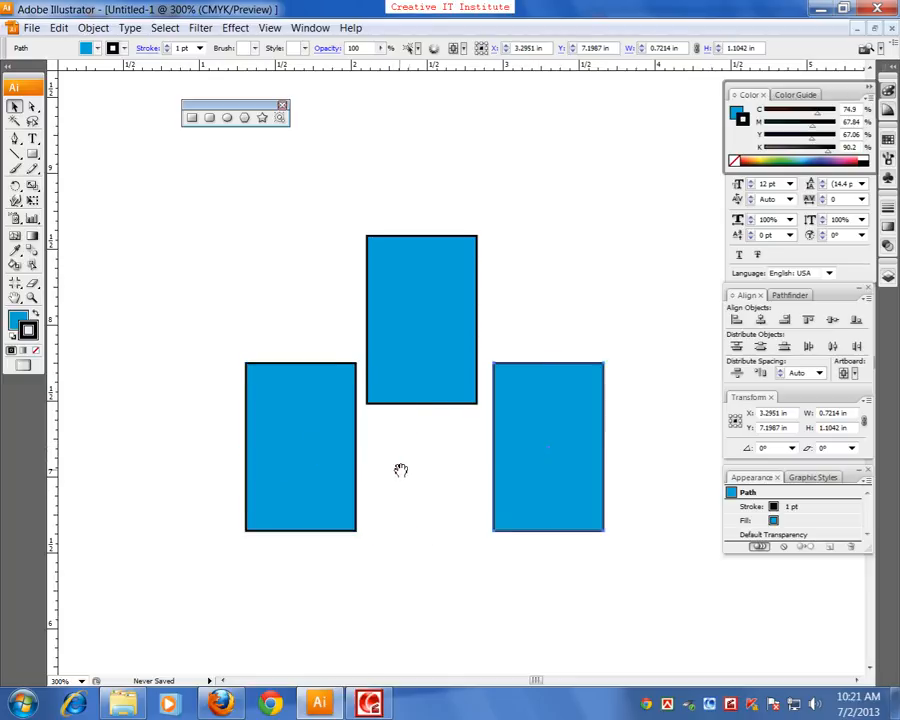
Remove the stroke from the lower-left rectangle and deselect it
drag(400, 468, 421, 455)
click(301, 441)
key(ctrl+plus)
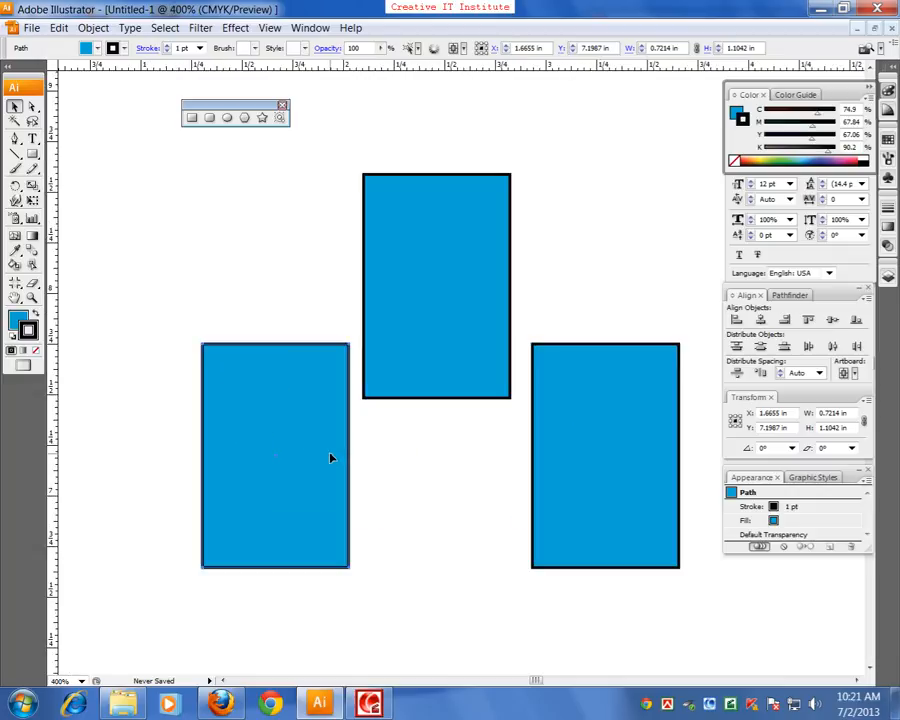
drag(281, 457, 278, 412)
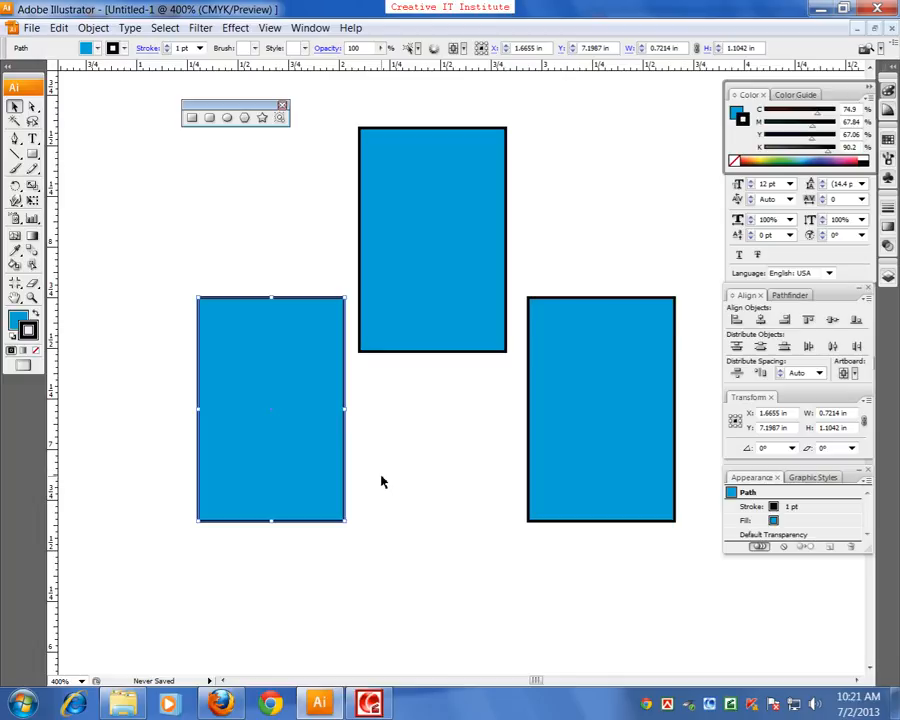
click(36, 352)
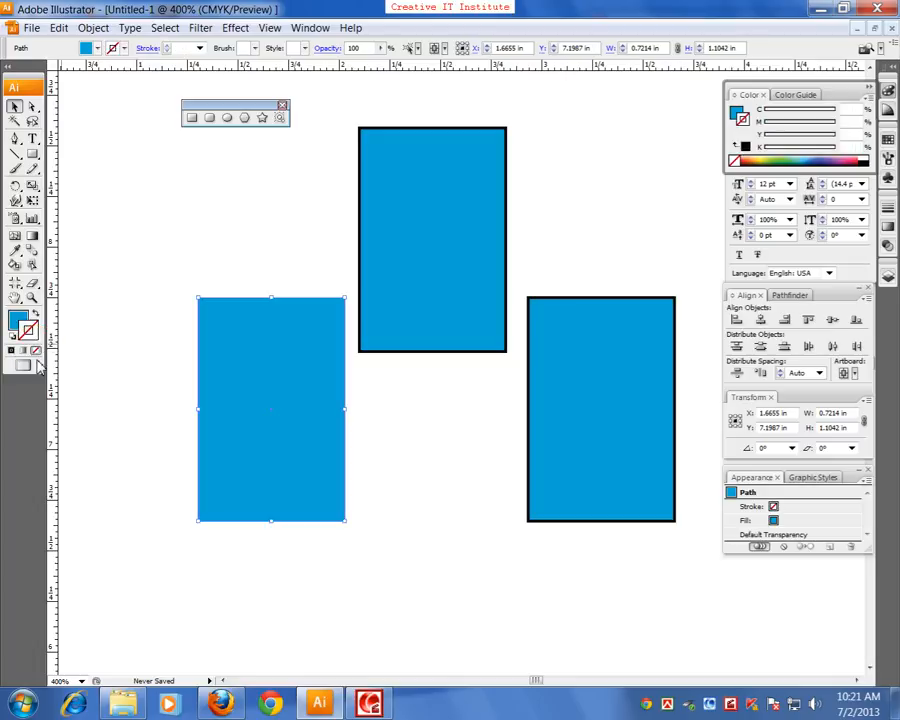
click(406, 510)
Remove the fill from the lower-right rectangle, keeping only its black outline
click(604, 430)
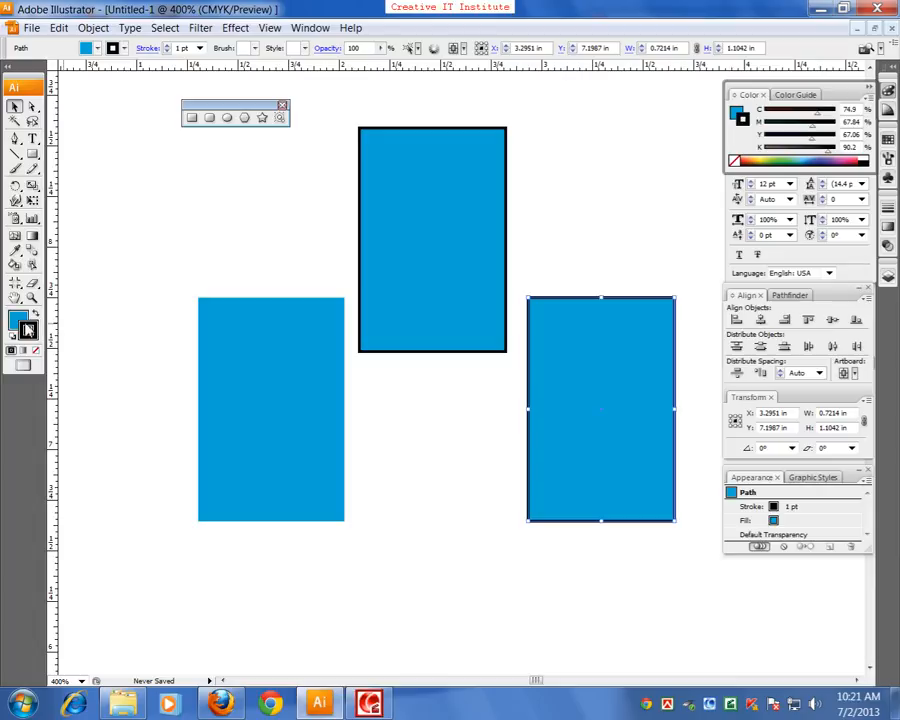
click(17, 319)
click(33, 352)
click(558, 468)
Try selecting the unfilled rectangle through its empty interior, and move it by its outline to about X 3.25, Y 7.28 in
drag(641, 623, 182, 492)
drag(531, 523, 390, 500)
click(577, 564)
click(588, 441)
click(598, 451)
click(576, 466)
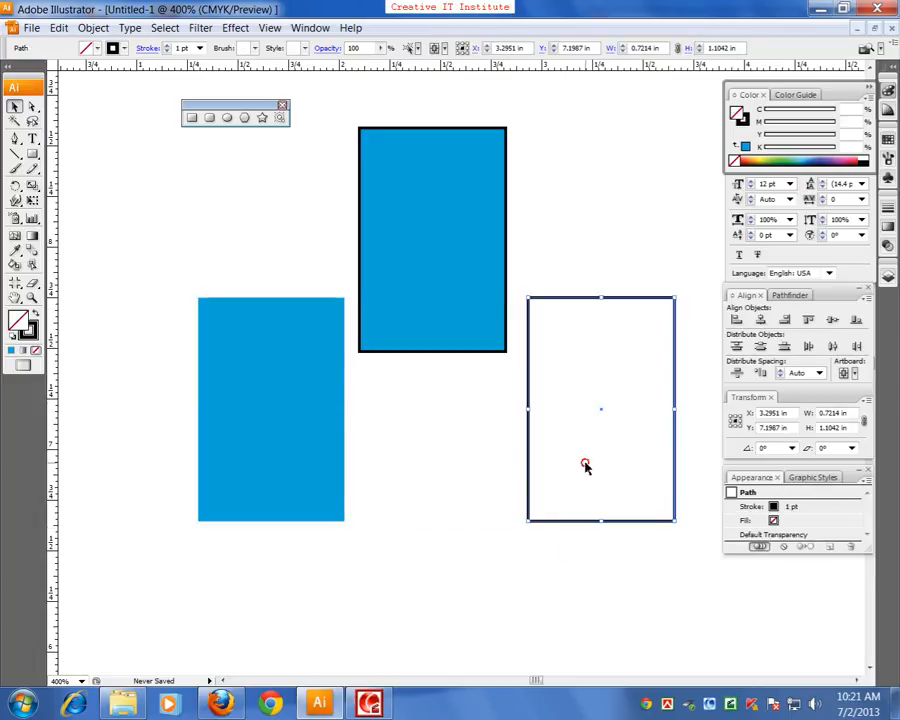
click(586, 470)
mouse_move(548, 521)
mouse_down()
mouse_move(442, 528)
mouse_move(547, 582)
mouse_move(537, 510)
mouse_up()
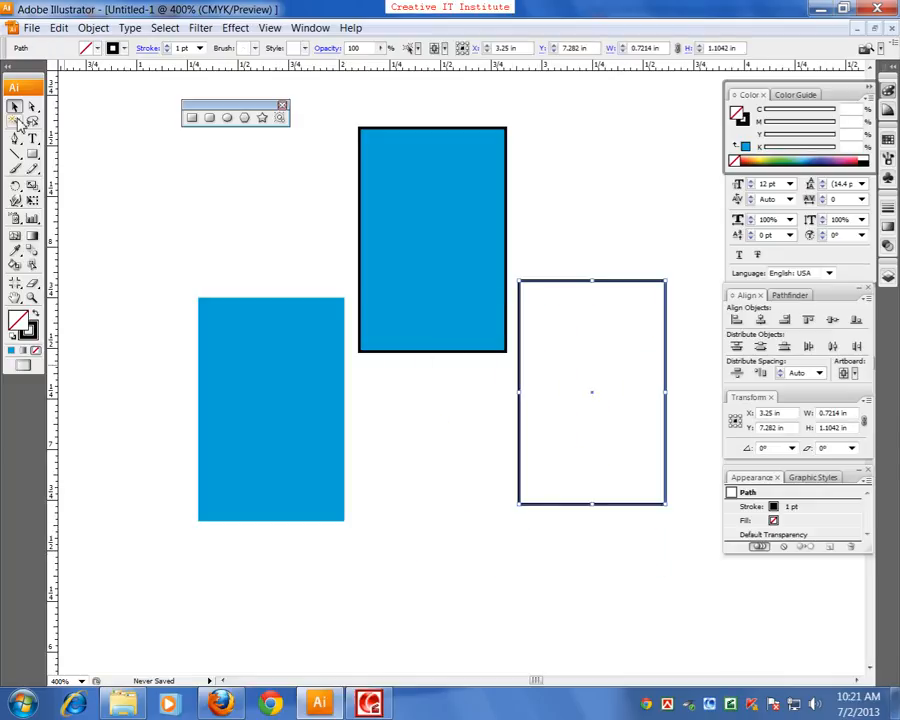
Move only the unfilled rectangle's top-right anchor point up to about X 3.58, Y 8.61 in with Direct Selection
scroll(320, 382, up, 3)
scroll(348, 387, down, 2)
scroll(348, 387, up, 3)
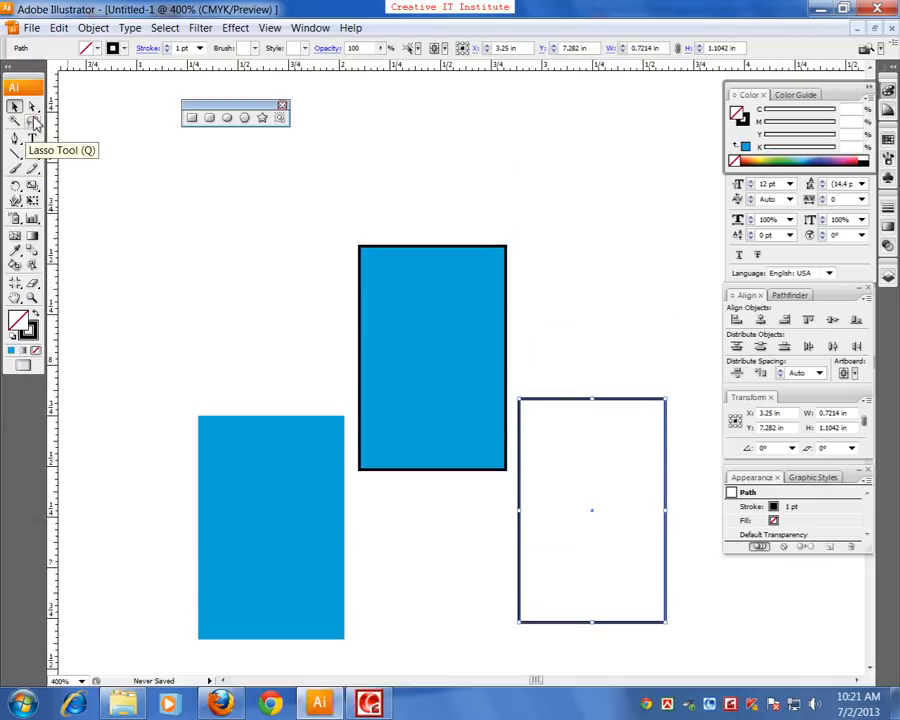
click(33, 106)
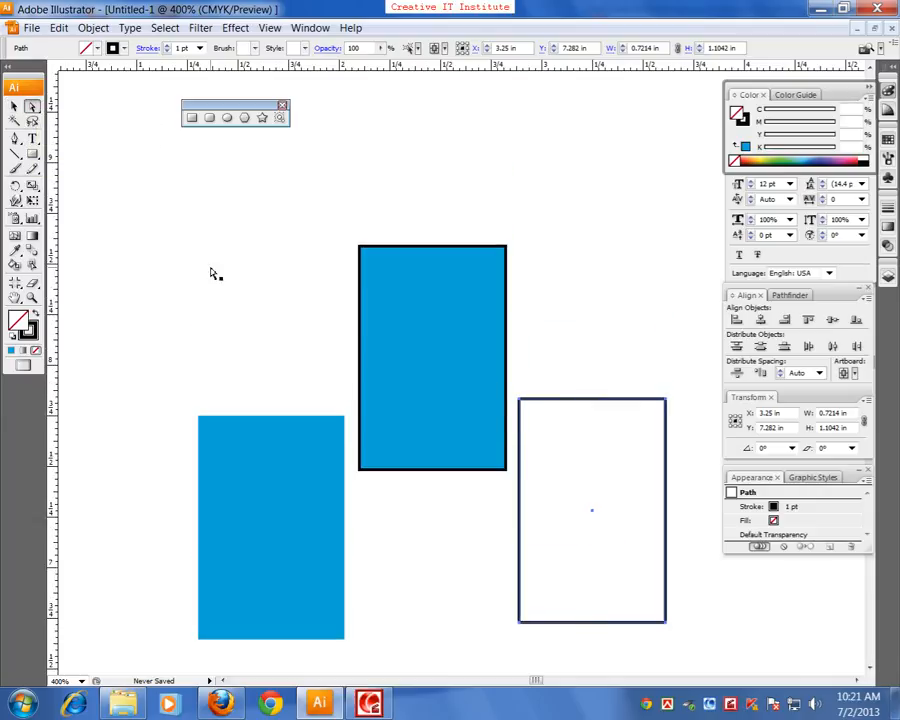
drag(694, 386, 655, 428)
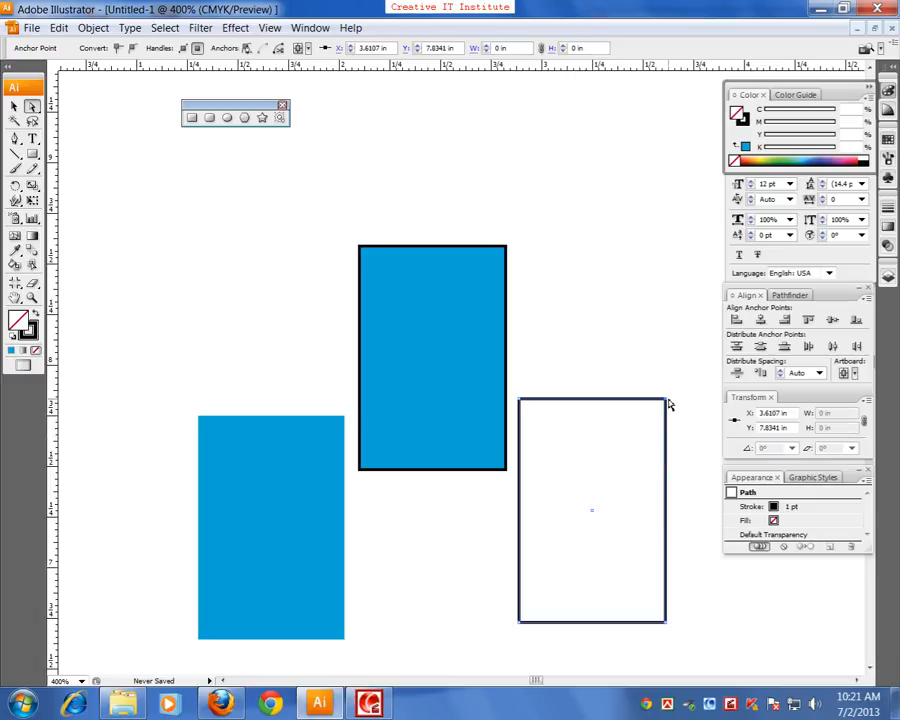
drag(665, 384, 668, 290)
drag(647, 430, 658, 242)
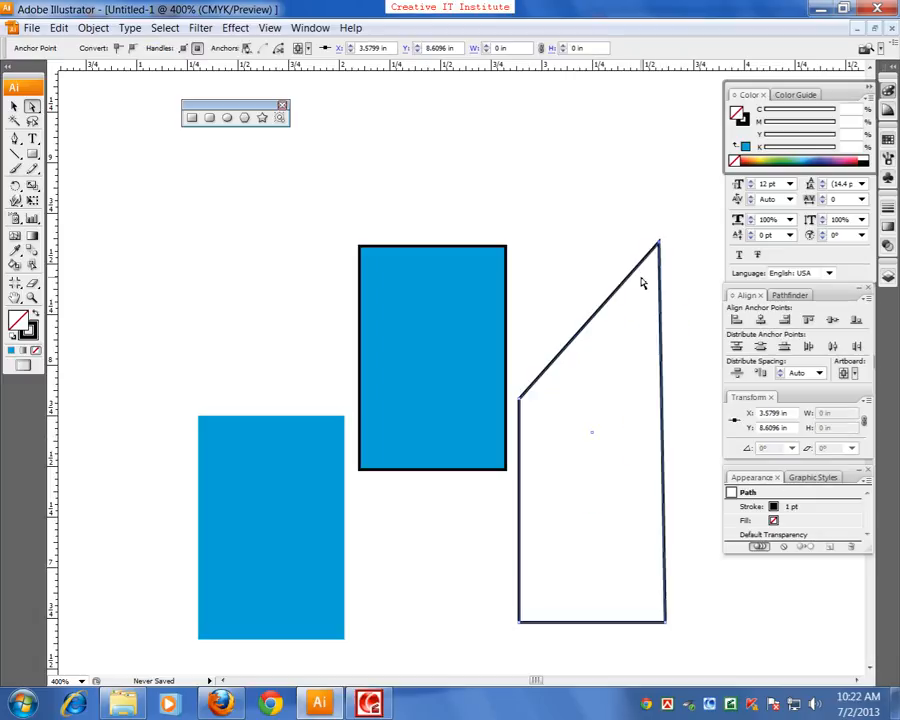
Move the strokeless blue rectangle's top-left anchor point out to about X 0.96, Y 8.59 in and deselect the shape
click(227, 444)
drag(200, 418, 128, 246)
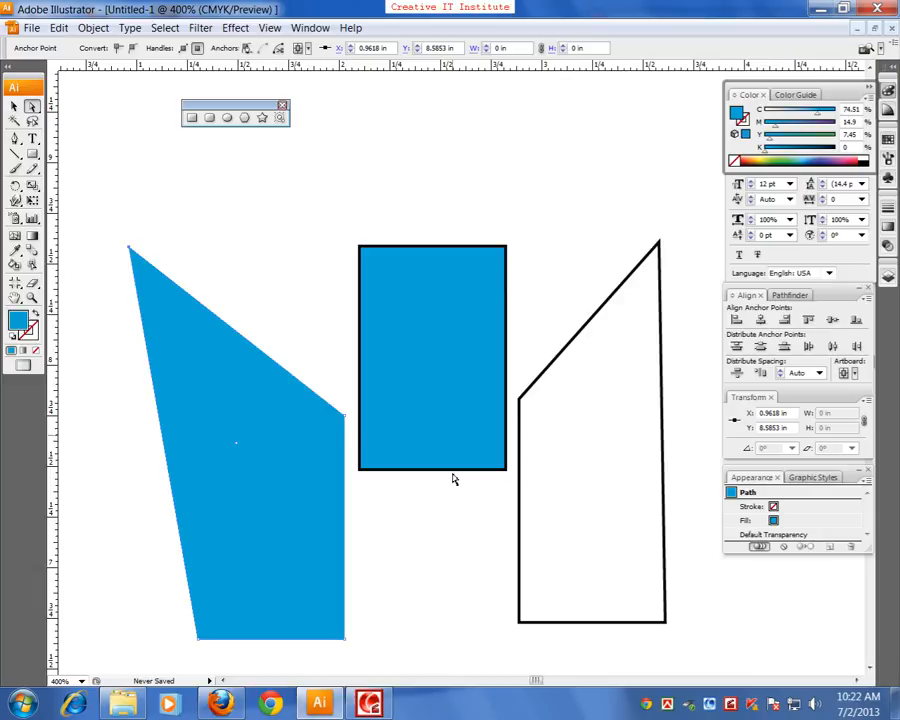
click(450, 607)
Select the whole unfilled shape and set its stroke weight to 5 pt
key(ctrl+minus)
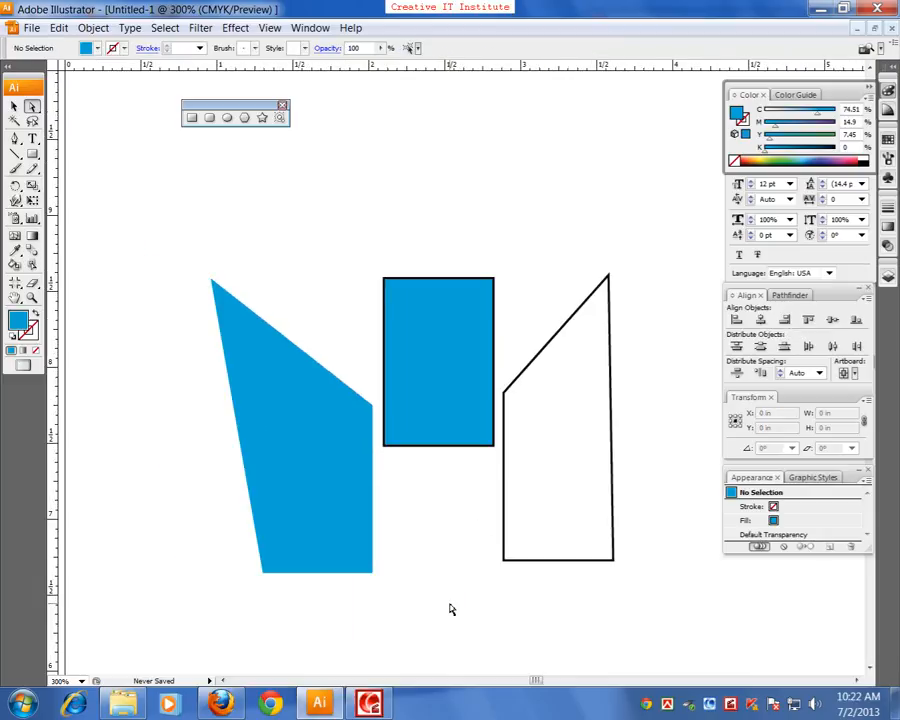
drag(496, 565, 452, 564)
drag(321, 564, 375, 576)
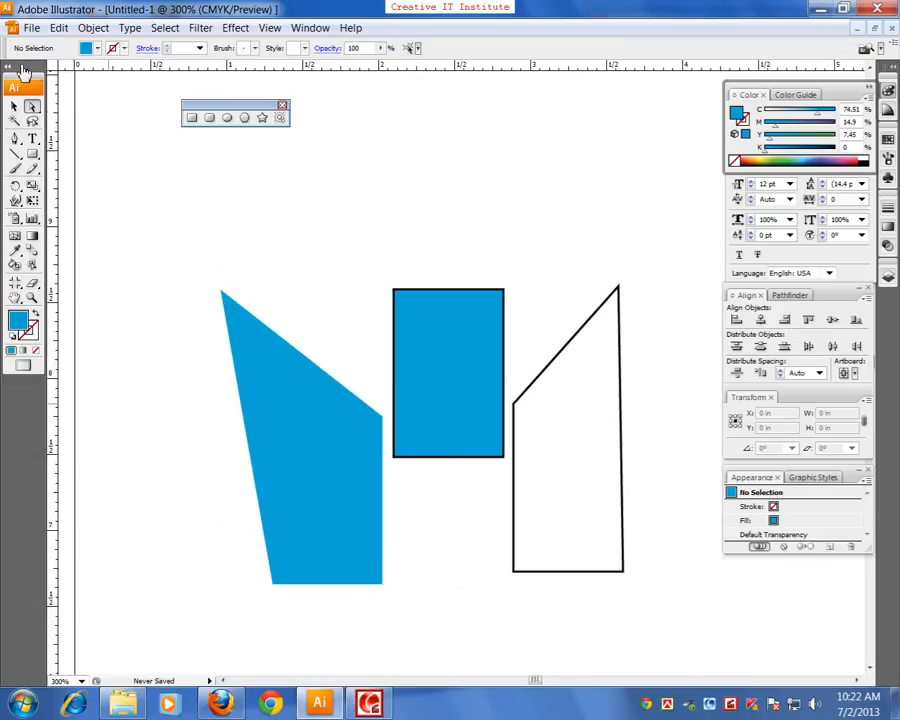
click(14, 108)
click(621, 349)
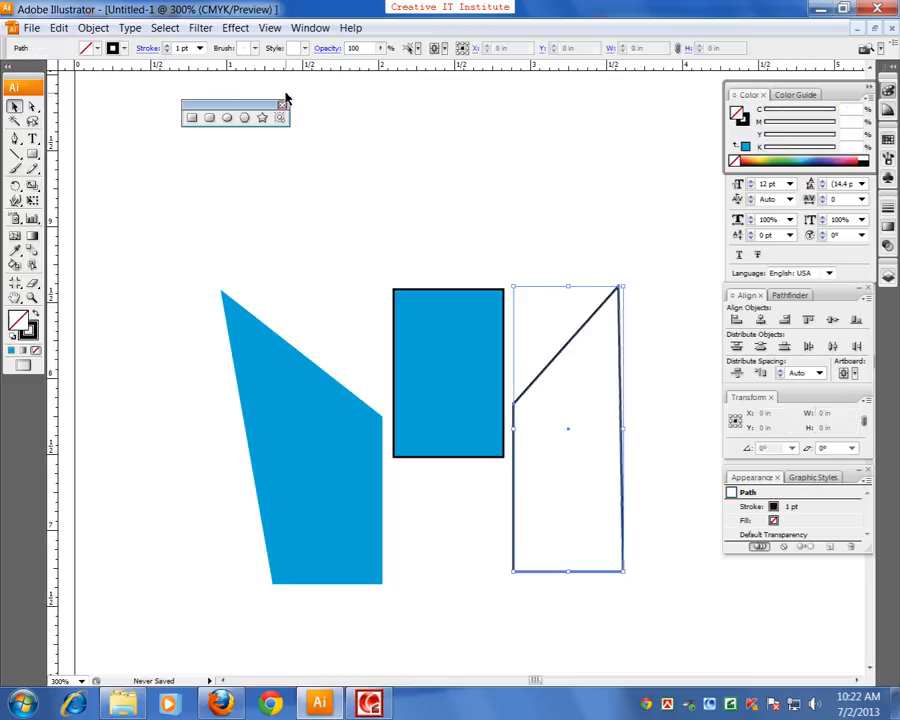
click(190, 49)
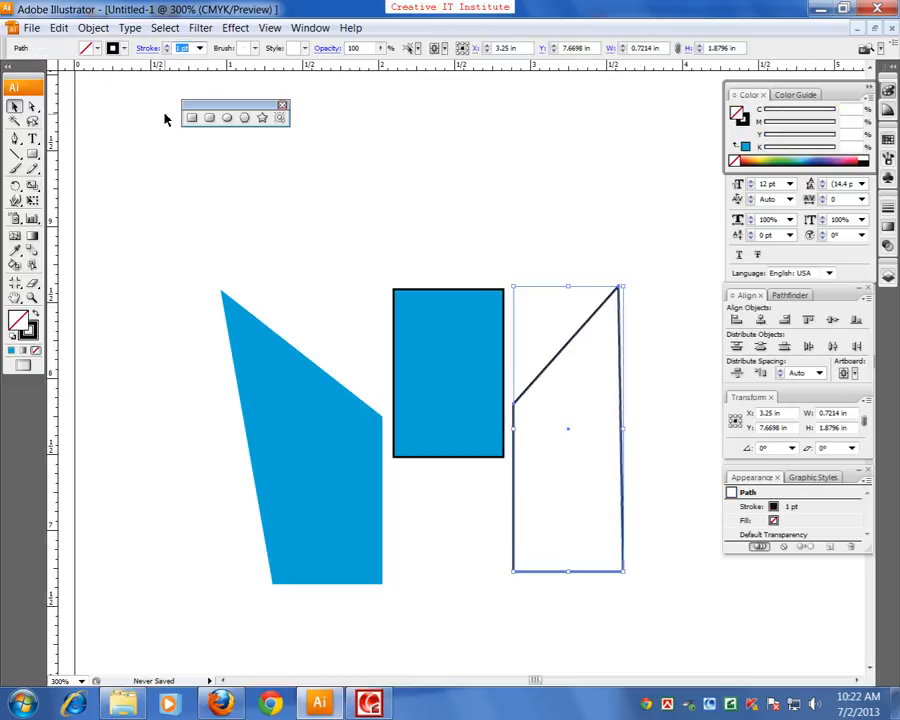
key(BackSpace)
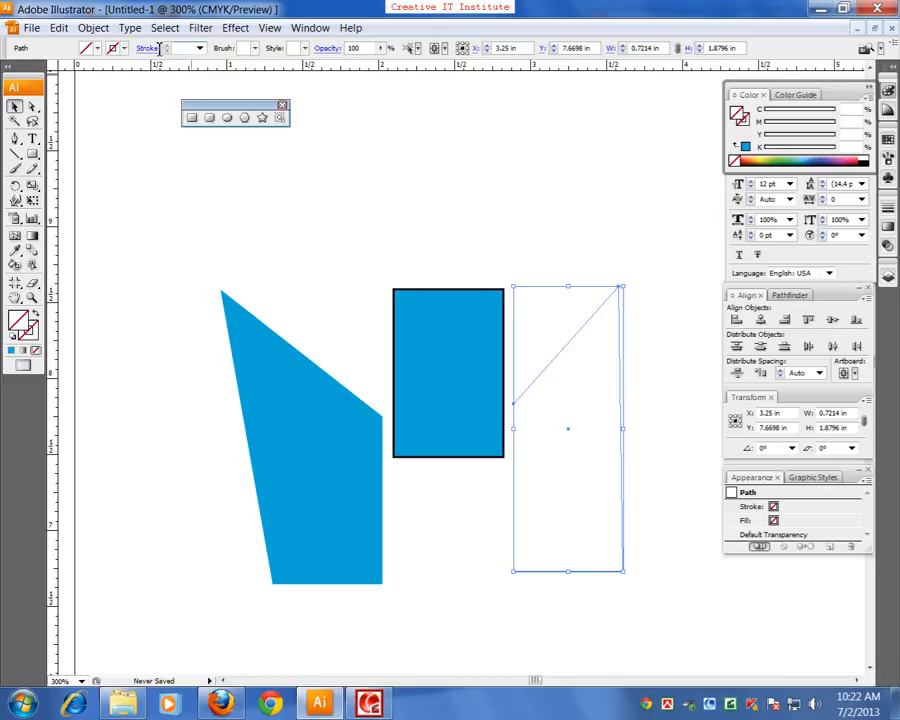
text(5)
key(Return)
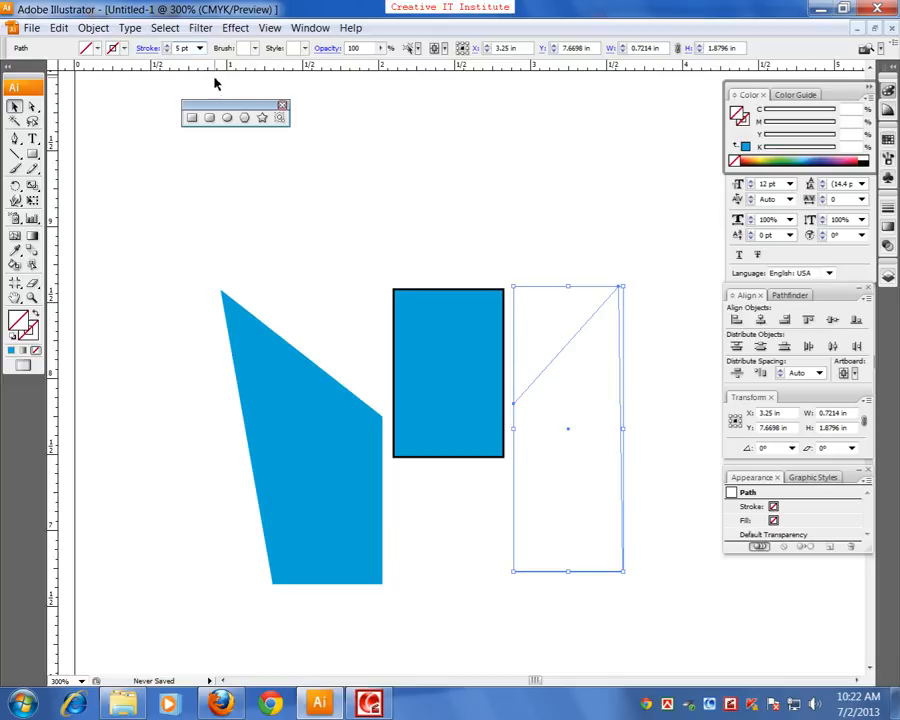
Select all three shapes together and delete them
click(556, 263)
drag(218, 224, 597, 528)
key(Delete)
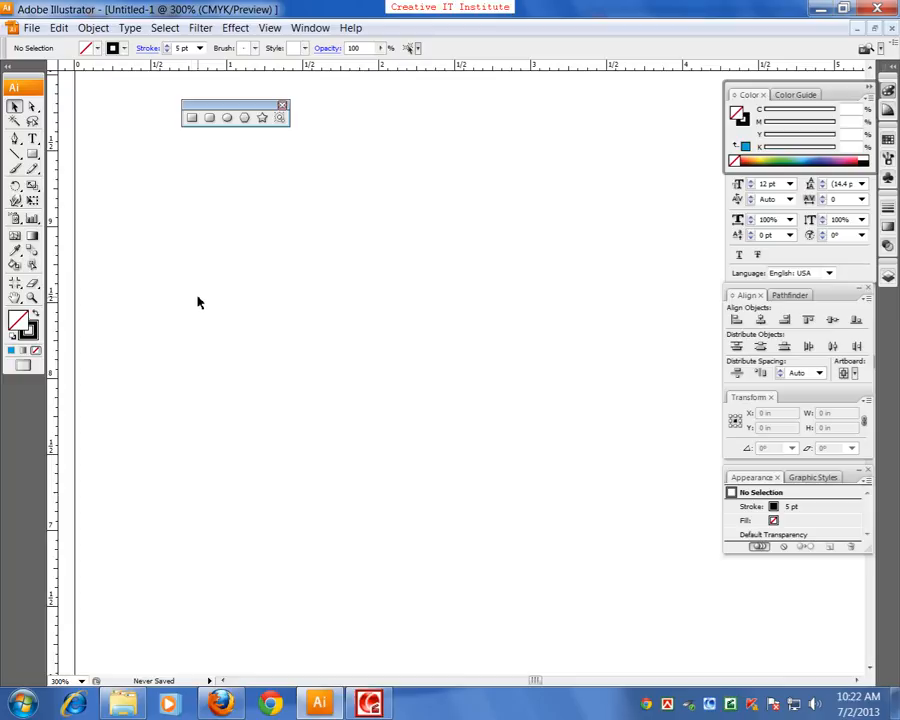
Detach the Rotate and Reflect tools as a floating palette and place it just below the floating shape tools
click(15, 186)
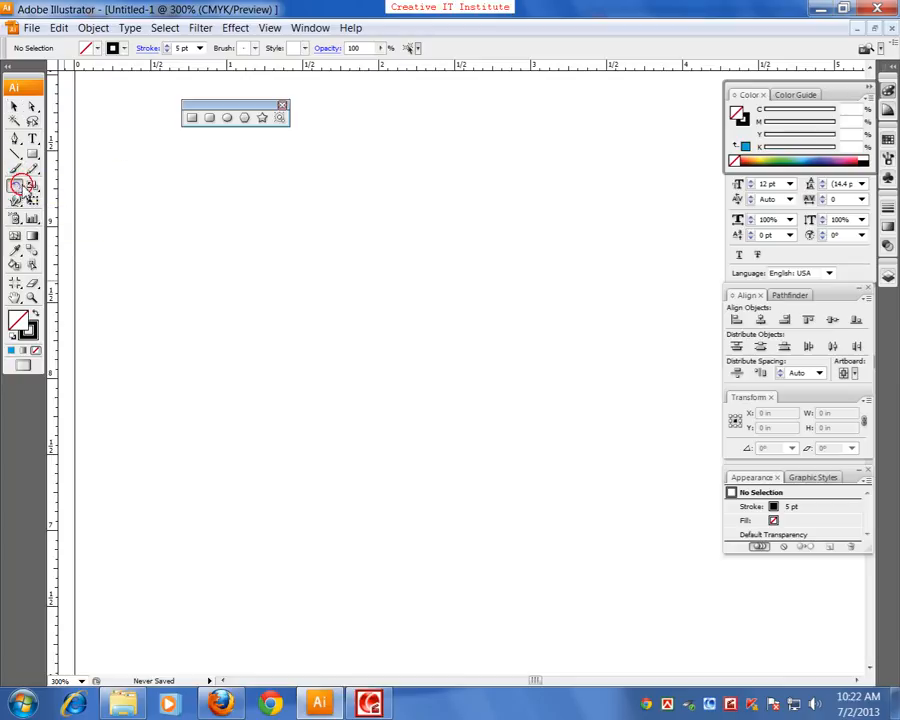
click(100, 204)
click(15, 187)
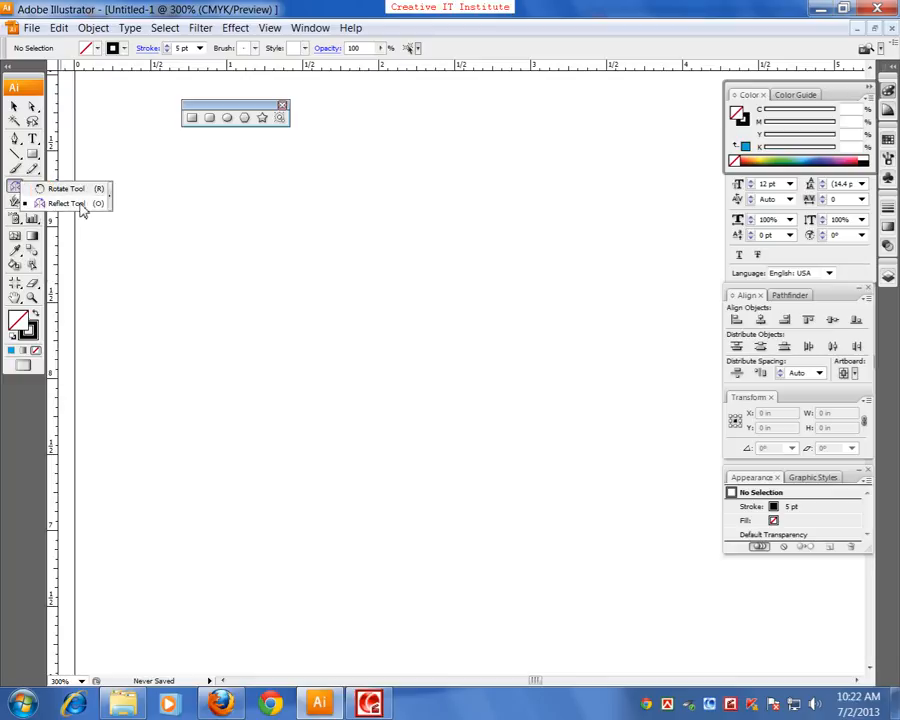
click(110, 205)
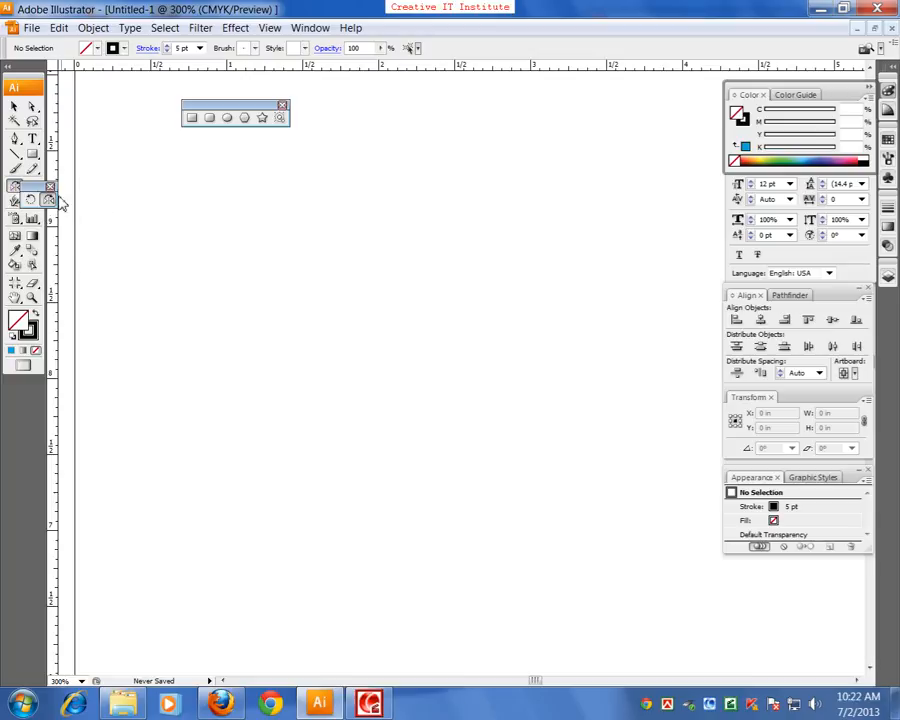
drag(34, 190, 193, 150)
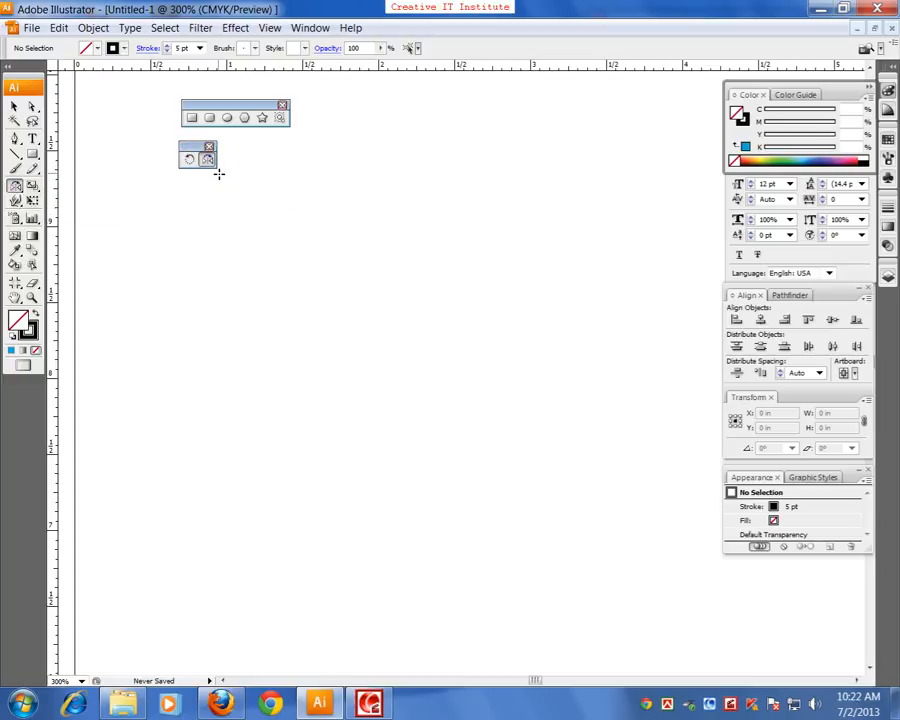
Draw an unfilled rectangle about 1.17 by 0.49 in and set its stroke weight to 1 pt
click(191, 117)
drag(293, 324, 474, 397)
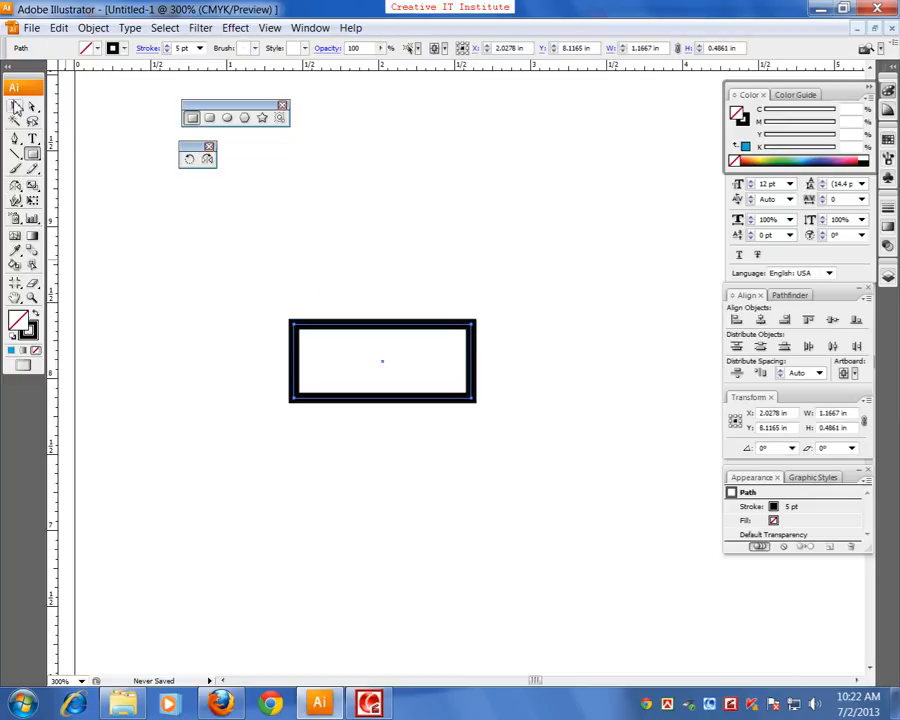
click(14, 106)
click(184, 48)
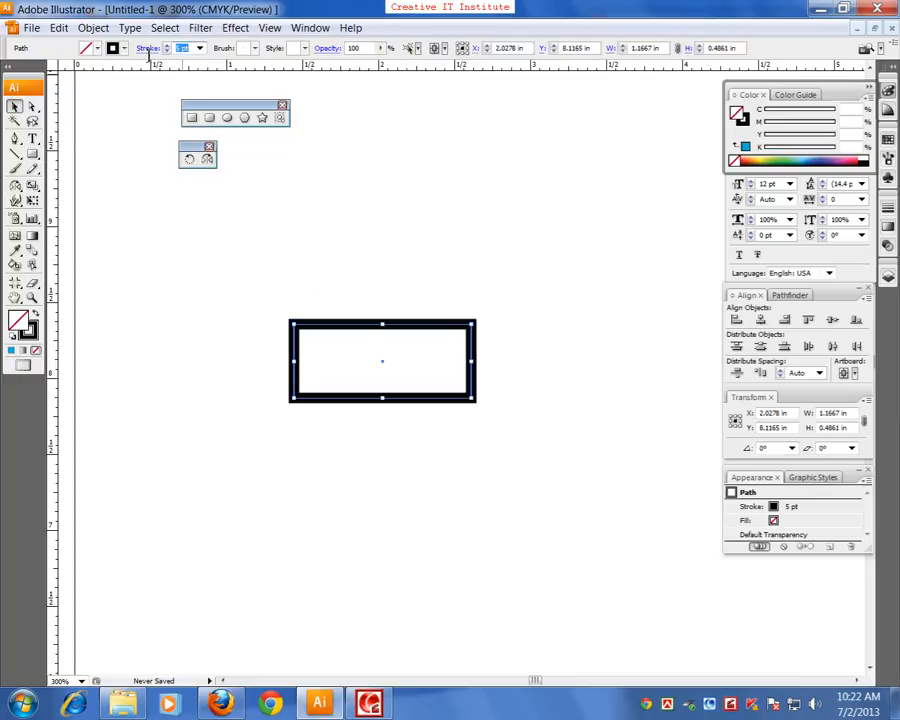
text(1)
key(Return)
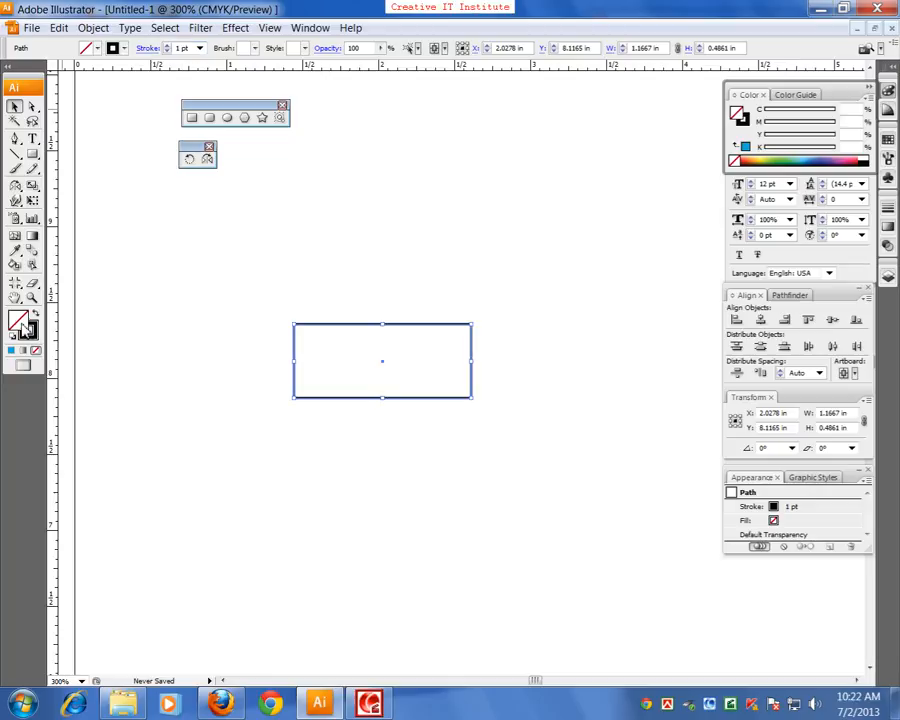
Fill the rectangle with red, CMYK 15.69, 100, 100, 6.67
click(444, 302)
click(614, 266)
click(348, 300)
click(366, 357)
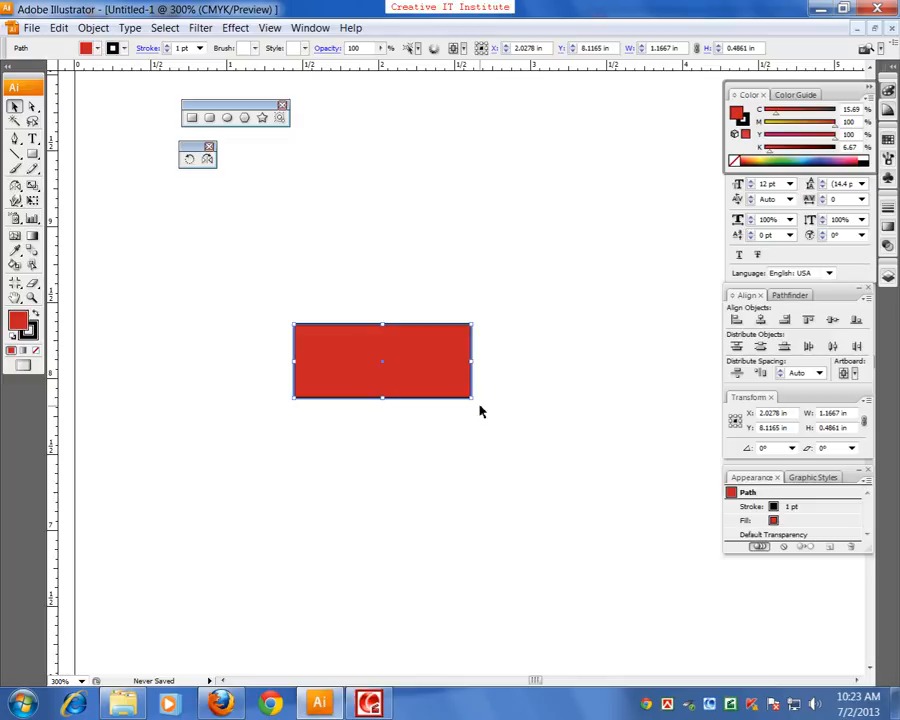
Rotate the red rectangle freehand about its centre in both directions and delete it
drag(478, 406, 323, 484)
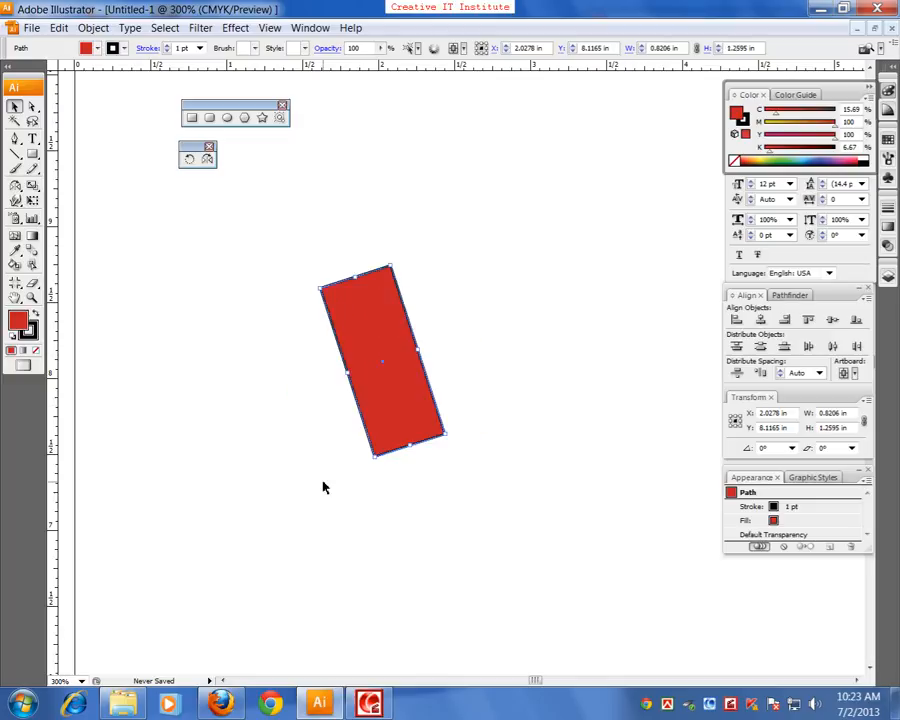
drag(369, 464, 524, 382)
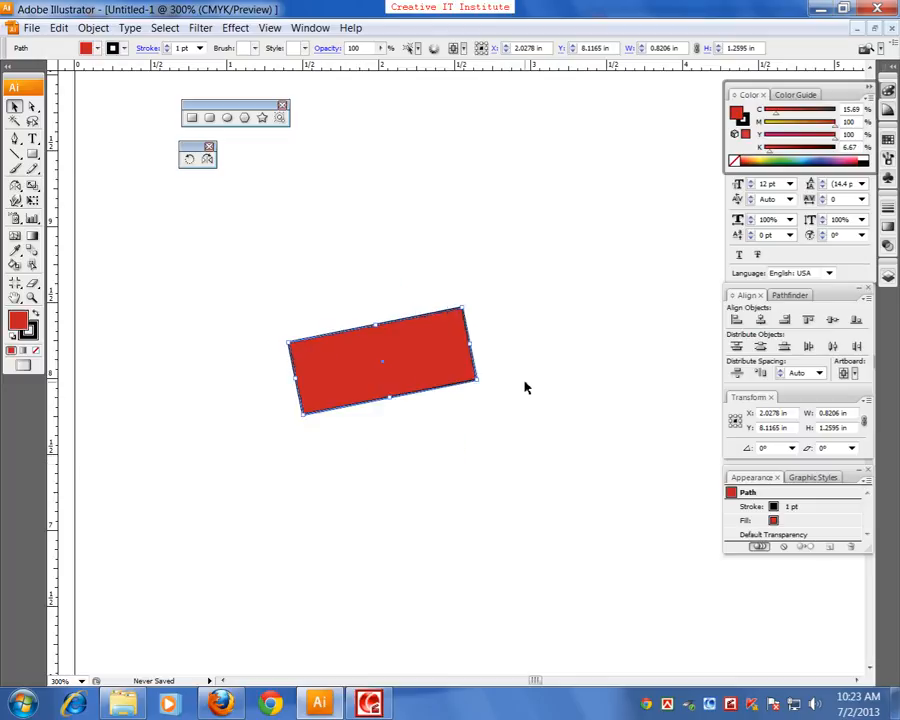
key(Delete)
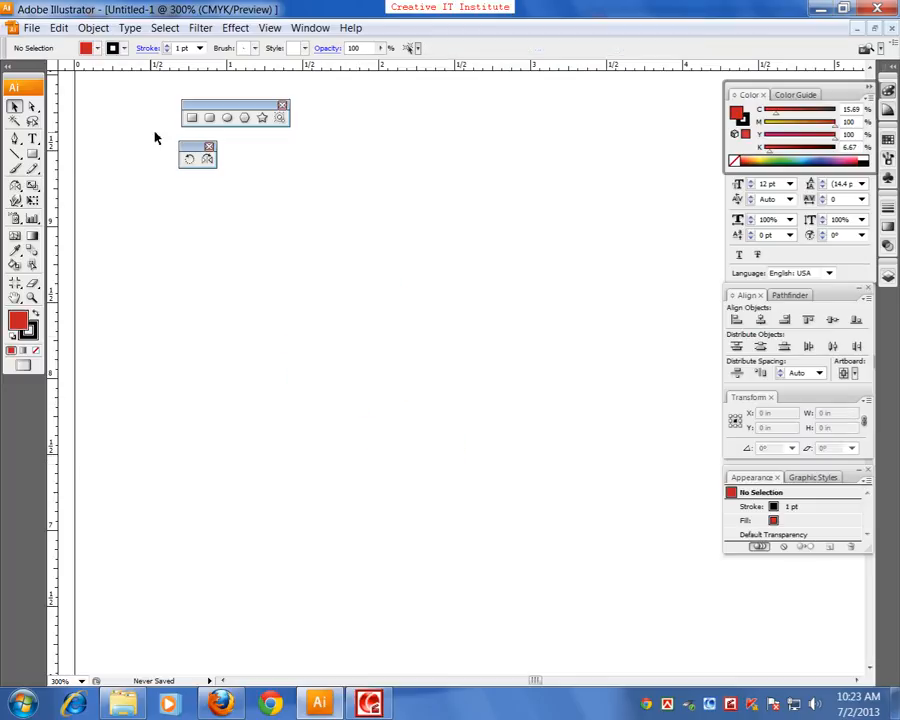
Draw a red square about 1.17 in wide, centred at about X 1.66, Y 7.99 in
key(m)
drag(237, 291, 416, 382)
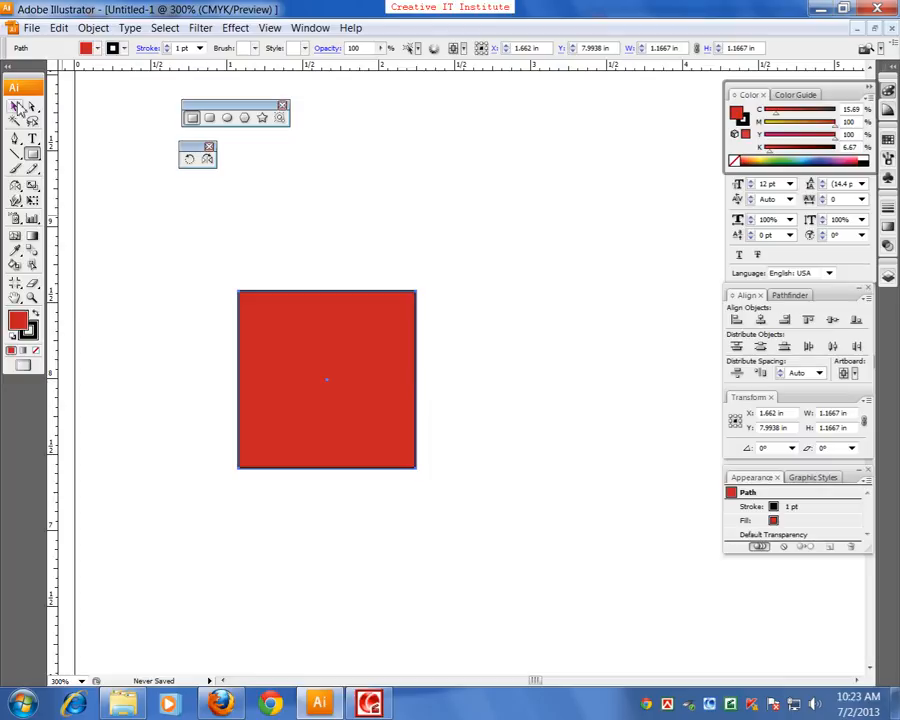
key(v)
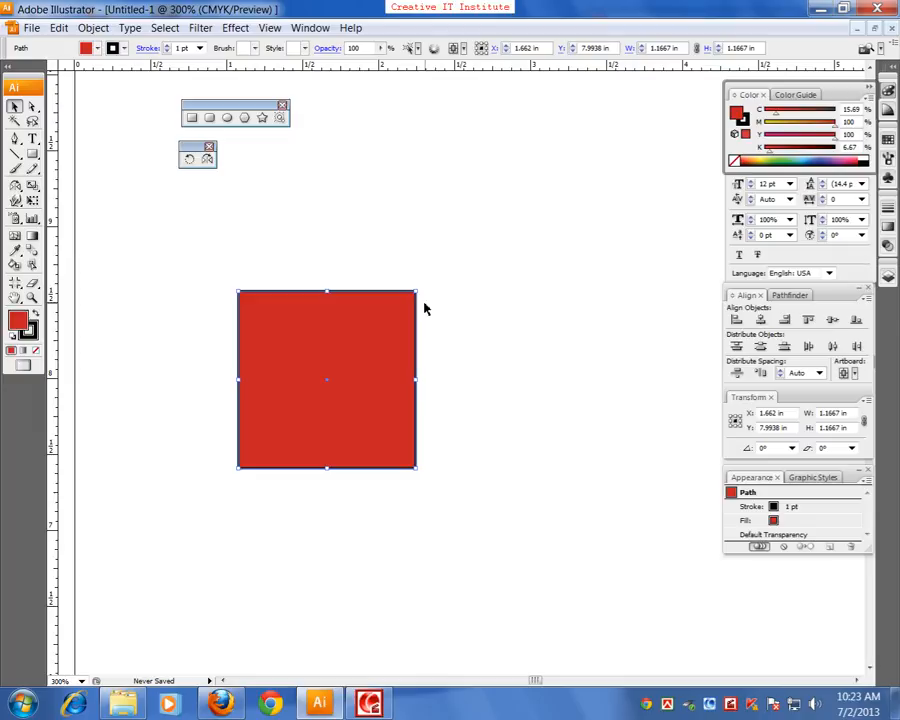
Scale the square down proportionally to about 0.65 in and move it to about X 1.11, Y 8.59 in
drag(416, 294, 492, 372)
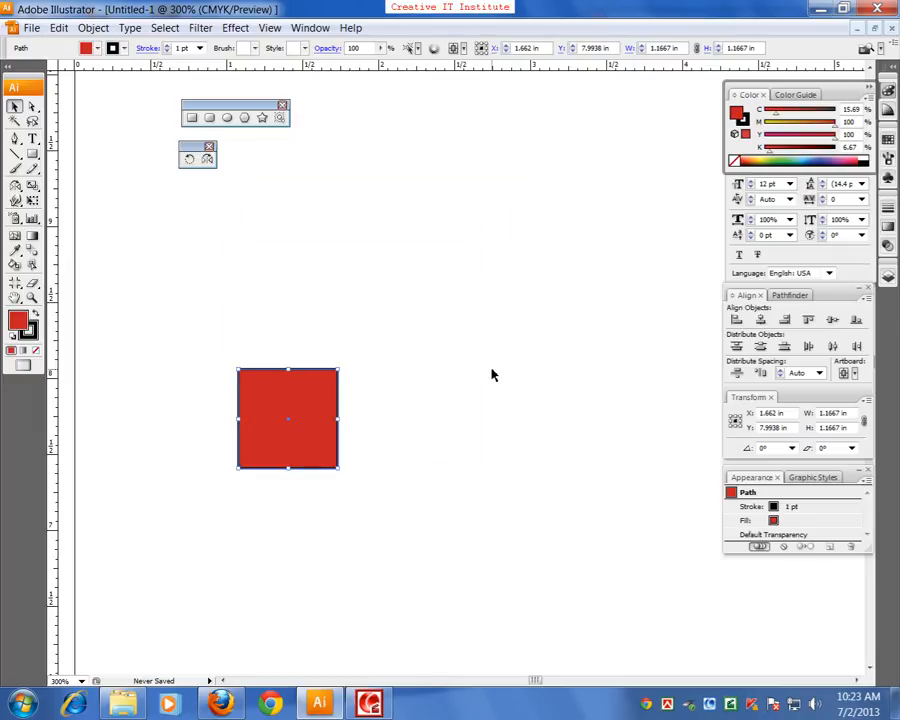
drag(333, 418, 226, 270)
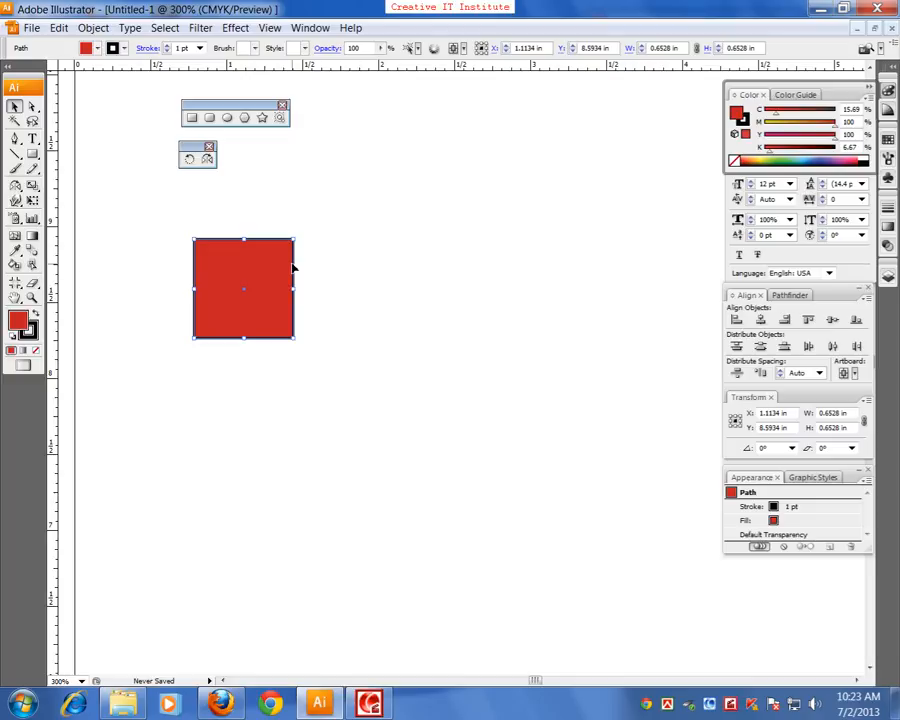
Duplicate the square horizontally to about X 1.90, Y 8.59 in and remove the copy again
drag(267, 279, 383, 281)
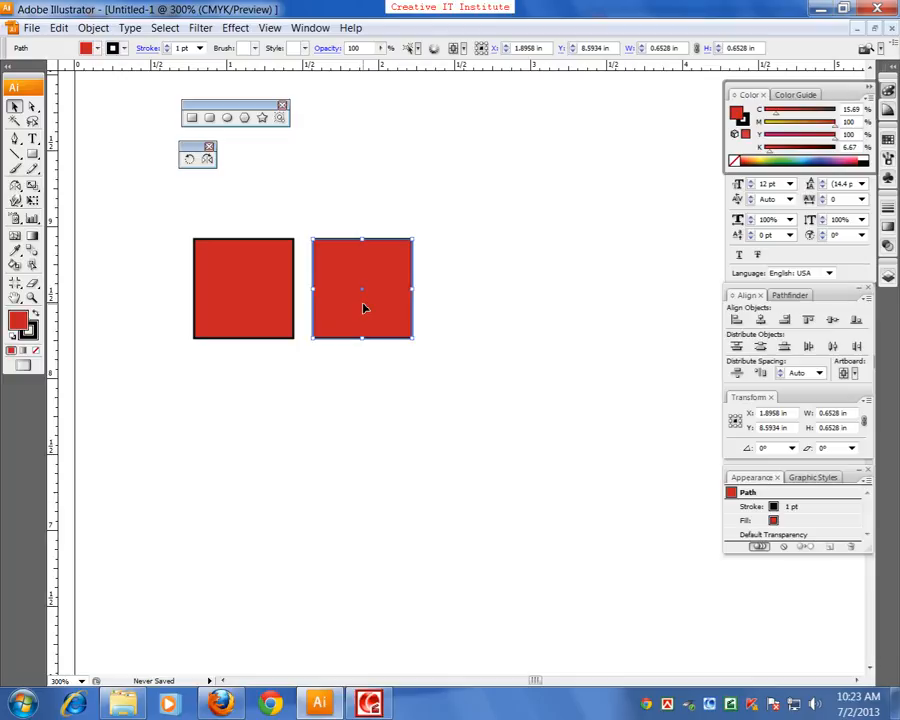
key(Delete)
click(271, 275)
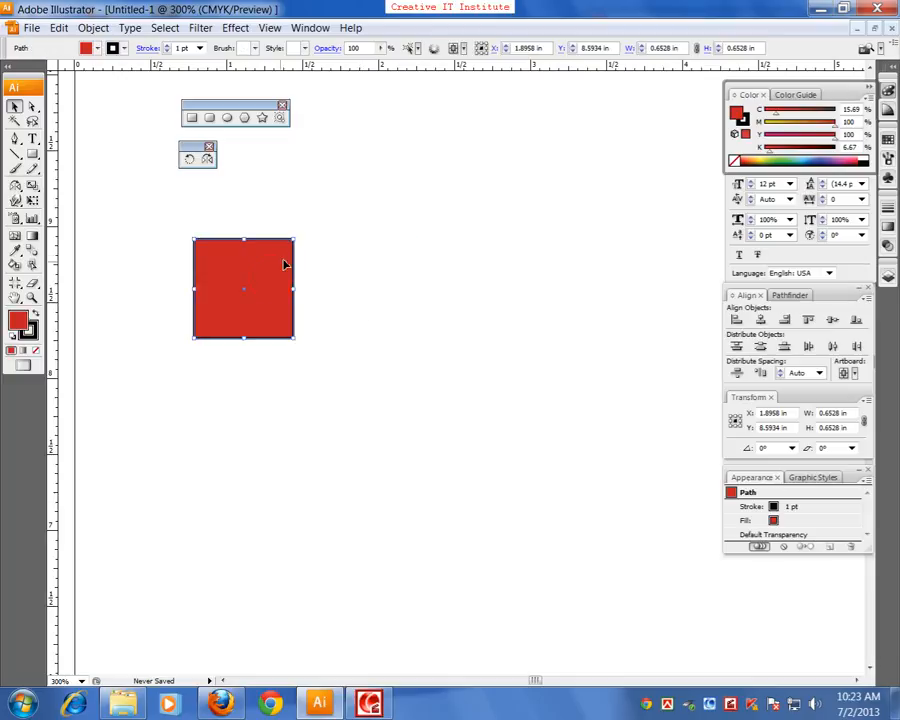
Shrink the square proportionally to about 0.33 in and place a copy beside it at about X 0.98, Y 8.71 in
drag(291, 241, 244, 288)
click(235, 360)
drag(222, 334, 232, 292)
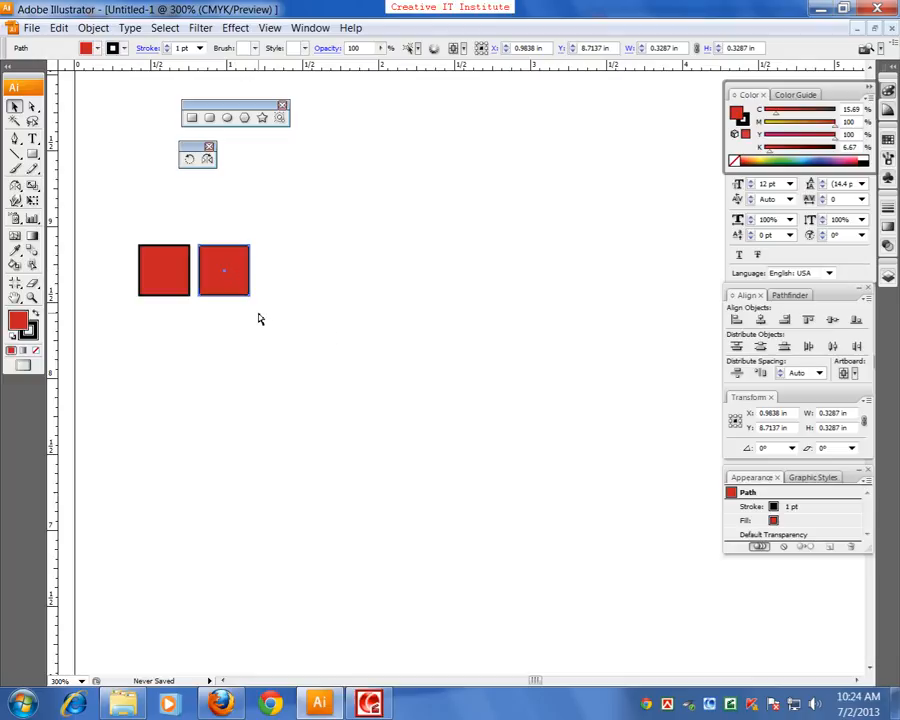
Repeat the copy transformation five times to extend the two squares into a row of seven
key(ctrl+d)
key(ctrl+d)
key(ctrl+d)
key(ctrl+d)
key(ctrl+d)
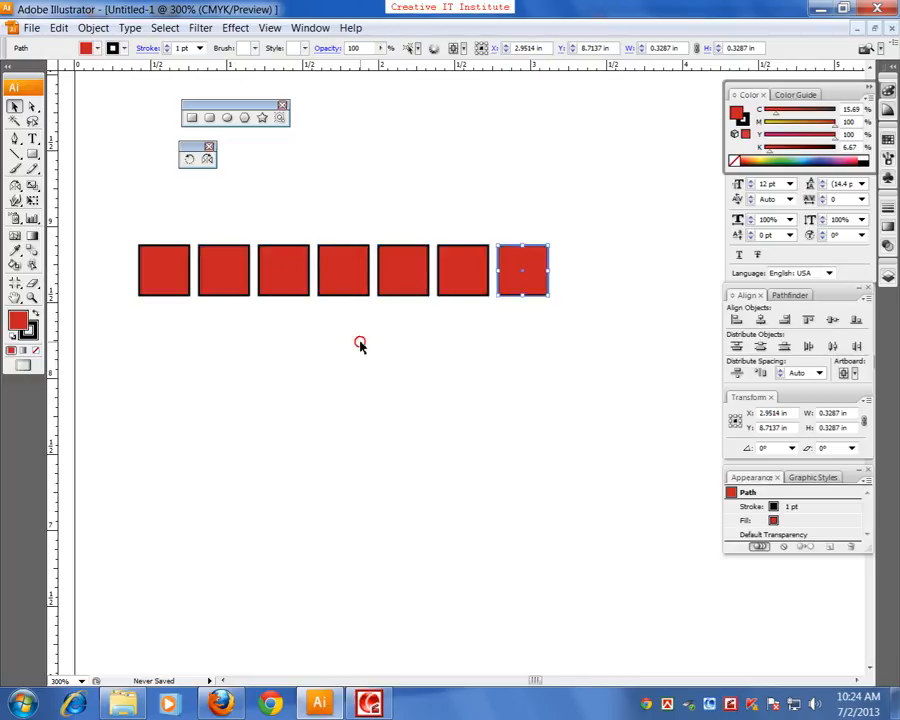
Select all the copied squares in the row and delete them, keeping only the first square
click(358, 342)
drag(549, 216, 216, 336)
key(Delete)
Copy the square to about X 0.97, Y 8.71 in and repeat the transformation to build a row of eight squares
drag(153, 287, 217, 291)
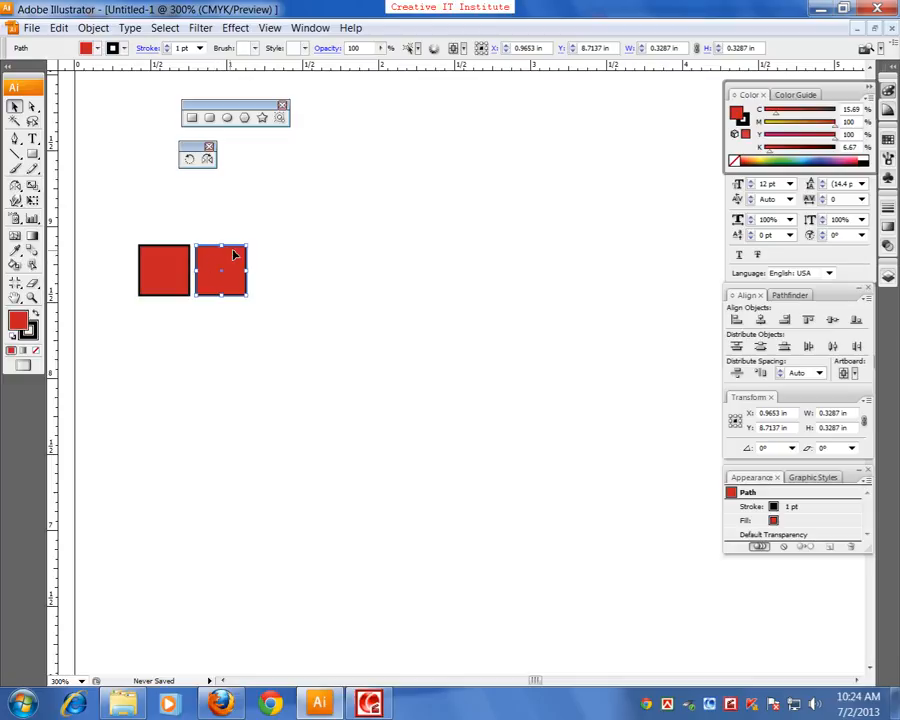
key(ctrl+d)
key(ctrl+d)
key(ctrl+d)
key(ctrl+d)
key(ctrl+d)
key(ctrl+d)
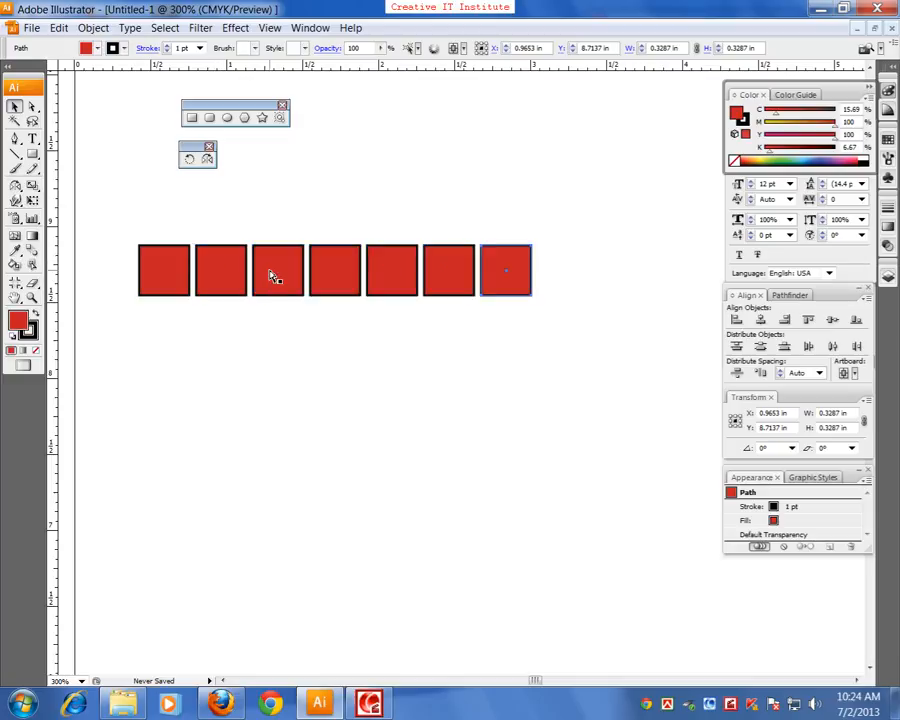
Duplicate the whole row of squares directly below at about Y 8.34 in and repeat the transformation to build seven rows
click(187, 235)
drag(164, 212, 557, 334)
drag(137, 383, 592, 345)
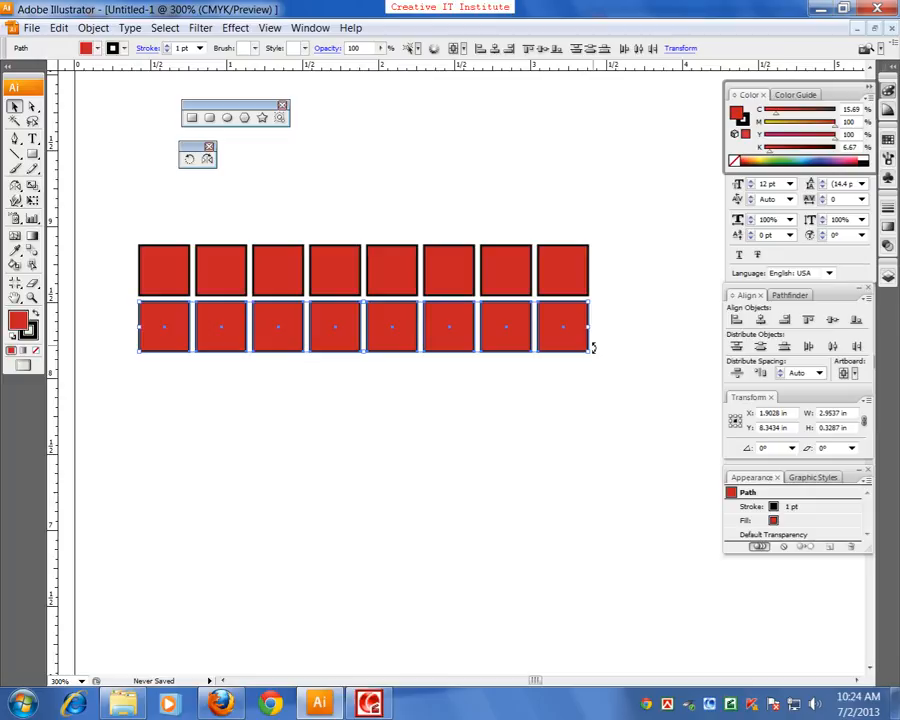
key(ctrl+d)
key(ctrl+d)
key(ctrl+d)
key(ctrl+d)
key(ctrl+d)
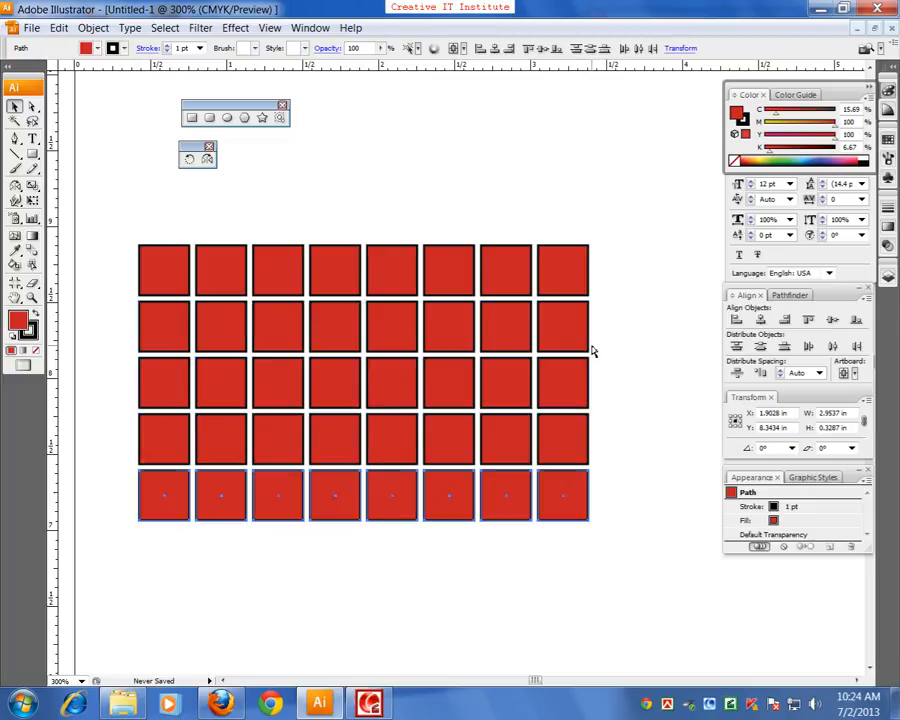
Select the entire grid of red squares and delete it
drag(532, 361, 548, 329)
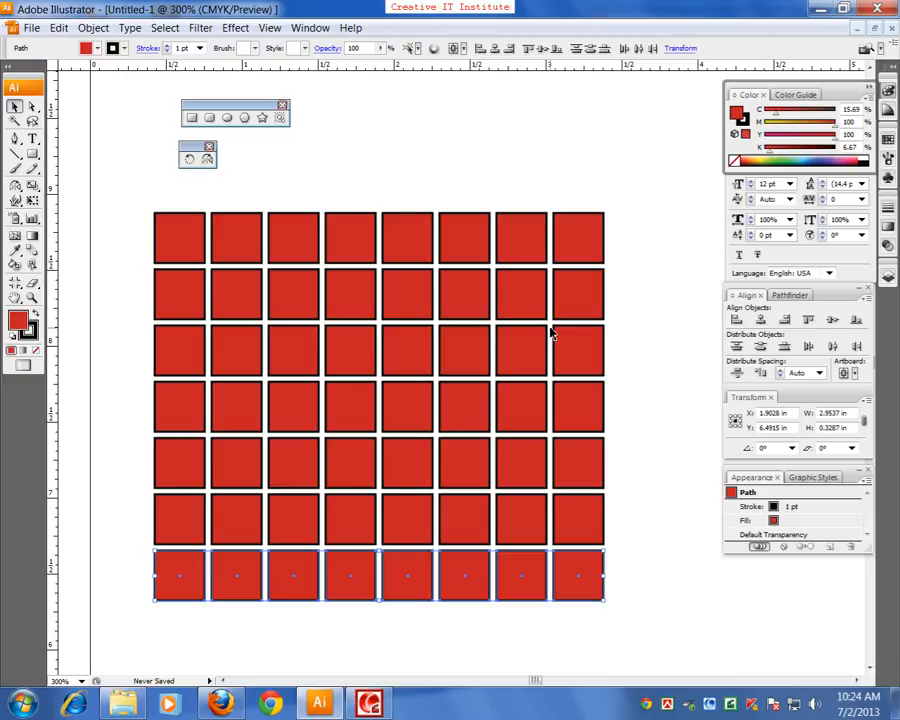
key(ctrl+minus)
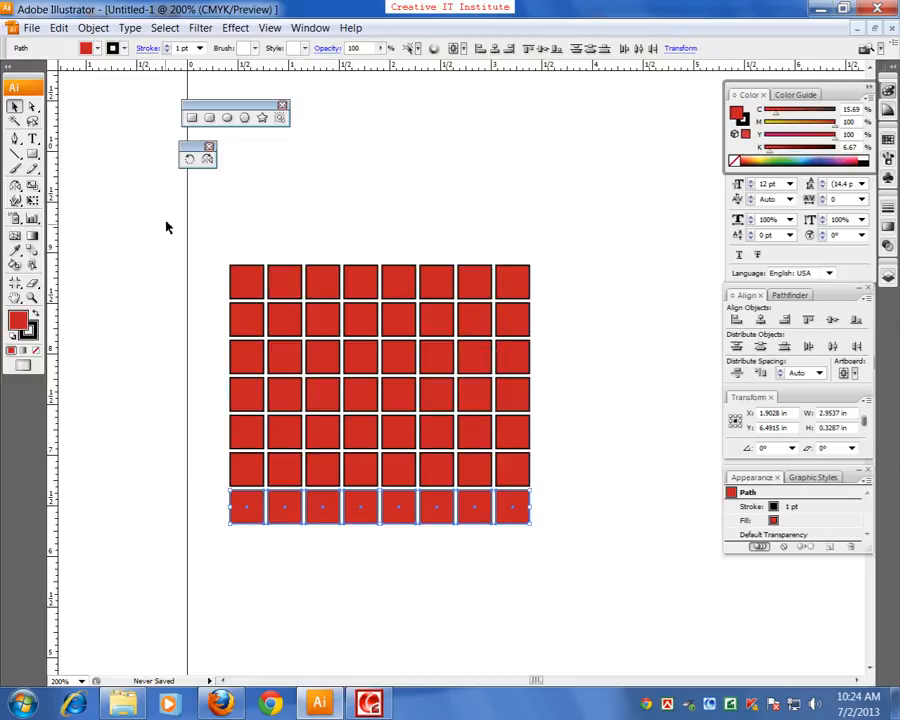
key(ctrl+a)
key(Delete)
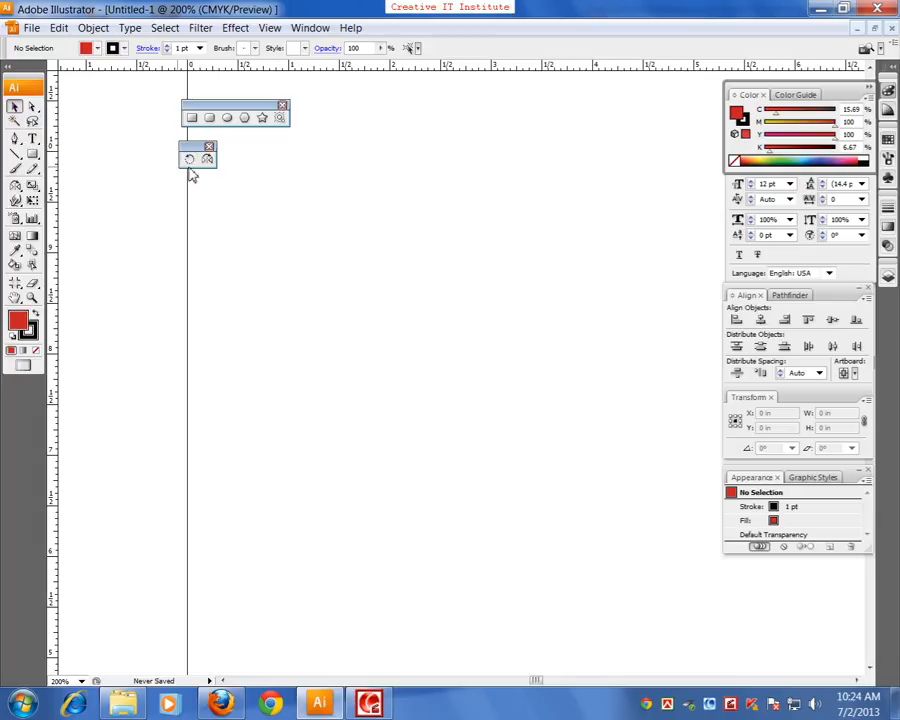
Draw a narrow upright red ellipse about 0.29 by 1.97 in and move it aside to about X 3.72, Y 8.26 in
click(227, 117)
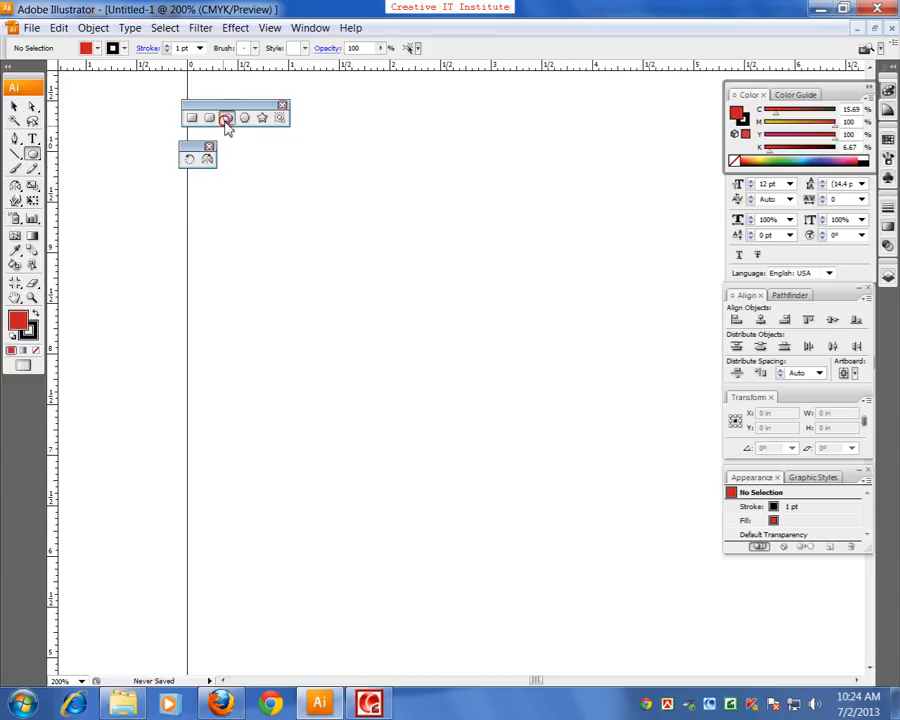
drag(319, 241, 351, 440)
click(14, 106)
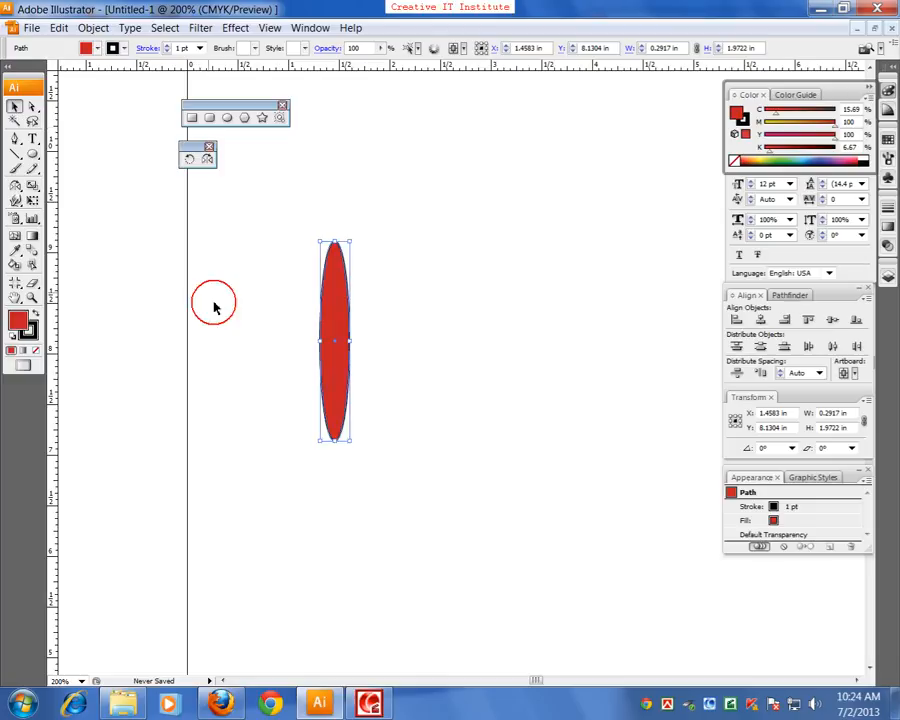
click(118, 208)
click(333, 357)
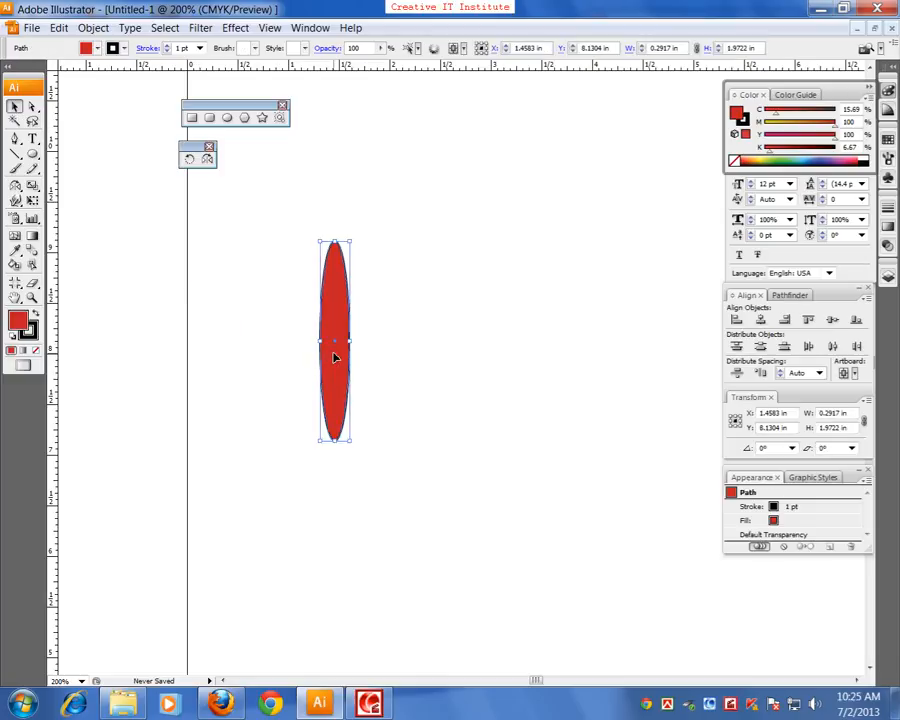
drag(334, 357, 563, 345)
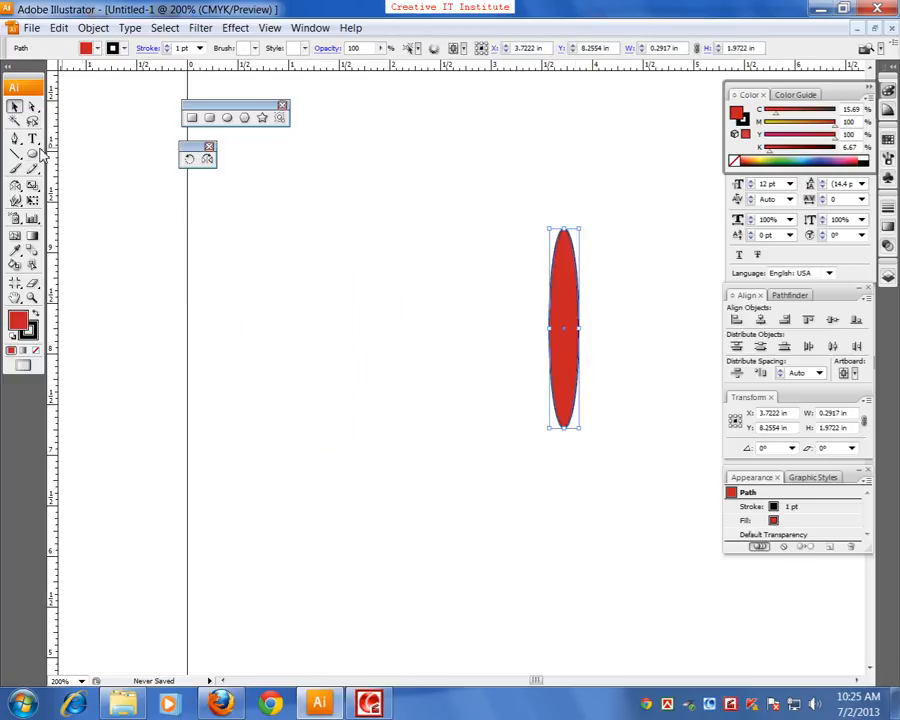
Draw a horizontal line and a vertical line about 2.07 in long rising from its middle, and deselect them
click(14, 154)
mouse_move(246, 338)
mouse_down()
mouse_move(301, 352)
mouse_move(480, 358)
mouse_up()
drag(365, 339, 365, 130)
click(40, 140)
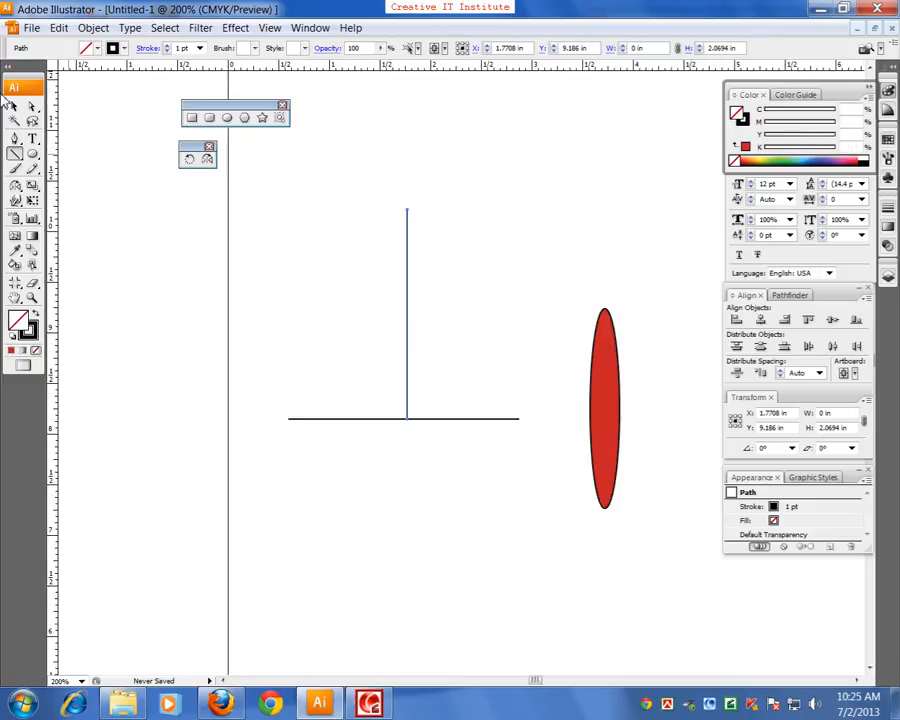
click(14, 106)
drag(163, 346, 203, 386)
click(270, 368)
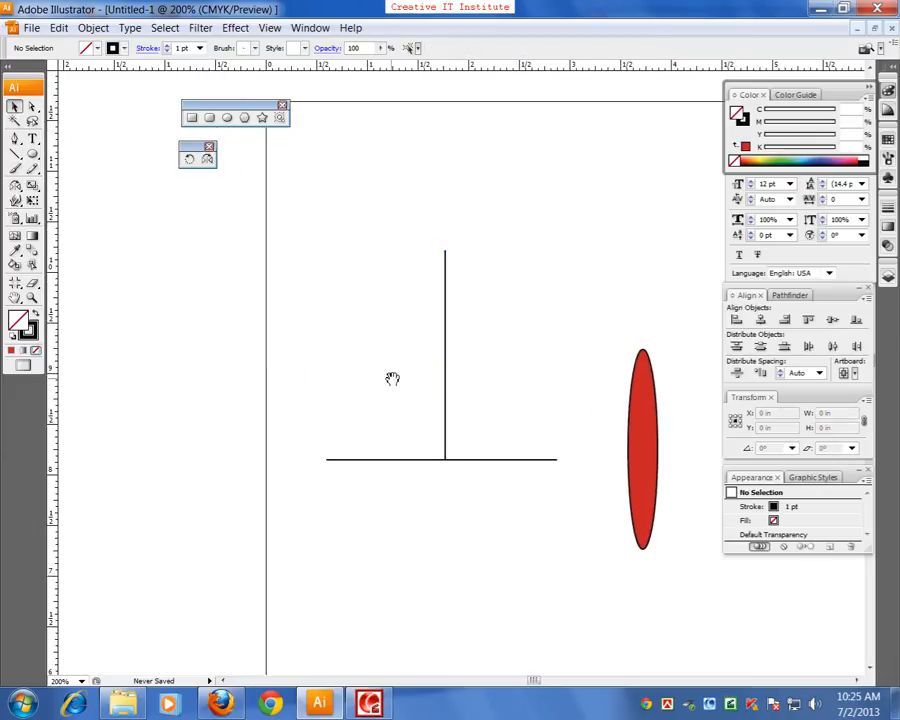
Try to rotate the vertical line freehand about its centre, and undo the rotation
drag(392, 378, 340, 378)
click(392, 345)
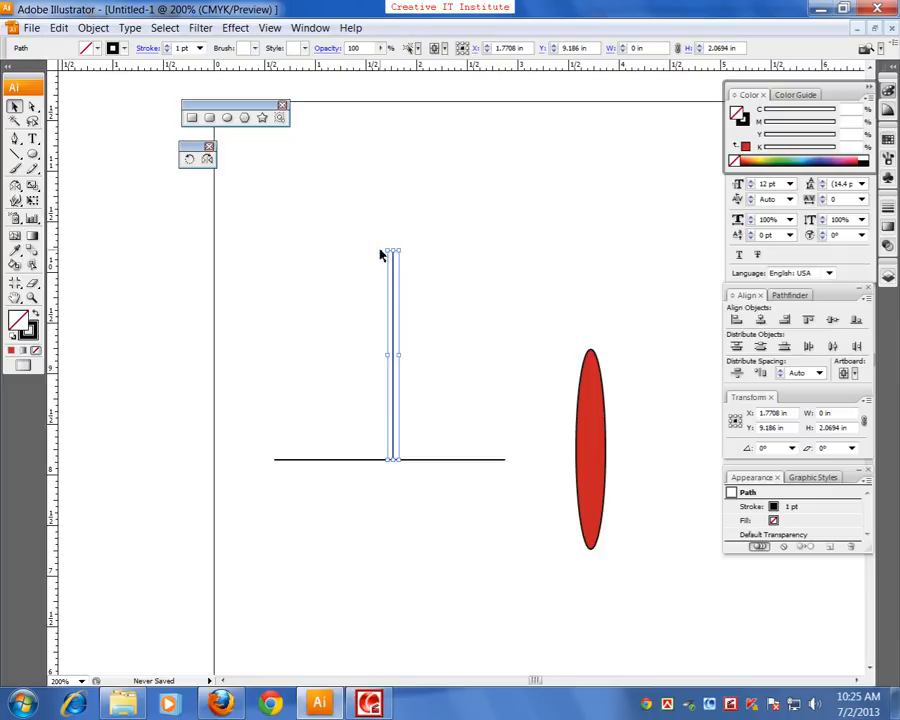
drag(382, 251, 266, 300)
key(ctrl+z)
Select the vertical line and create a copy rotated 45° about its centre with the Rotate tool
click(380, 300)
click(392, 315)
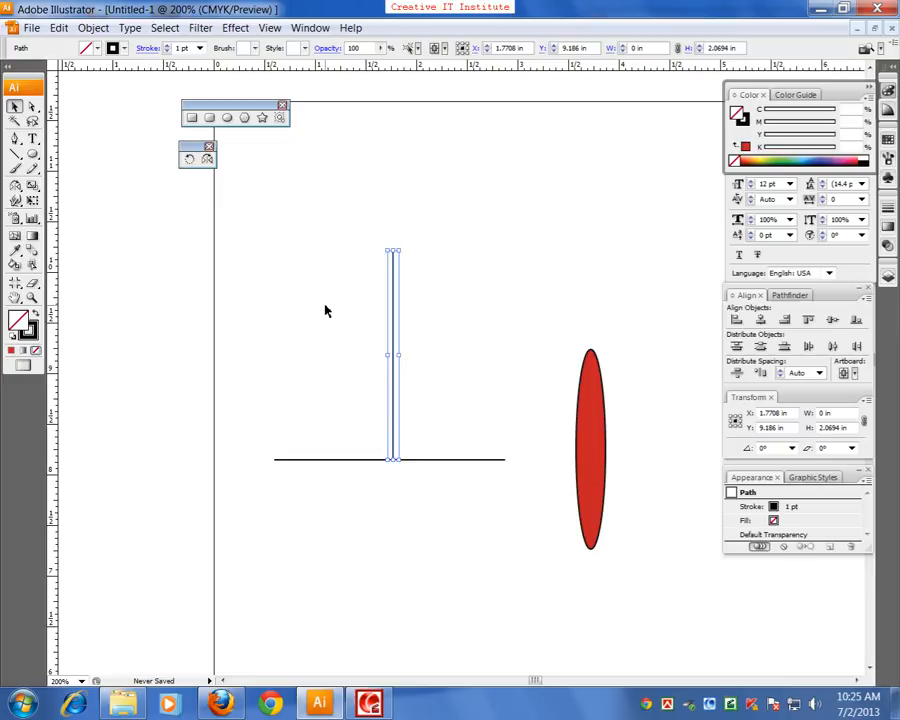
click(191, 159)
double_click(191, 159)
text(45)
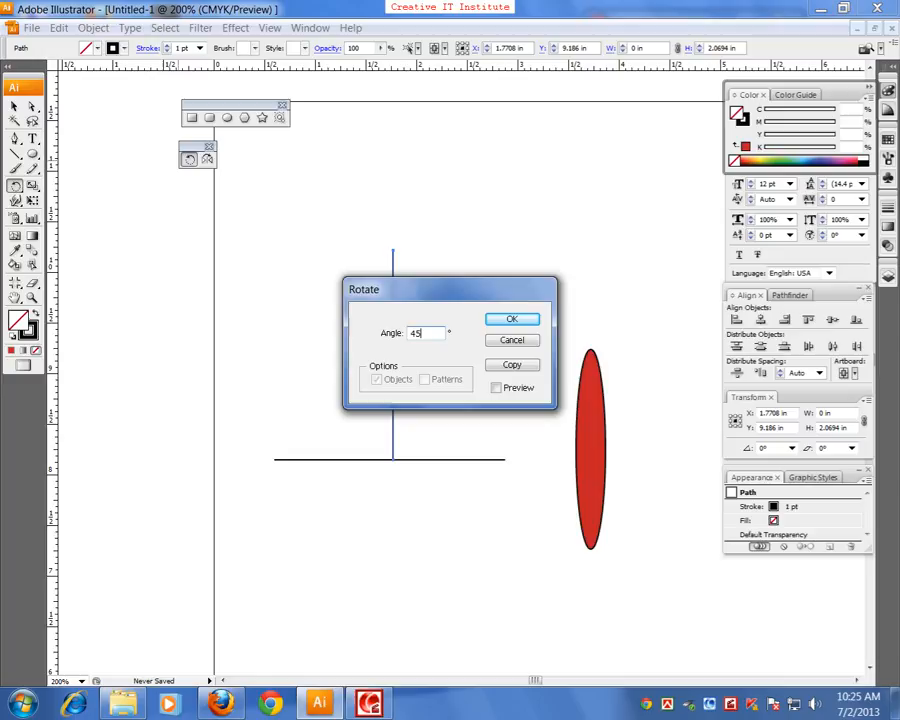
click(519, 366)
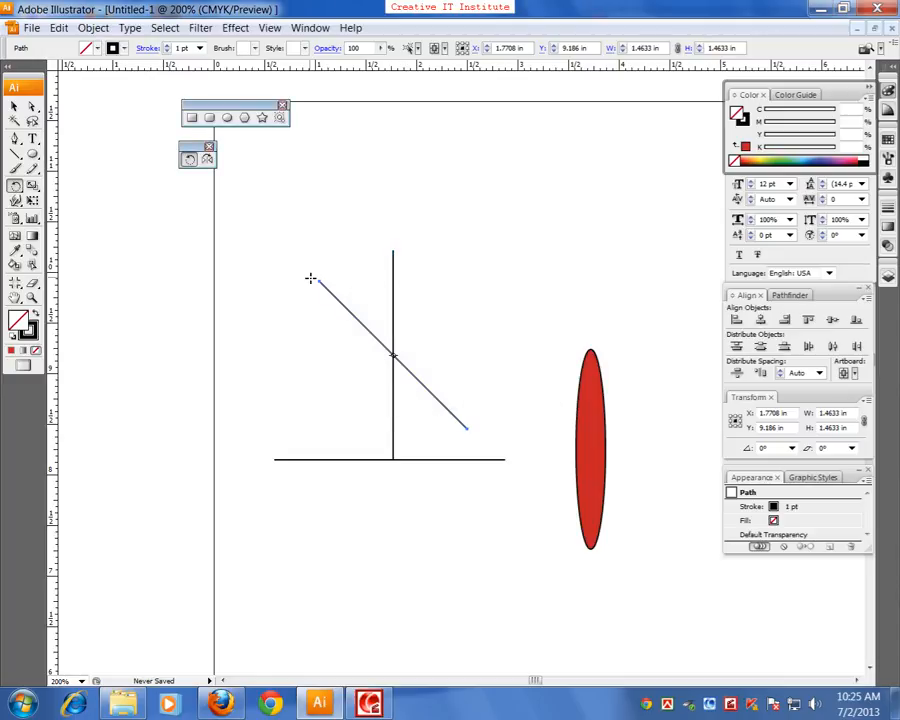
Delete the diagonal 45° copy and select the remaining vertical line
click(14, 106)
click(204, 237)
drag(233, 229, 338, 343)
key(Delete)
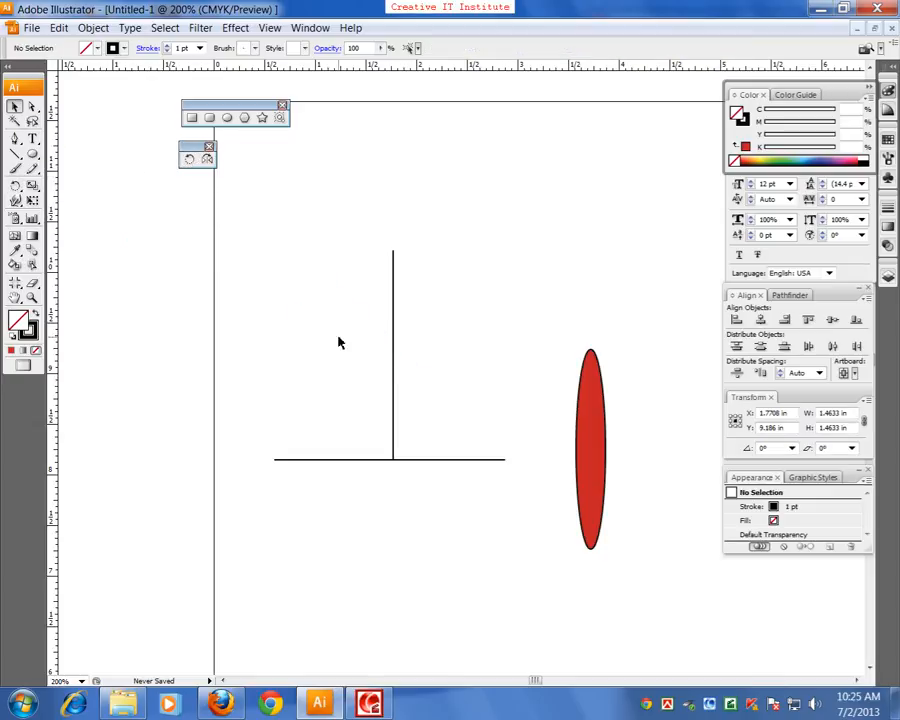
click(394, 354)
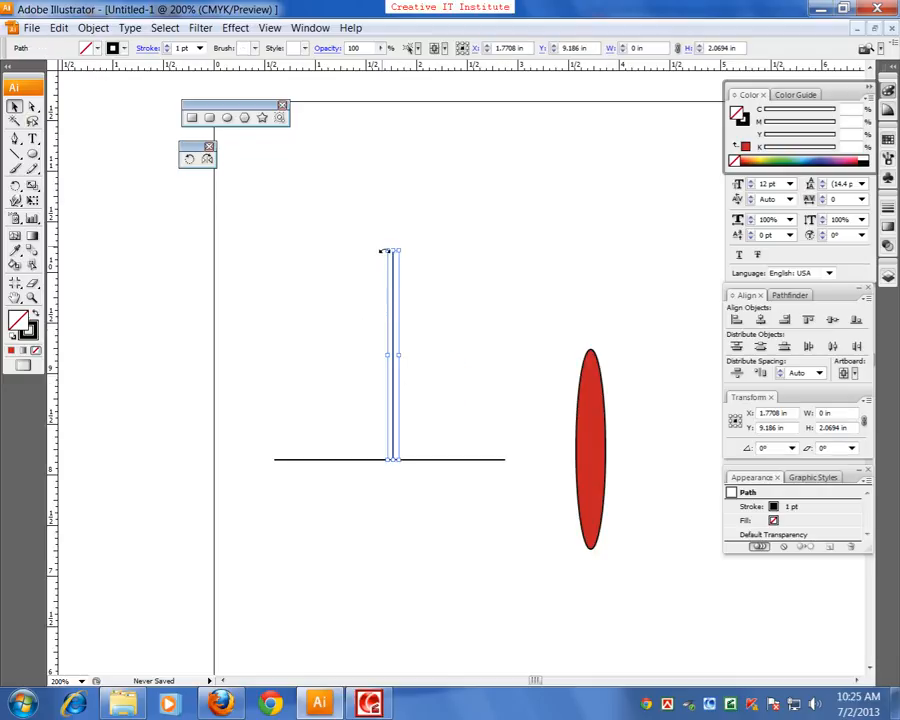
Try freehand rotations of the vertical line about its centre with the Rotate tool, and undo them
click(190, 160)
drag(316, 266, 231, 343)
drag(186, 316, 288, 219)
mouse_move(507, 303)
mouse_down()
mouse_move(510, 450)
mouse_move(508, 312)
mouse_up()
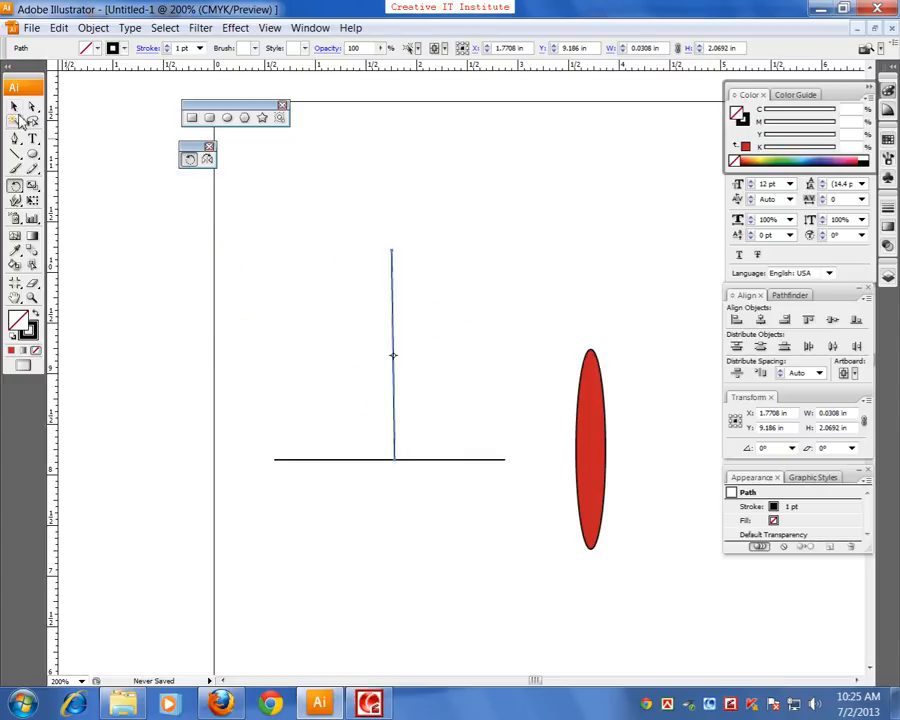
click(14, 106)
key(ctrl+z)
key(ctrl+z)
key(ctrl+z)
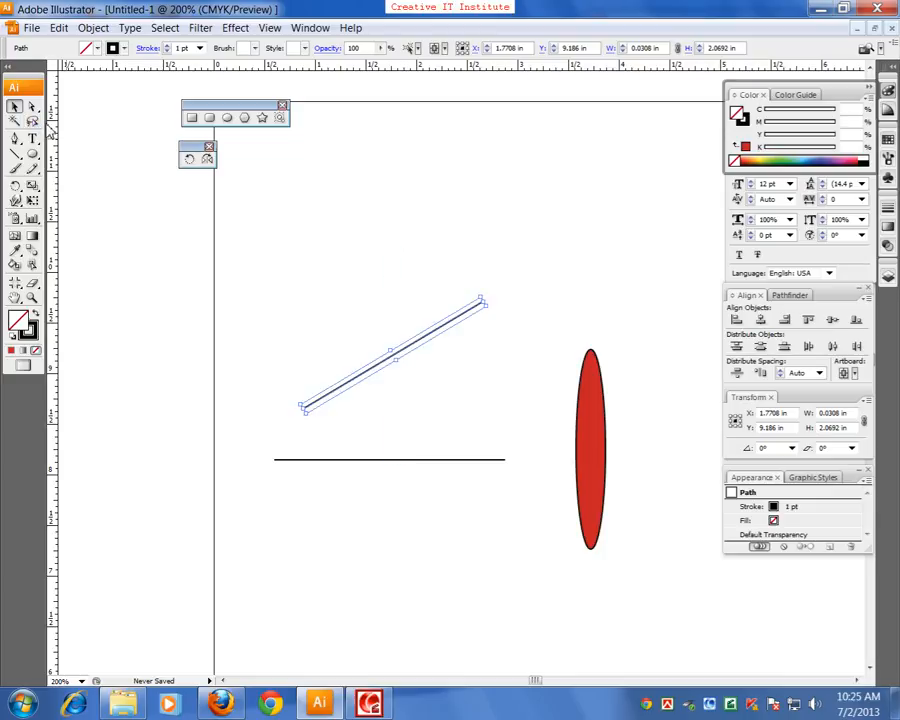
key(ctrl+shift+z)
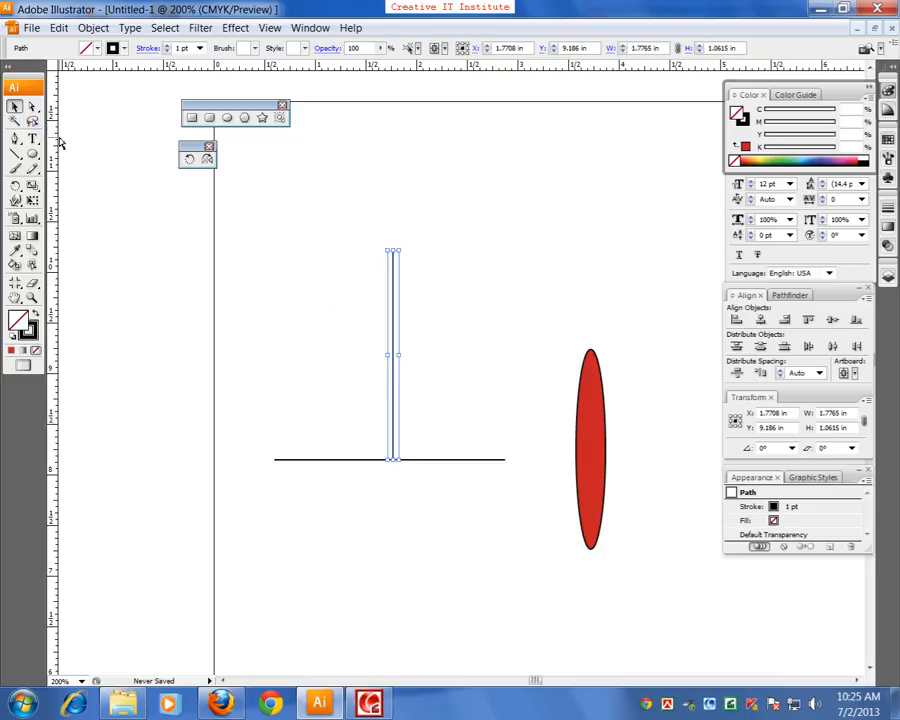
Reselect the vertical line, try turning it by its bounding box to a diagonal, and undo the turn
click(332, 334)
drag(334, 332, 485, 427)
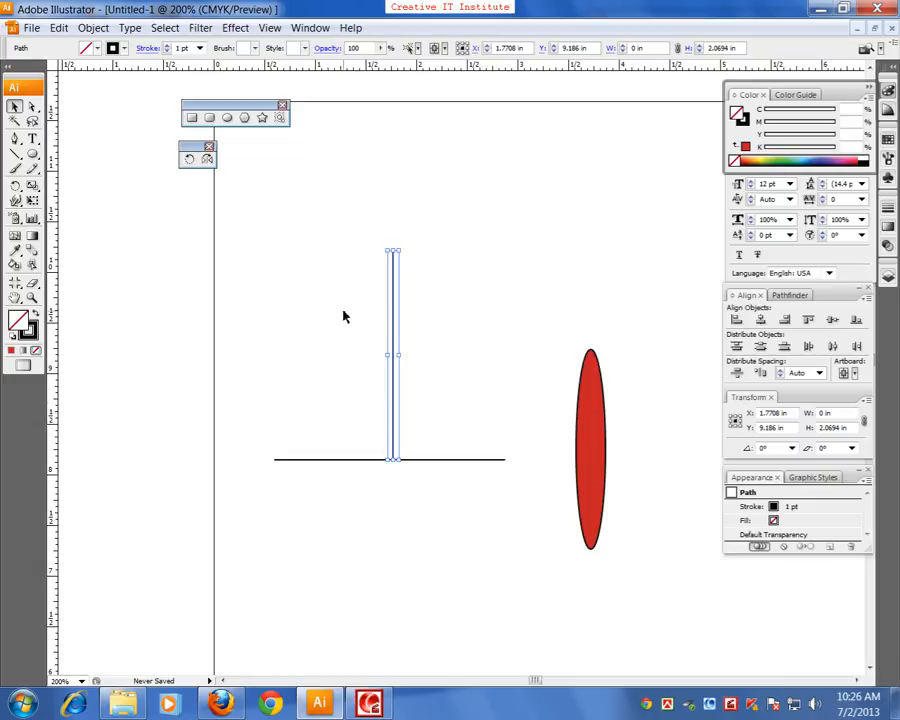
click(316, 247)
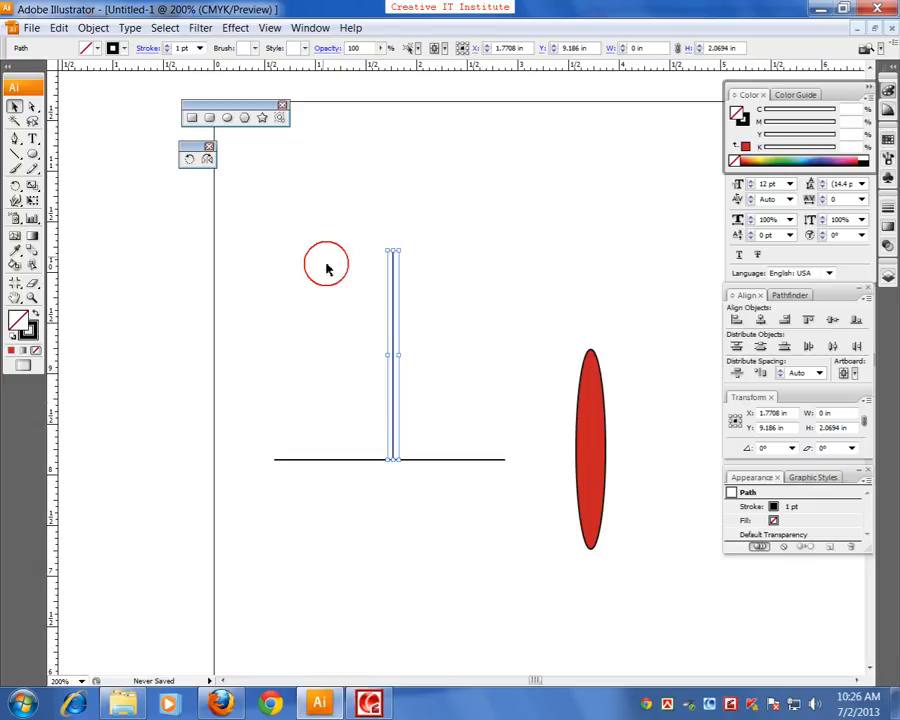
drag(388, 250, 310, 281)
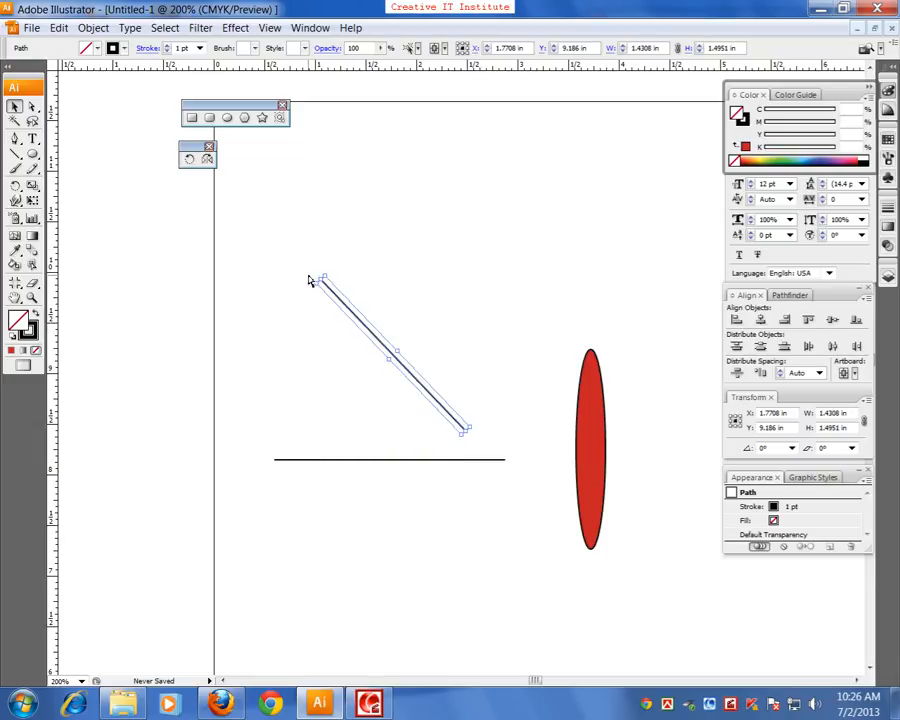
key(ctrl+z)
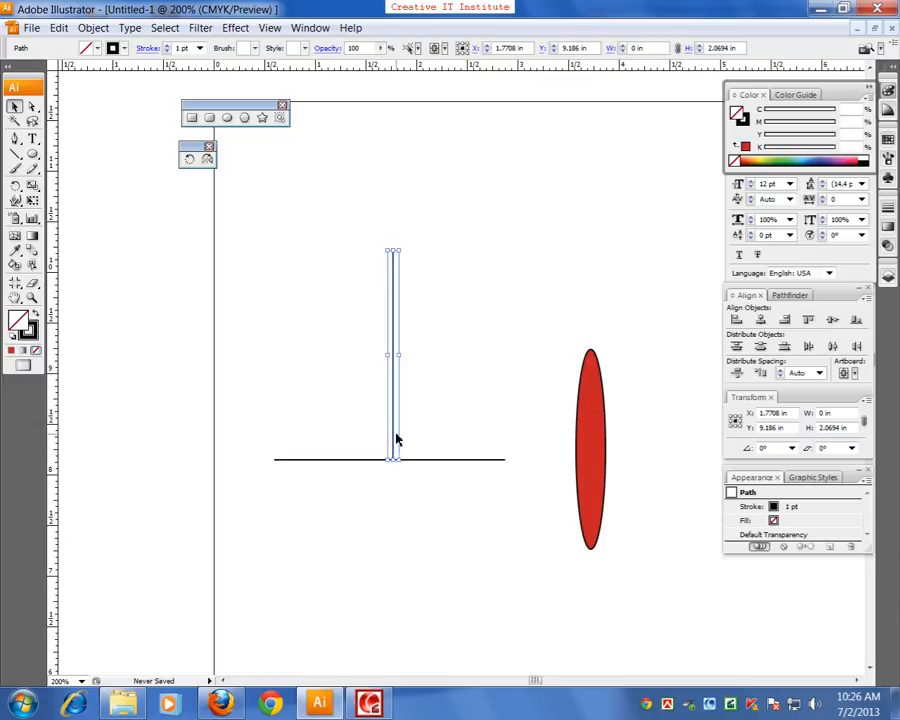
Try to rotate the vertical line freehand with the pivot placed at its lower end, and undo the rotation
click(189, 158)
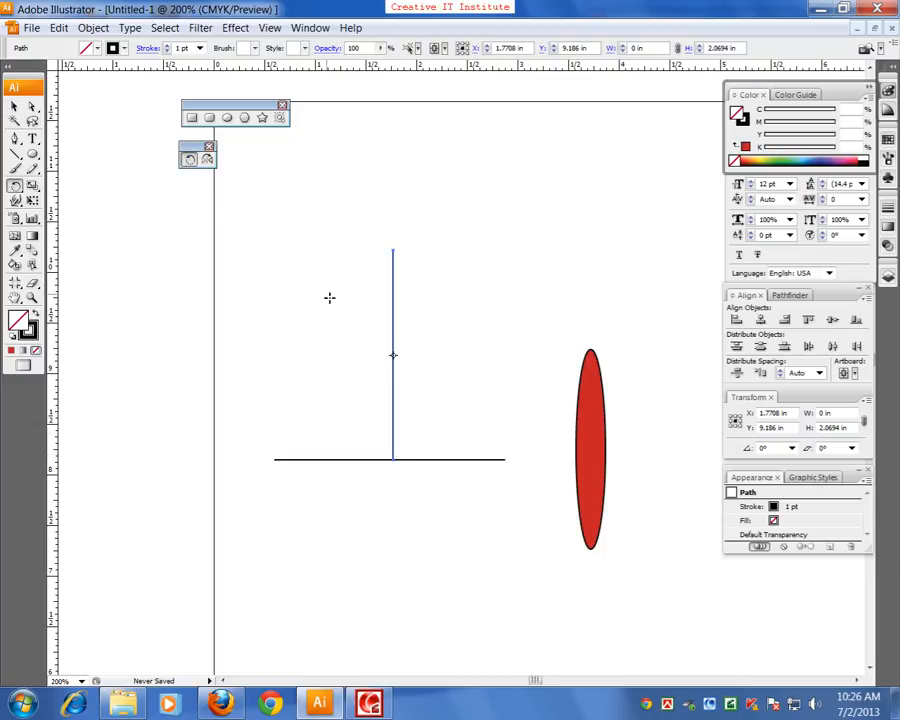
drag(392, 354, 390, 460)
drag(367, 399, 295, 403)
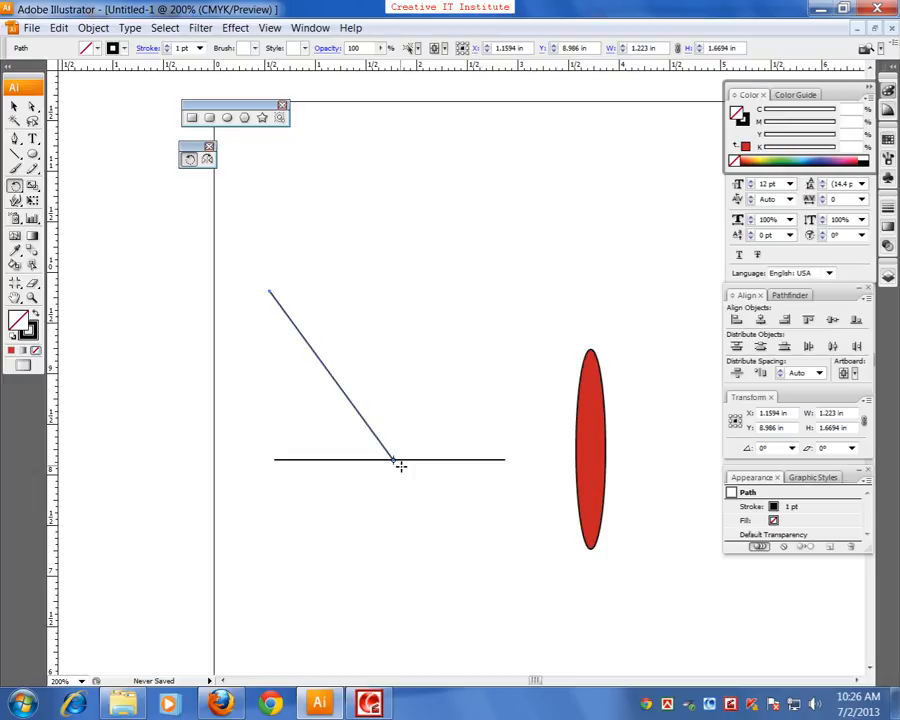
click(14, 105)
click(251, 429)
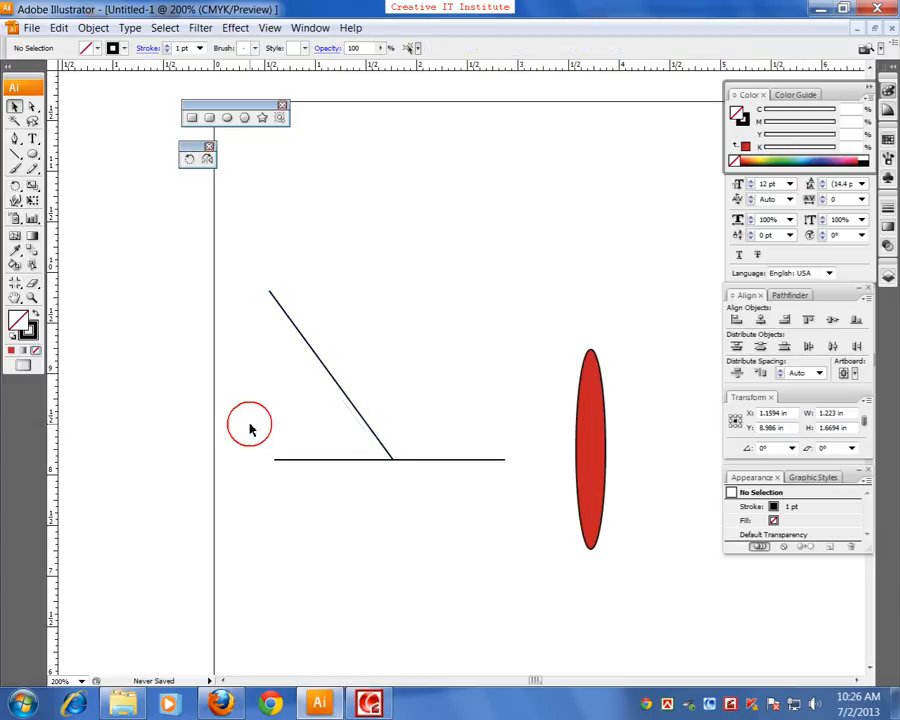
key(ctrl+z)
click(298, 524)
drag(322, 344, 426, 386)
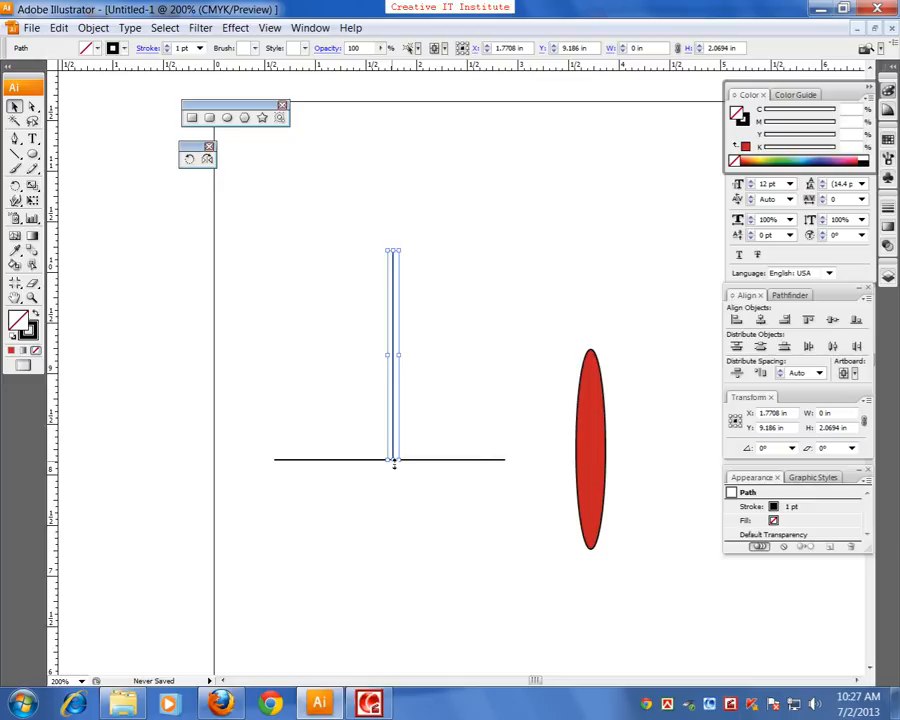
click(14, 108)
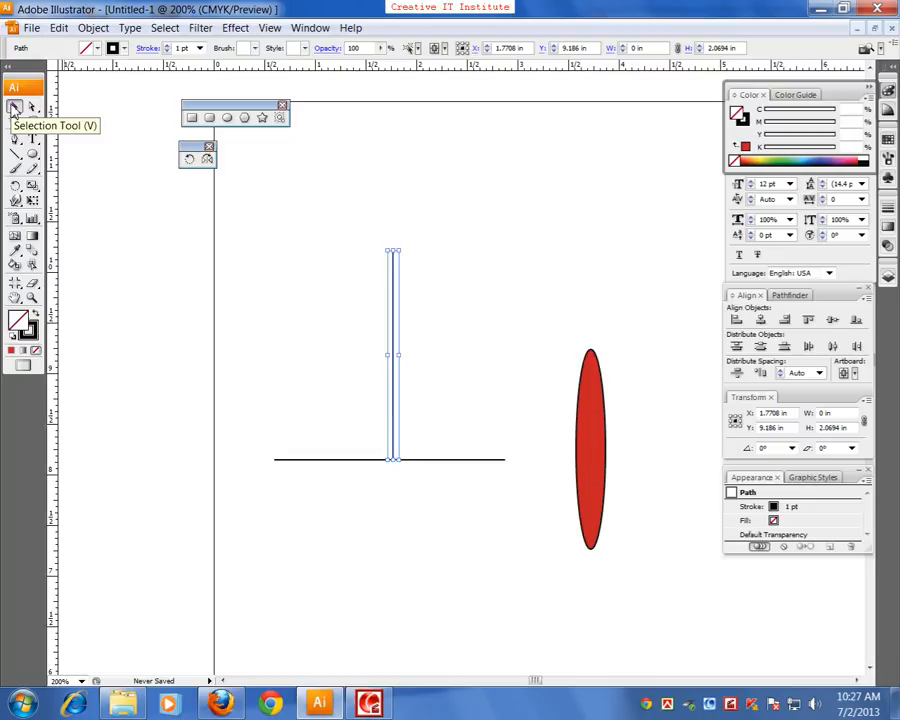
click(192, 159)
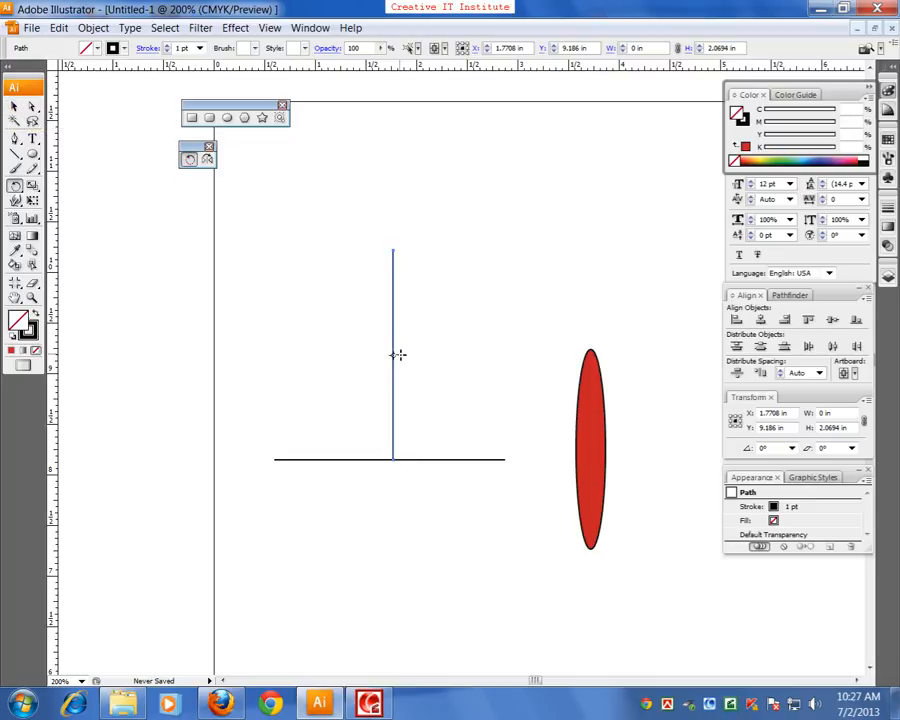
click(393, 428)
drag(393, 429, 393, 461)
double_click(190, 160)
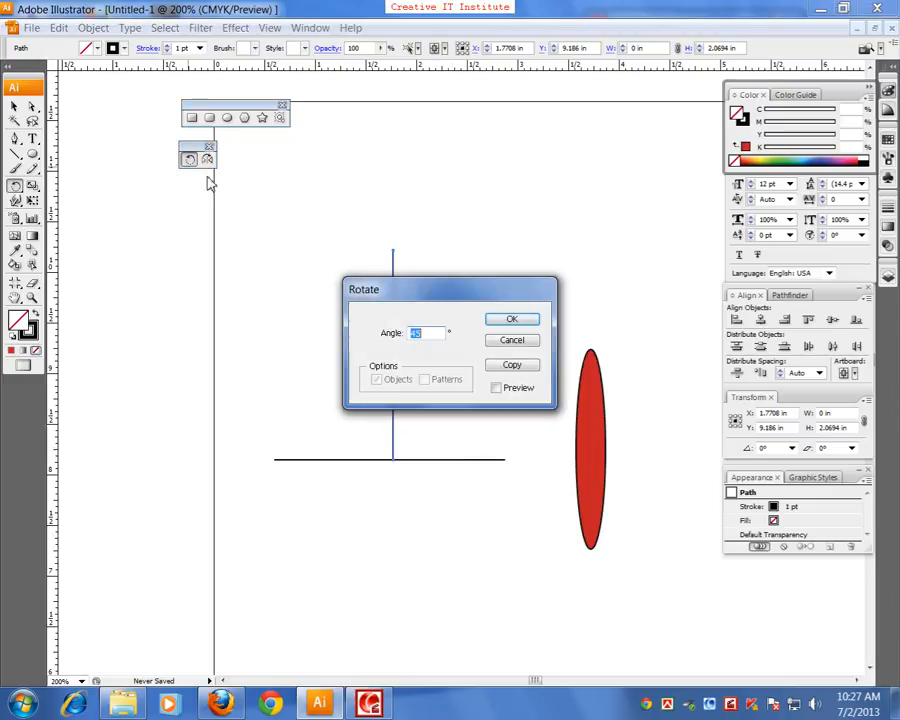
drag(392, 292, 551, 262)
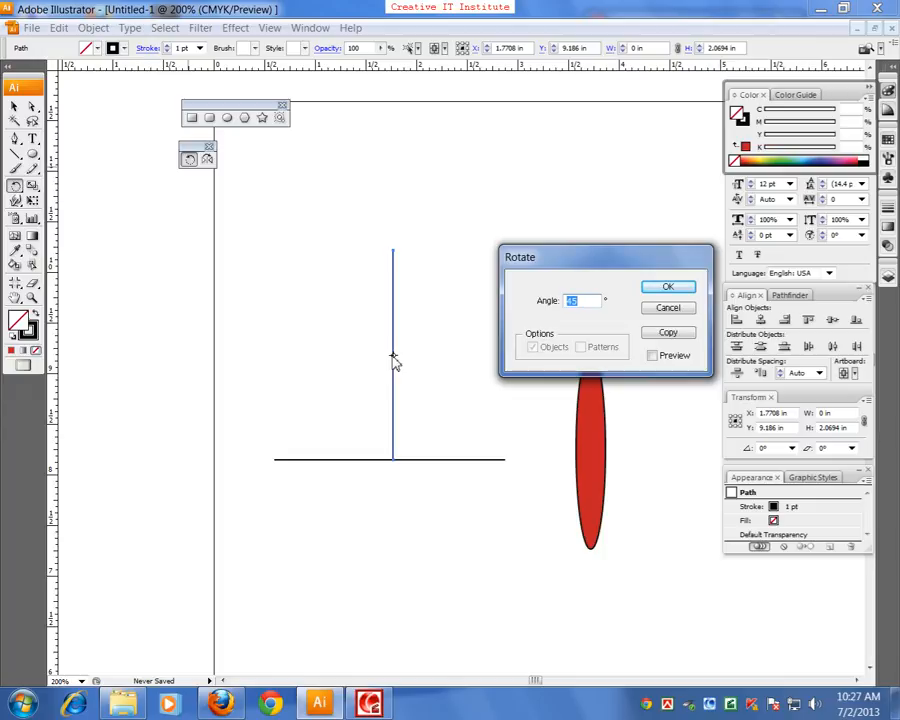
click(668, 310)
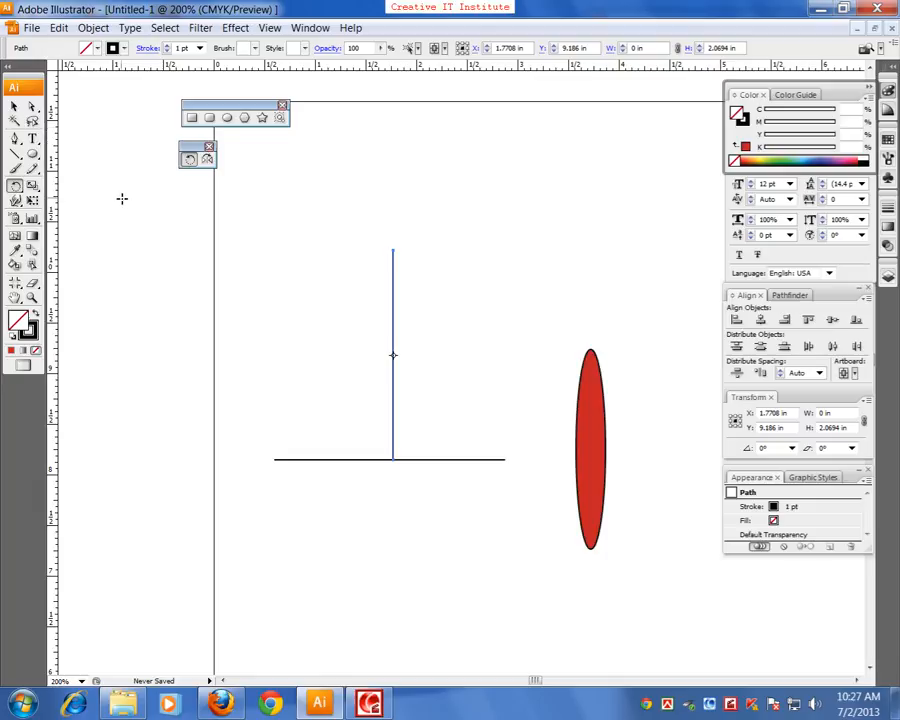
Create a copy of the vertical line rotated 45° about its lower end, where it meets the horizontal line
click(191, 159)
alt+click(393, 460)
drag(458, 296, 555, 208)
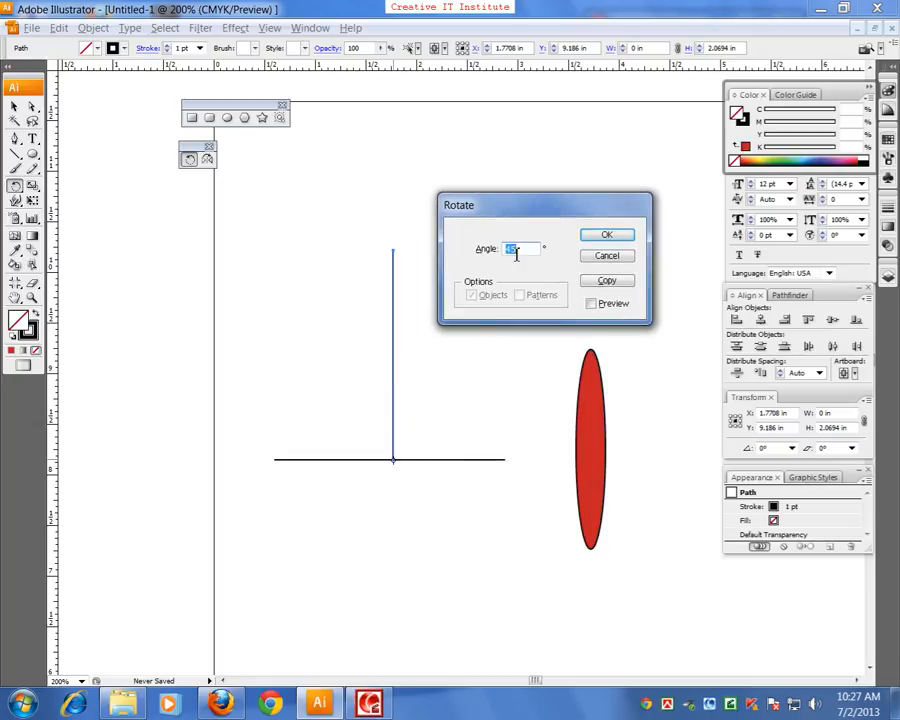
click(619, 282)
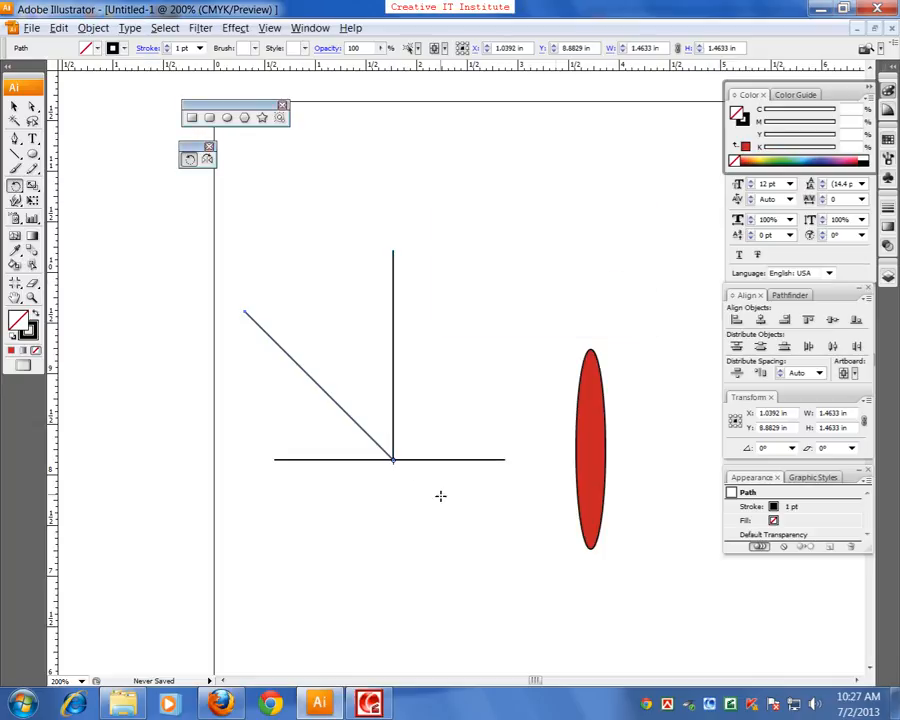
click(15, 106)
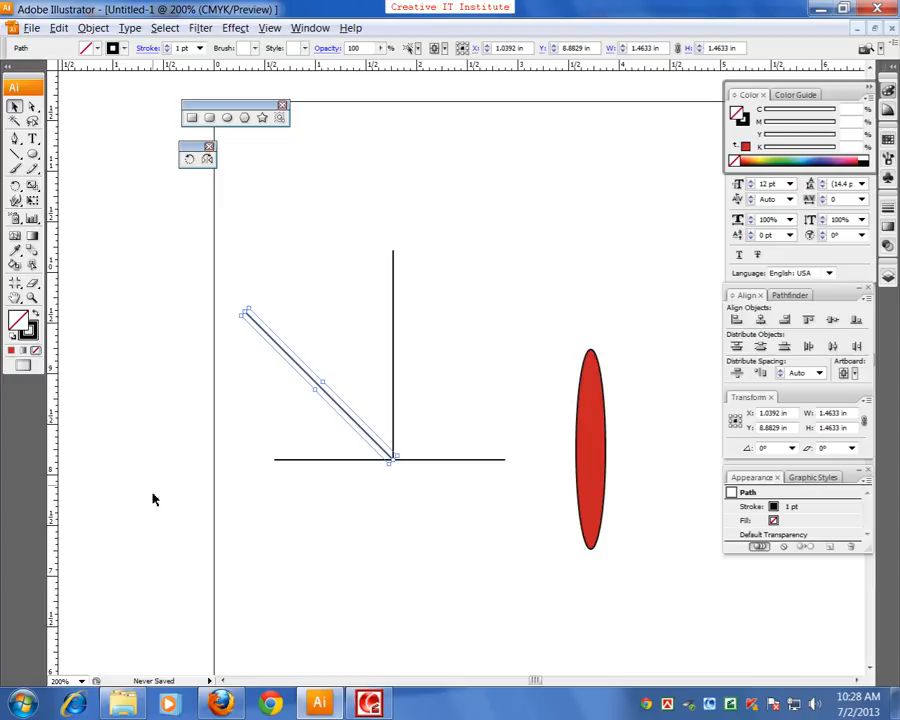
Delete the three lines and move the red ellipse to about X 1.48, Y 9.08 in
drag(247, 553, 420, 412)
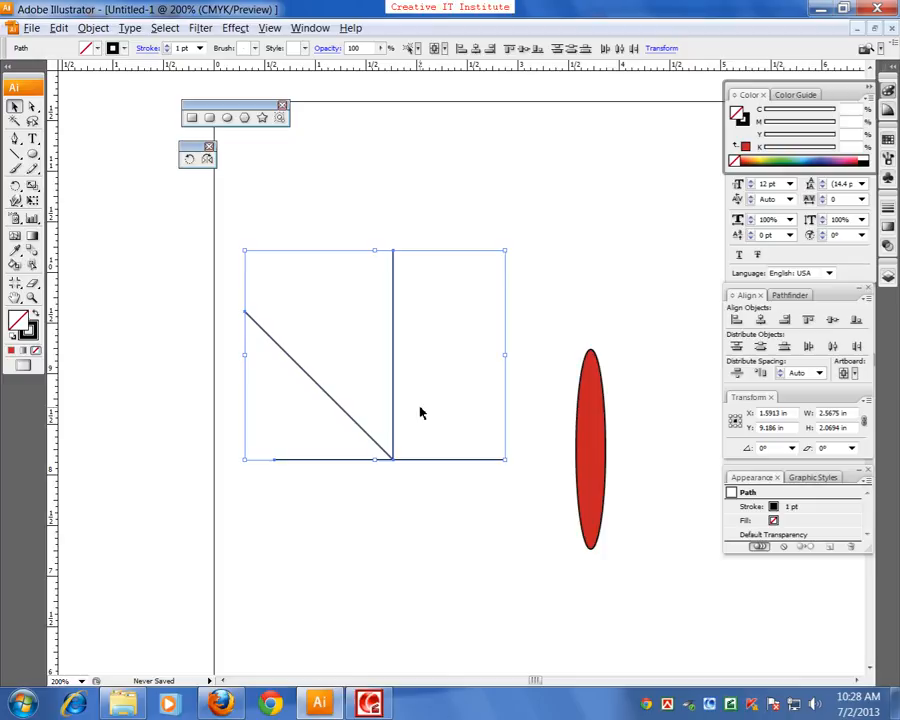
key(Delete)
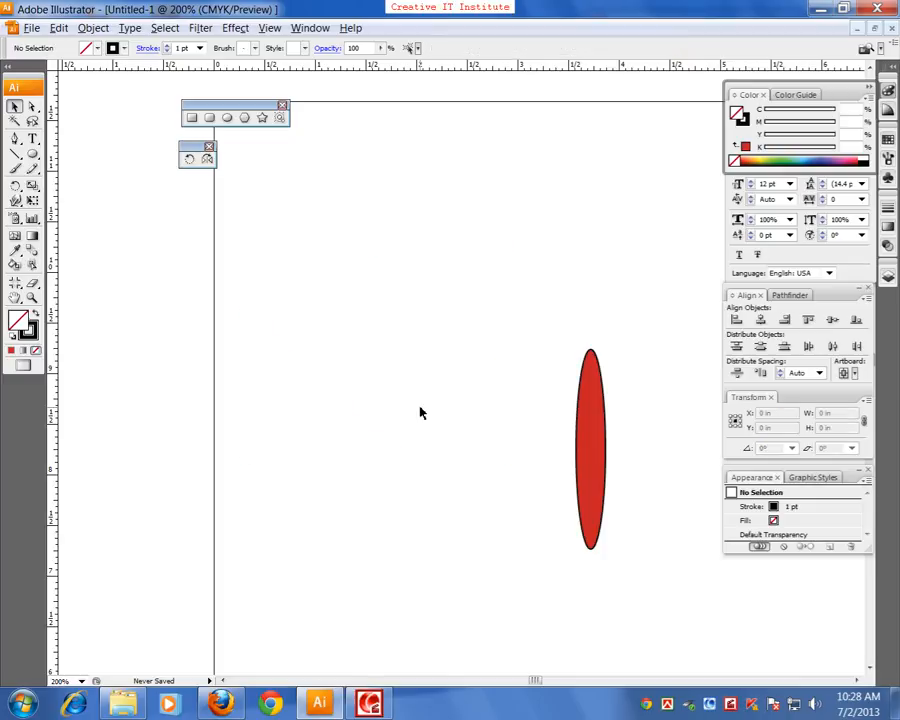
drag(599, 486, 370, 399)
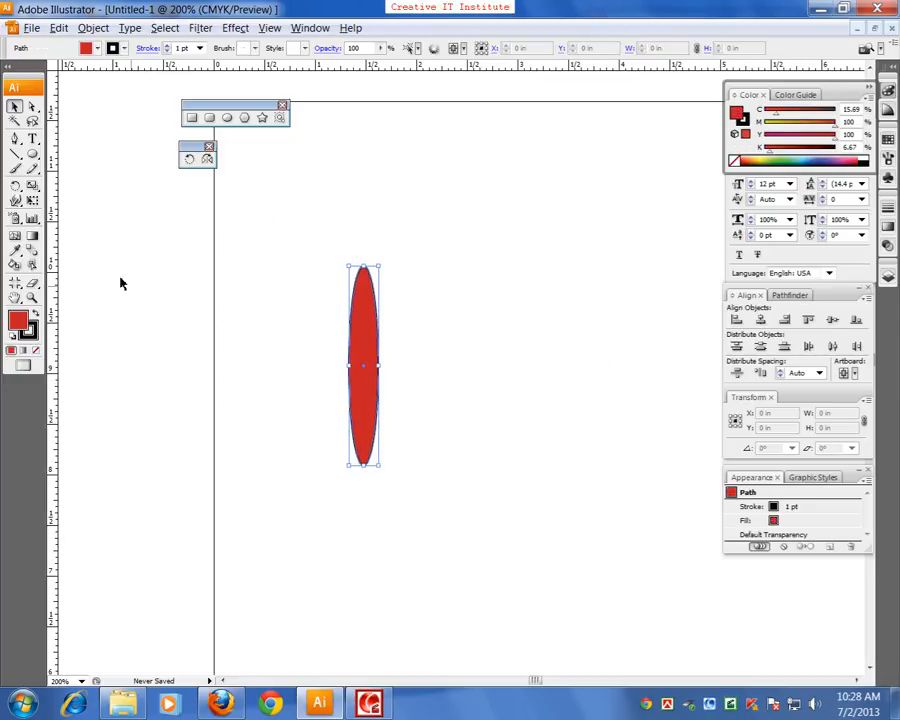
Create a copy of the red ellipse rotated 15° about its centre
double_click(190, 159)
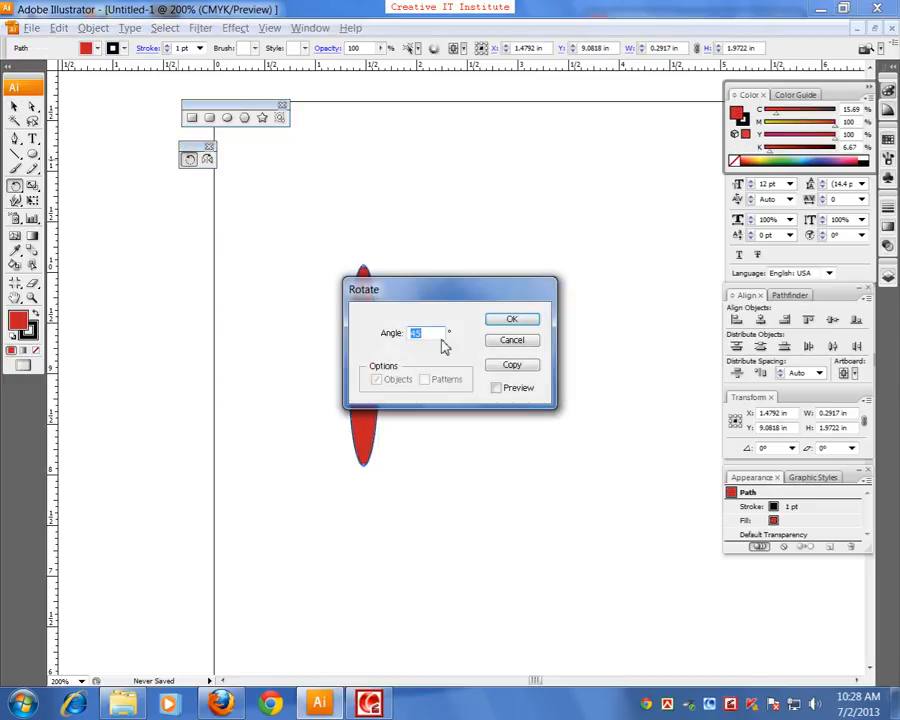
text(1)
click(526, 364)
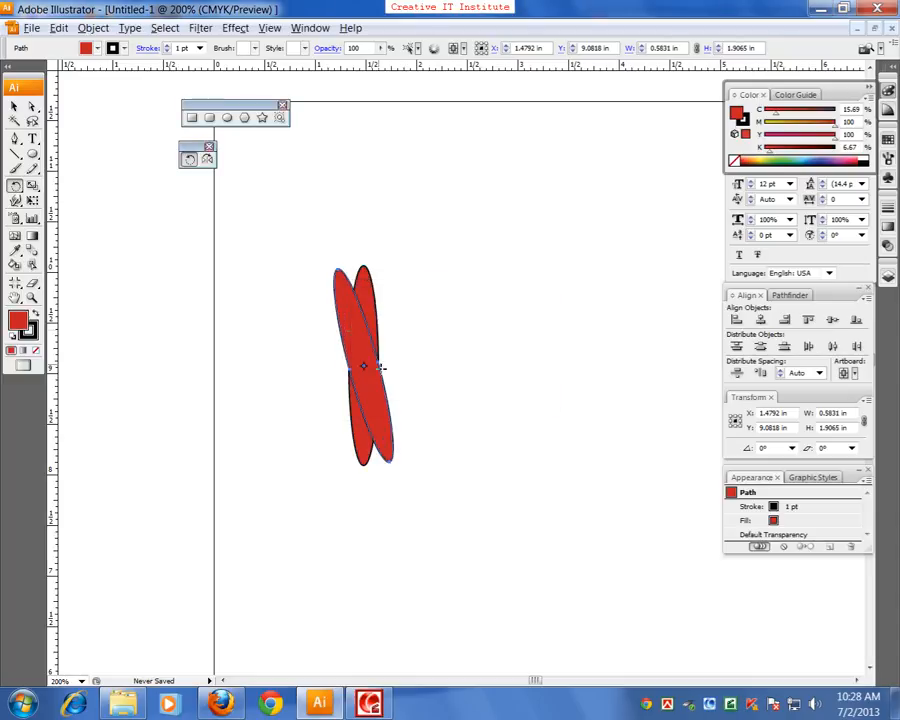
Select the rotated ellipse copy and repeat the transformation until the ellipses form a full round flower
click(14, 105)
click(394, 341)
click(365, 335)
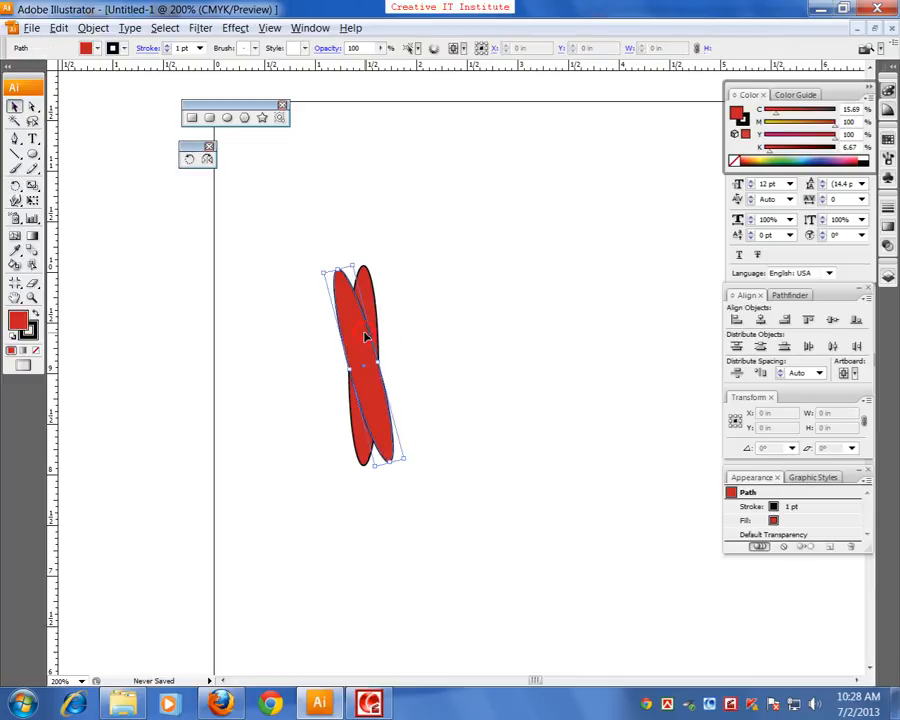
key(ctrl+d)
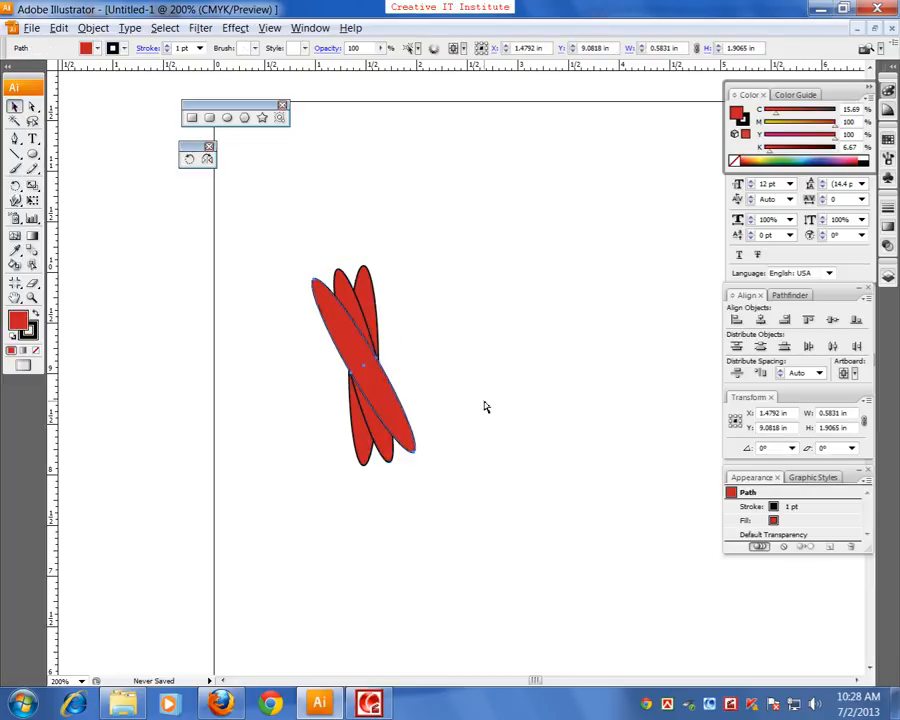
key(ctrl+d)
key(ctrl+d)
key(ctrl+d)
key(ctrl+d)
key(ctrl+d)
key(ctrl+d)
key(ctrl+d)
key(ctrl+d)
key(ctrl+d)
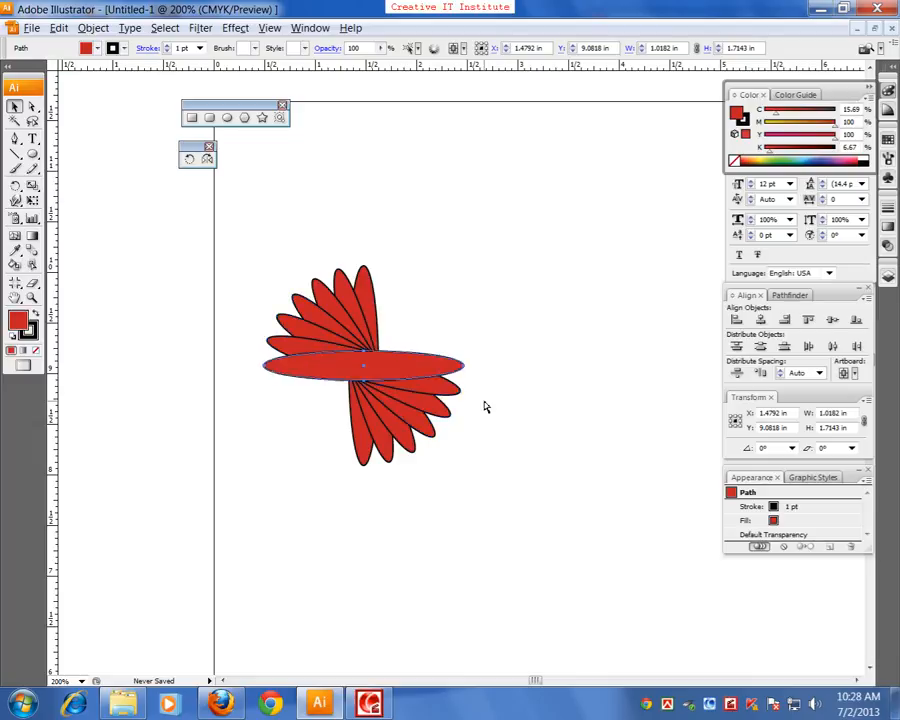
key(ctrl+d)
key(ctrl+d)
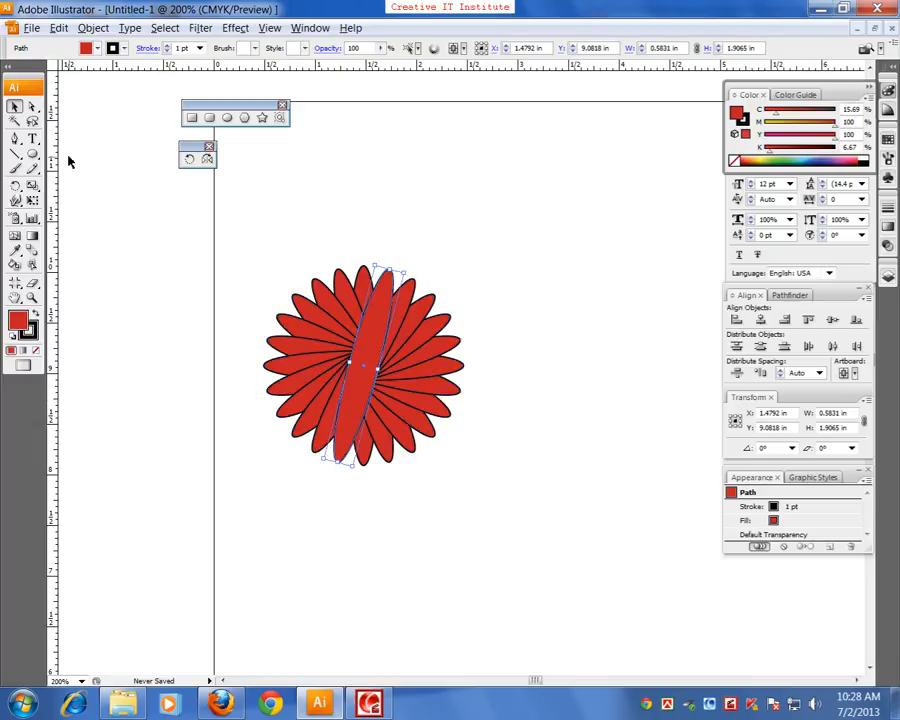
Select all the flower's ellipses, move them up near the top edge of the page, and deselect them
click(14, 107)
drag(241, 267, 495, 492)
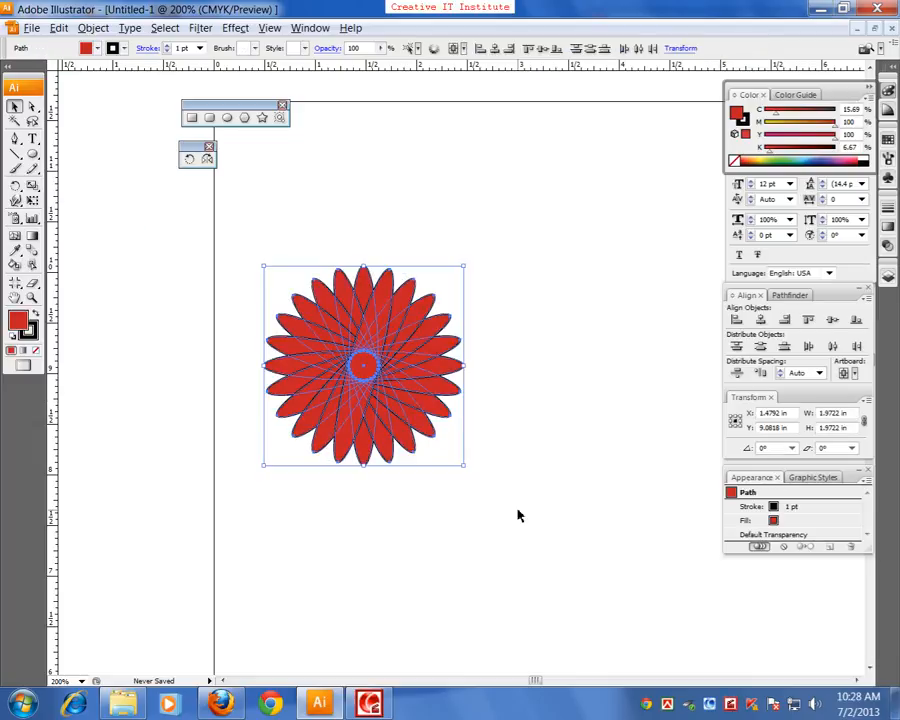
drag(360, 372, 452, 222)
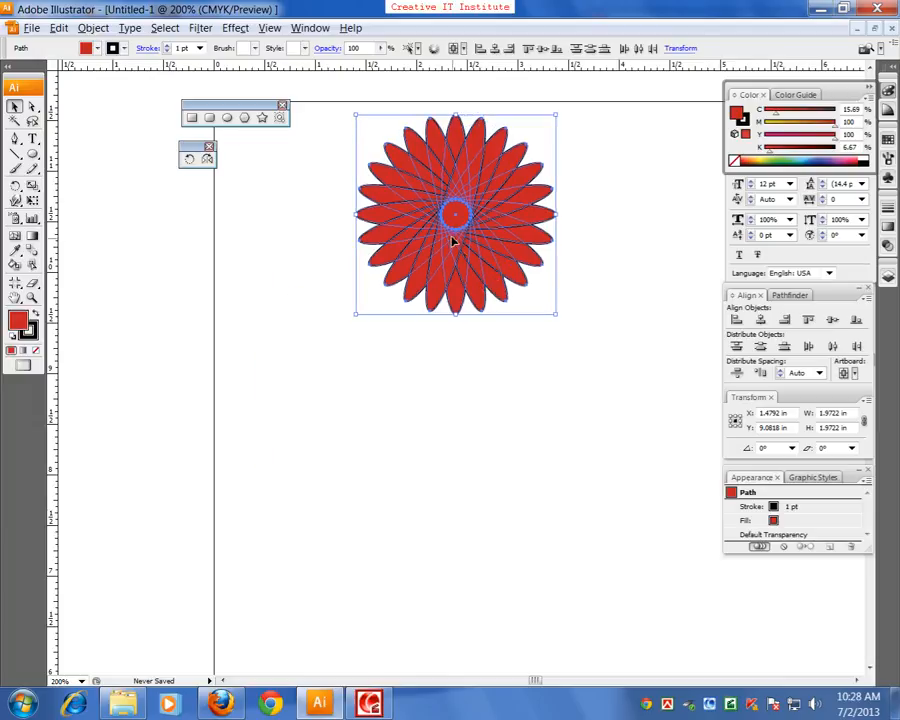
click(474, 337)
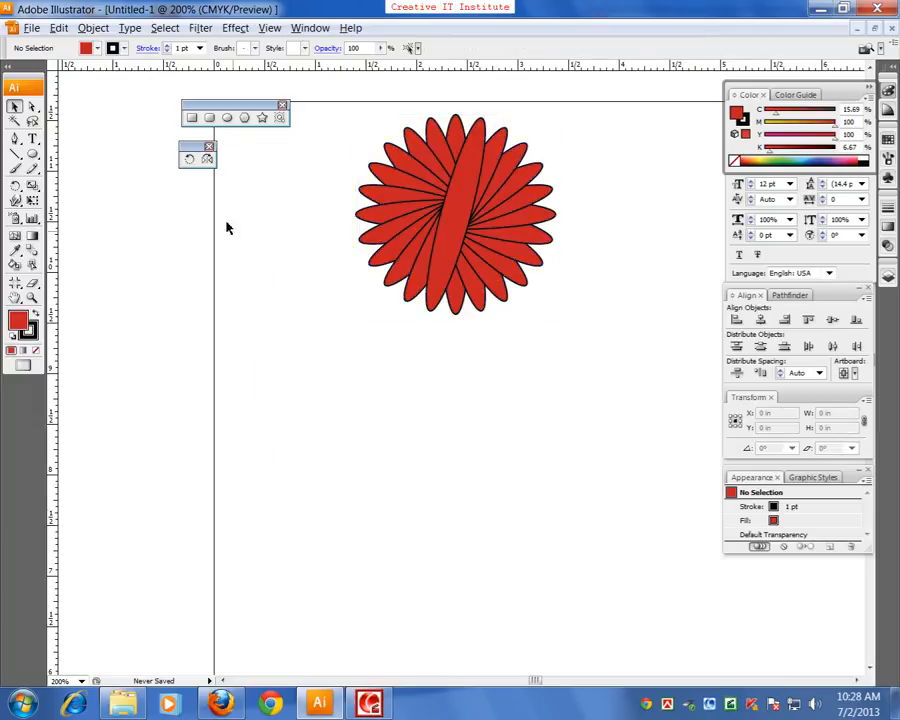
Draw a small upright red ellipse about 0.31 by 0.88 in below the flower
click(227, 117)
scroll(420, 472, down, 1)
drag(386, 364, 418, 453)
click(14, 106)
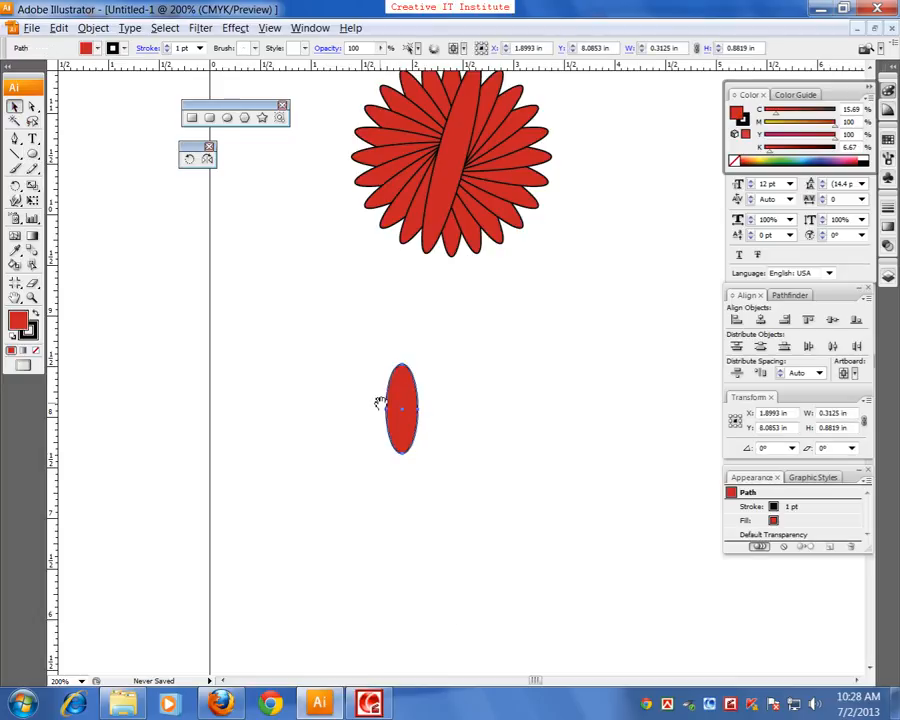
drag(380, 410, 316, 384)
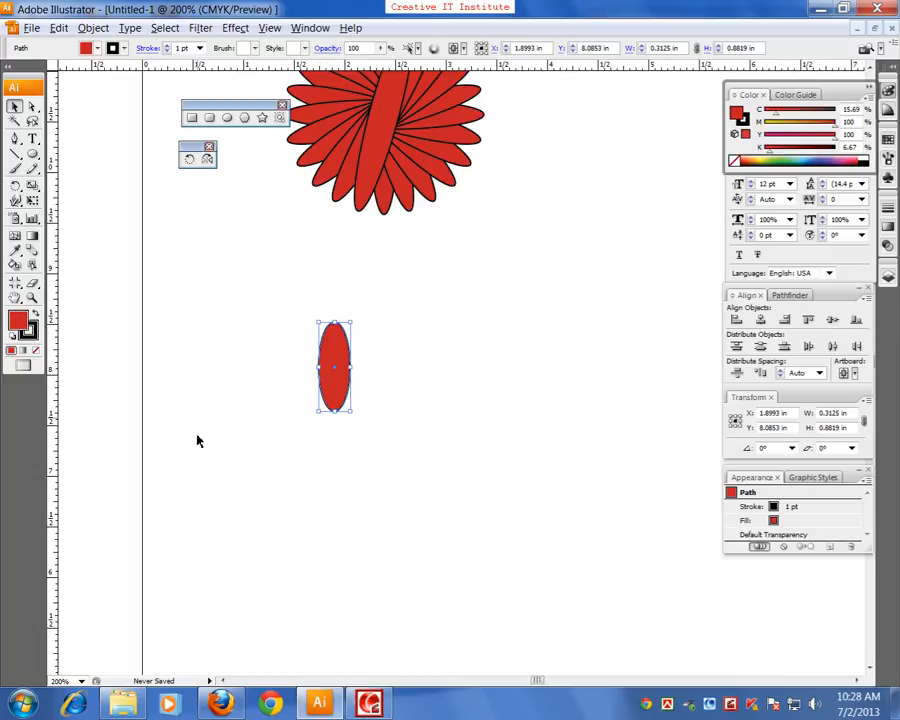
Create a copy of the small red ellipse rotated 15° about a pivot just below its lower end
drag(307, 362, 342, 374)
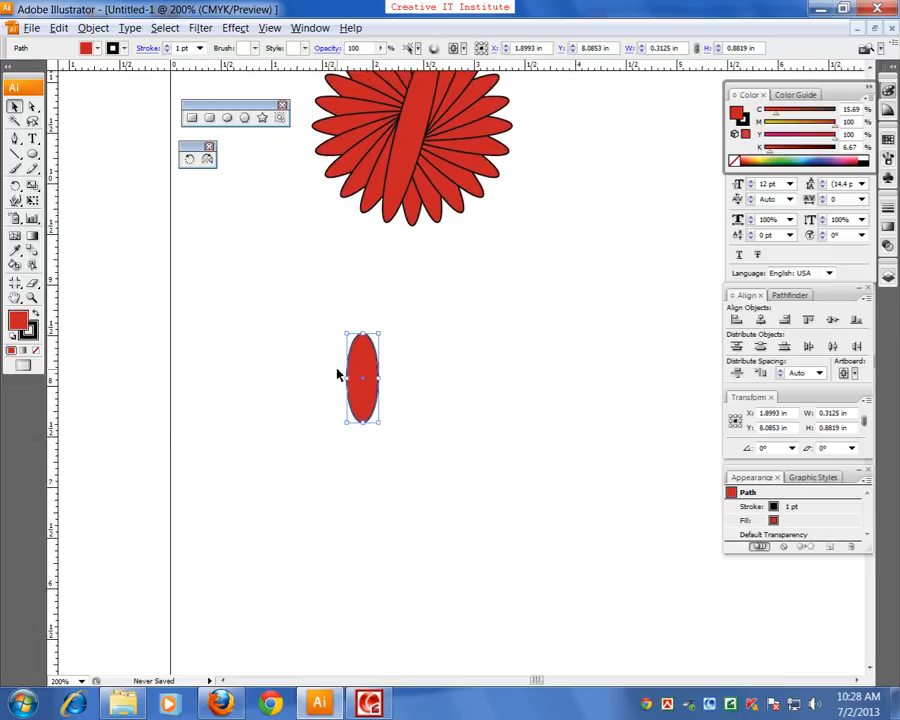
click(188, 159)
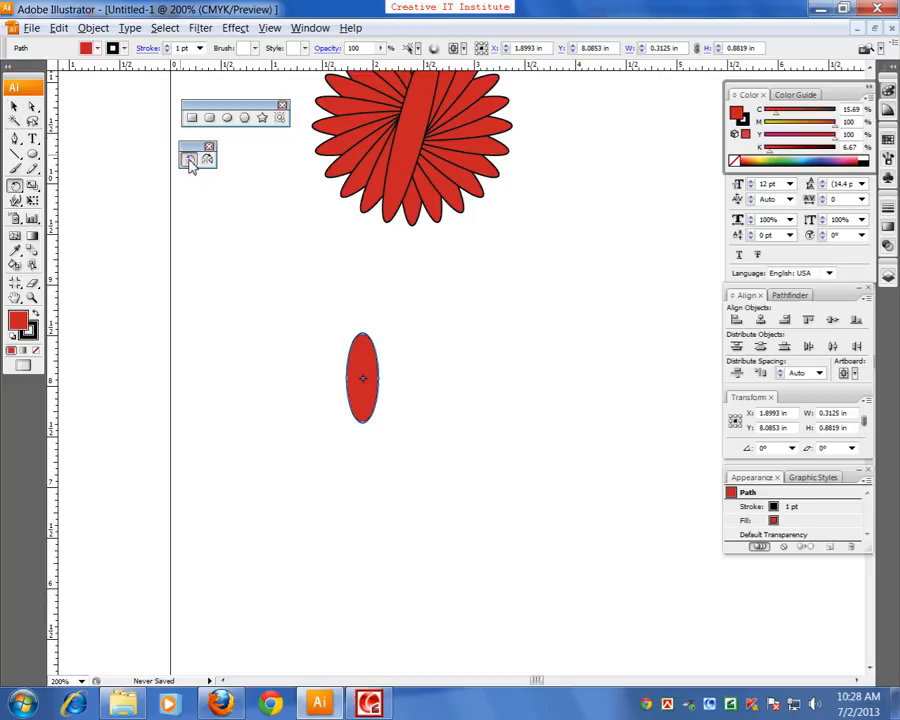
alt+click(362, 433)
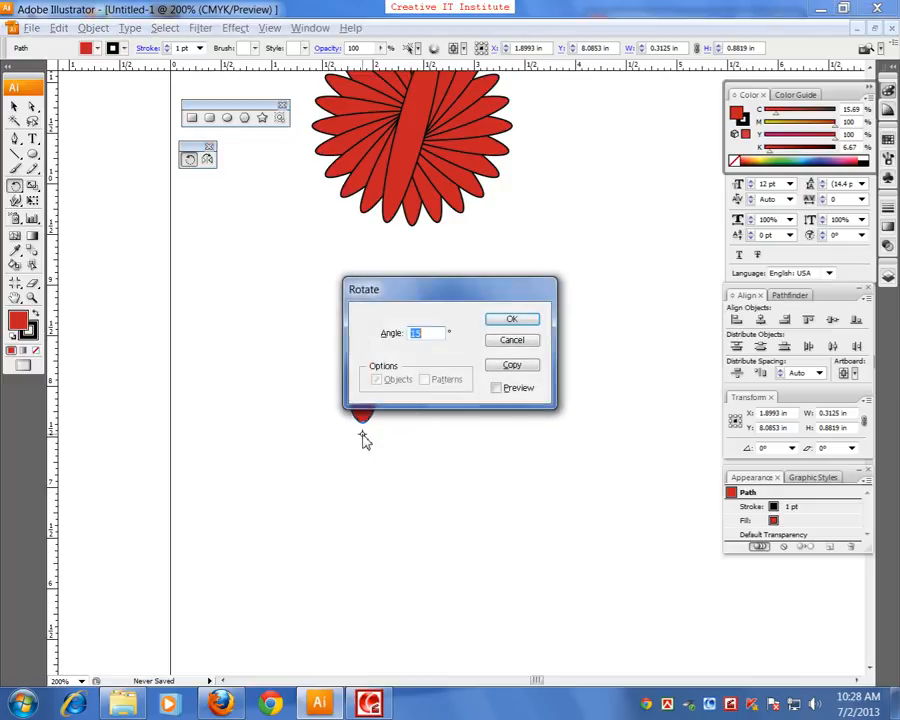
click(510, 366)
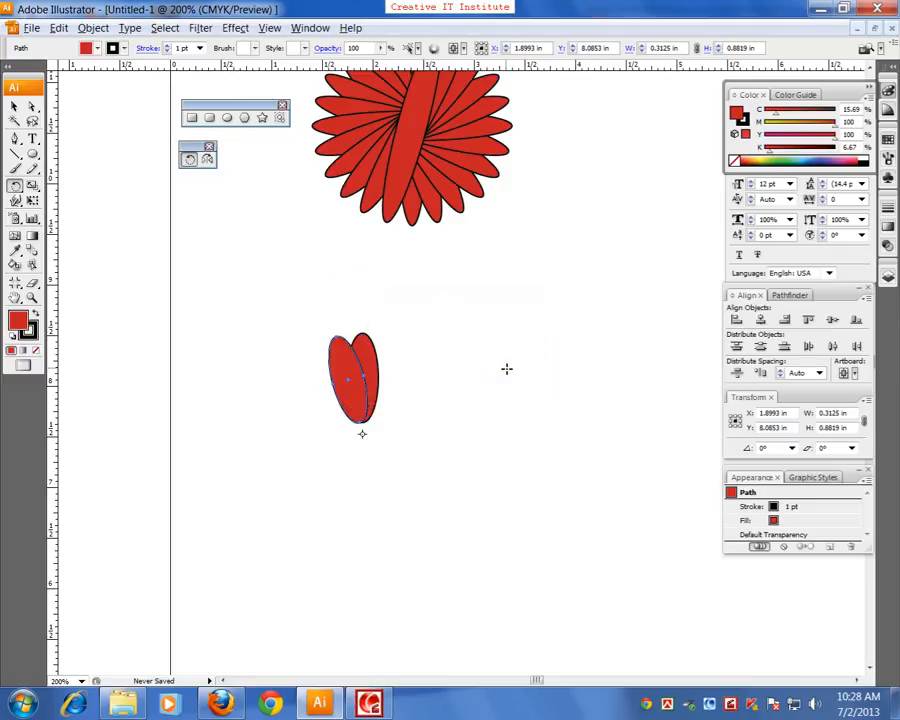
Repeat the rotated copy until the ellipses form a full round flower with an open centre, and deselect it
key(ctrl+d)
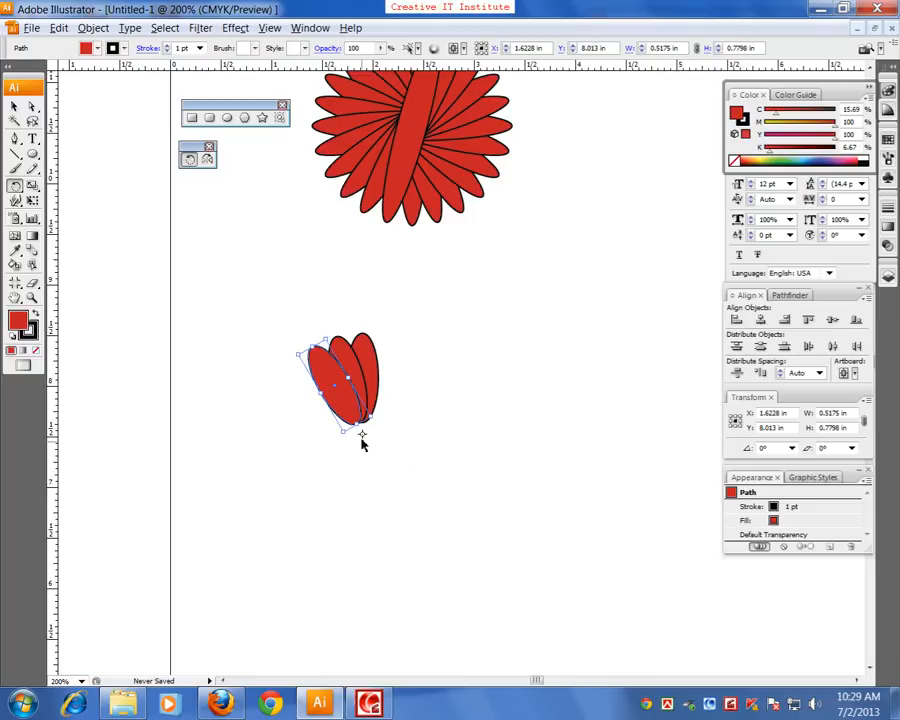
key(ctrl+d)
key(ctrl+d)
key(ctrl+d)
key(ctrl+d)
key(ctrl+d)
key(ctrl+d)
key(ctrl+d)
key(ctrl+d)
key(ctrl+d)
key(ctrl+d)
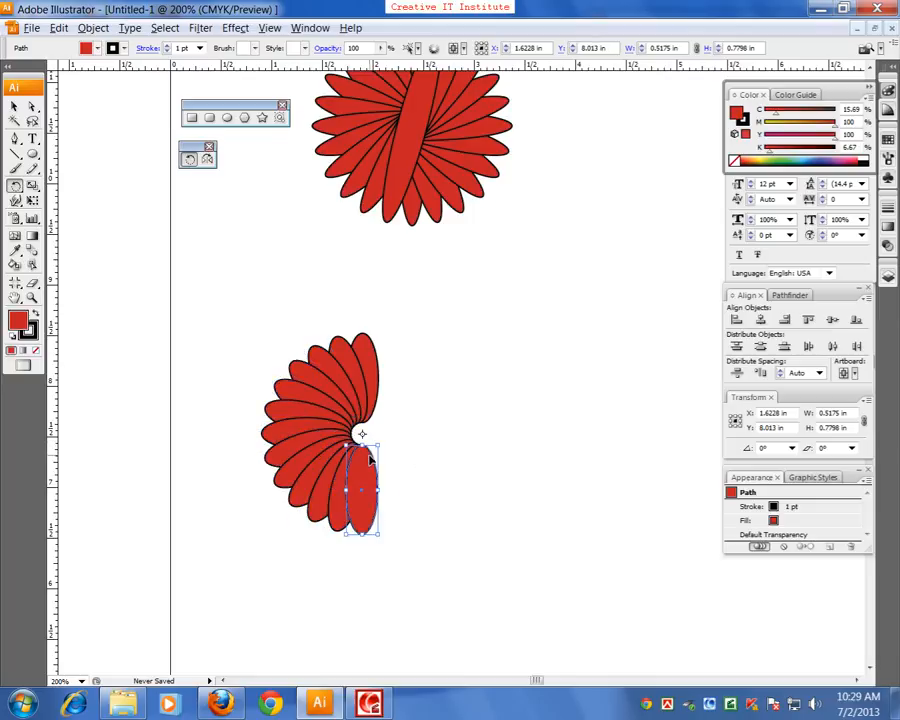
key(ctrl+d)
key(ctrl+d)
key(ctrl+d)
key(ctrl+d)
key(ctrl+d)
key(ctrl+d)
key(ctrl+d)
key(ctrl+d)
key(ctrl+d)
key(ctrl+d)
key(ctrl+d)
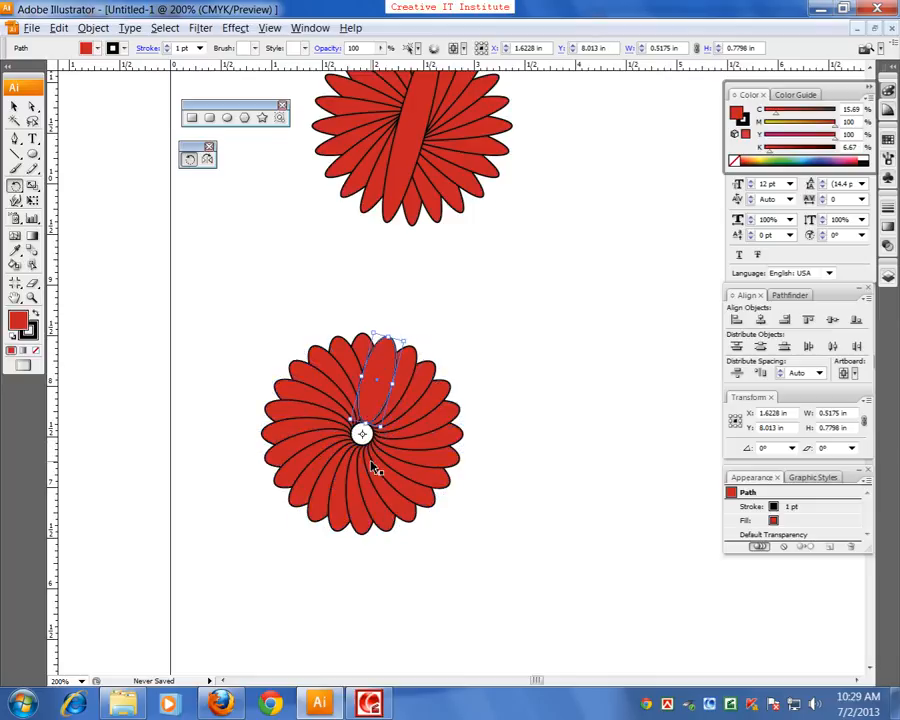
click(14, 106)
click(218, 347)
Select and delete all ellipses of the lower flower, and delete the upper flower as well
key(space)
mouse_move(354, 323)
mouse_down()
mouse_move(360, 456)
mouse_move(340, 522)
mouse_move(348, 346)
mouse_up()
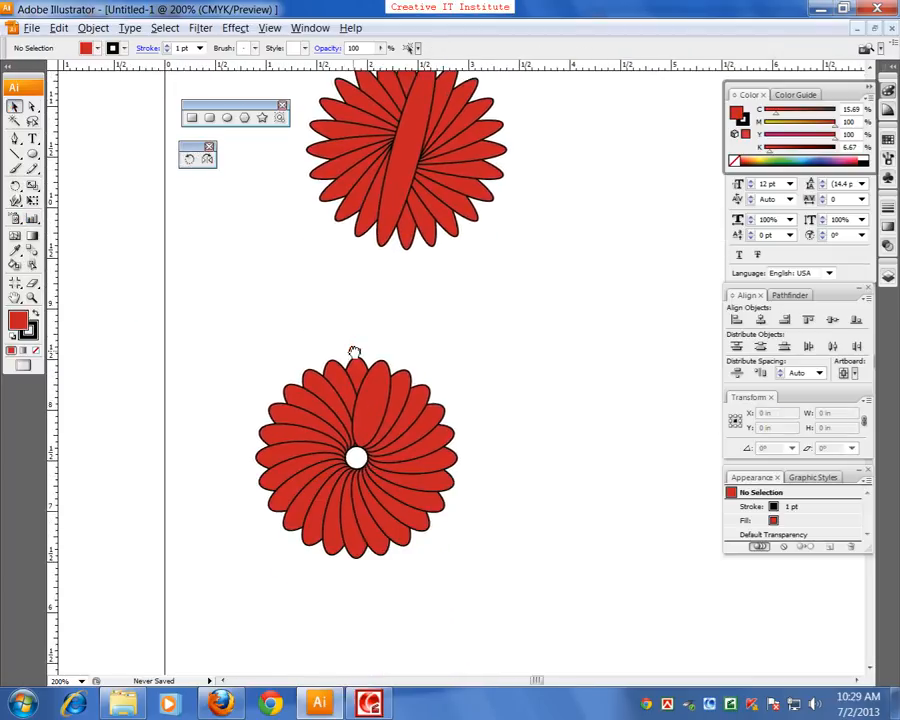
drag(255, 358, 464, 569)
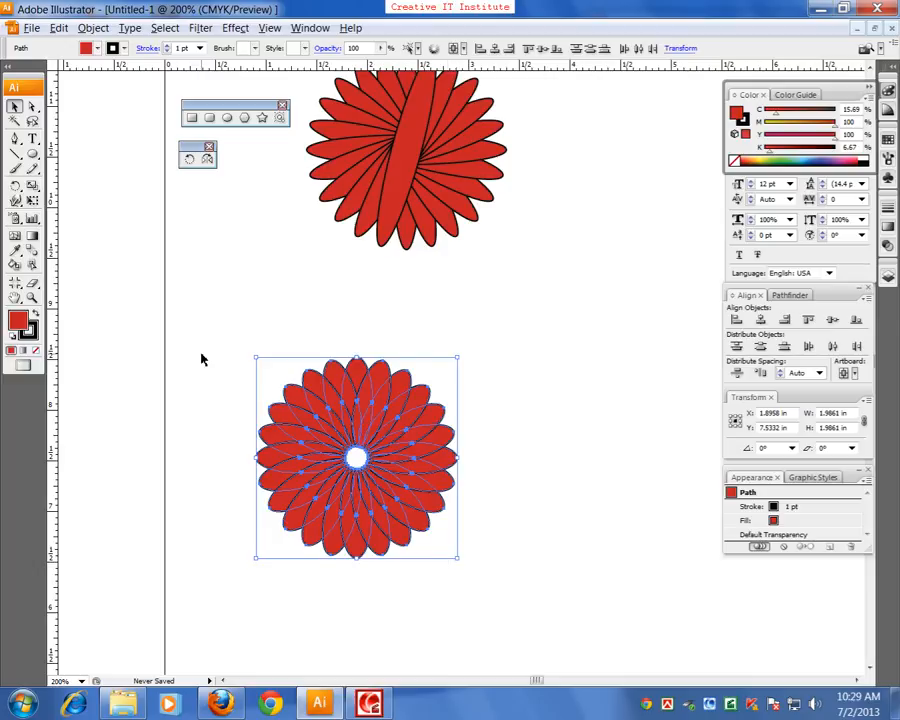
key(Delete)
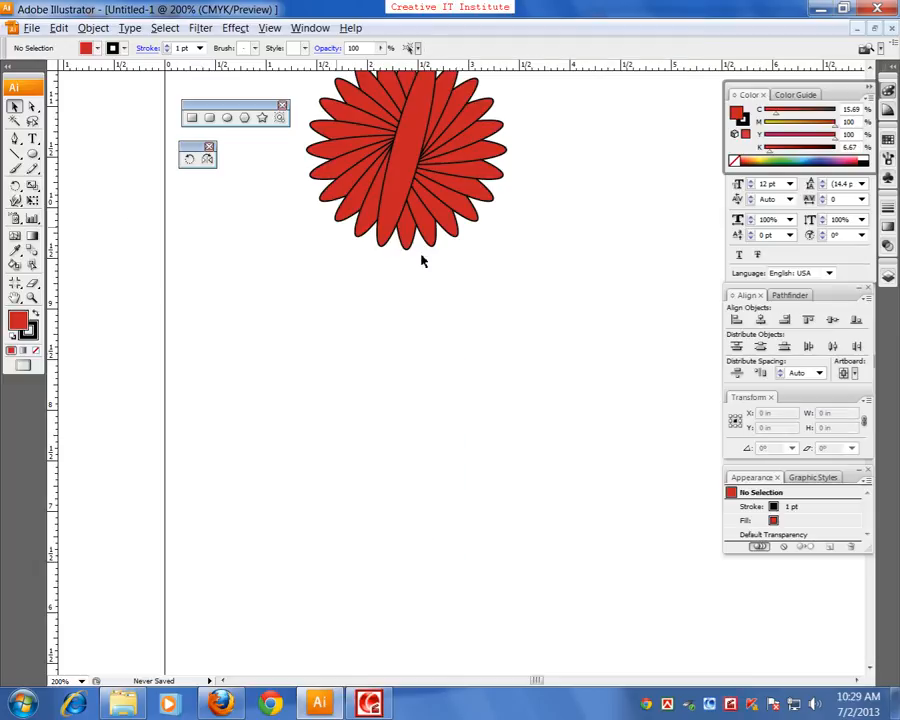
click(377, 154)
key(Delete)
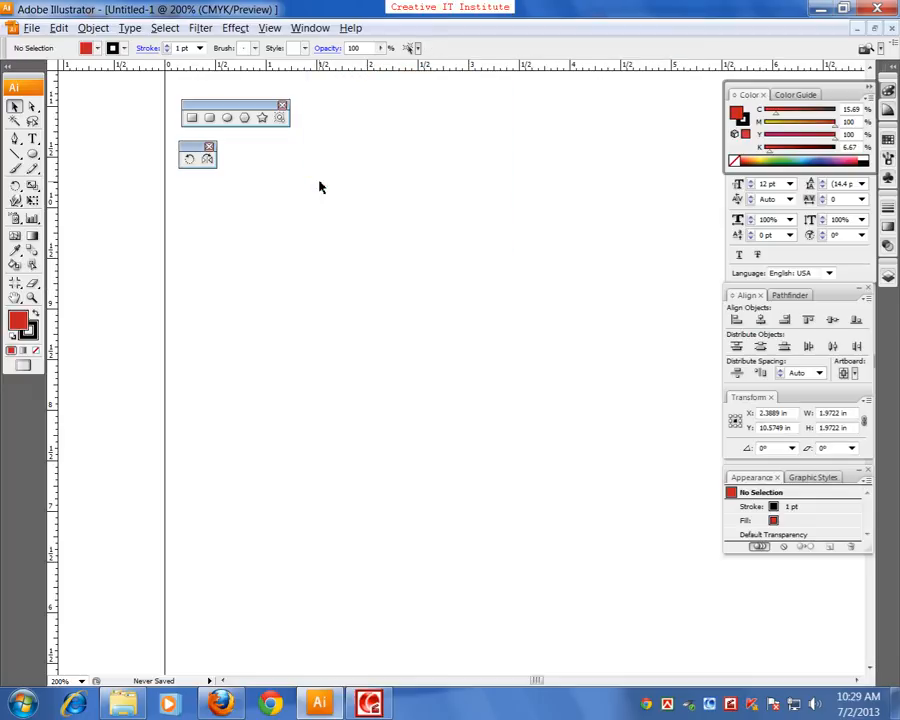
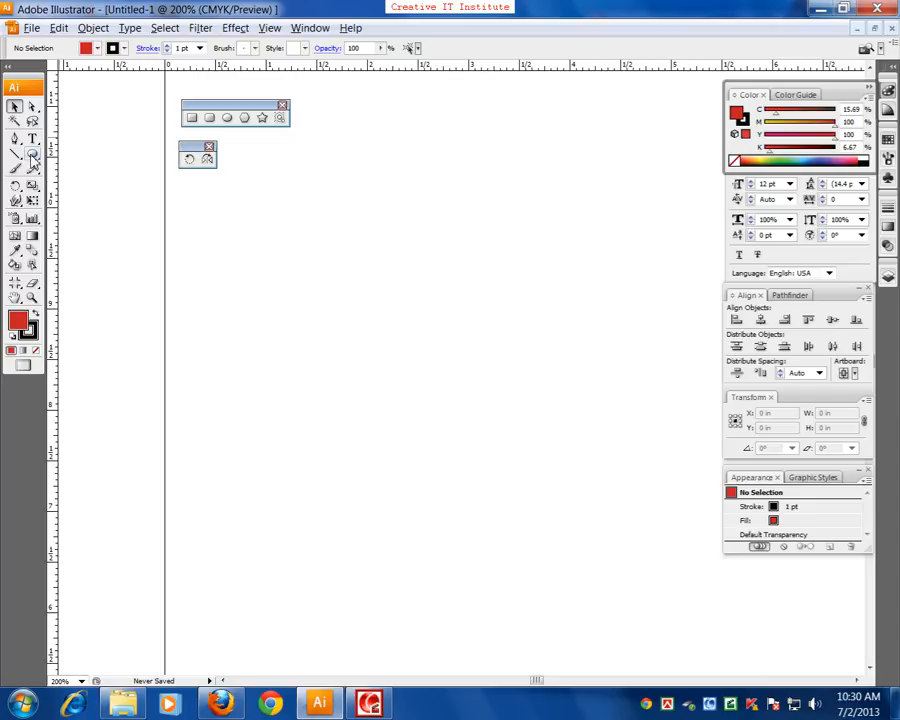
Add the text CREATIVE in the upper part of the artboard and enlarge it to about 3.77 by 1.04 in
click(32, 138)
click(214, 300)
text(CREATIVE)
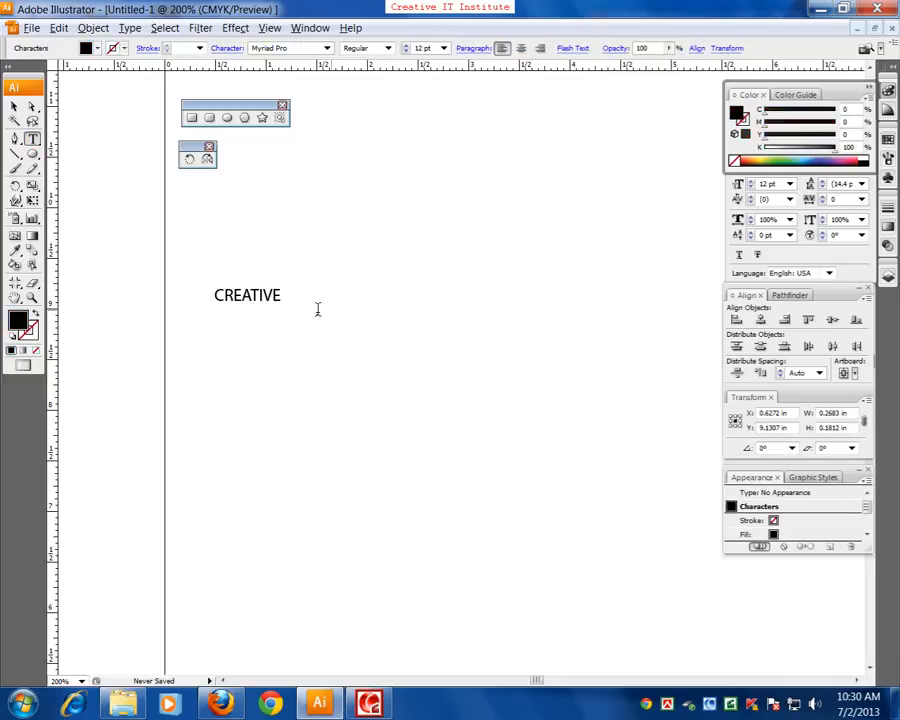
click(14, 106)
click(283, 310)
click(281, 298)
drag(284, 312, 598, 362)
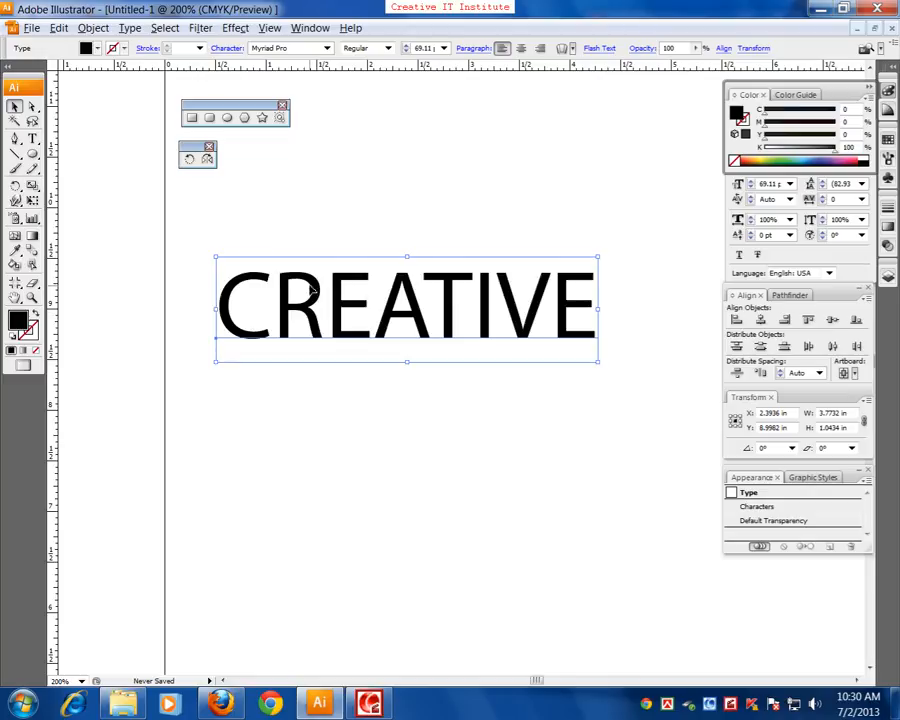
Create a copy of the CREATIVE text reflected across the horizontal axis at its baseline, previewing the vertical axis first
double_click(207, 160)
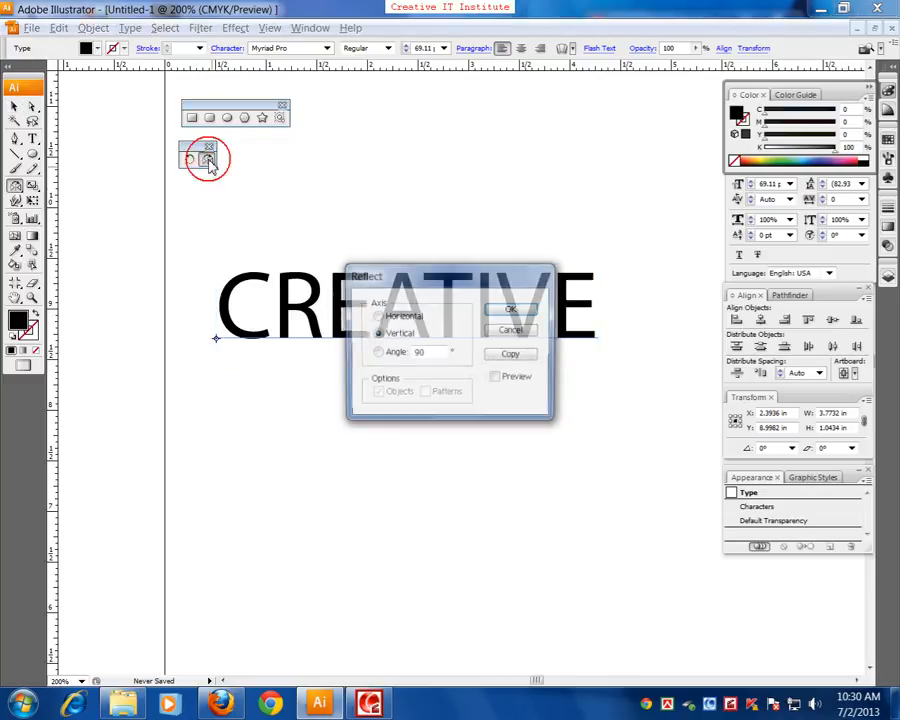
drag(430, 266, 562, 432)
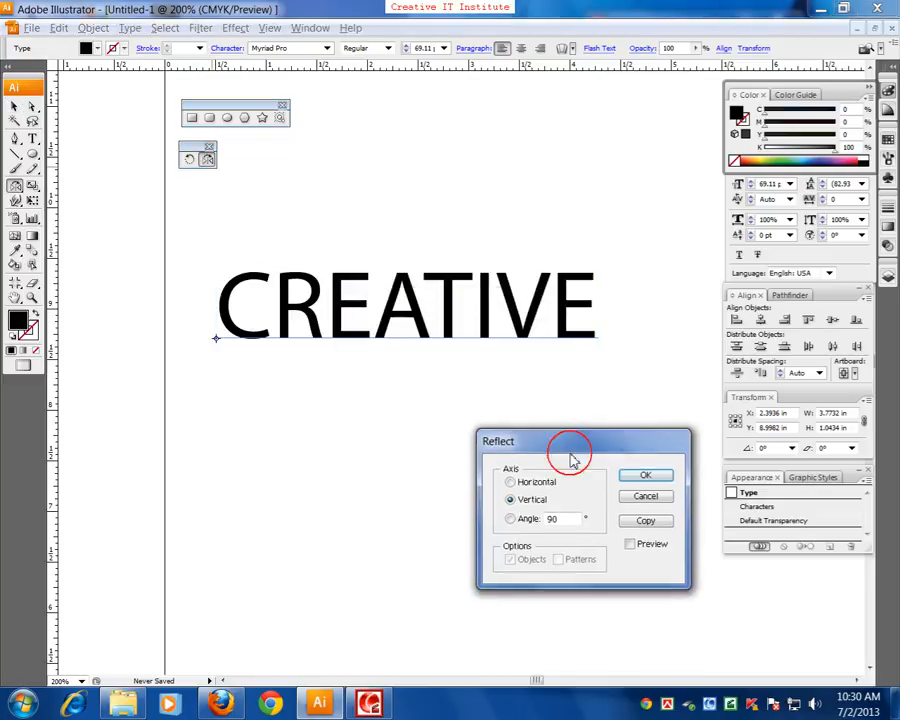
click(625, 547)
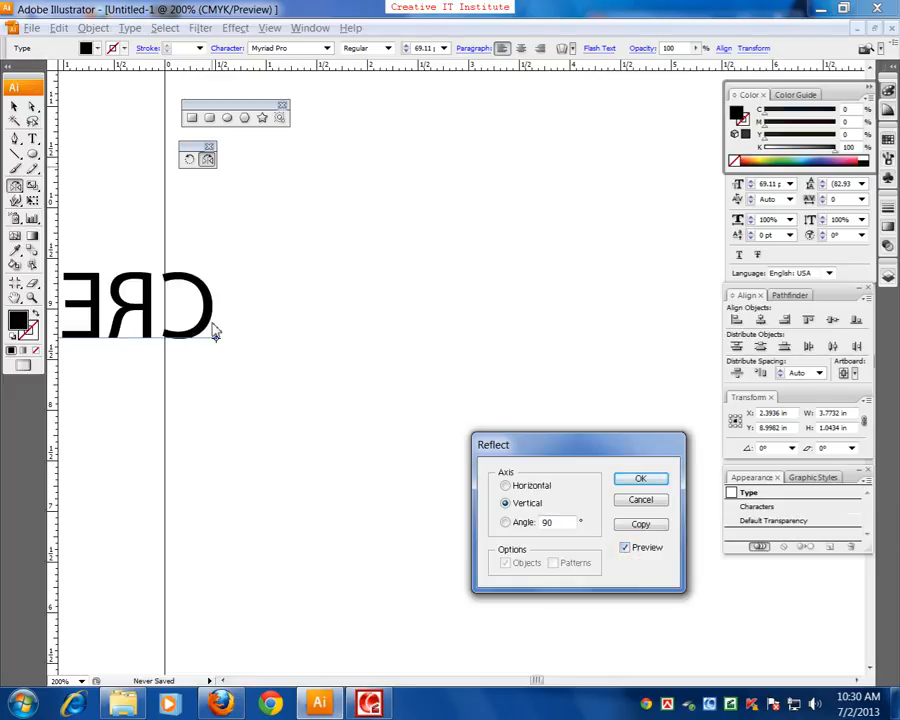
click(505, 485)
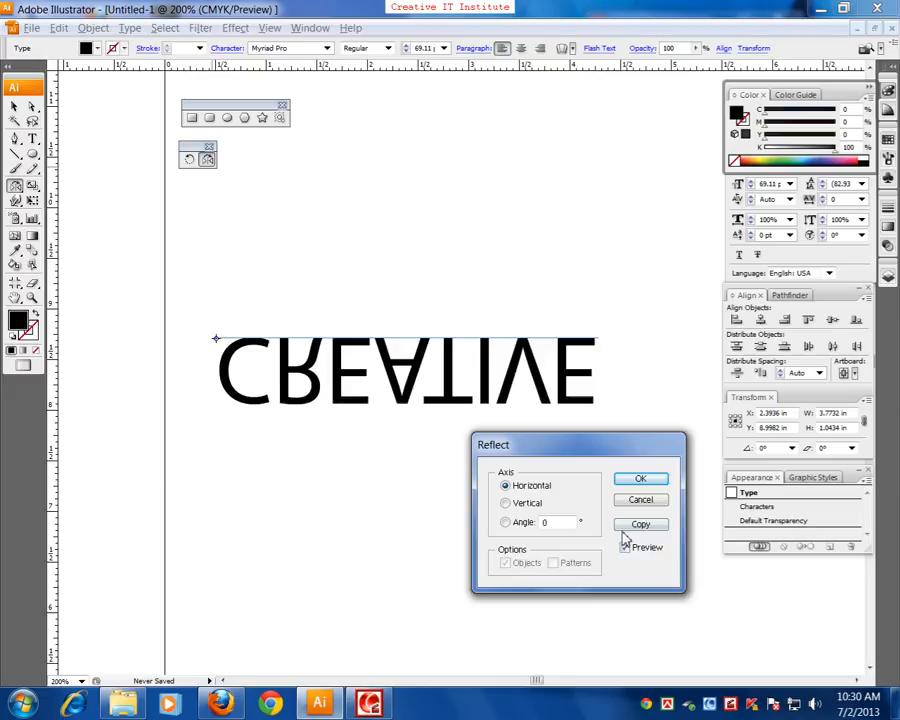
click(628, 527)
Set the opacity of the upside-down CREATIVE copy to 20% and deselect it
click(14, 107)
click(139, 222)
drag(236, 459, 290, 398)
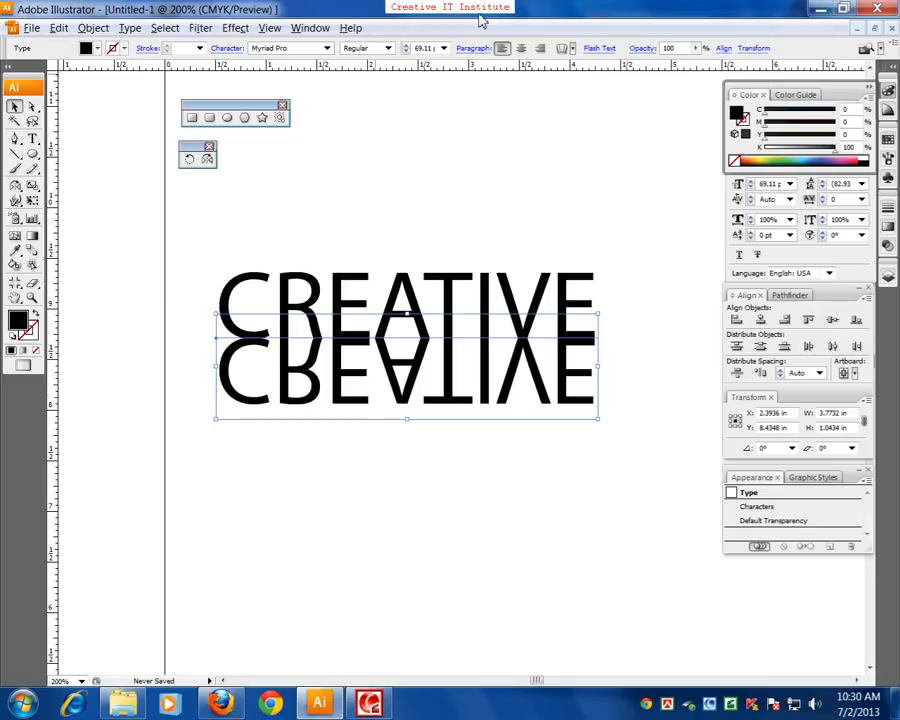
click(887, 245)
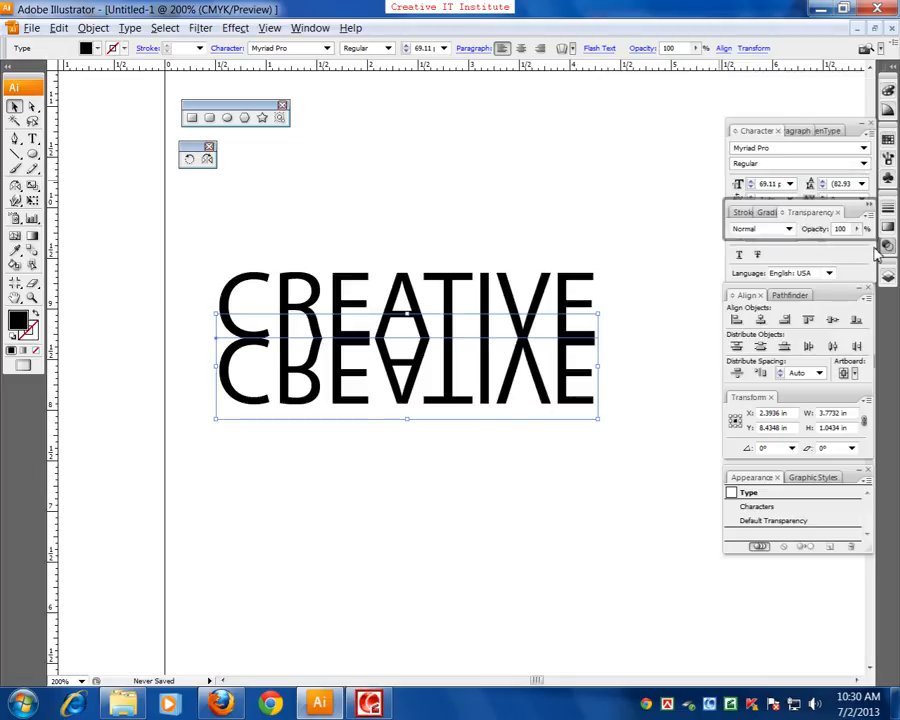
drag(858, 229, 801, 256)
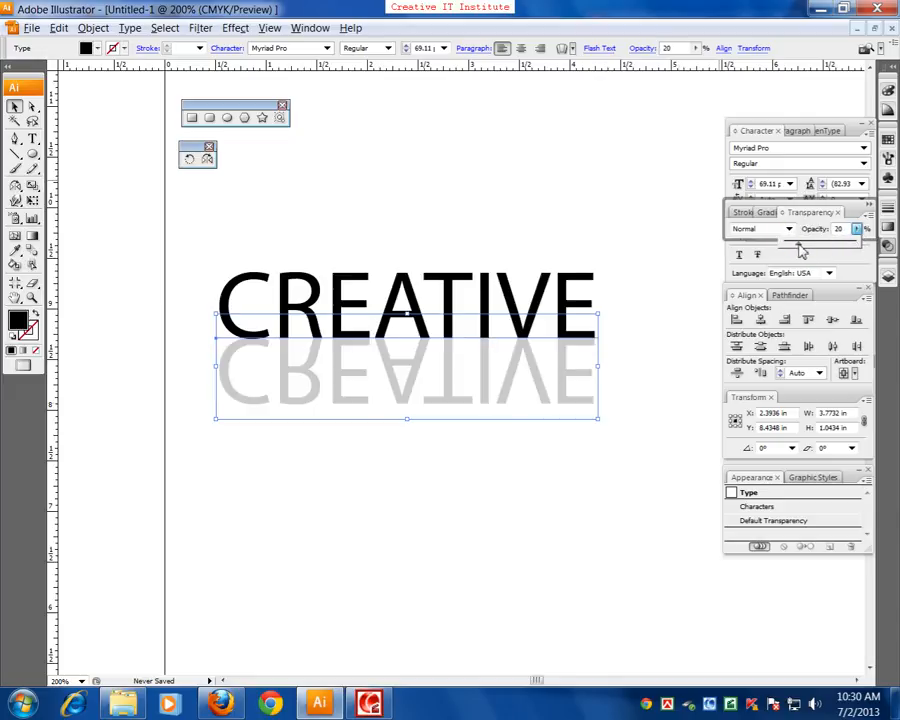
click(609, 404)
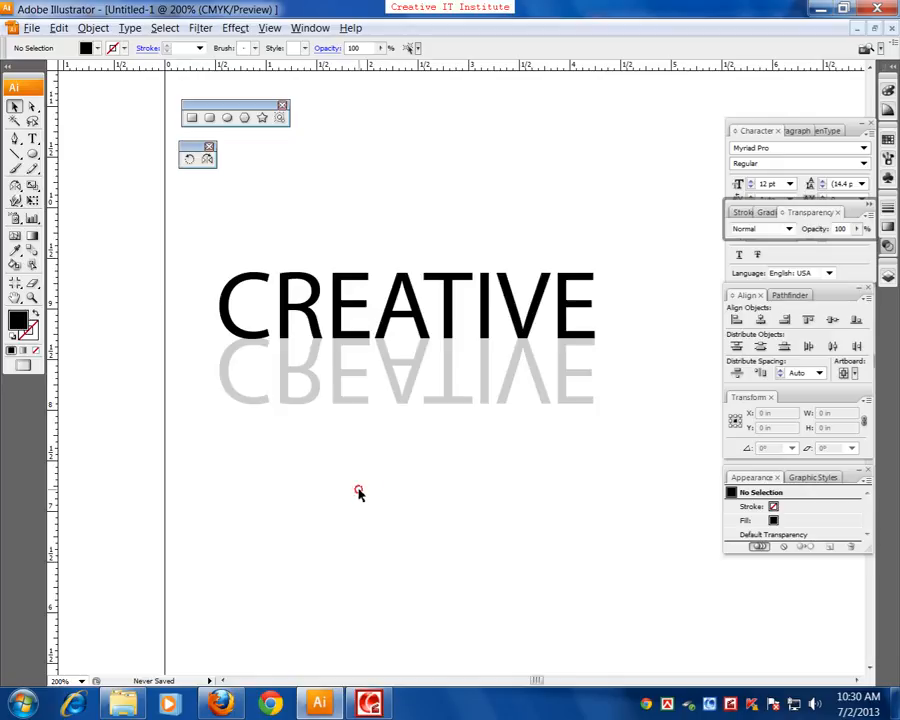
Delete the CREATIVE text together with its faded reflection
click(492, 327)
key(Delete)
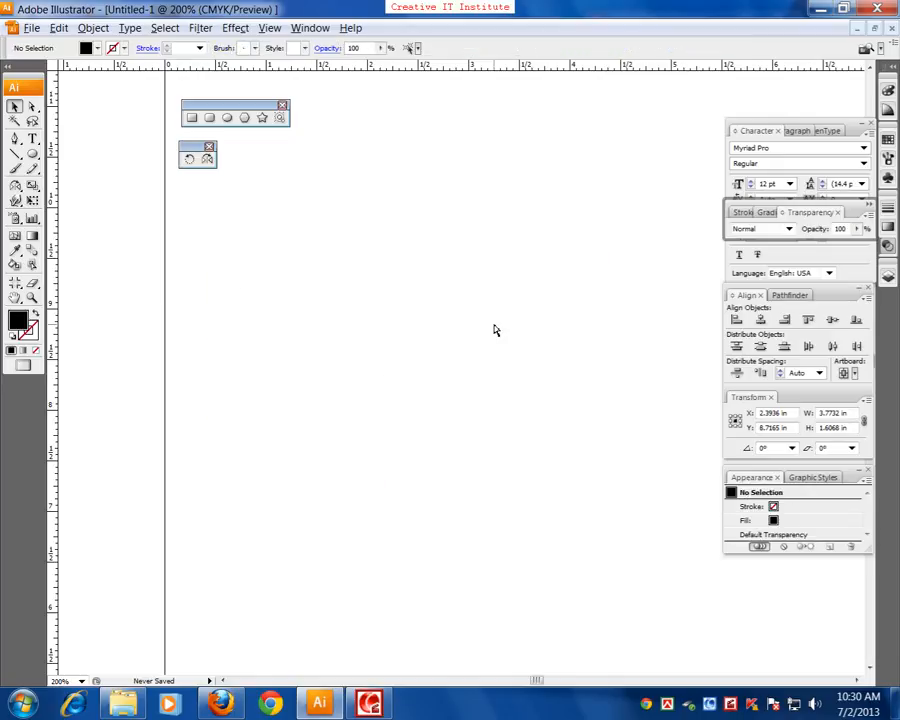
key(ctrl+minus)
drag(494, 328, 375, 368)
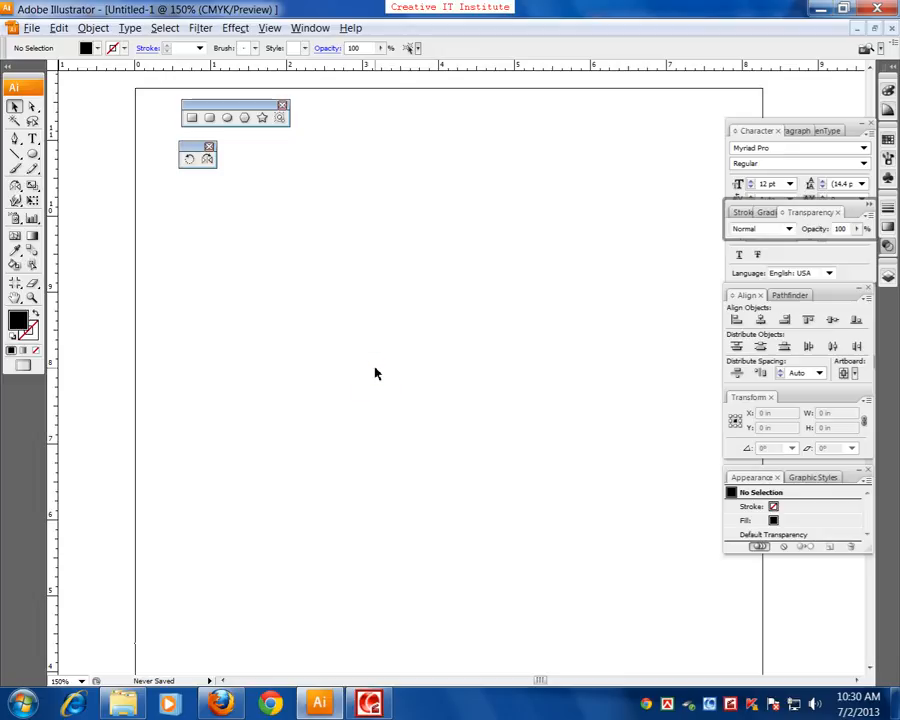
Show the document grid and examine its subdivisions
click(269, 27)
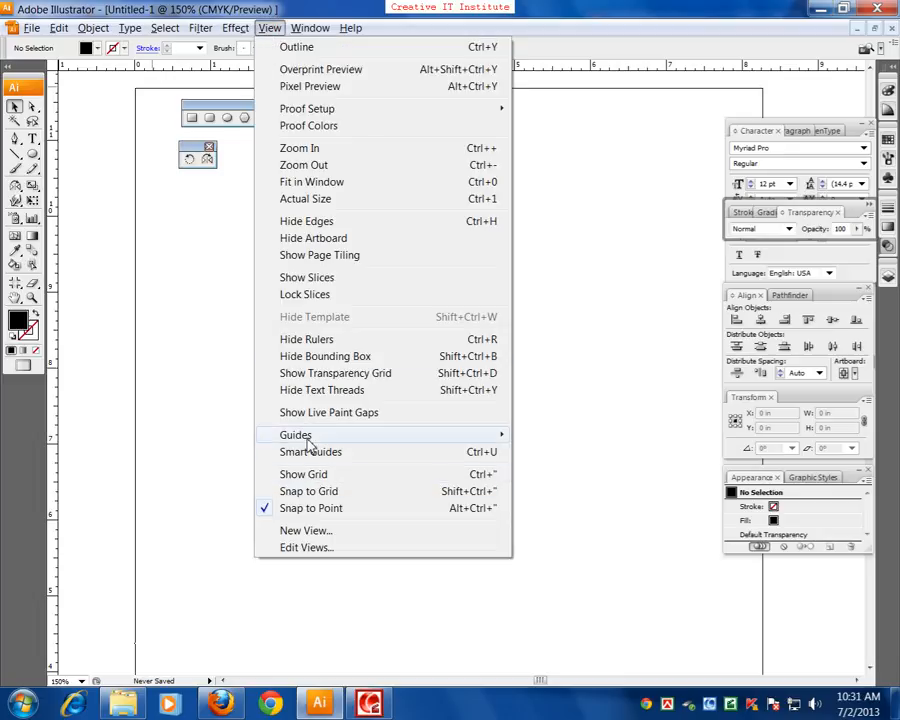
mouse_move(309, 441)
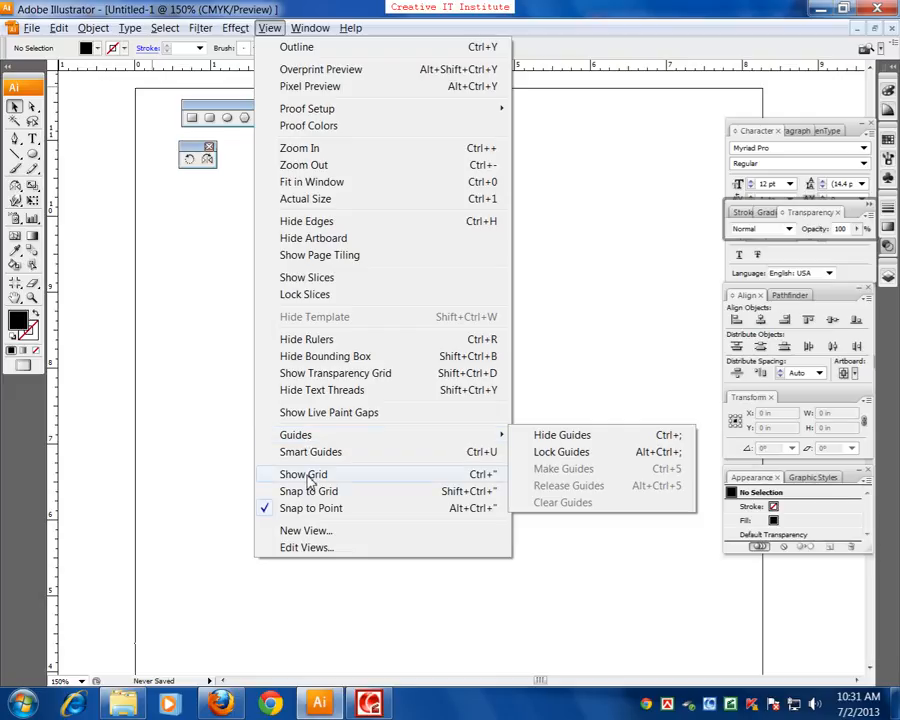
click(306, 475)
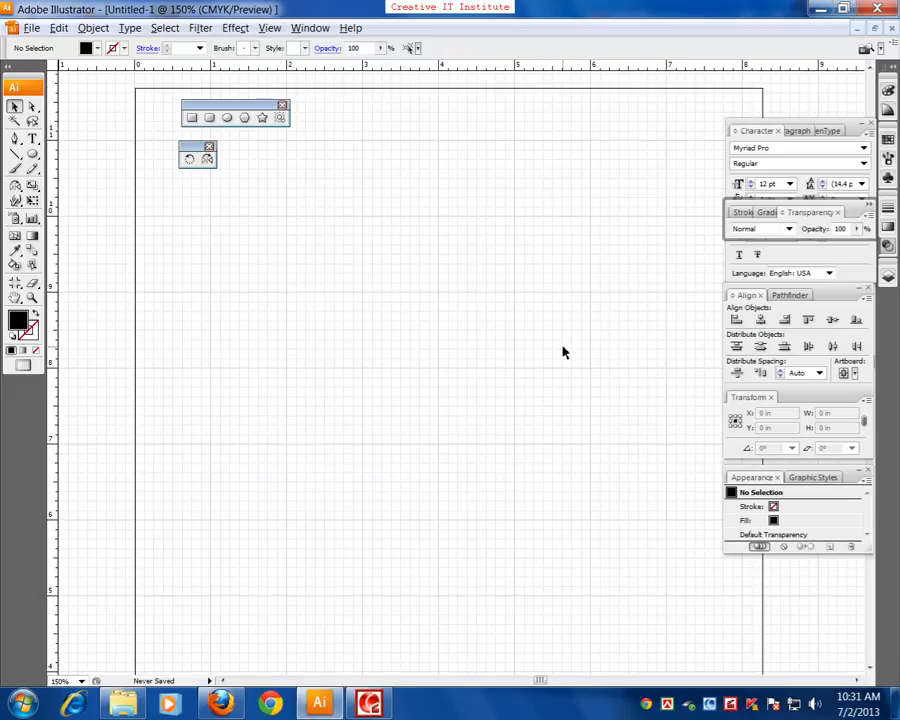
key(ctrl+equal)
key(ctrl+equal)
key(ctrl+equal)
key(ctrl+equal)
key(ctrl+equal)
key(ctrl+equal)
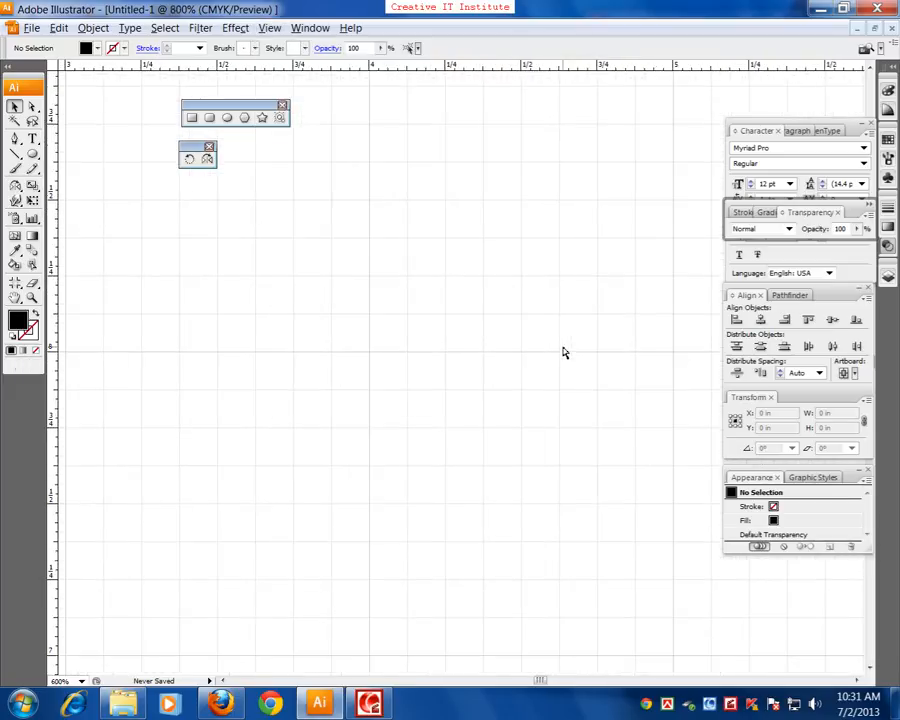
key(ctrl+minus)
key(ctrl+minus)
key(ctrl+minus)
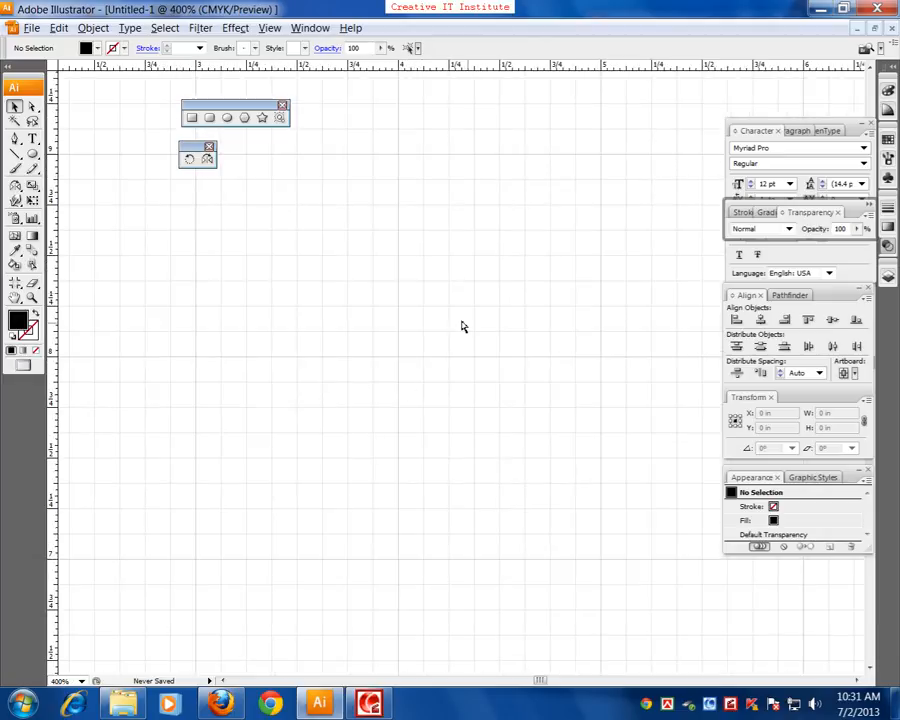
key(ctrl+minus)
drag(454, 322, 476, 360)
key(ctrl+plus)
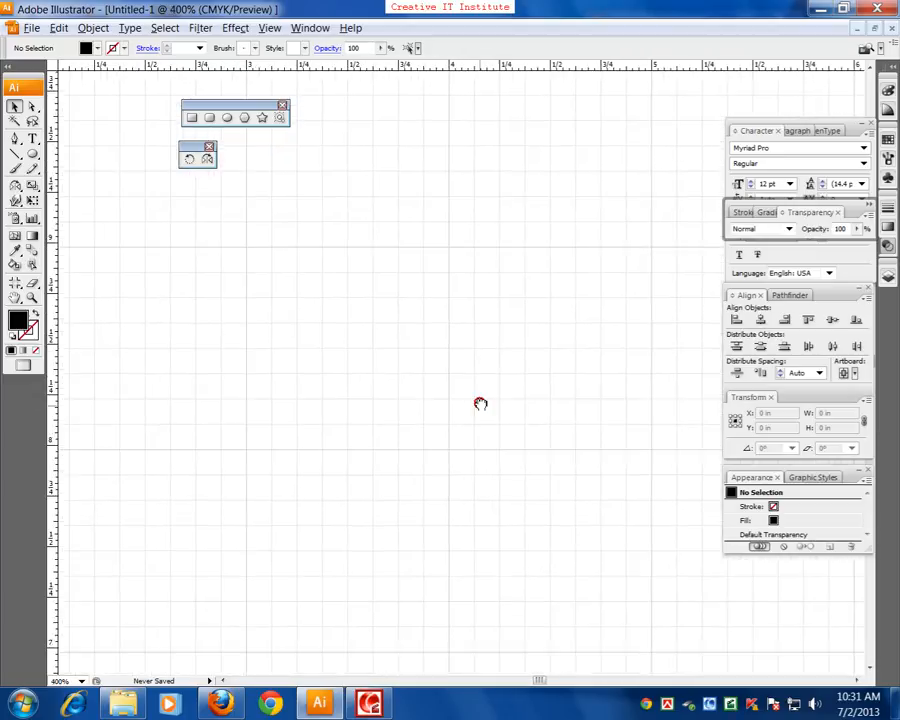
Start a half-shirt outline with the Pen tool, curving the neckline from about X 4, Y 8.75 in to X 3.75, Y 9 in
click(16, 140)
drag(195, 346, 187, 352)
drag(493, 329, 492, 317)
click(438, 300)
drag(390, 265, 379, 212)
click(389, 249)
drag(352, 282, 407, 261)
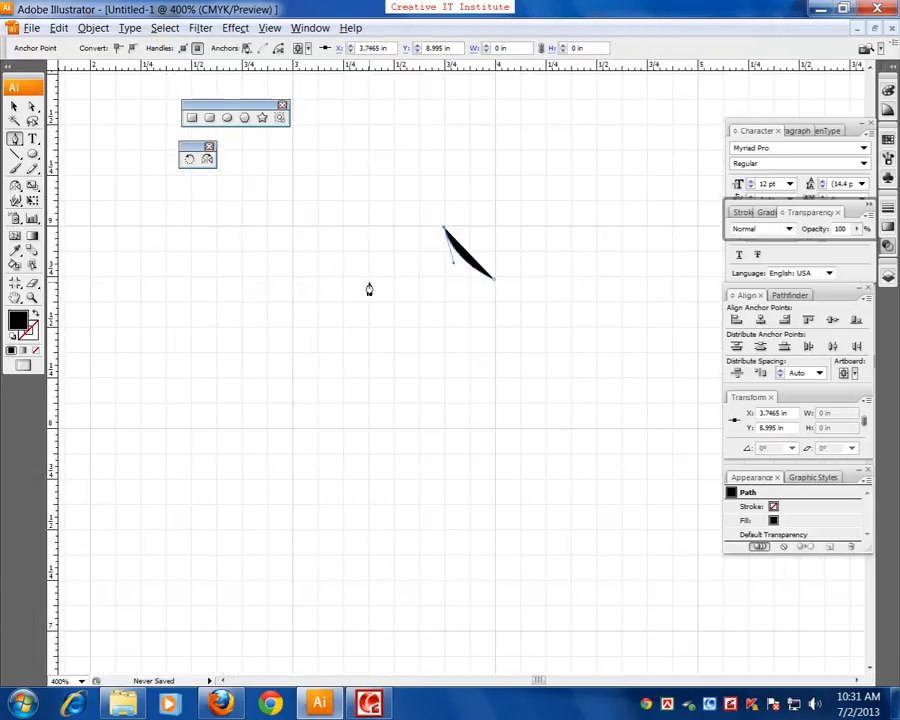
Continue the outline with straight segments for the shoulder, the short sleeve and its cuff, up to the underarm at about X 3.45, Y 8.18 in
click(342, 279)
drag(342, 281, 368, 249)
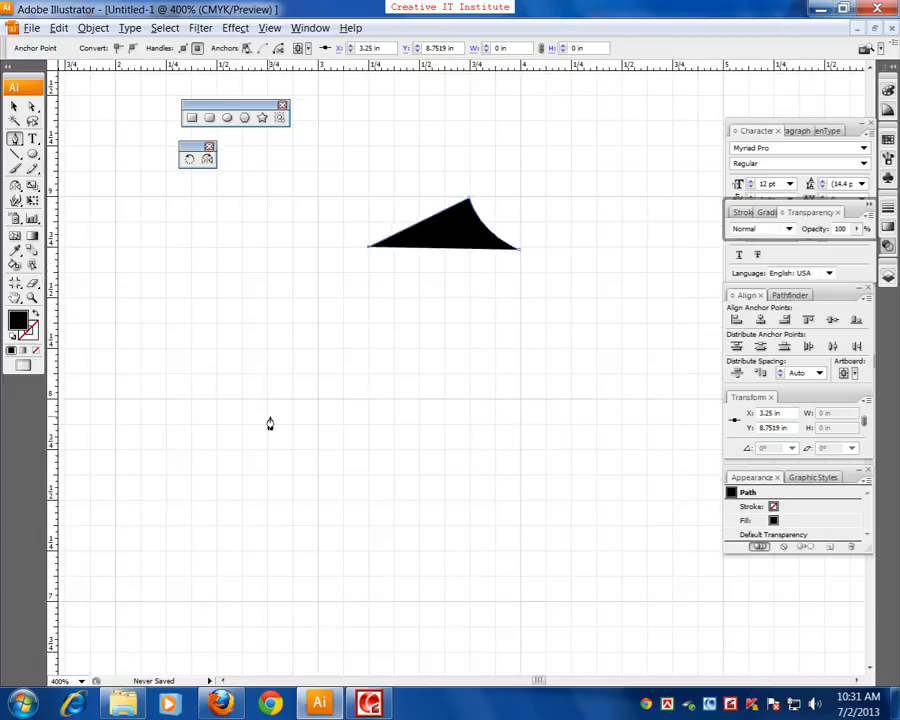
click(286, 398)
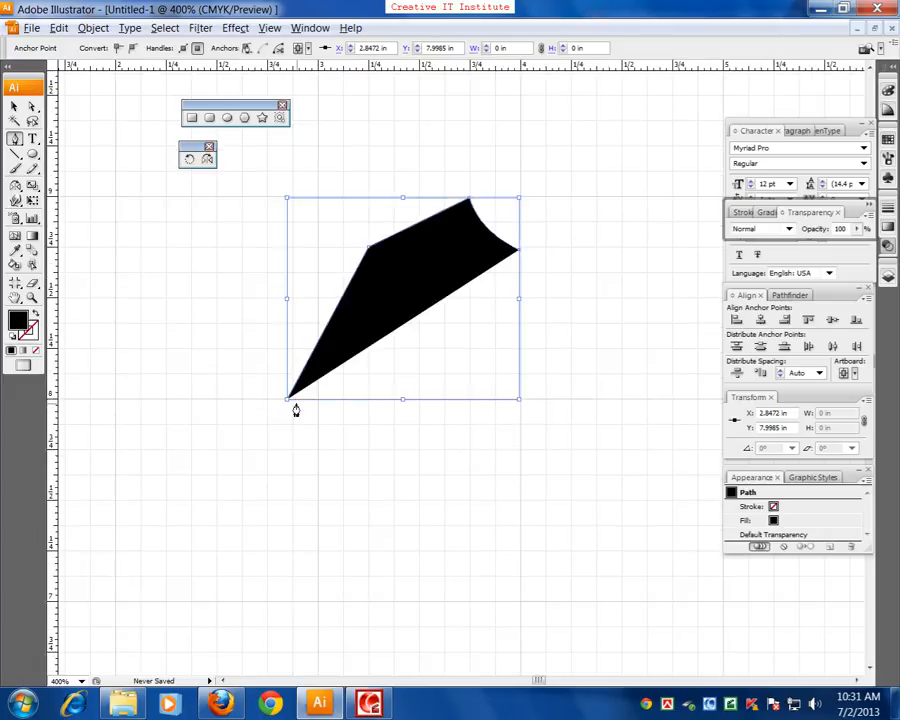
click(363, 446)
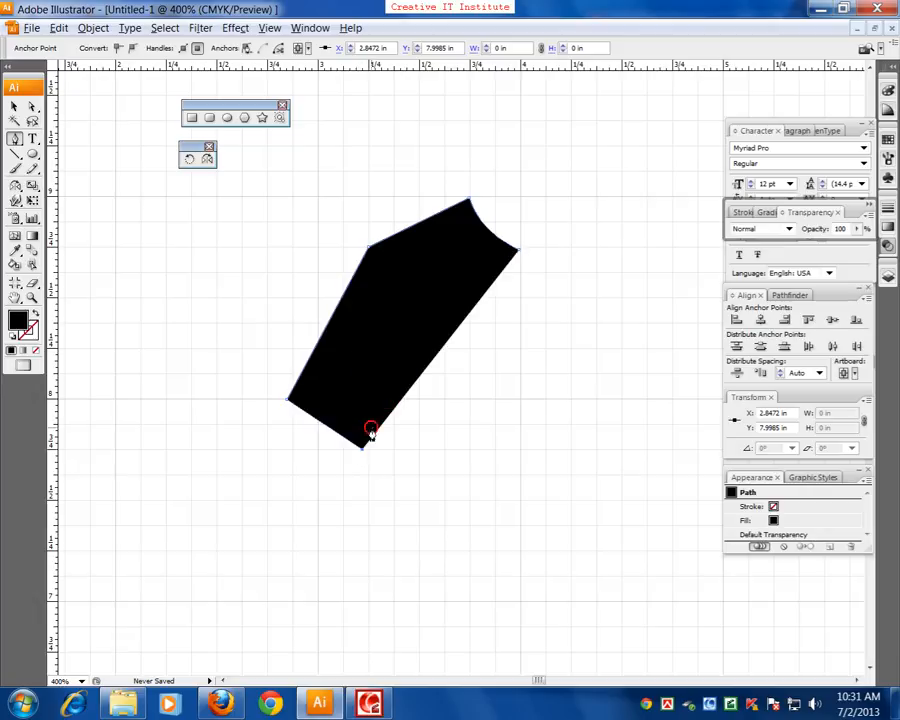
click(410, 362)
drag(384, 512, 397, 341)
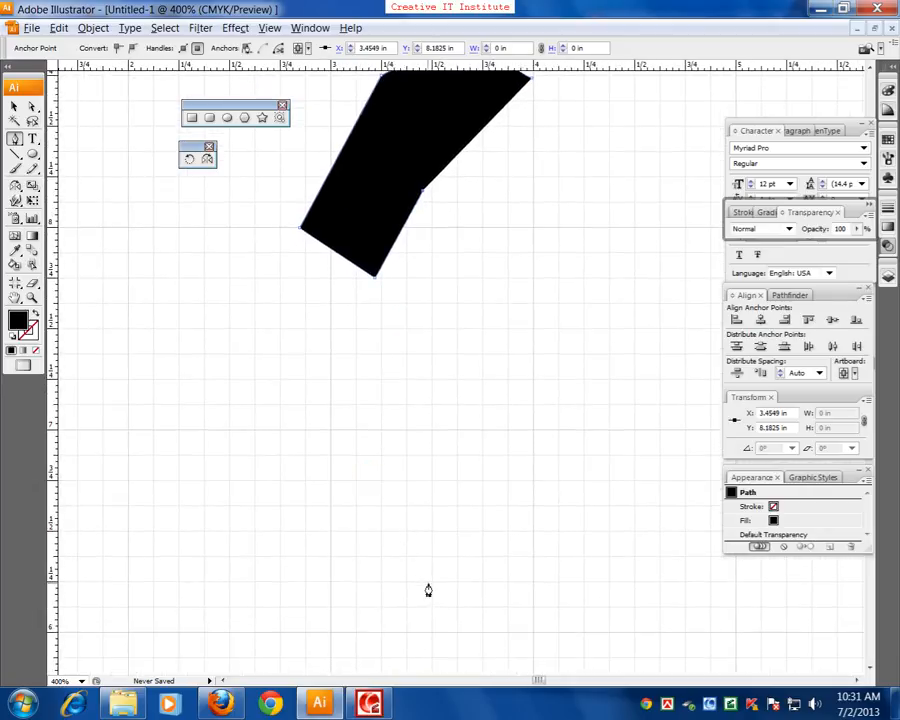
Add a curved side seam down to about Y 6.25 in and a straight hem to X 4 in, and deselect the half shirt
drag(428, 590, 389, 650)
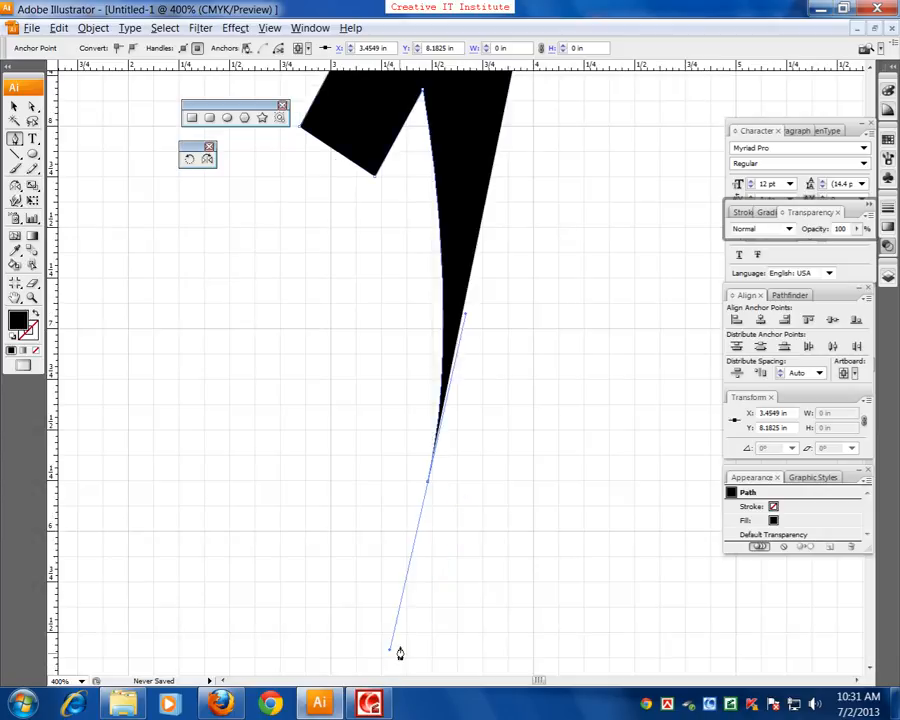
click(426, 482)
key(ctrl+z)
click(429, 481)
click(533, 481)
drag(499, 370, 444, 450)
key(ctrl+minus)
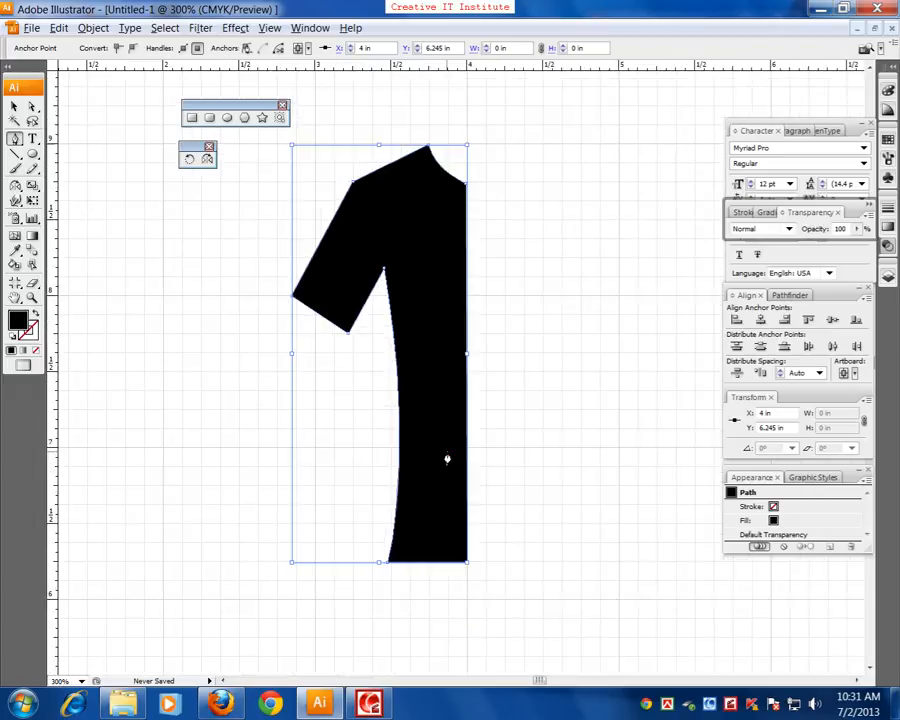
drag(482, 403, 482, 457)
click(14, 108)
click(169, 306)
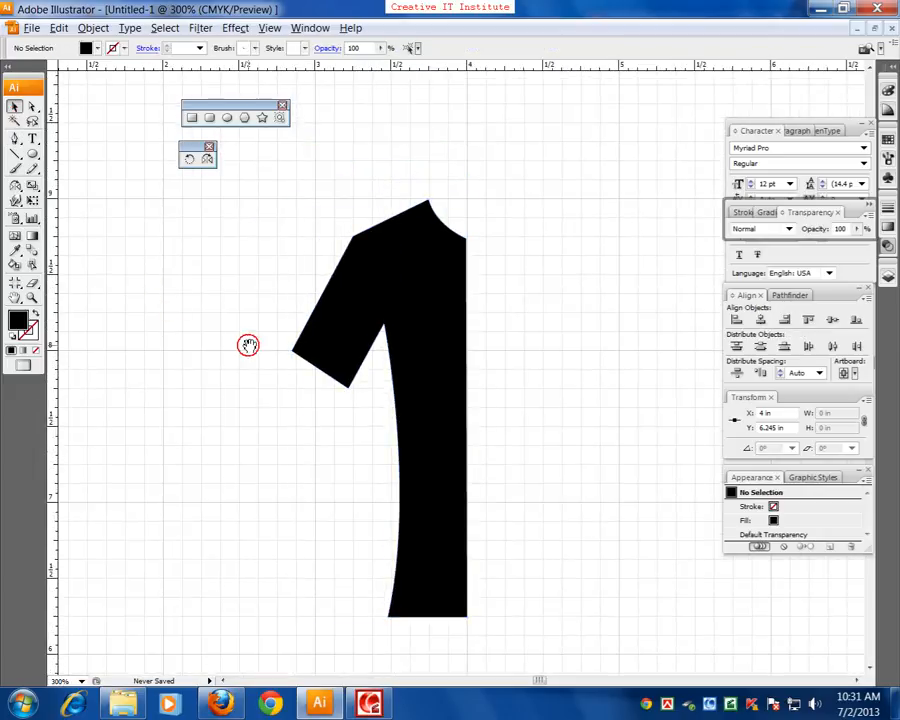
drag(261, 370, 265, 349)
drag(297, 281, 358, 358)
key(ctrl+plus)
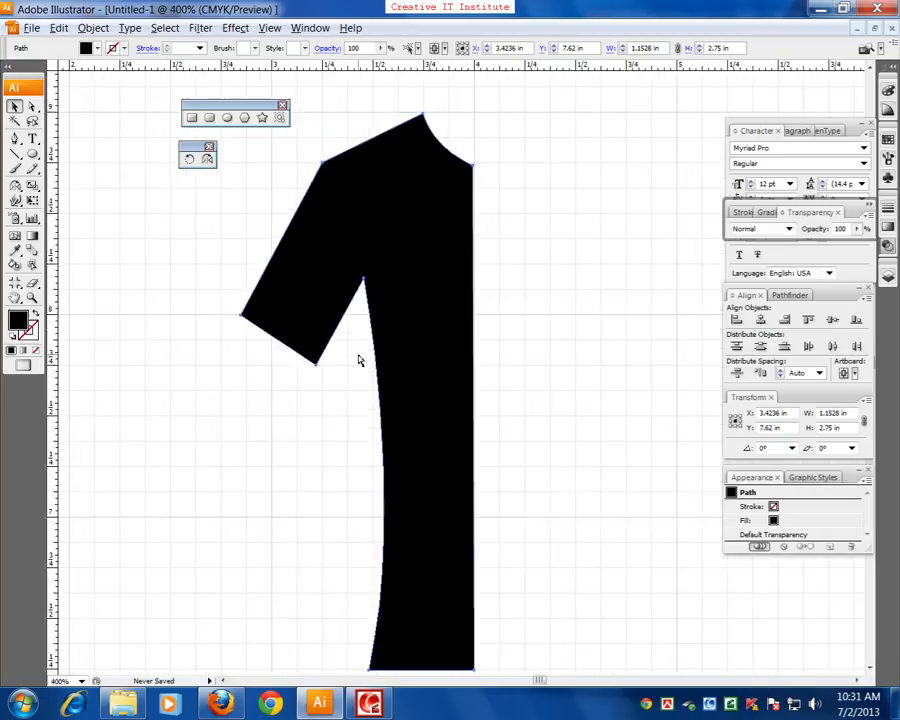
drag(345, 319, 317, 348)
click(184, 390)
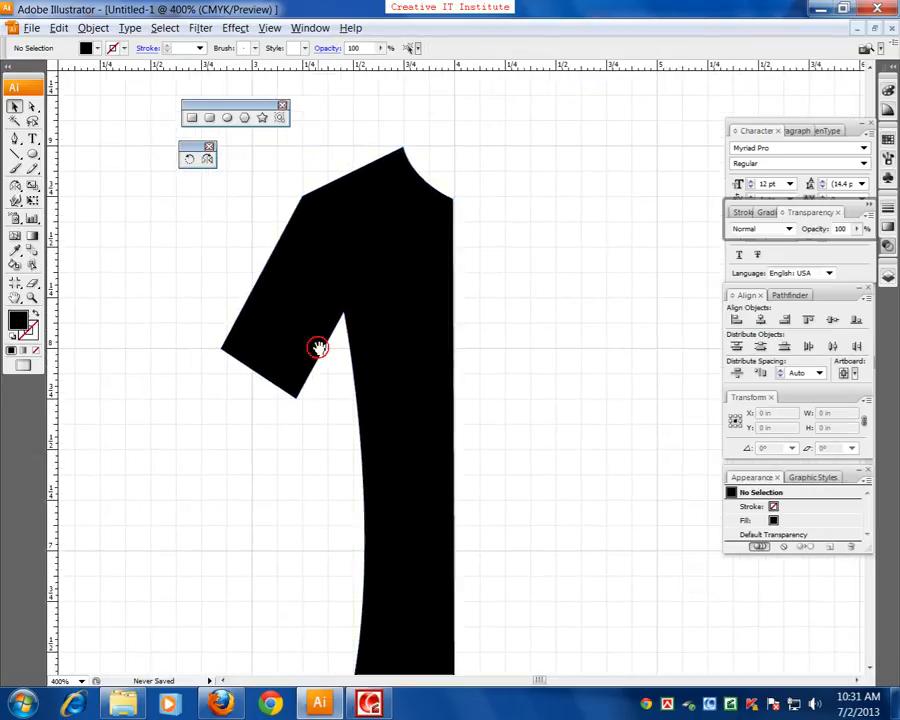
Prepare the Pen tool with no fill and a yellow stroke of C 14.9, M 3.53, Y 100, K 0
click(15, 140)
key(ctrl+plus)
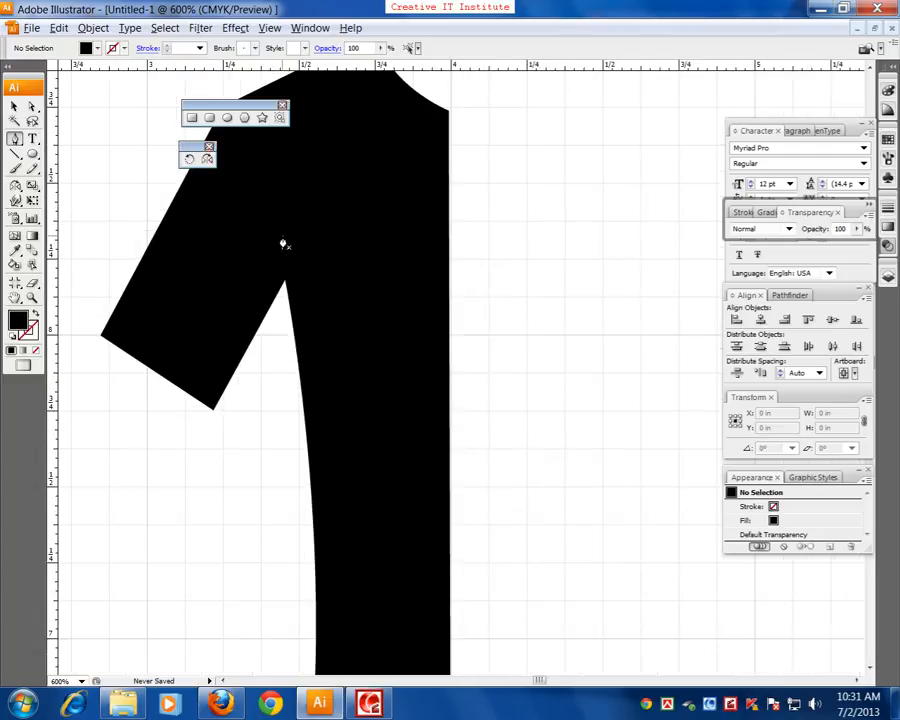
drag(340, 194, 340, 346)
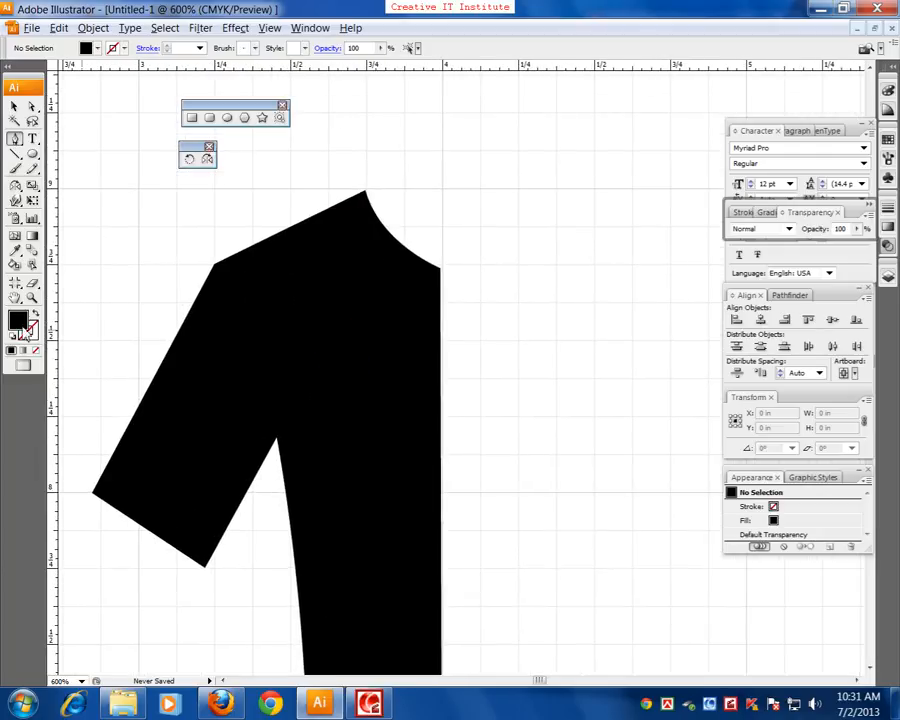
click(35, 313)
double_click(30, 332)
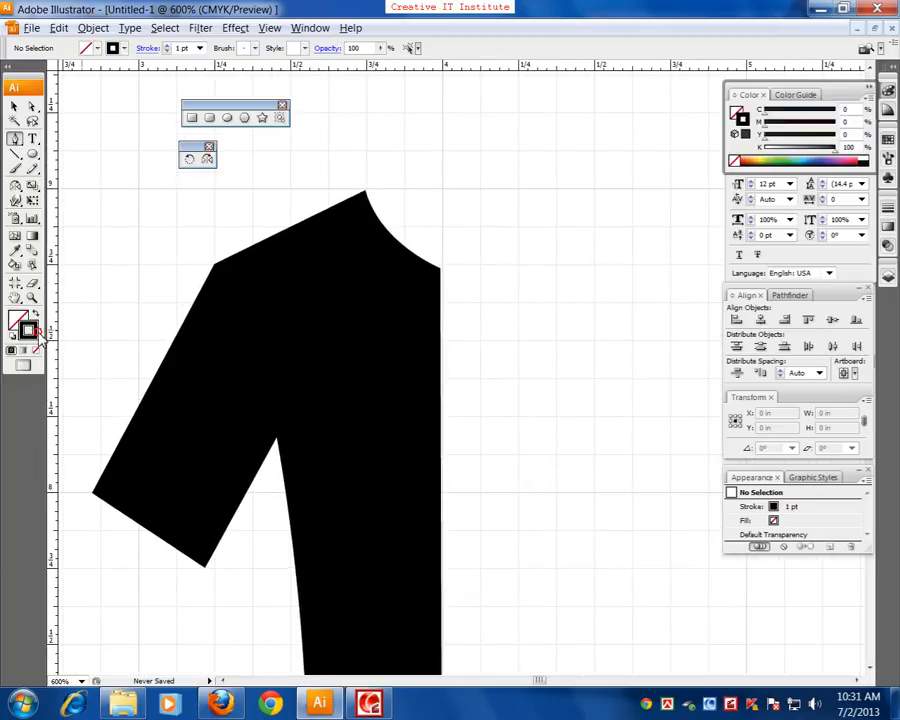
click(470, 300)
drag(475, 398, 474, 417)
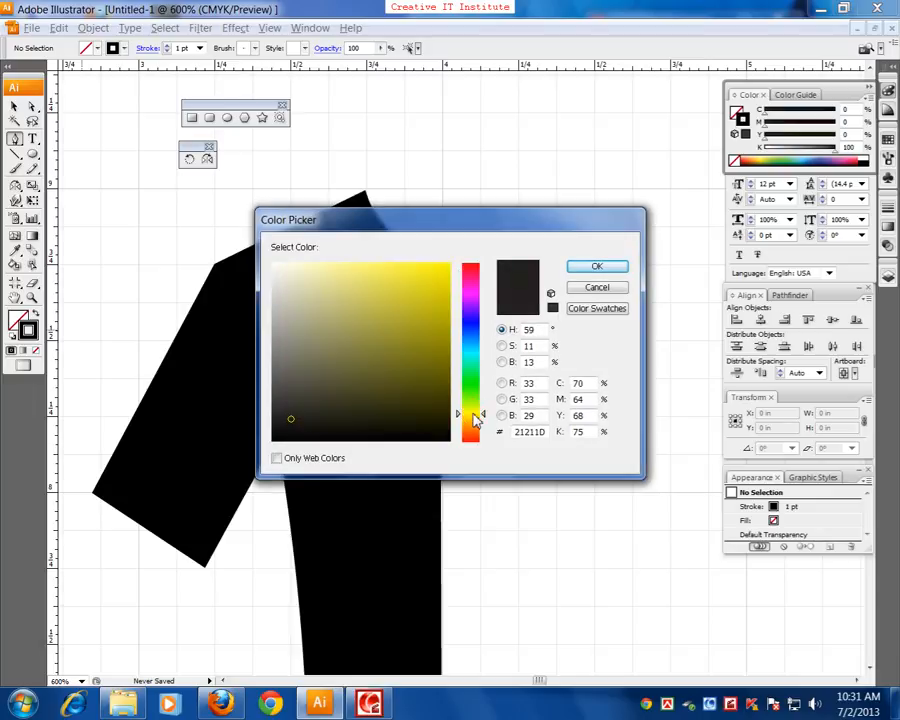
click(449, 283)
click(592, 266)
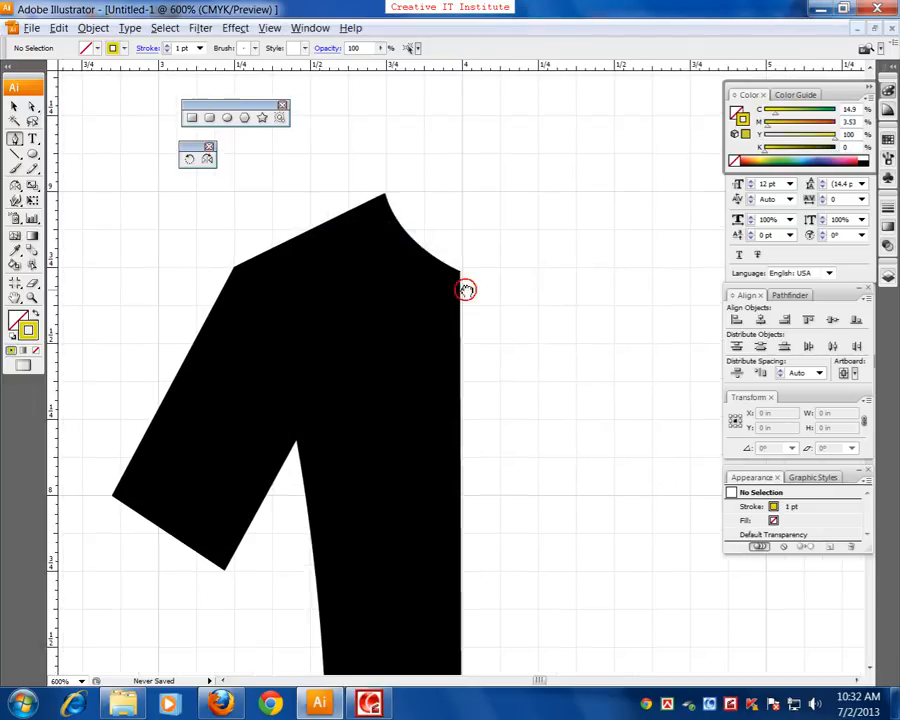
Start a wavy yellow line with the Pen tool at the shoulder beside the neckline, following the collar and front edge to about X 3.96, Y 8.29 in
click(375, 200)
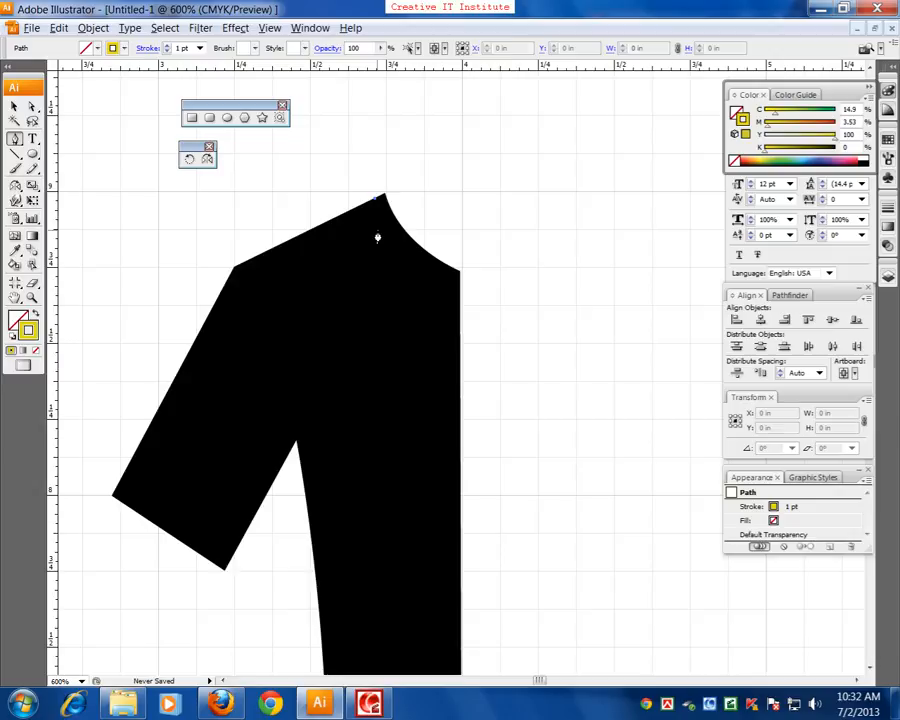
drag(375, 229, 427, 275)
key(space)
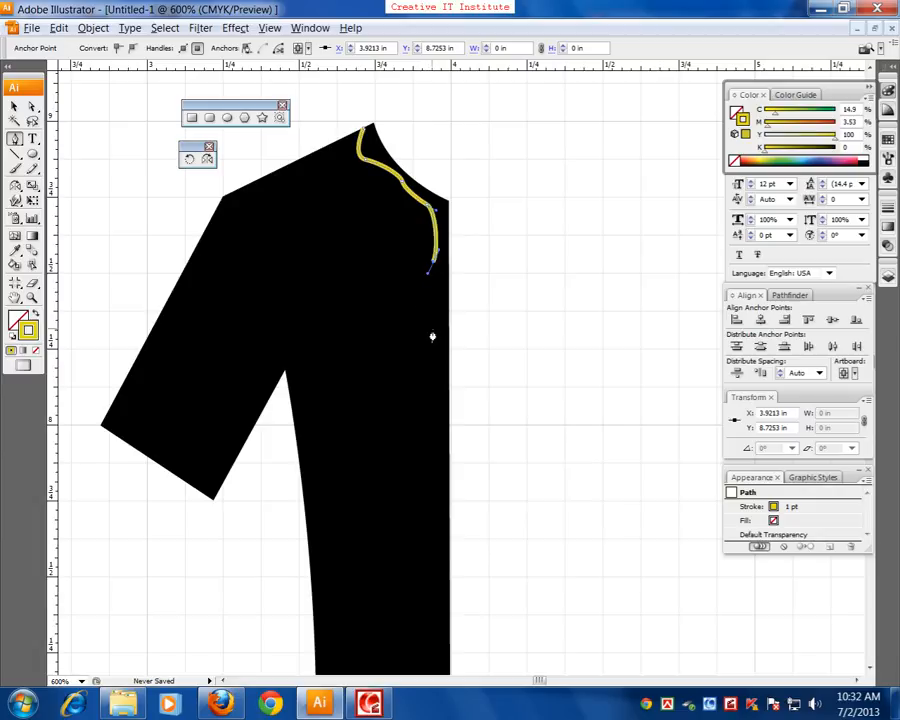
mouse_move(440, 342)
mouse_down()
mouse_move(444, 354)
mouse_move(456, 335)
mouse_up()
key(space)
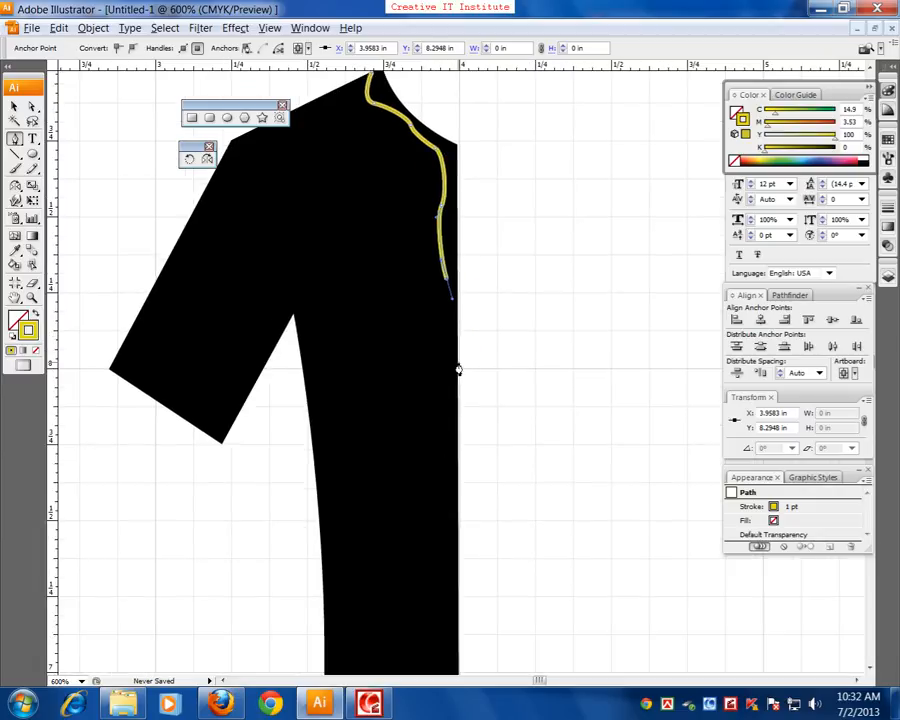
Finish the yellow front line with a small inward curve ending on the front edge at about X 3.99, Y 7.86 in, and deselect it
mouse_move(450, 366)
mouse_down()
mouse_move(436, 368)
mouse_move(436, 379)
mouse_up()
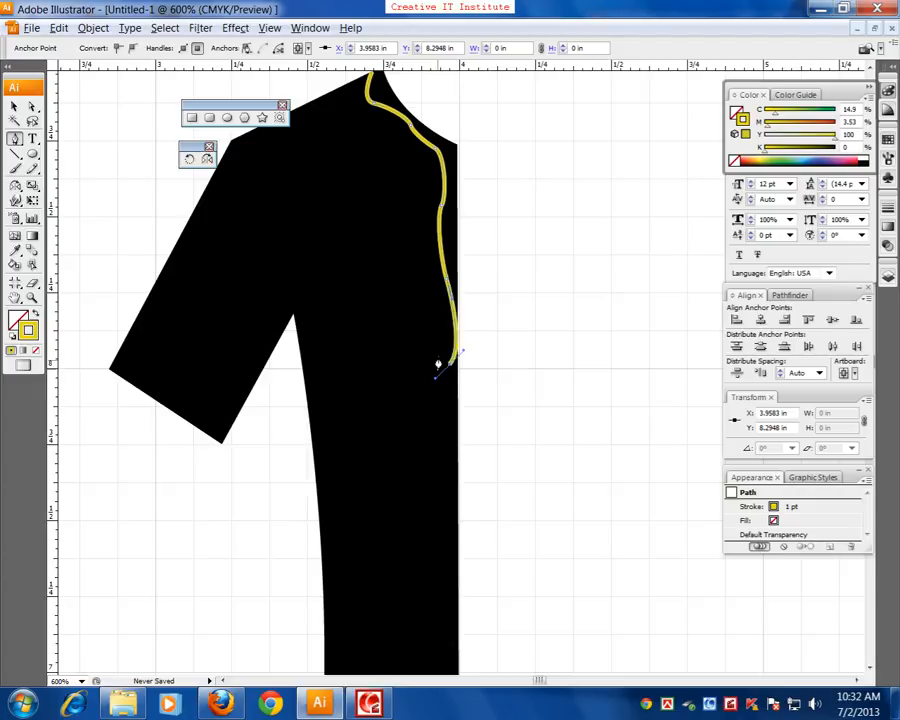
click(458, 392)
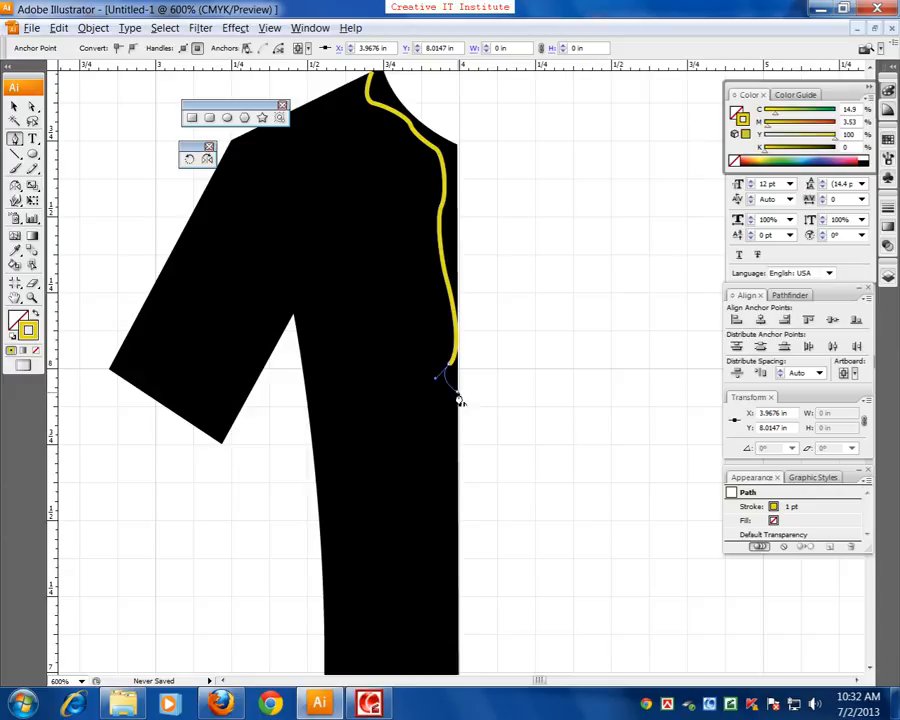
click(456, 430)
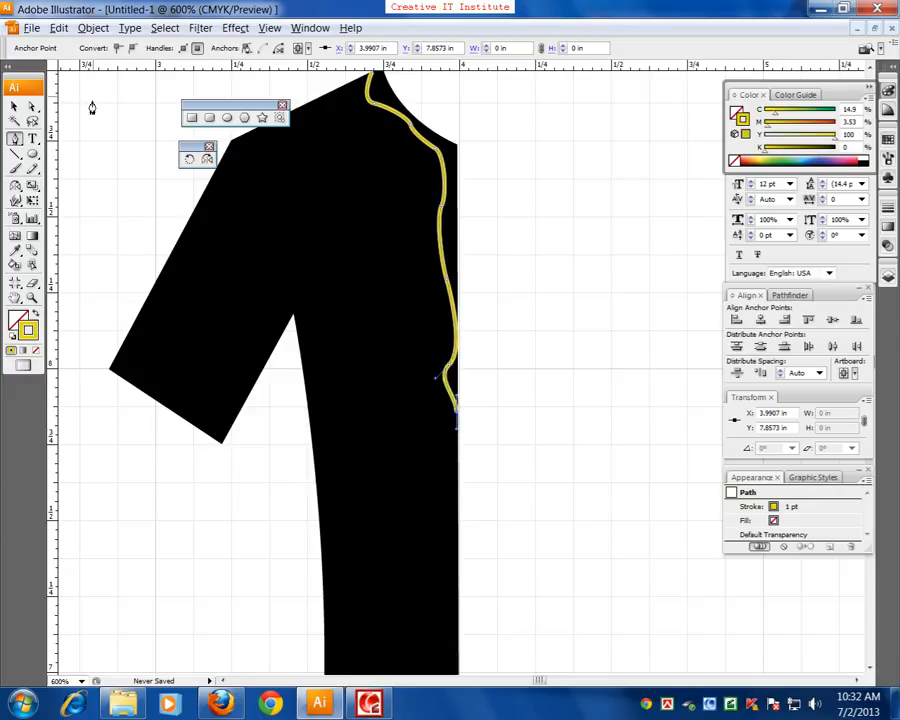
click(14, 106)
click(119, 224)
Draw the first two yellow scallops above the sleeve cuff, from the outer sleeve edge to about X 3.07, Y 7.92 in
drag(212, 280, 341, 287)
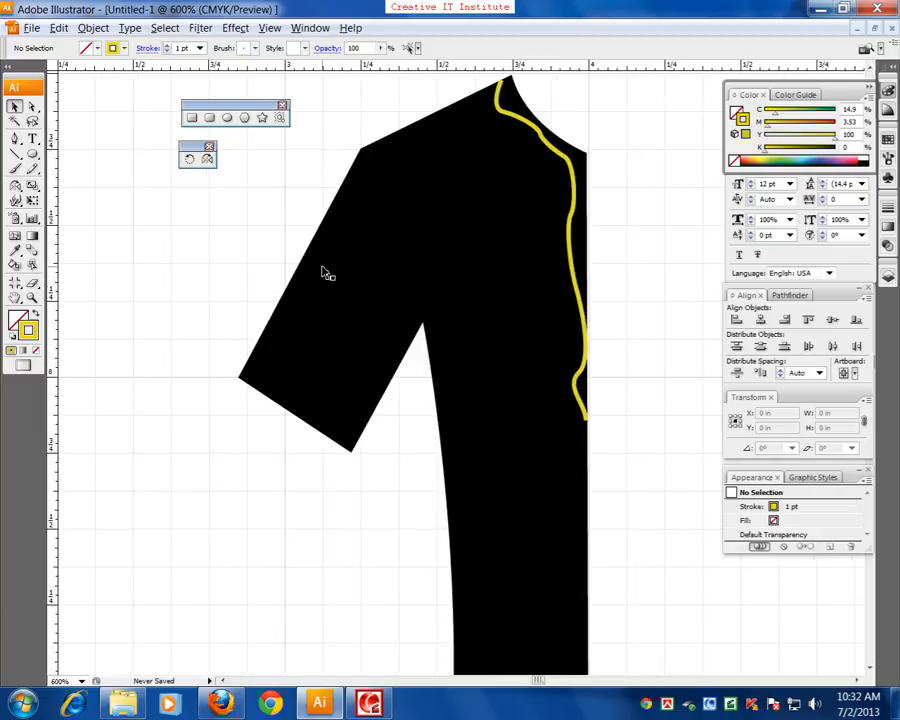
key(ctrl+plus)
drag(422, 440, 422, 397)
click(14, 139)
drag(176, 320, 176, 338)
click(181, 332)
drag(214, 364, 251, 366)
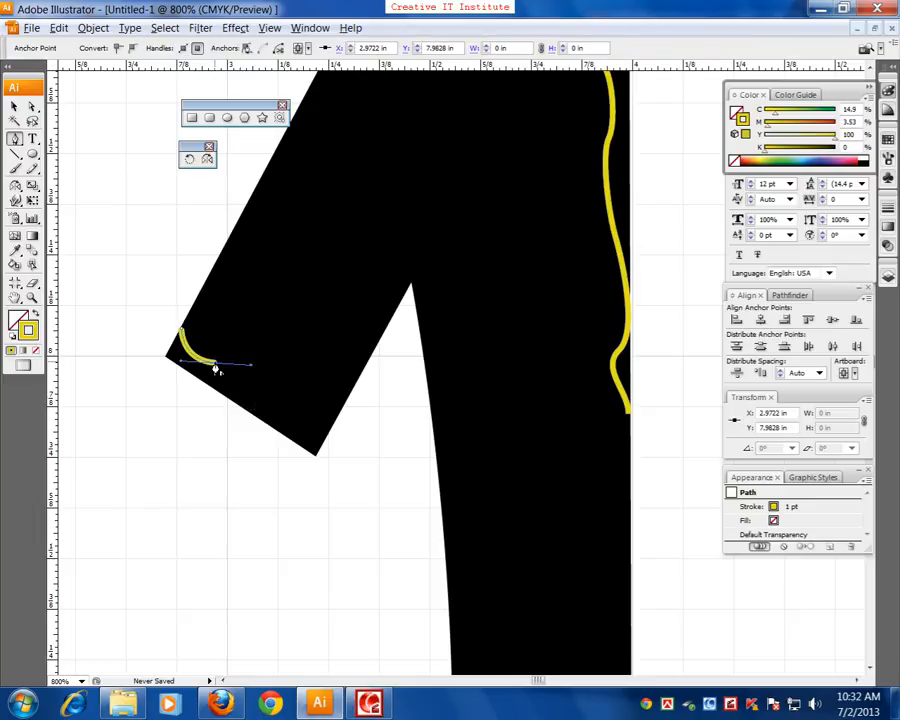
click(215, 364)
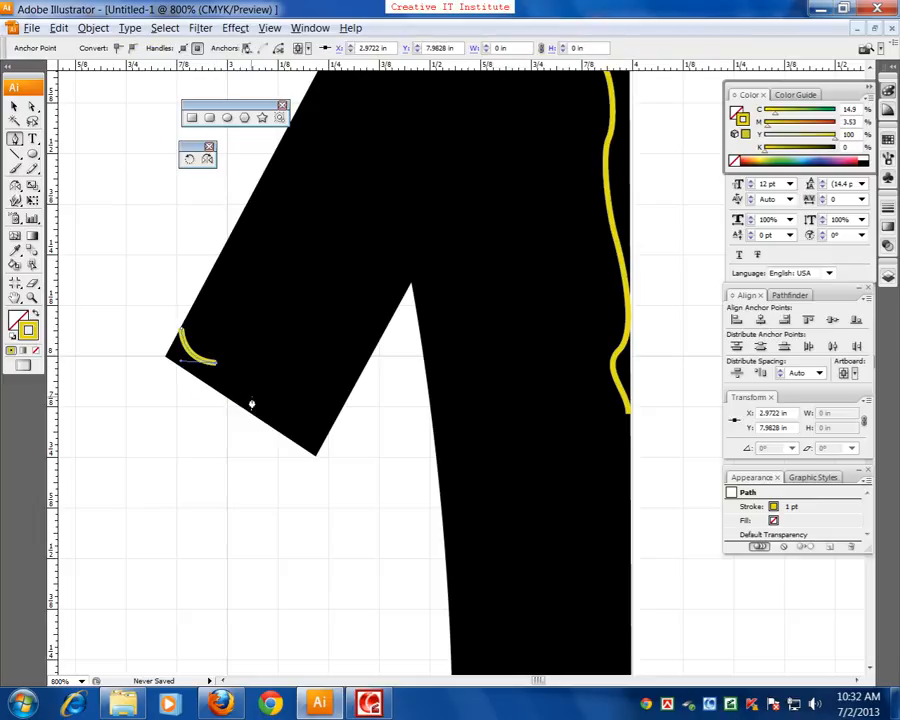
drag(254, 389, 291, 391)
click(255, 390)
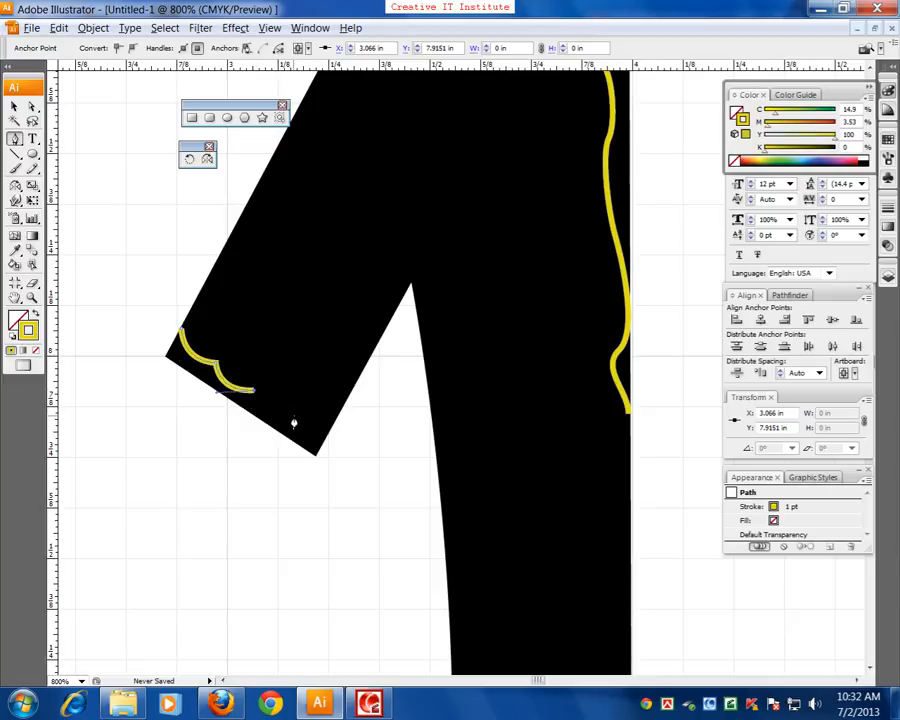
Add two more scallops across the cuff to the inner sleeve edge at about X 3.24, Y 7.8 in, and deselect the trim
drag(290, 415, 328, 409)
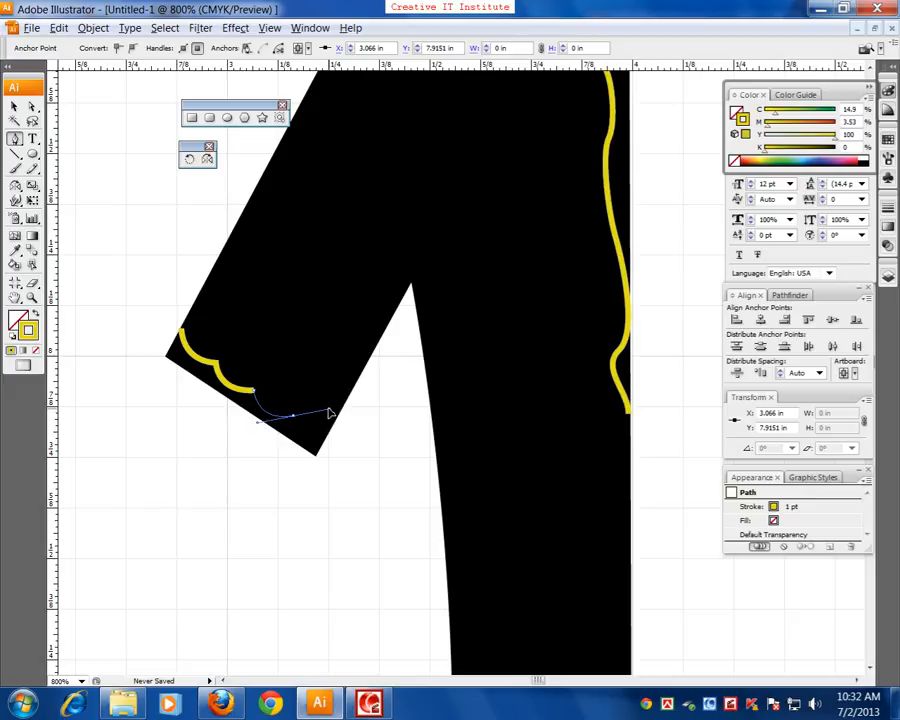
click(292, 415)
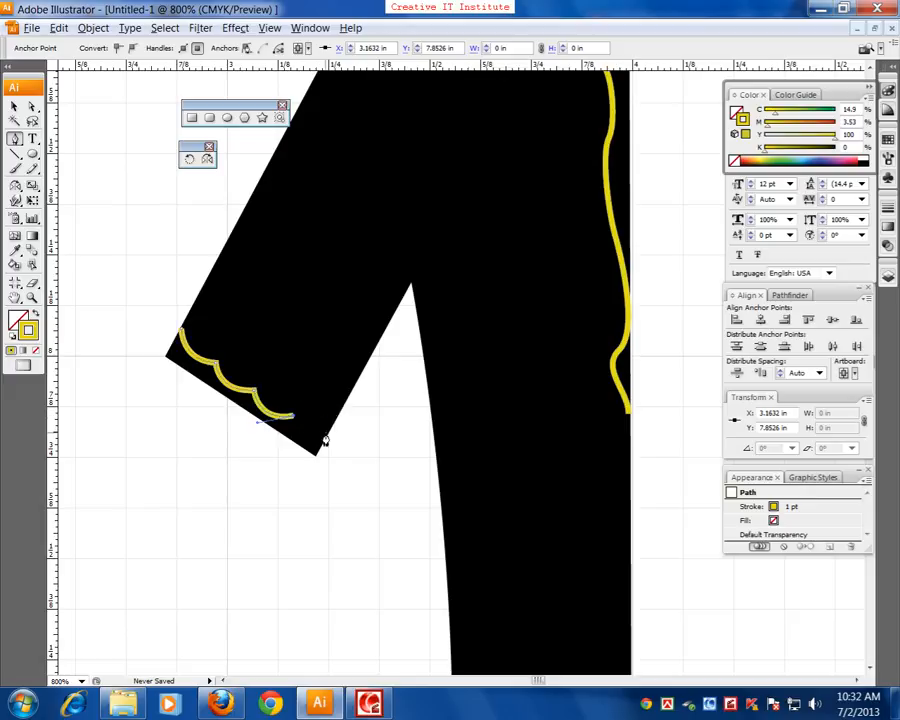
drag(328, 434, 350, 429)
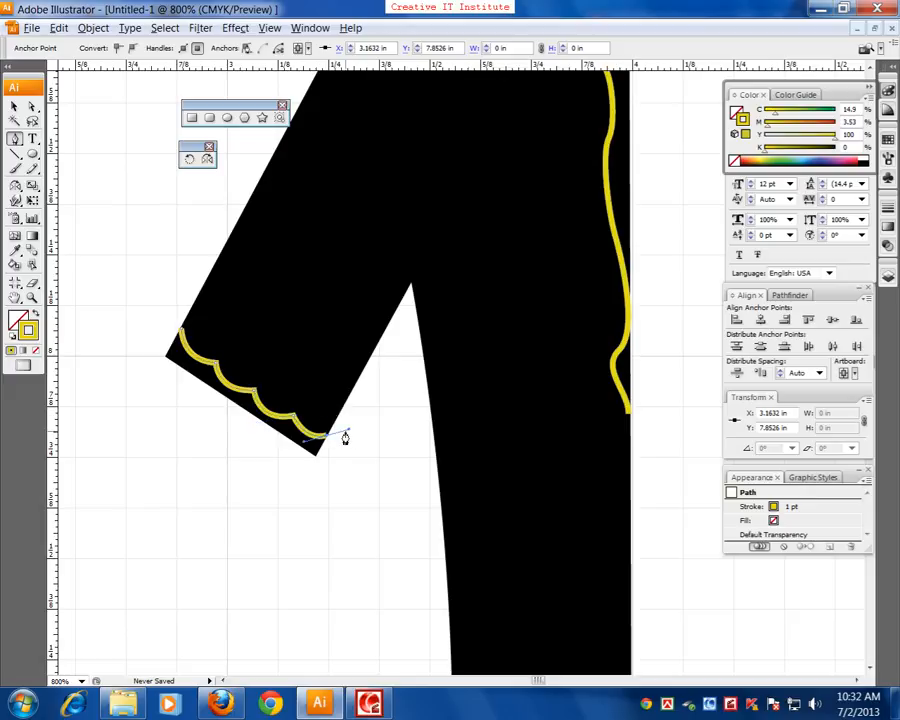
click(324, 434)
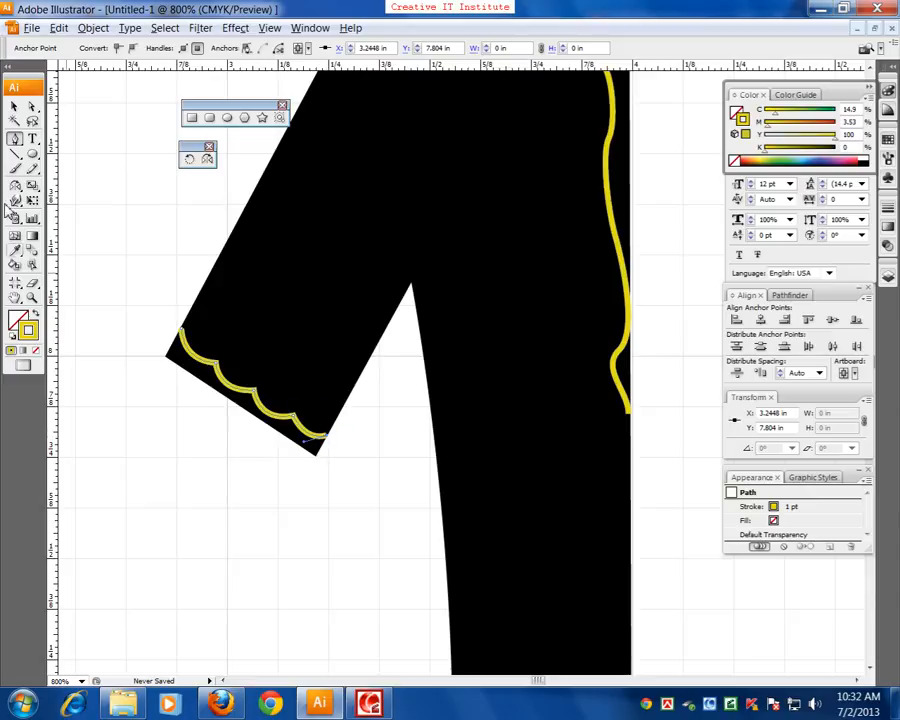
click(14, 107)
click(376, 291)
Review the whole half shirt with its yellow neckline and cuff decoration
drag(376, 291, 301, 351)
key(ctrl+minus)
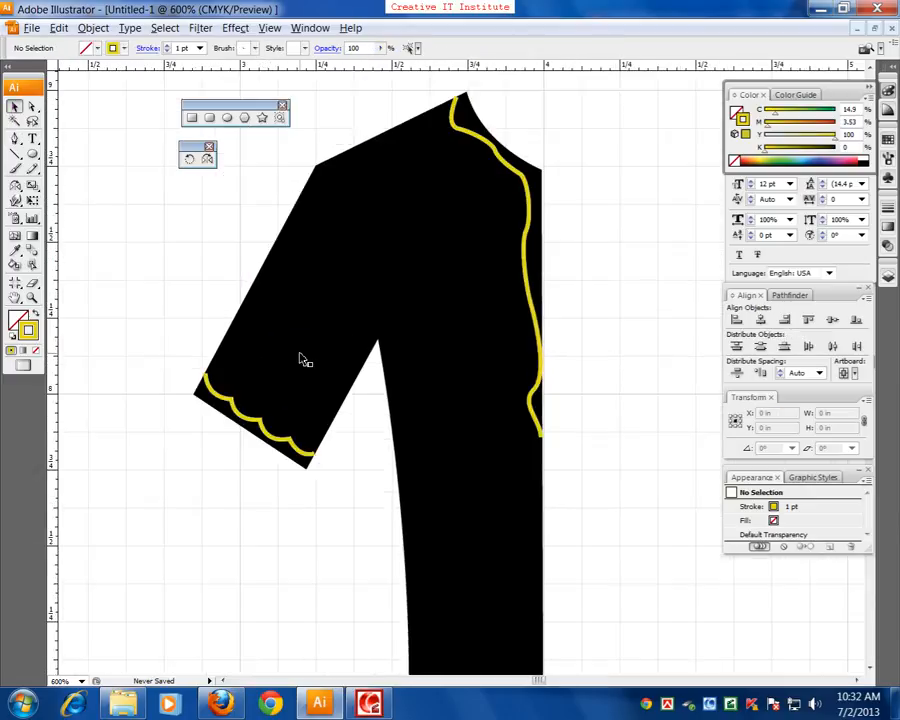
key(ctrl+minus)
key(ctrl+minus)
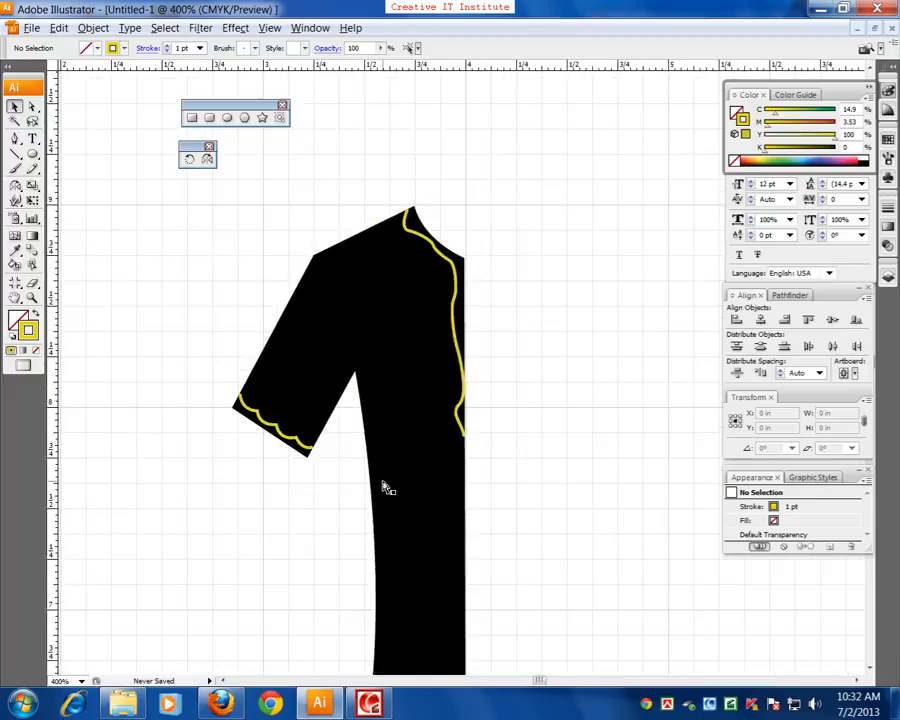
key(ctrl+minus)
key(ctrl+plus)
drag(490, 480, 464, 412)
key(ctrl+minus)
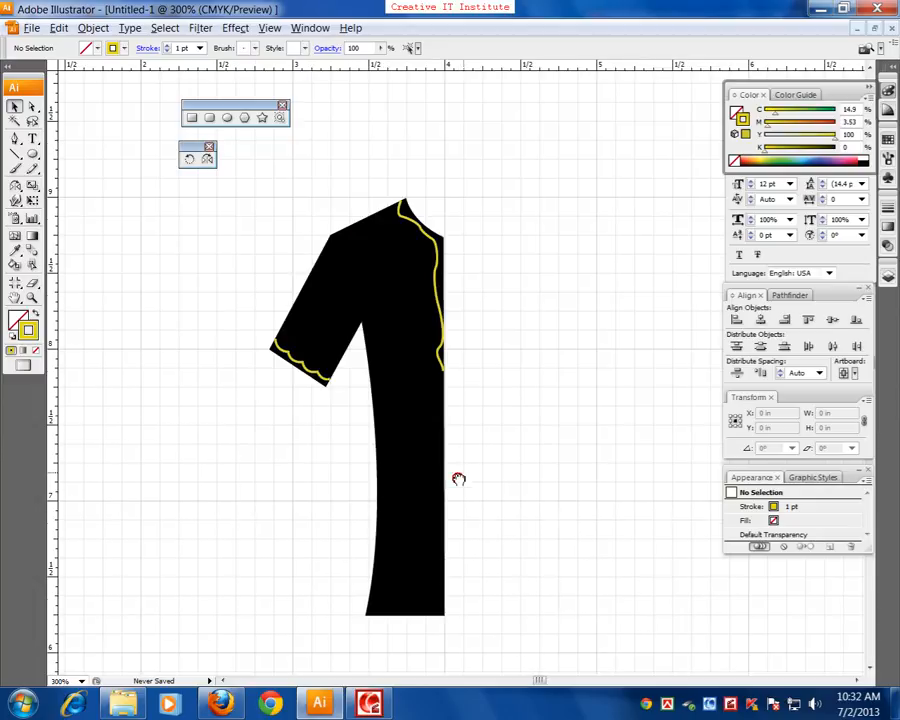
drag(464, 472, 458, 504)
click(32, 107)
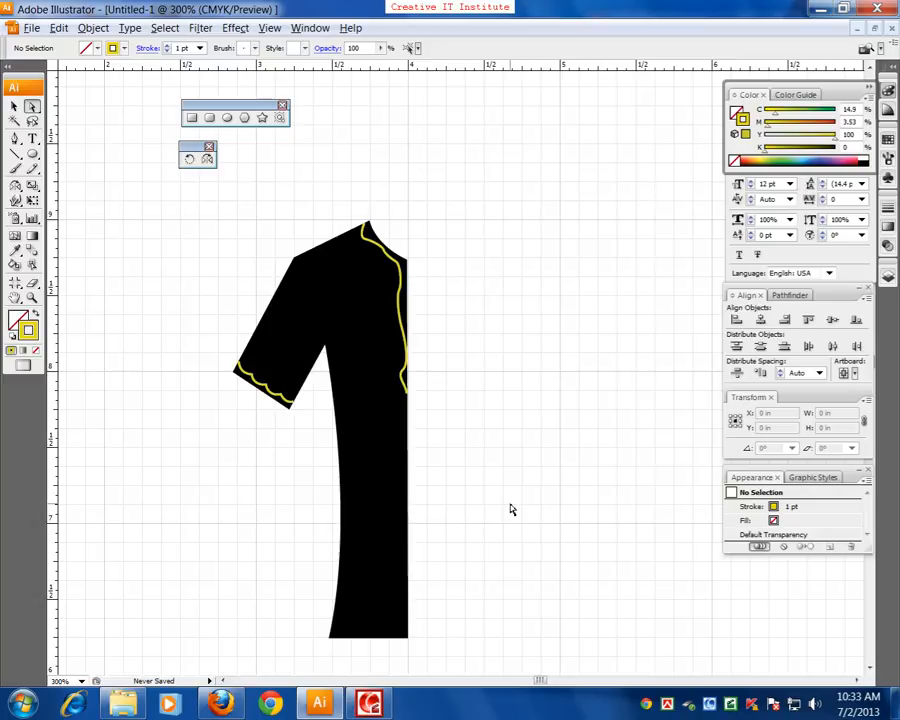
scroll(511, 510, down, 3)
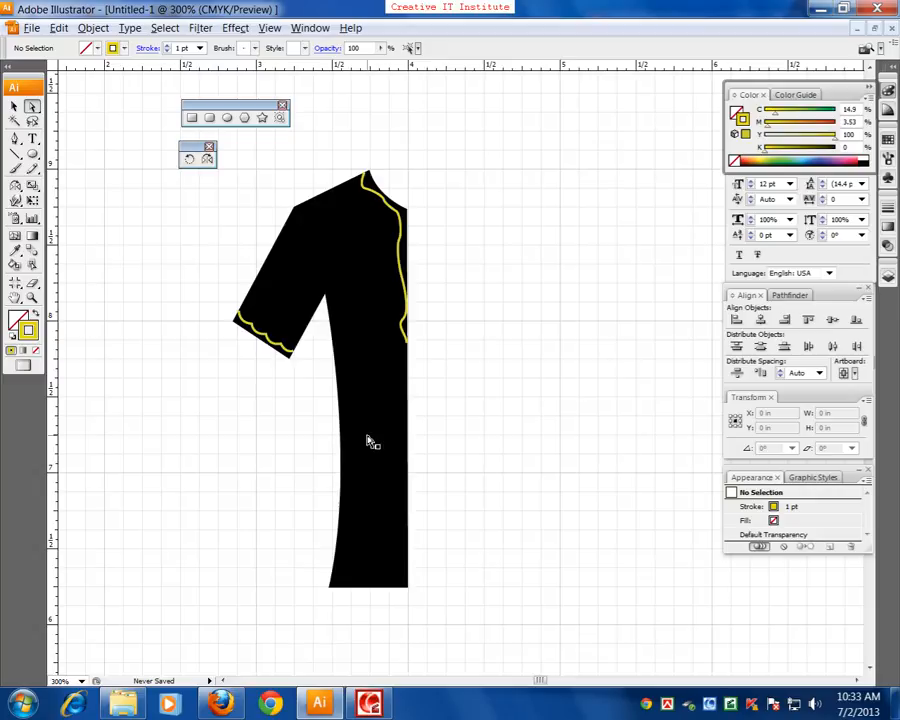
Select the half shirt with its decoration and reflect a copy across a vertical axis at its front edge, completing the shirt, and deselect
click(14, 106)
click(220, 270)
drag(258, 172, 440, 647)
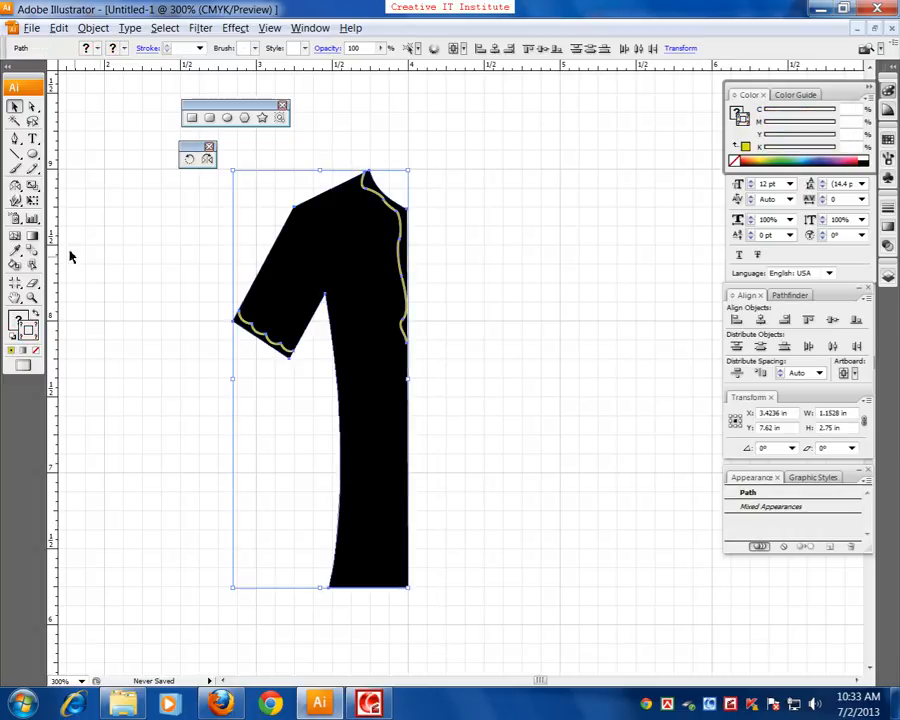
click(16, 189)
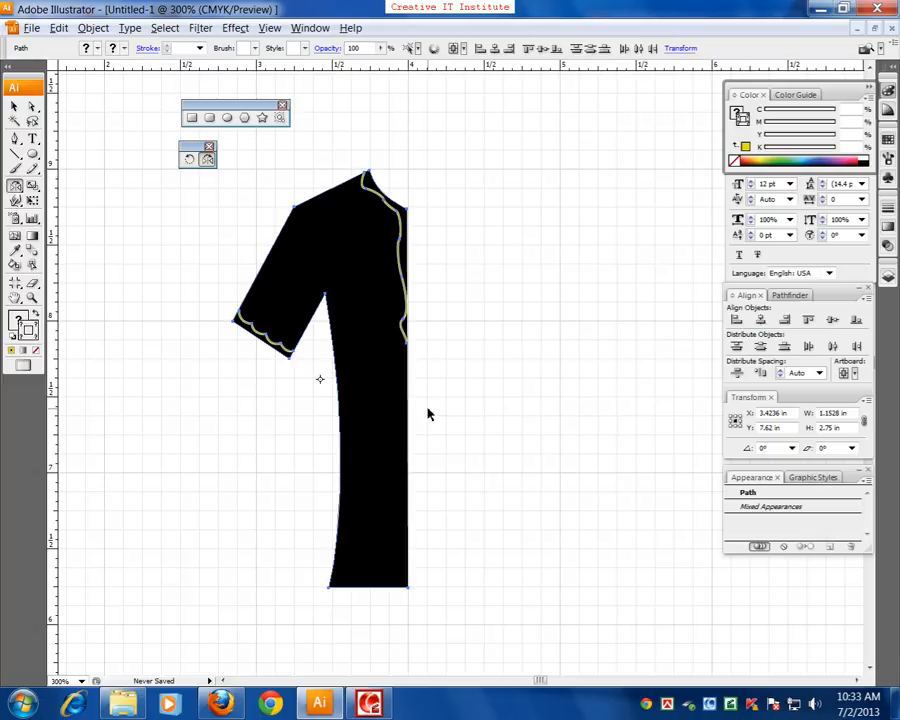
key(ctrl+plus)
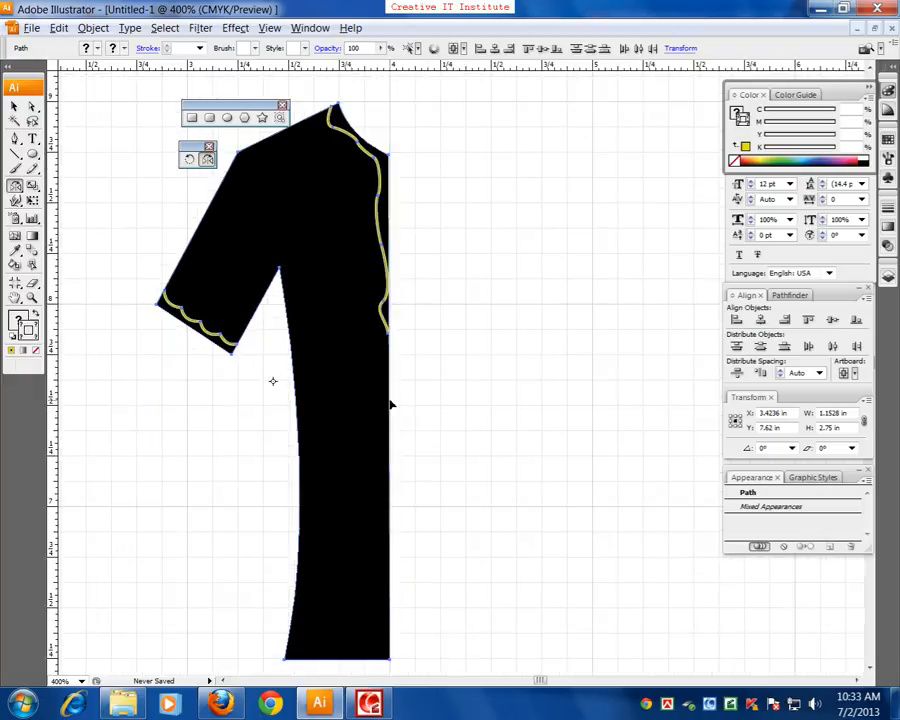
key(ctrl+plus)
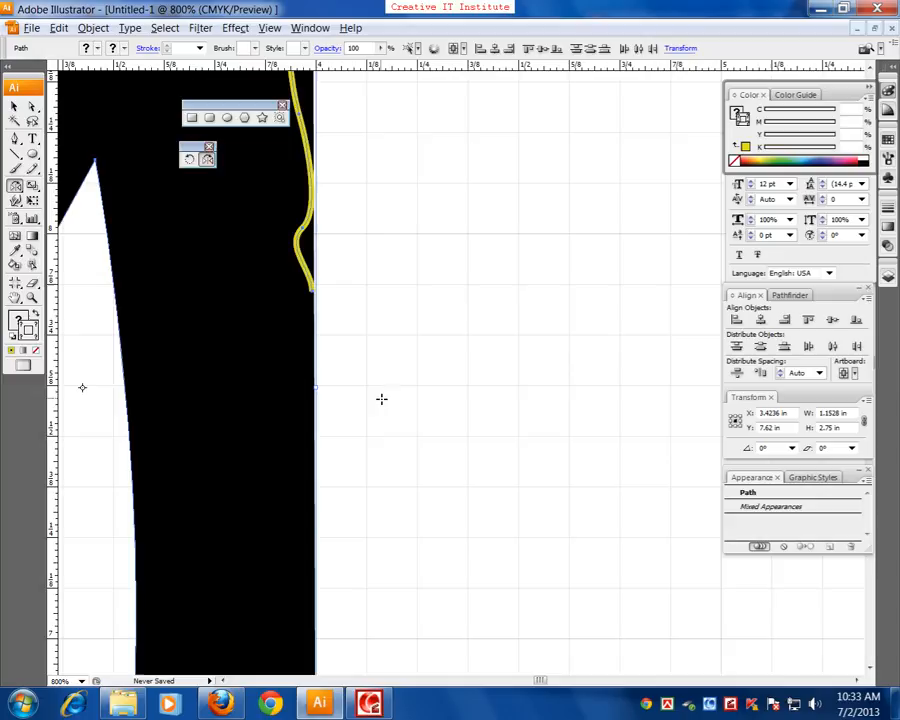
alt+click(315, 350)
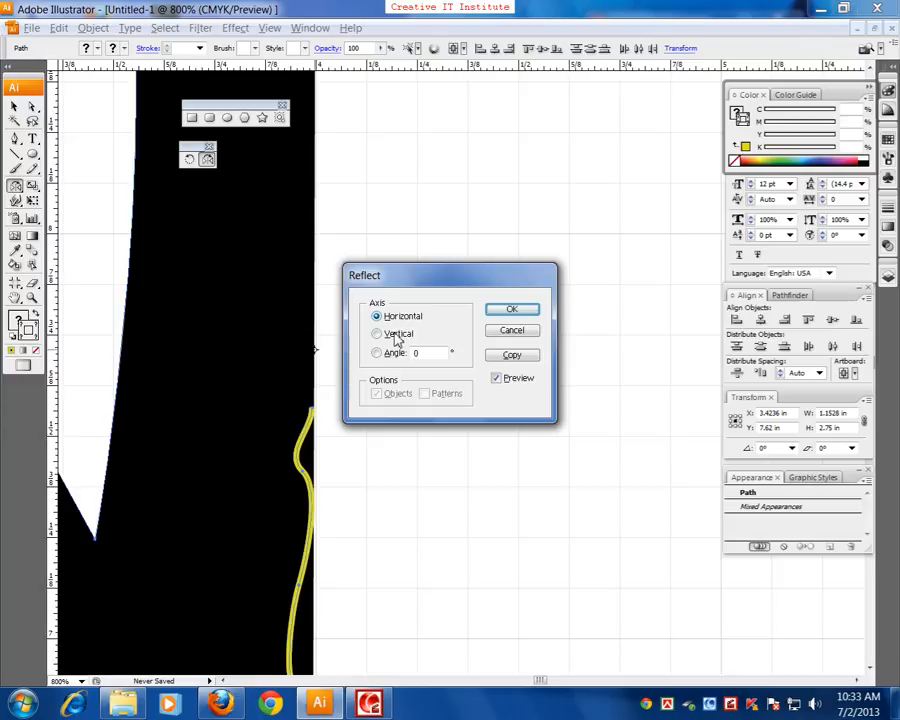
click(390, 336)
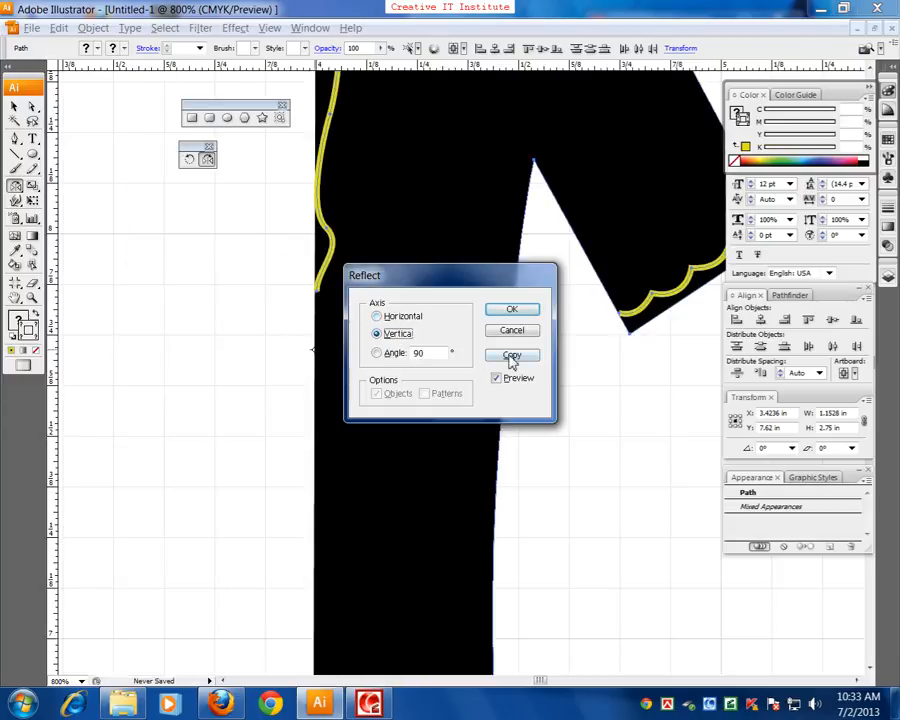
click(512, 356)
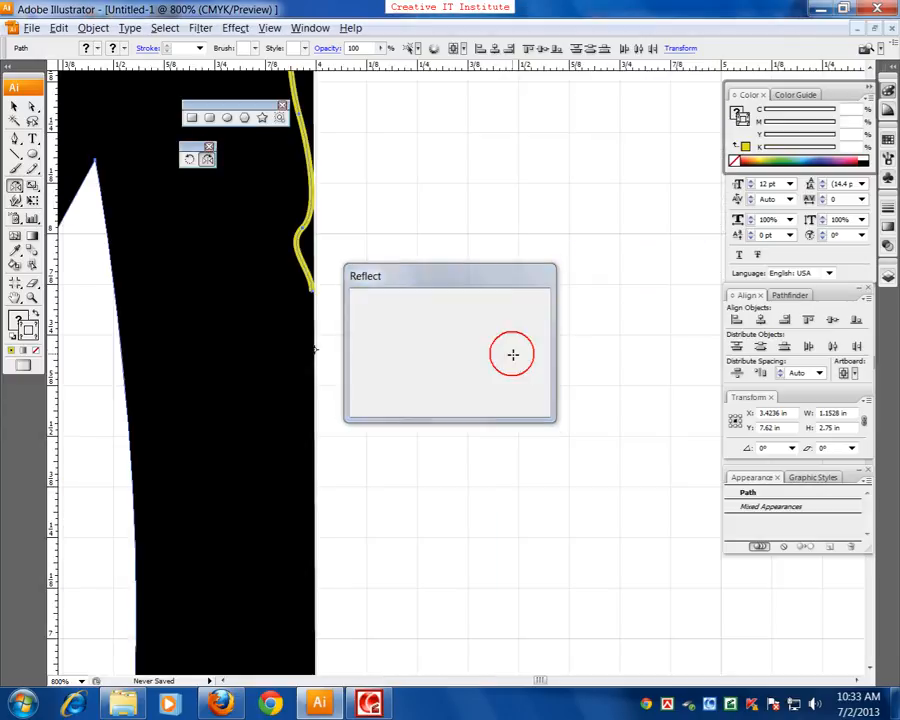
key(ctrl+minus)
key(ctrl+minus)
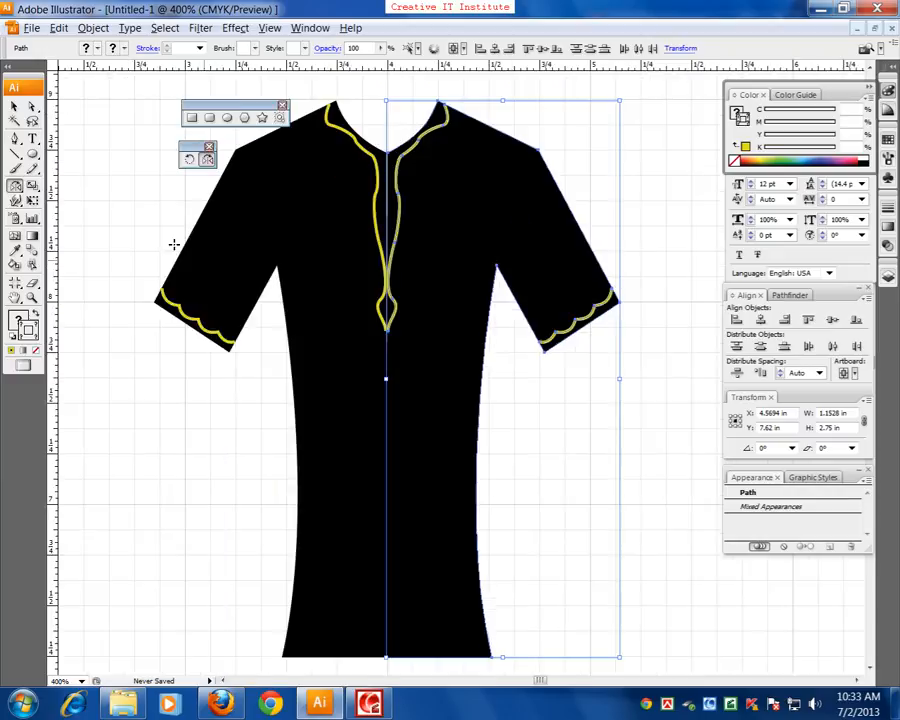
click(15, 107)
click(105, 207)
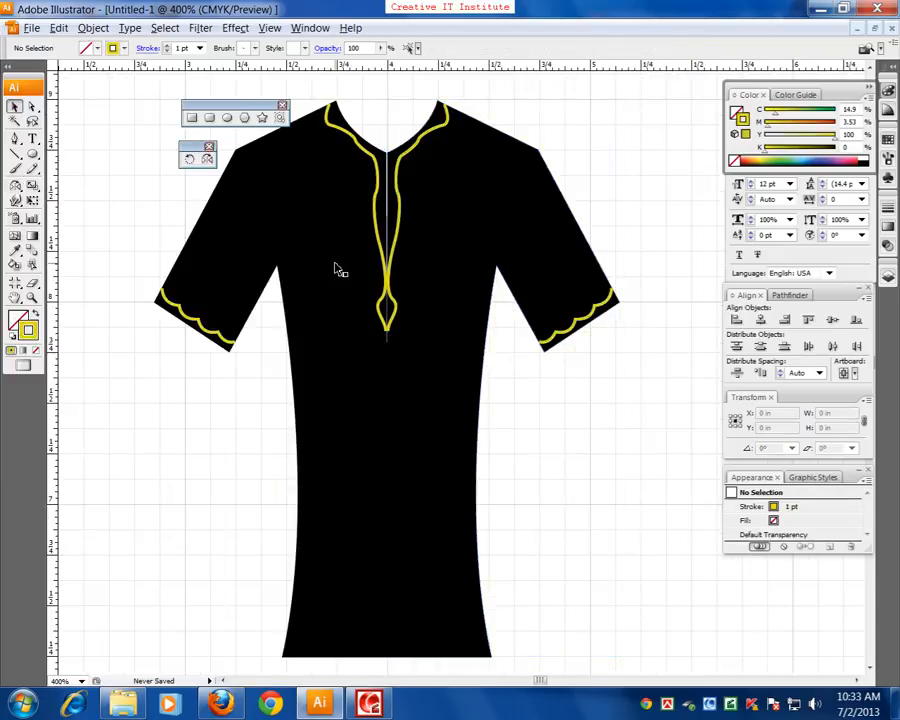
Close the gap between the shirt halves by moving the left half's lowest neckline anchor point onto the centre line at X 4 in
key(ctrl+minus)
drag(578, 170, 560, 568)
key(ctrl+plus)
key(ctrl+plus)
key(ctrl+plus)
key(ctrl+plus)
key(space)
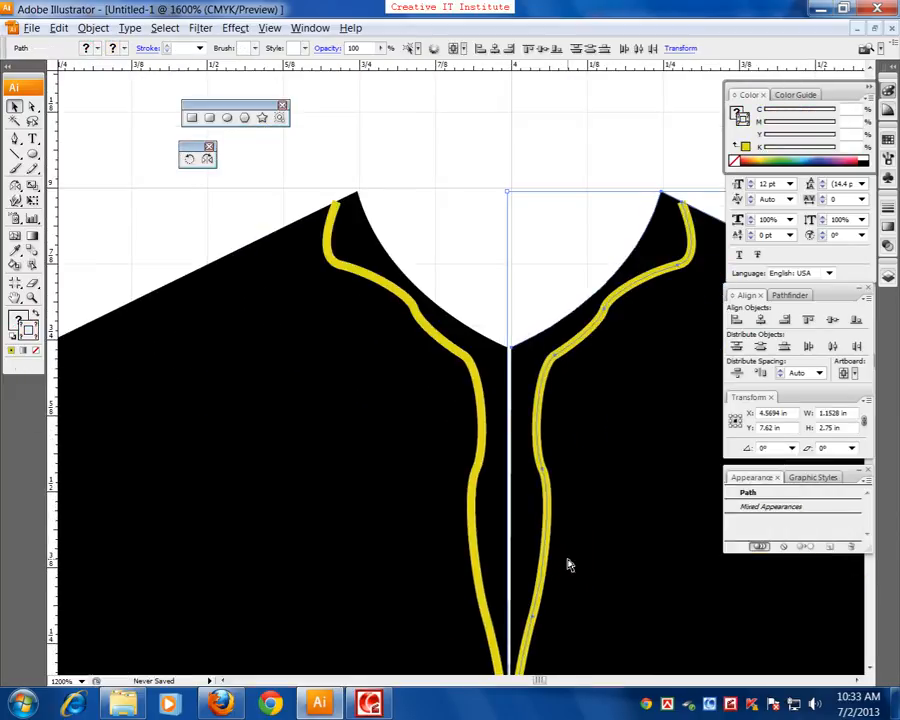
key(ctrl+plus)
key(ctrl+plus)
drag(405, 270, 275, 277)
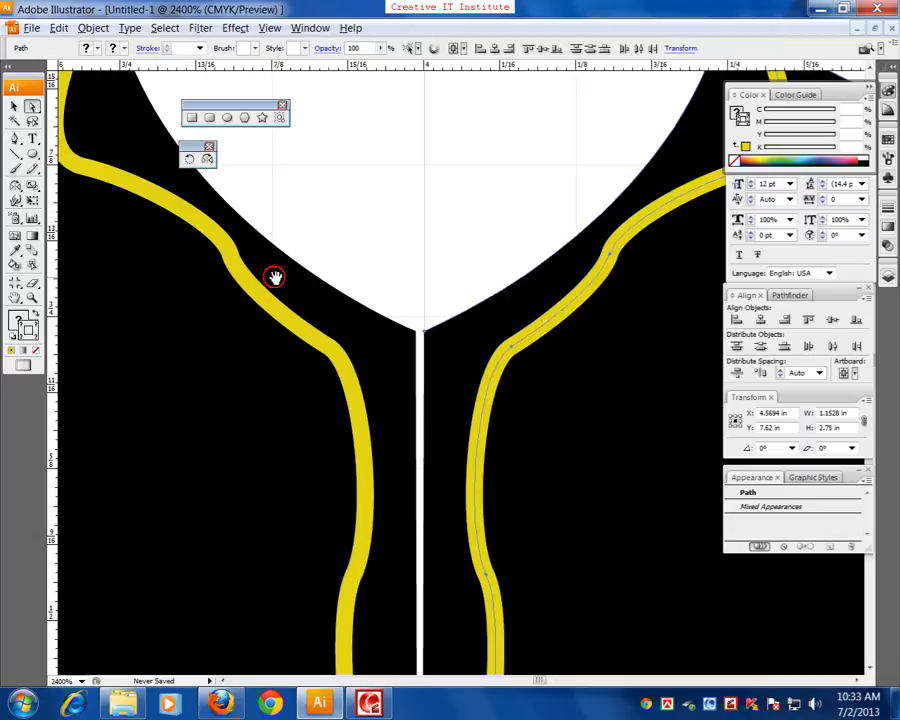
click(408, 333)
drag(400, 305, 426, 334)
click(447, 278)
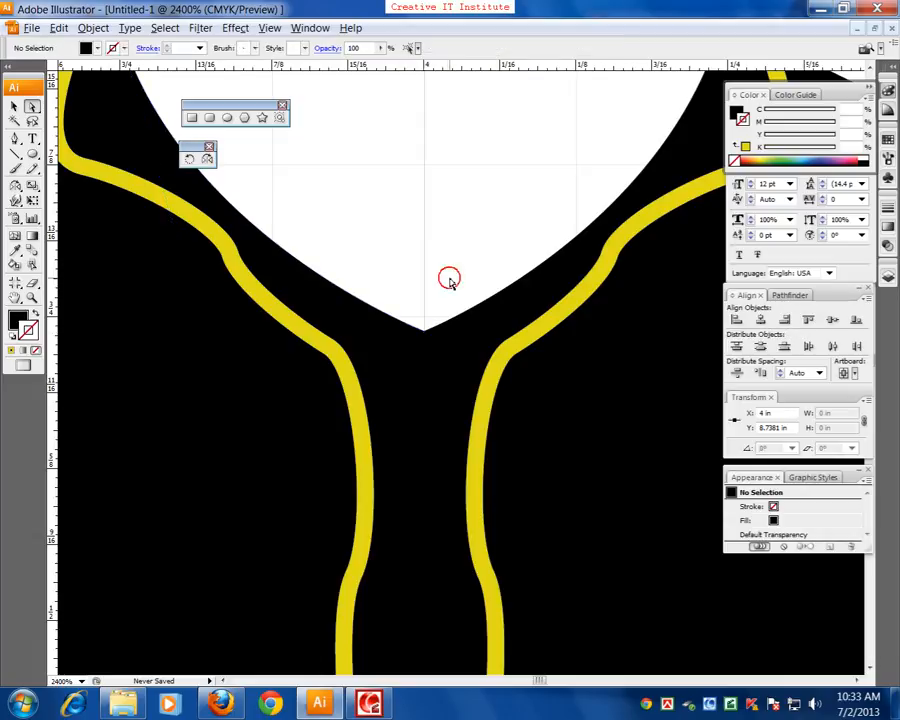
Select the left hem corner's anchor point and nudge it outward to about X 3.38 in, widening the left side seam
key(ctrl+minus)
key(ctrl+minus)
key(ctrl+minus)
key(ctrl+minus)
key(ctrl+minus)
key(ctrl+minus)
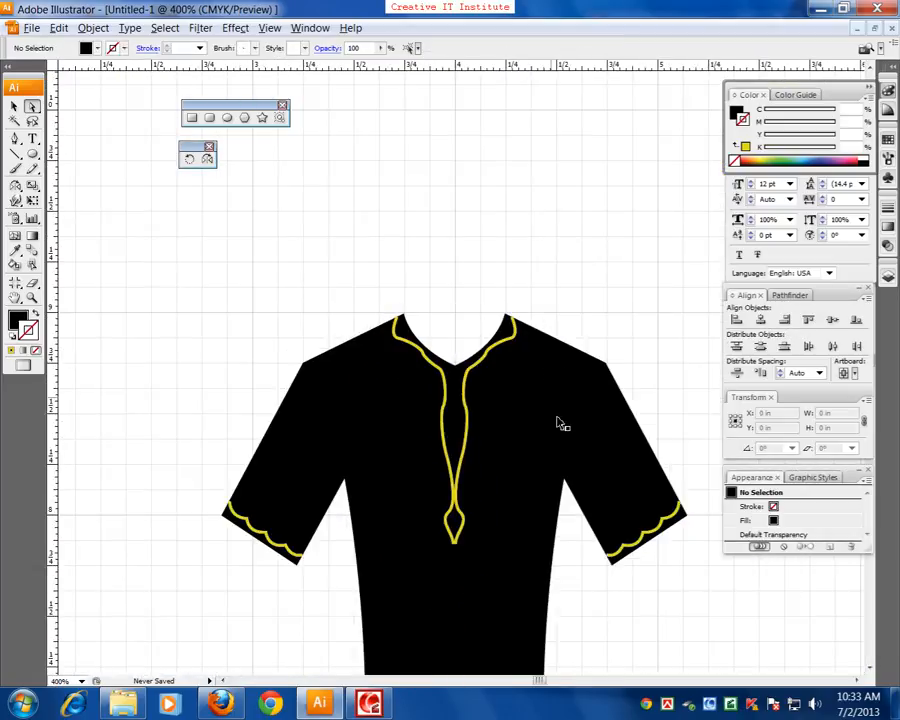
key(ctrl+plus)
drag(529, 536, 540, 206)
click(32, 106)
drag(299, 520, 373, 580)
key(Left)
key(Left)
key(Left)
key(Left)
key(Left)
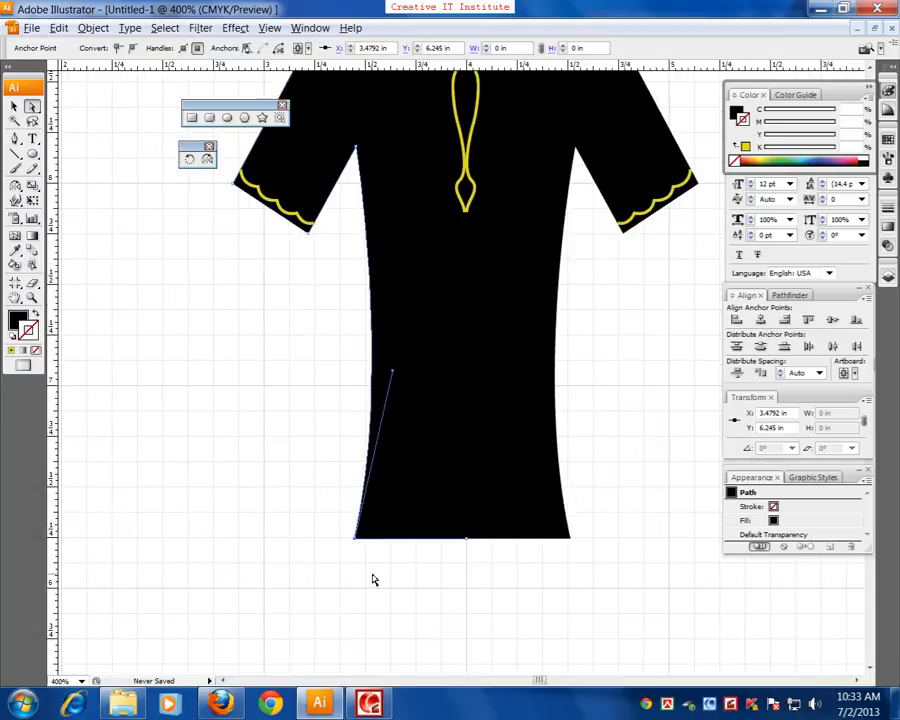
key(Left)
key(Left)
key(Left)
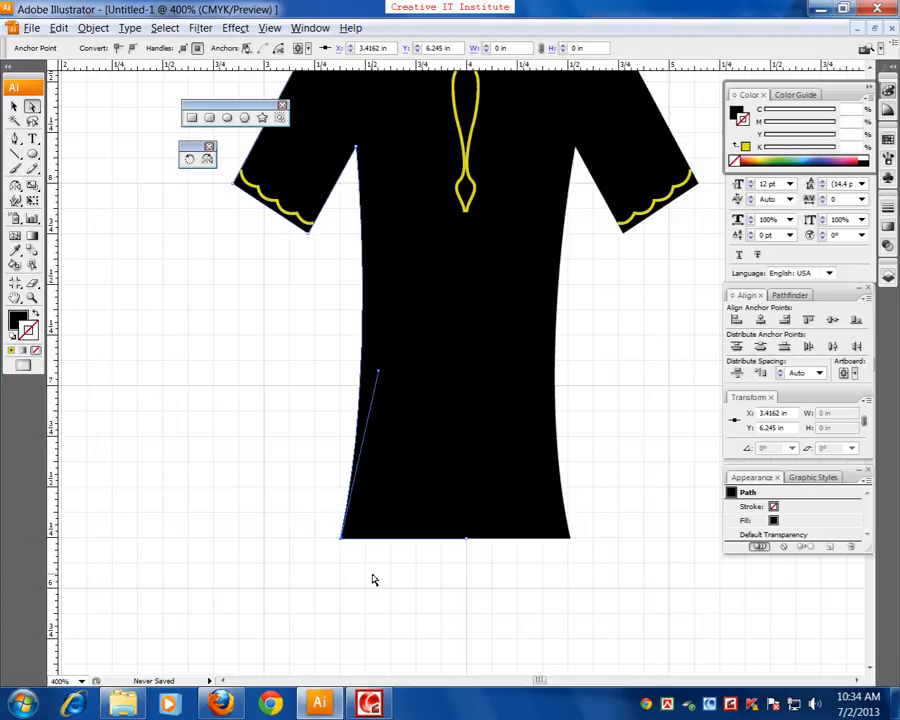
Select the right hem corner's anchor point and nudge it outward to about X 4.62 in
drag(622, 529, 541, 561)
key(Right)
key(Right)
key(Right)
key(Right)
key(Right)
key(Right)
key(Right)
key(Right)
key(Right)
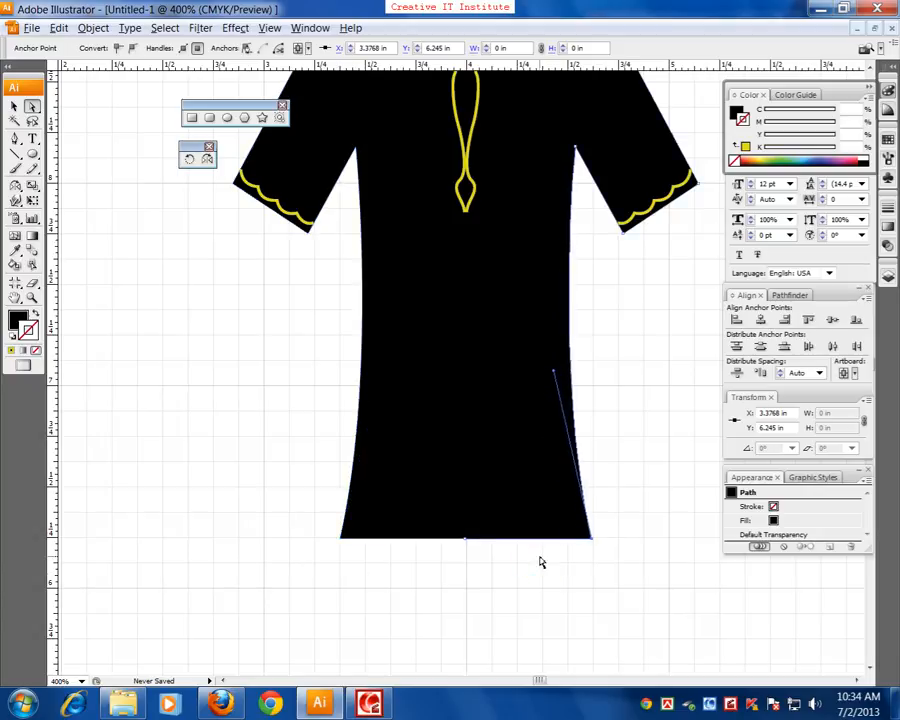
Select all the hem's anchor points and nudge them up to about Y 6.35 in to shorten the shirt
drag(269, 587, 638, 466)
key(Up)
key(Up)
key(Up)
key(Up)
key(Up)
key(Up)
key(Up)
key(Up)
key(Up)
key(Up)
key(Up)
key(Up)
key(Up)
key(Up)
key(Up)
key(Up)
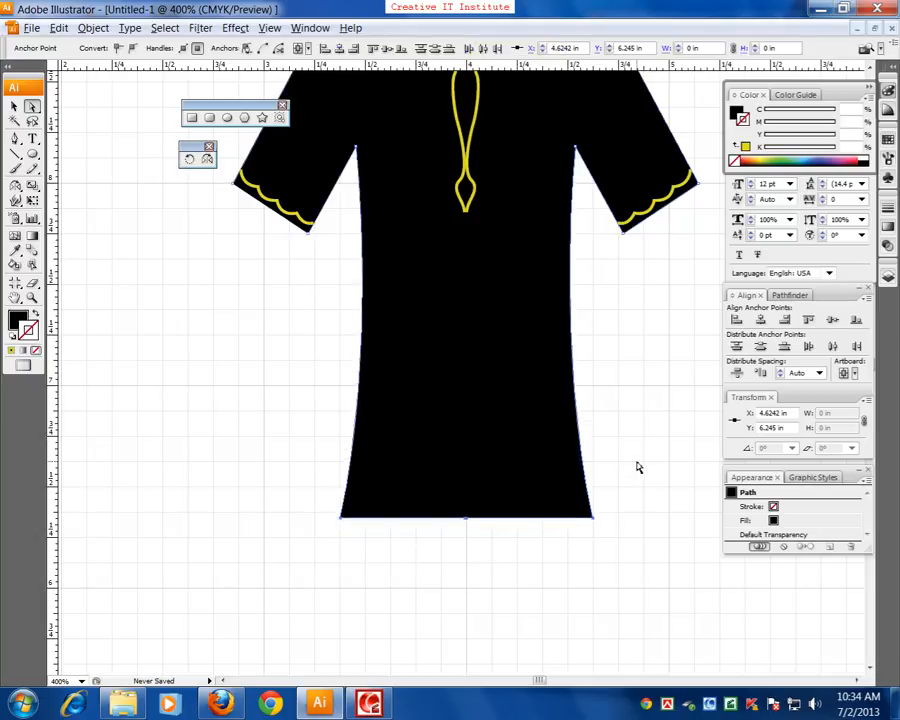
Shorten the shirt further by nudging the hem's anchor points up until the shirt is about 2.36 in tall, and deselect it
key(Up)
key(Up)
key(Up)
key(Up)
key(Up)
key(Up)
key(Up)
key(Up)
key(Up)
key(Up)
key(Up)
key(Up)
key(Up)
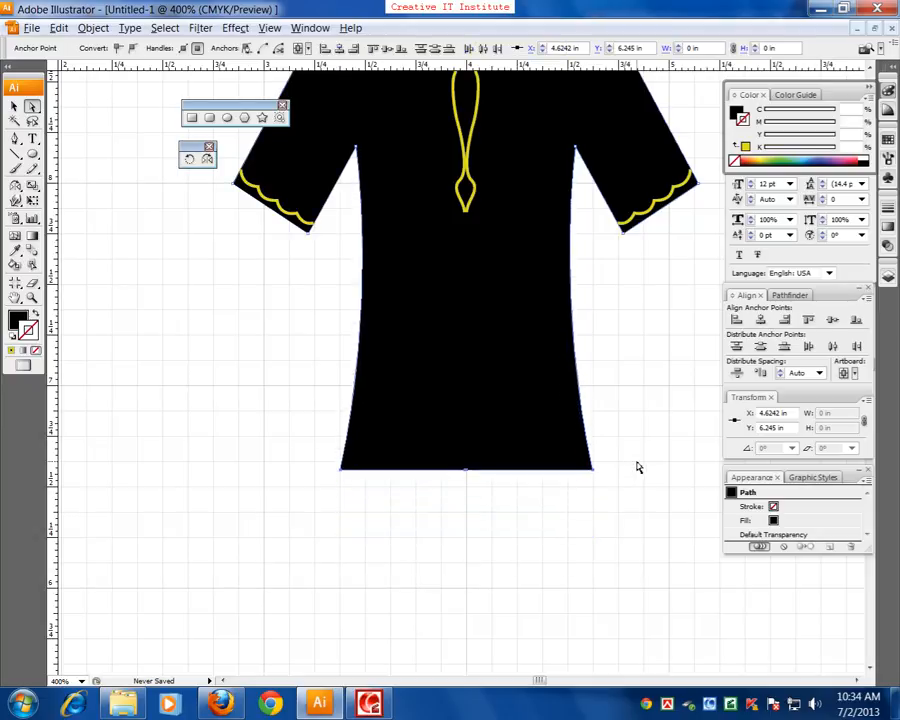
key(Up)
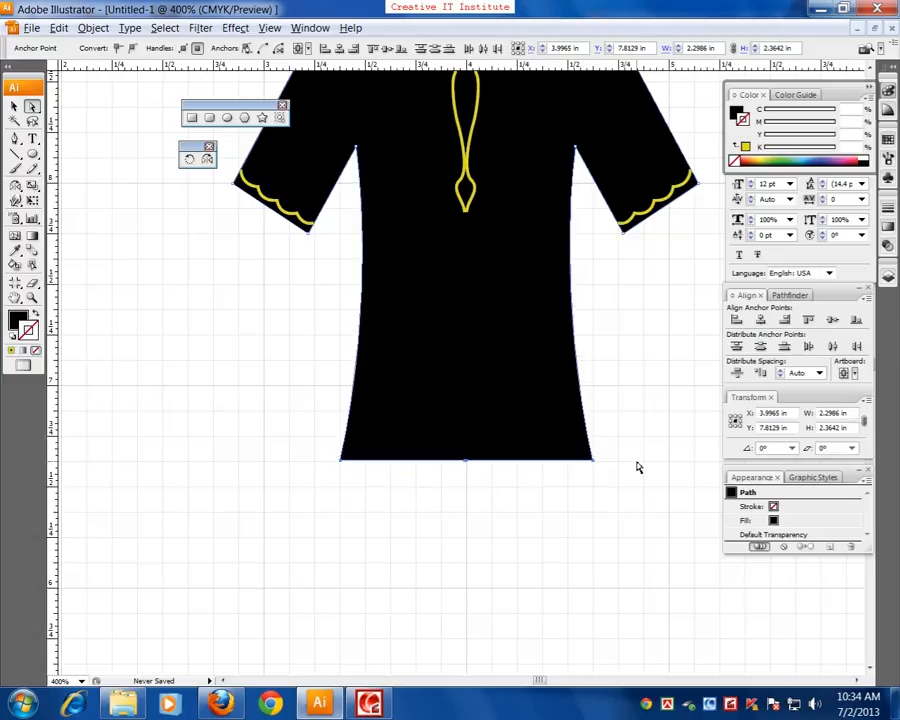
key(ctrl+minus)
key(ctrl+minus)
drag(426, 402, 430, 448)
click(422, 559)
drag(523, 490, 446, 519)
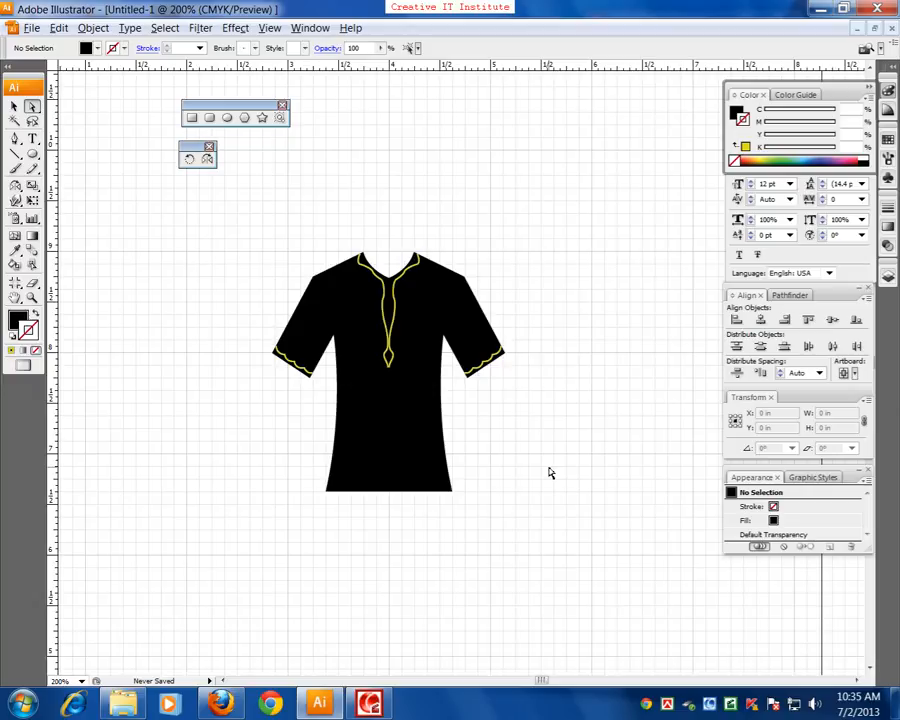
Switch to Windows Explorer and open the Image Backup folder in Materials Drive (I:) > Faculty Pc (Material) > #Material
click(122, 704)
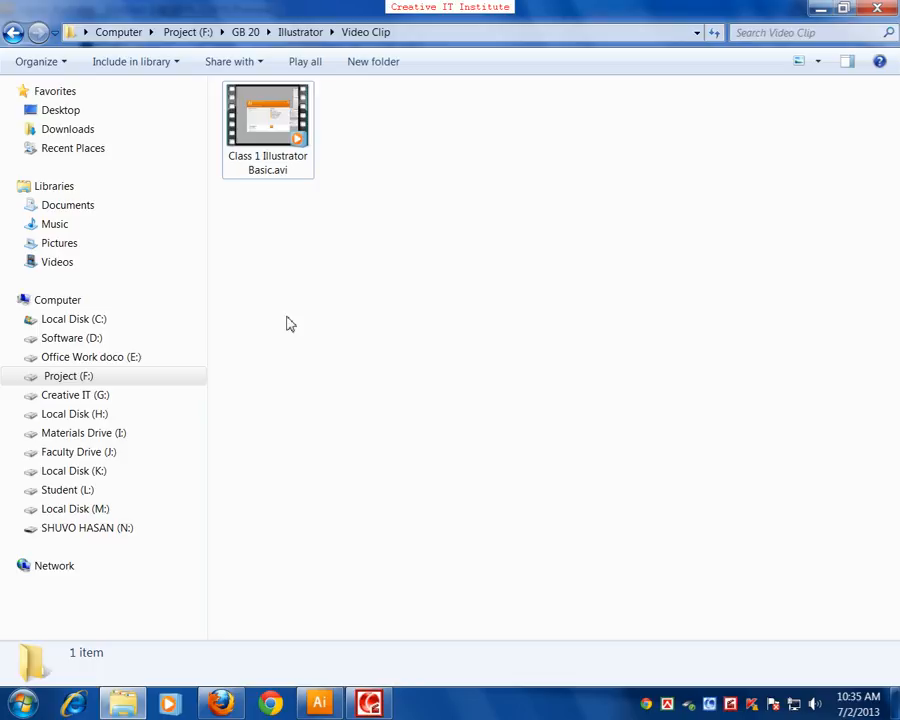
click(10, 32)
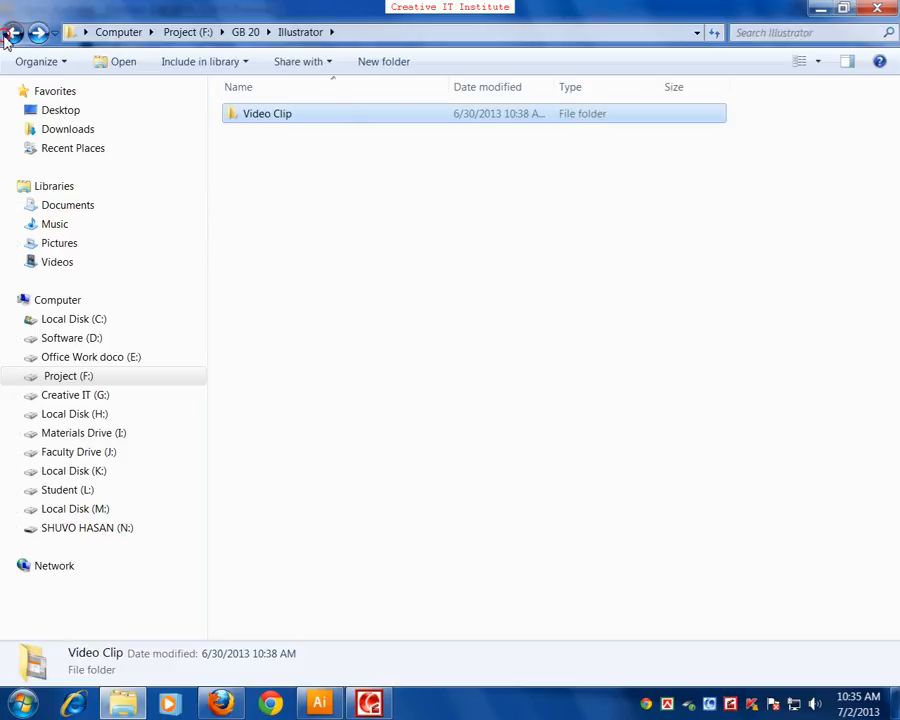
click(10, 32)
click(10, 32)
click(10, 32)
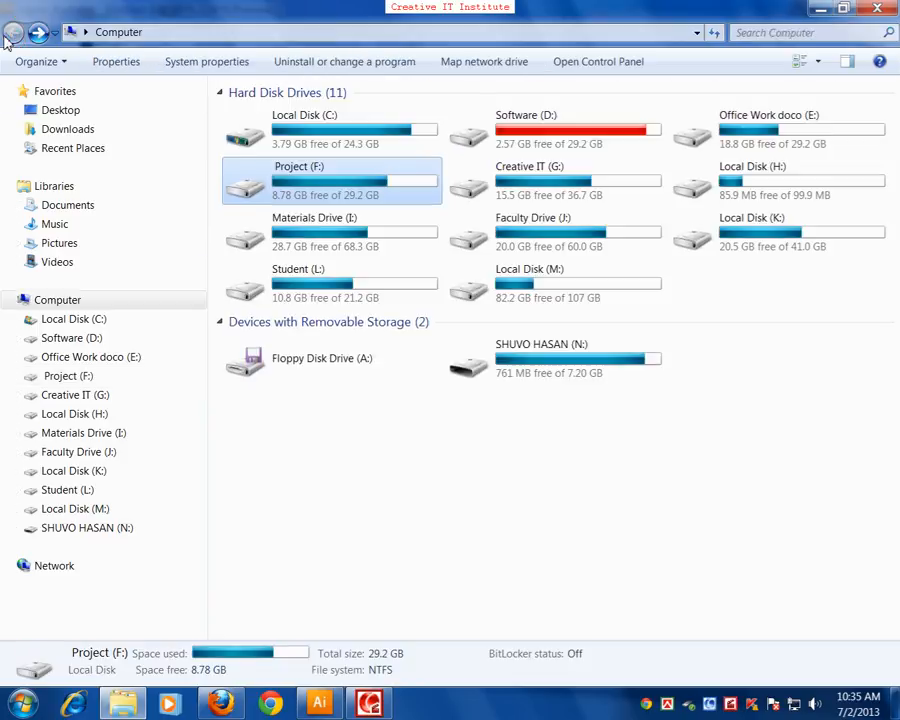
double_click(360, 234)
double_click(283, 116)
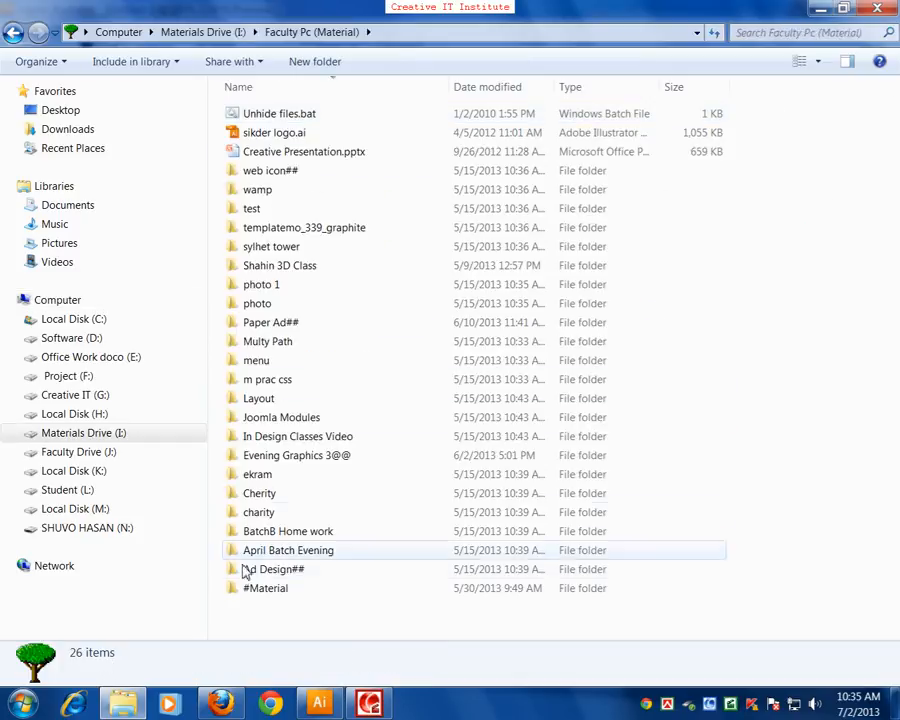
double_click(257, 588)
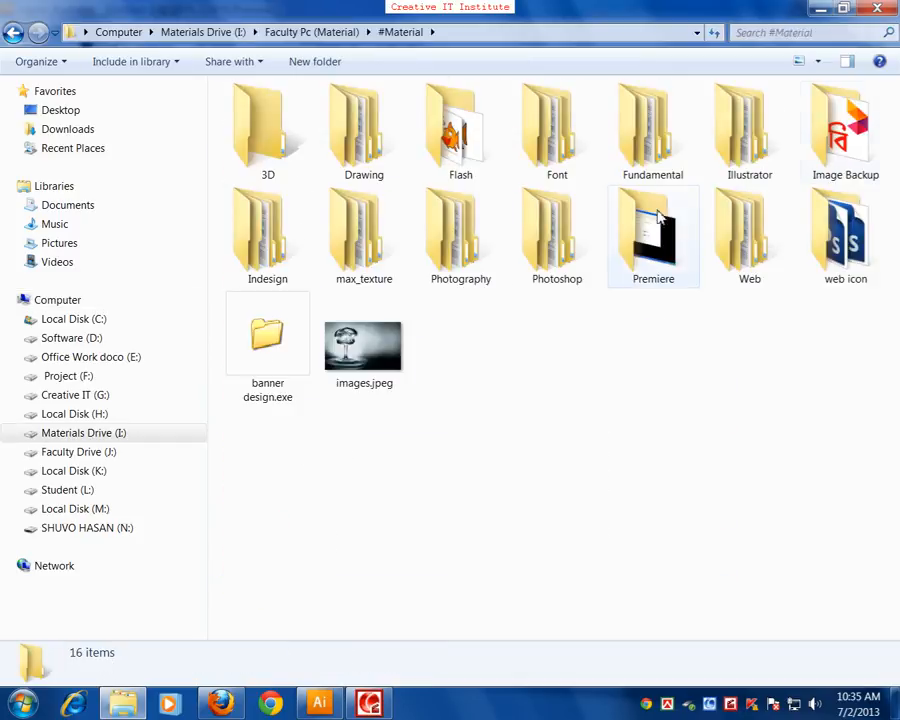
double_click(866, 148)
click(386, 378)
double_click(386, 378)
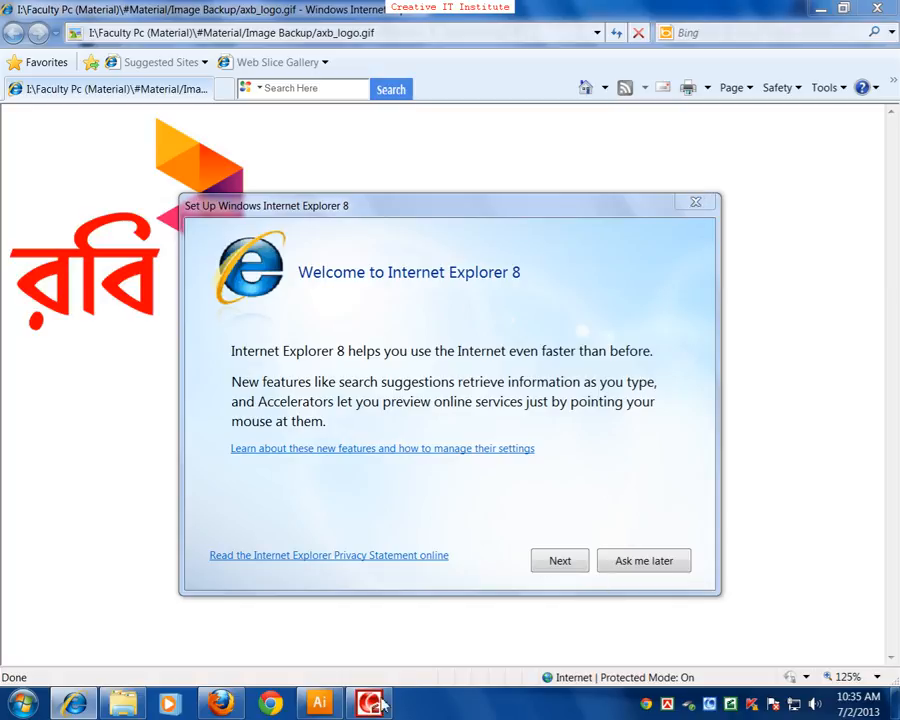
click(320, 704)
click(320, 706)
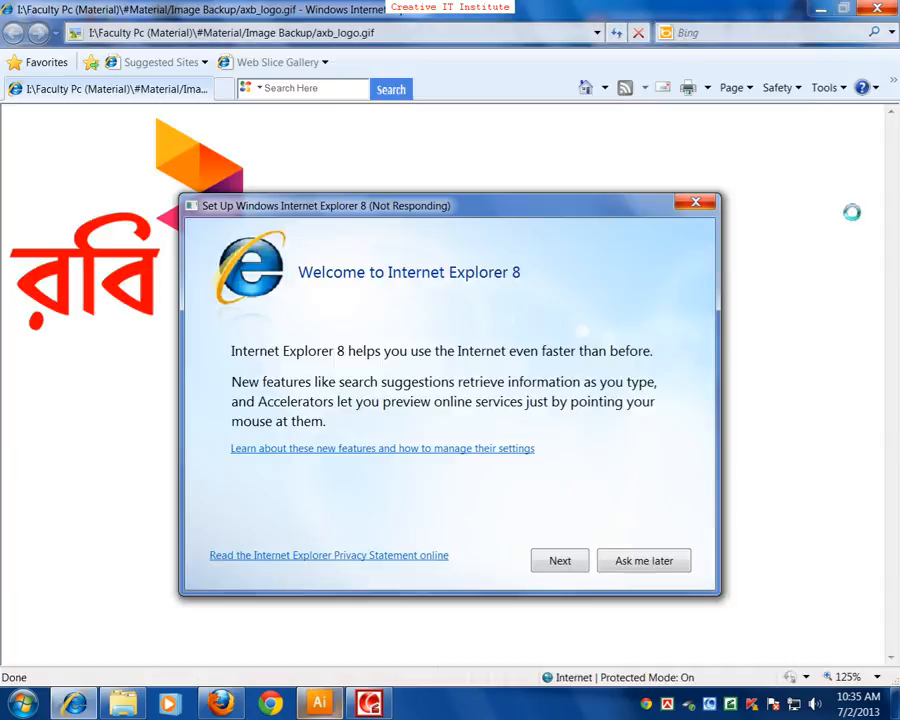
click(706, 210)
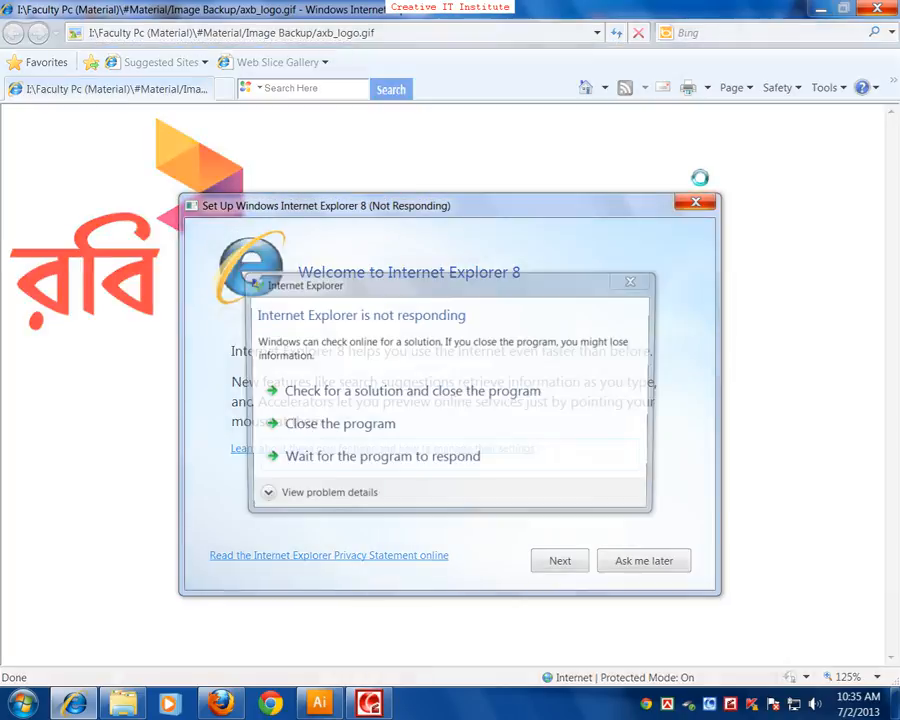
click(348, 430)
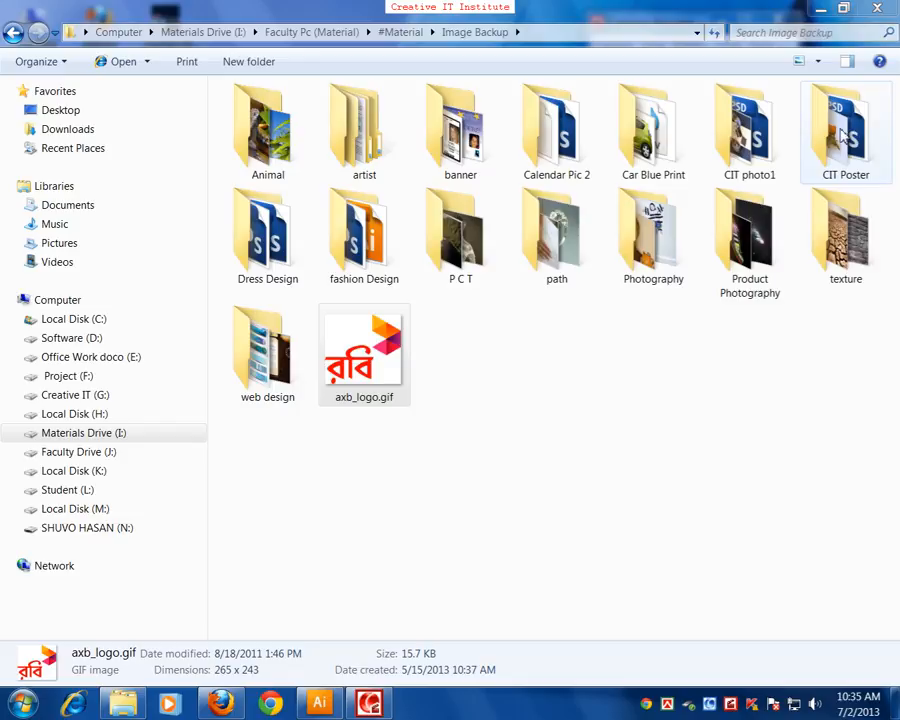
Place axb_logo.gif from the Explorer window into the Illustrator document, on blank canvas at about X 12.8 in, Y 7.27 in
click(386, 355)
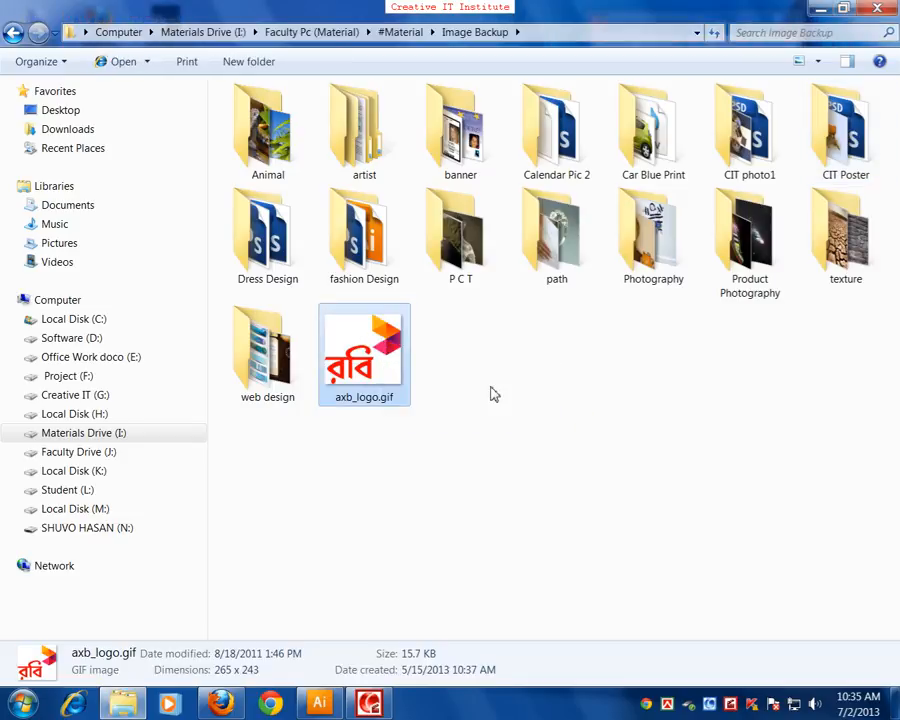
click(319, 703)
drag(486, 472, 129, 356)
drag(585, 480, 128, 500)
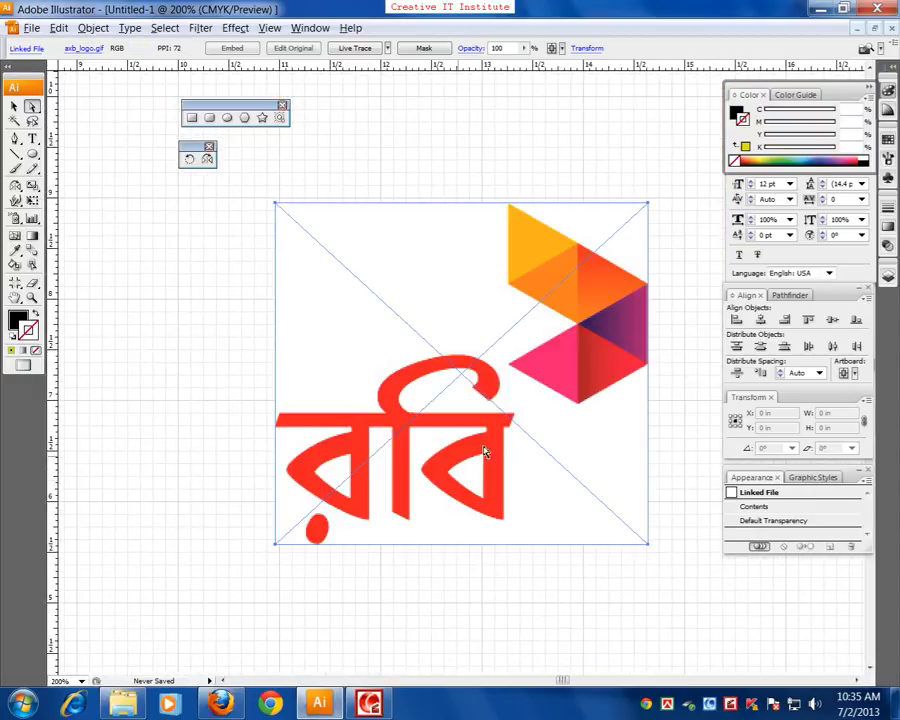
drag(482, 459, 396, 450)
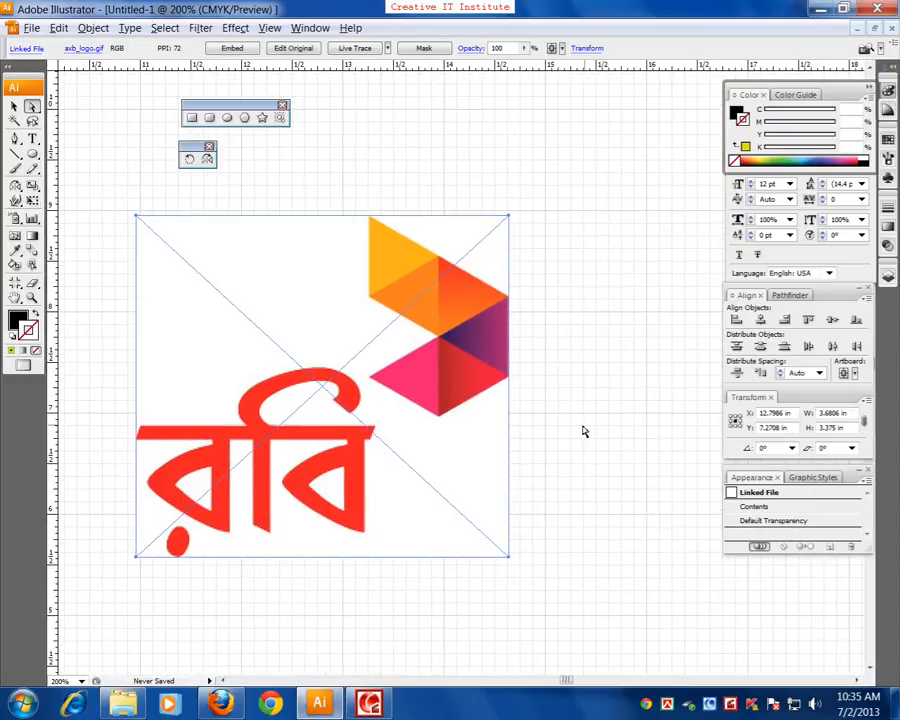
click(564, 434)
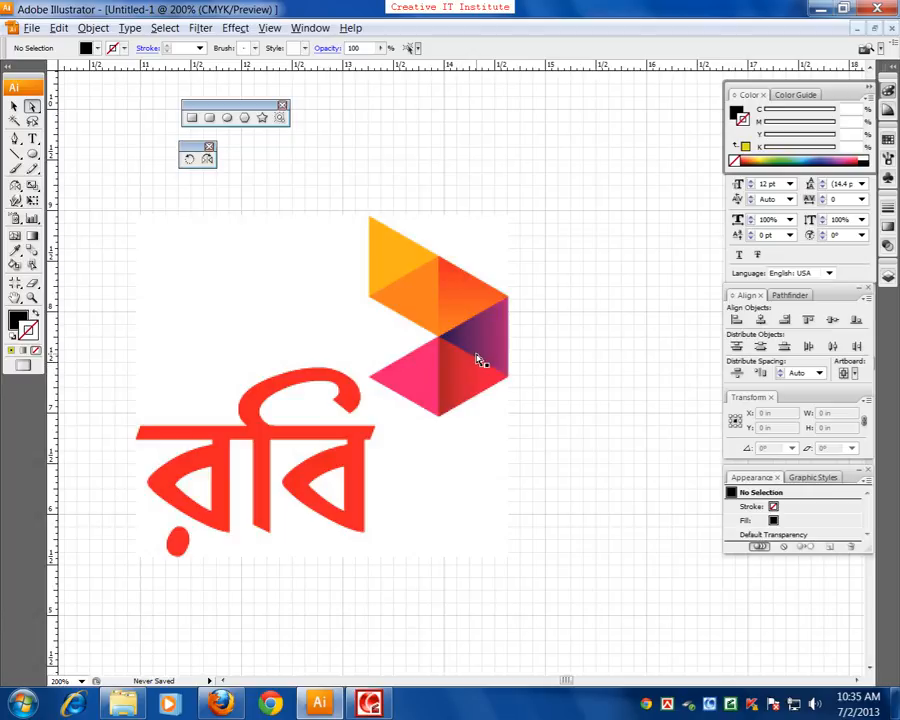
Examine the coloured triangles that make up the placed logo's emblem
drag(546, 392, 390, 432)
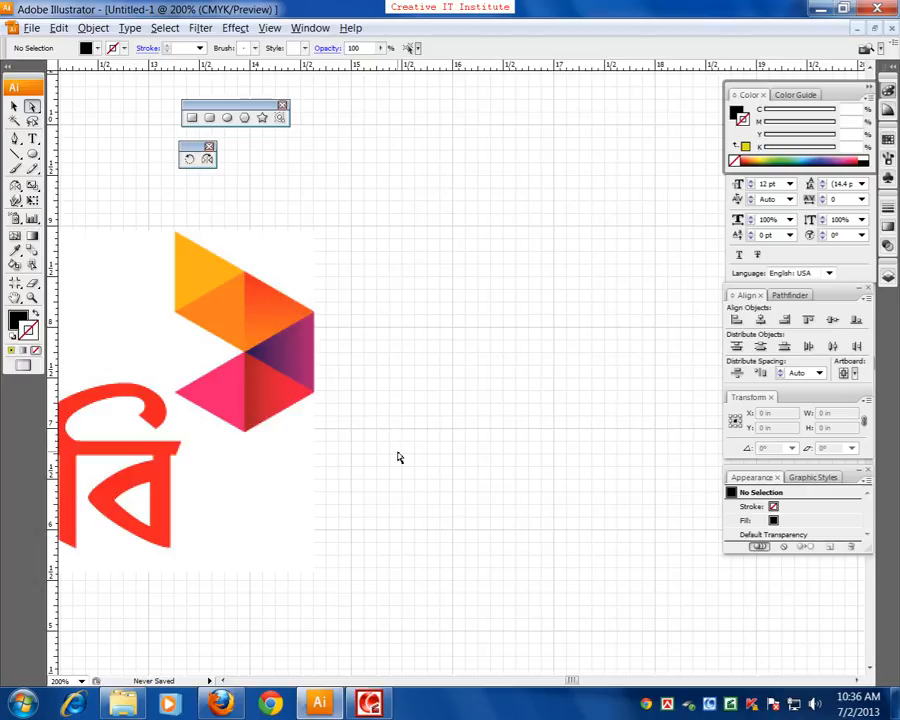
drag(414, 392, 426, 585)
drag(356, 344, 366, 430)
key(ctrl+plus)
key(ctrl+plus)
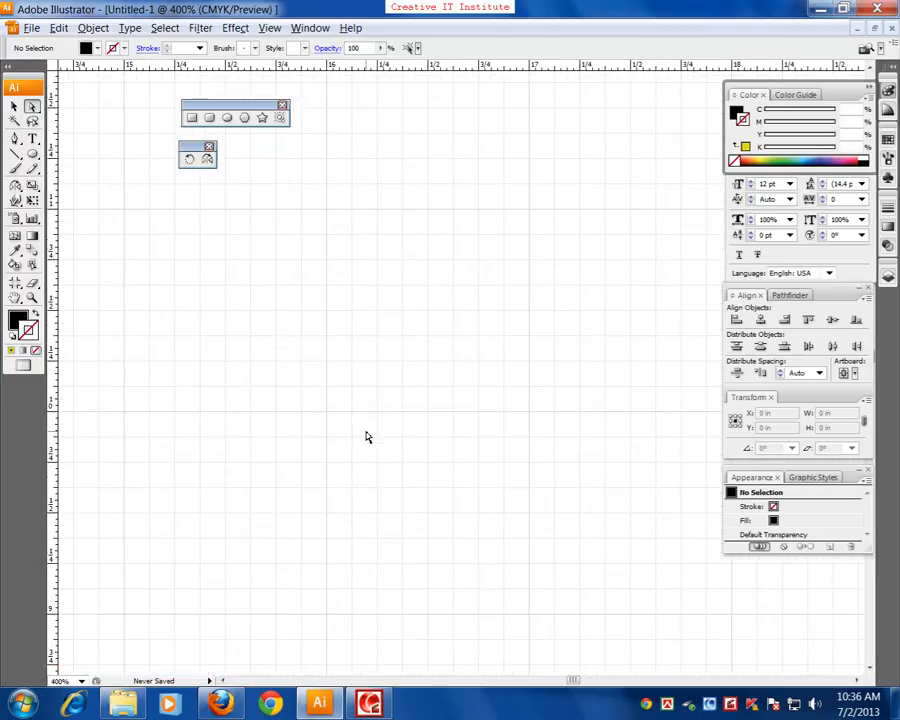
drag(288, 661, 420, 386)
drag(223, 597, 500, 378)
drag(426, 412, 500, 413)
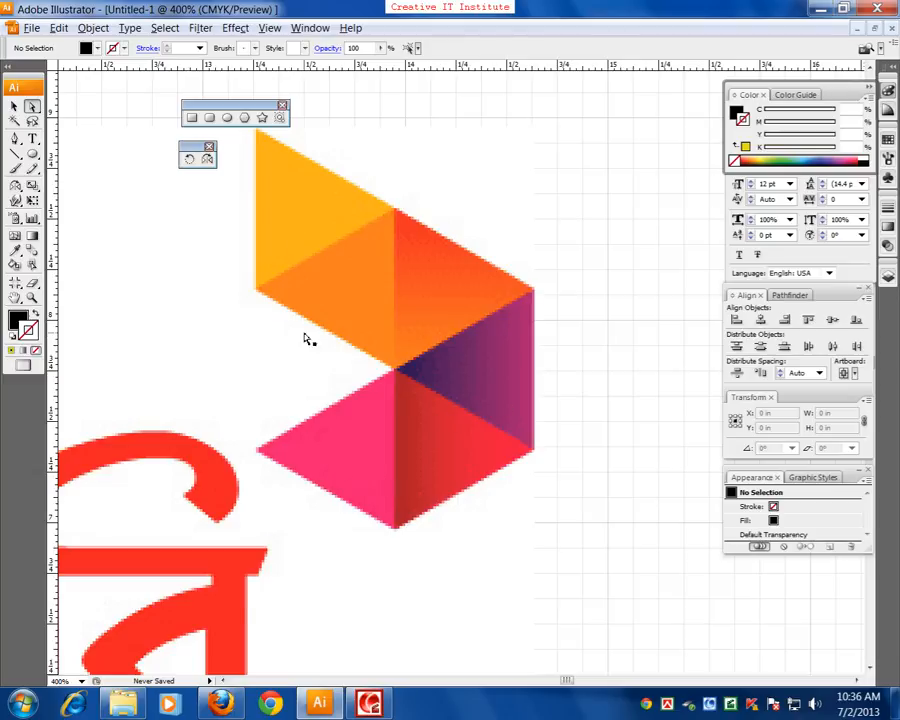
scroll(285, 336, up, 1)
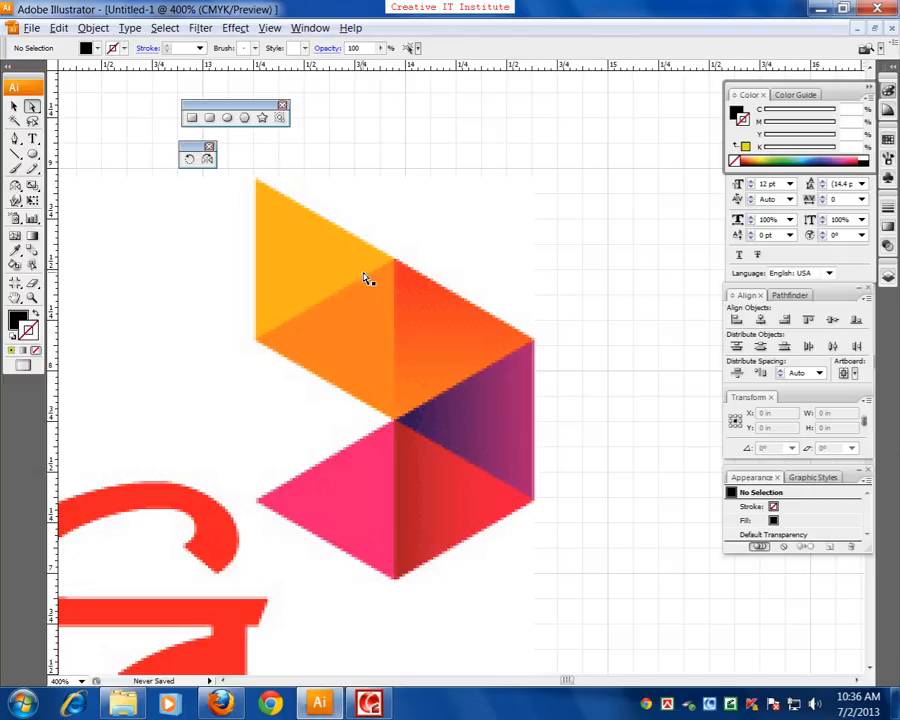
Draw an upright equilateral triangle about 0.87 in wide and 0.76 in high with the Polygon tool on the empty canvas beside the logo
drag(536, 410, 287, 456)
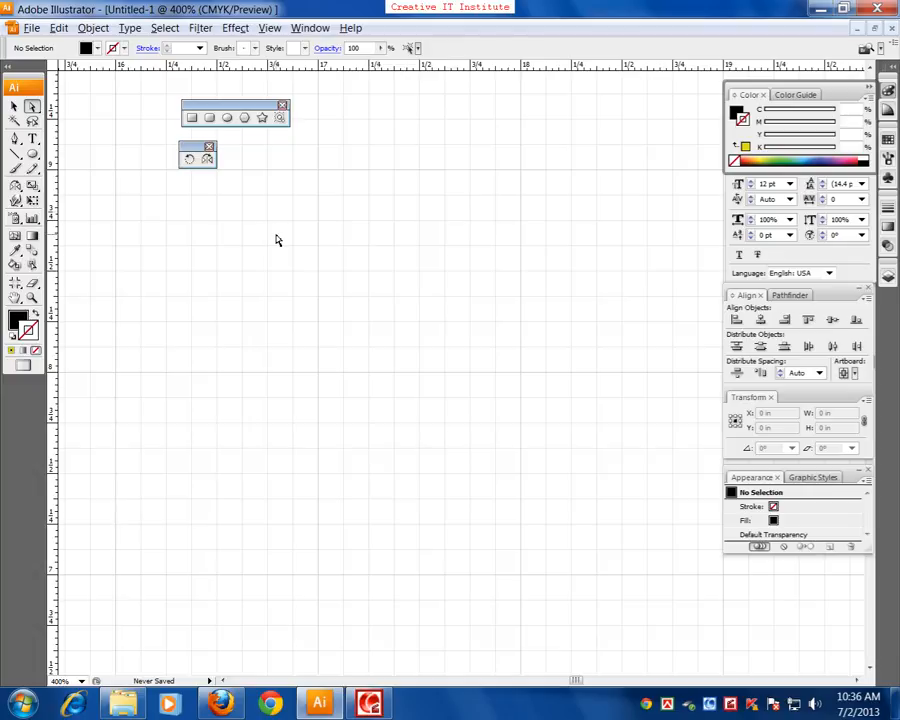
click(243, 118)
drag(316, 365, 386, 443)
key(Down)
key(Down)
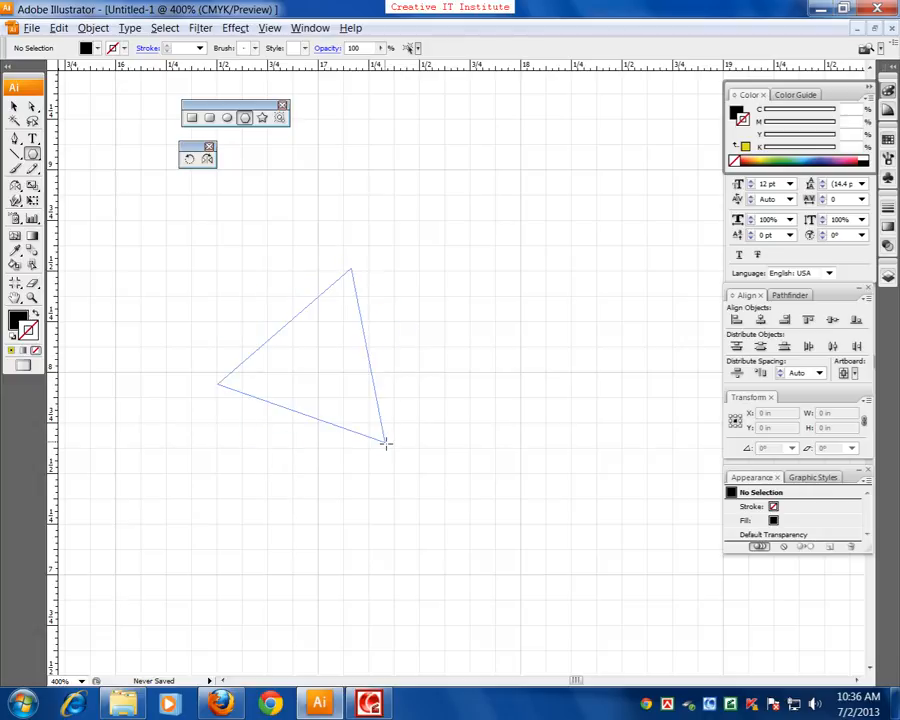
drag(386, 441, 386, 443)
key(shift)
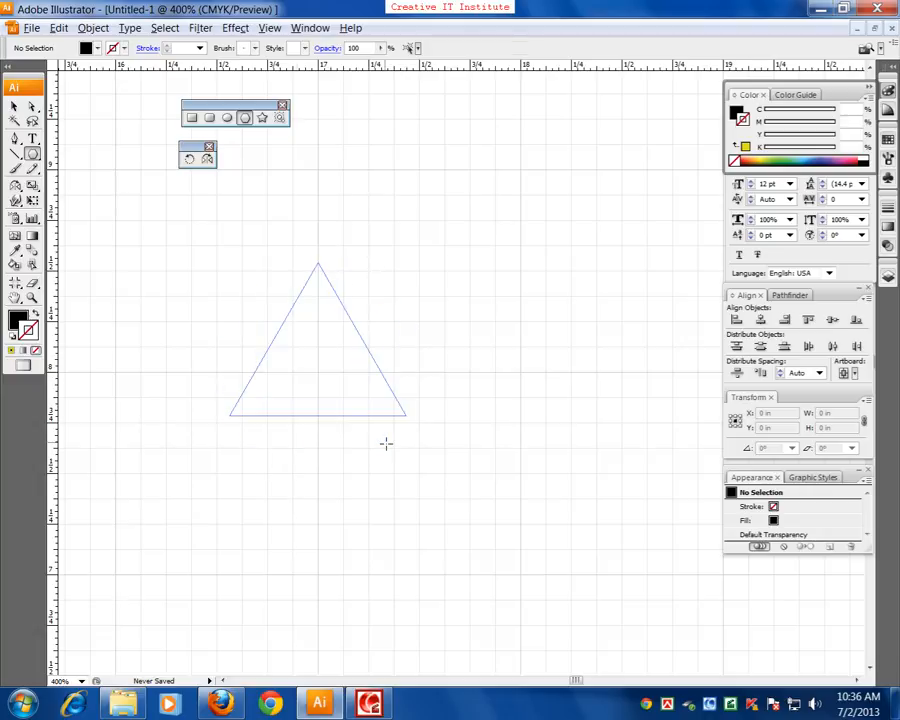
drag(386, 443, 386, 443)
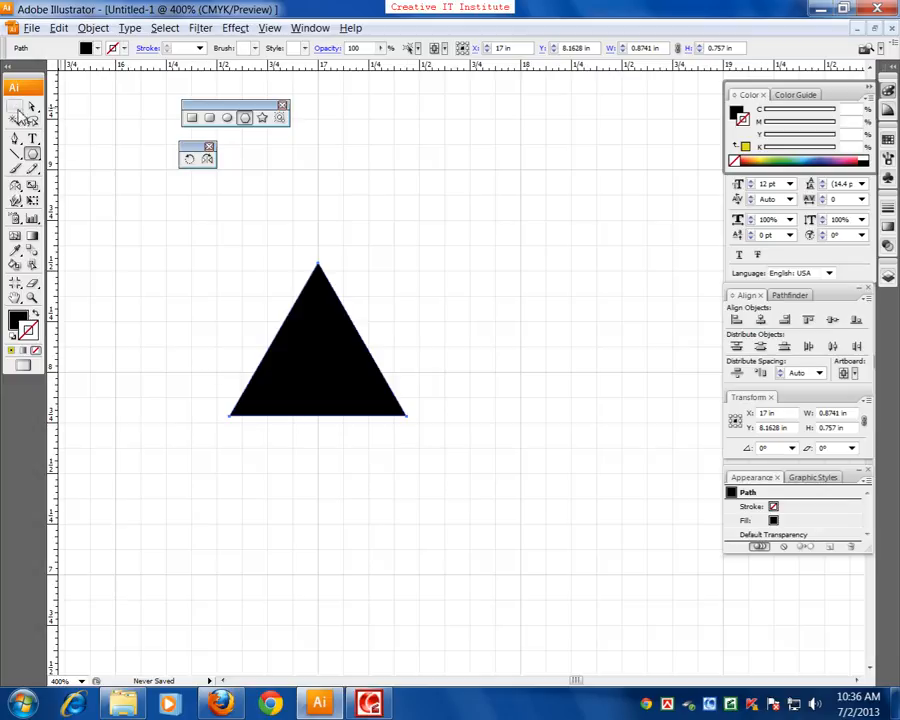
Move the triangle closer to the logo, at about X 16.28 in, Y 8.19 in, and rotate it 90° clockwise to point right
click(16, 107)
drag(235, 392, 474, 449)
key(ctrl+minus)
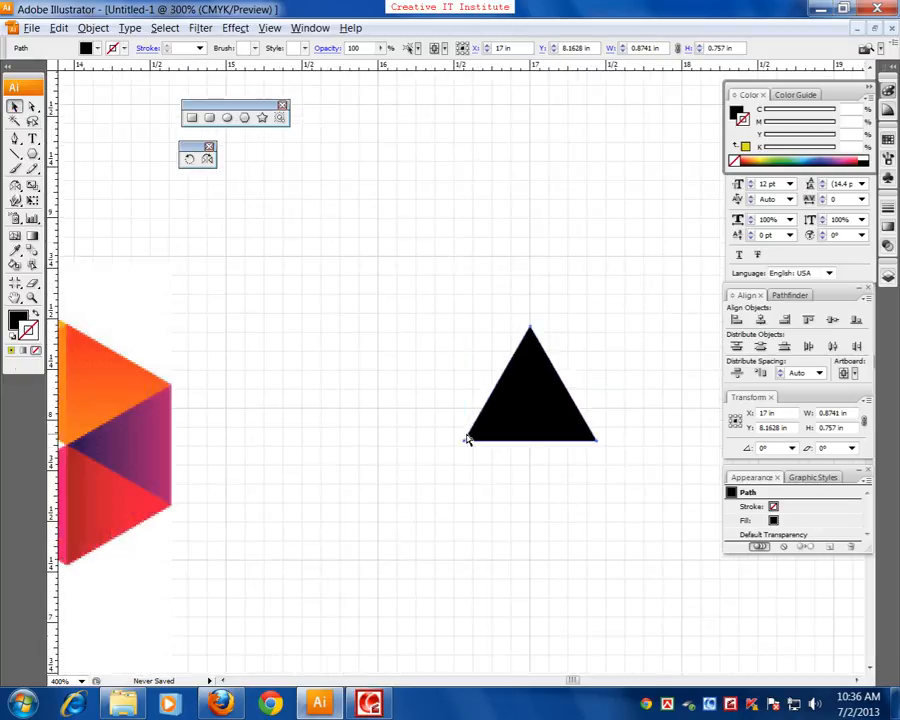
drag(366, 452, 370, 392)
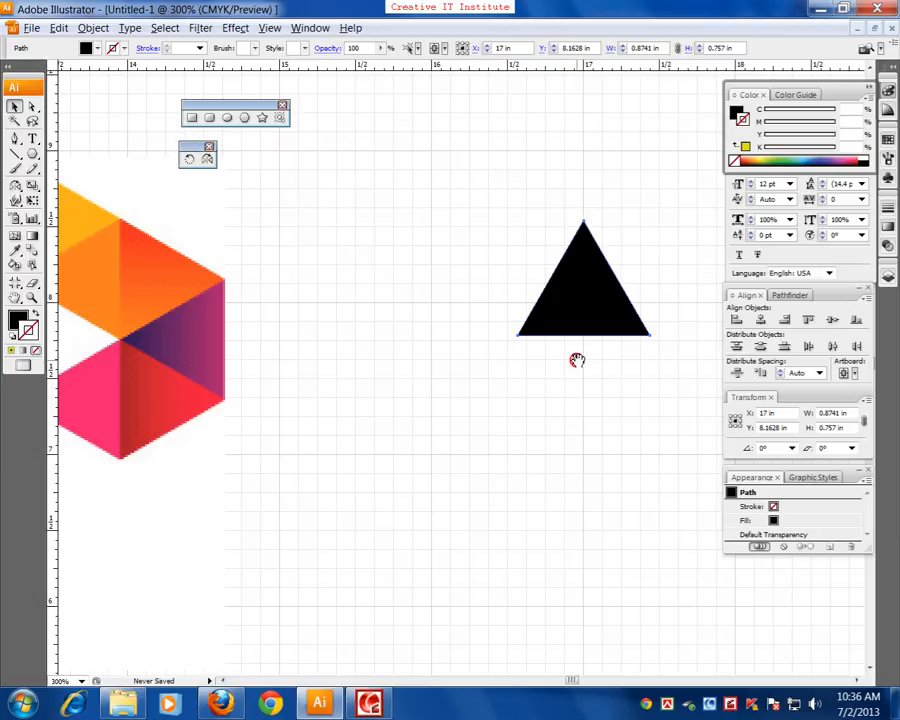
drag(603, 325, 494, 321)
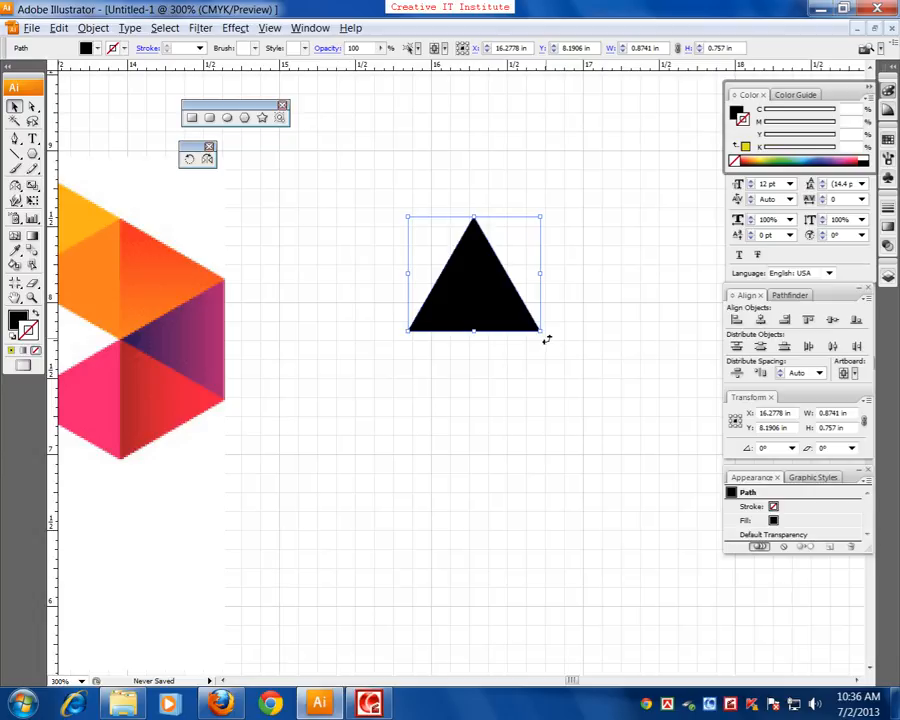
drag(547, 340, 418, 251)
Move the rotated triangle to about X 16.62 in, Y 8 in
drag(454, 437, 588, 477)
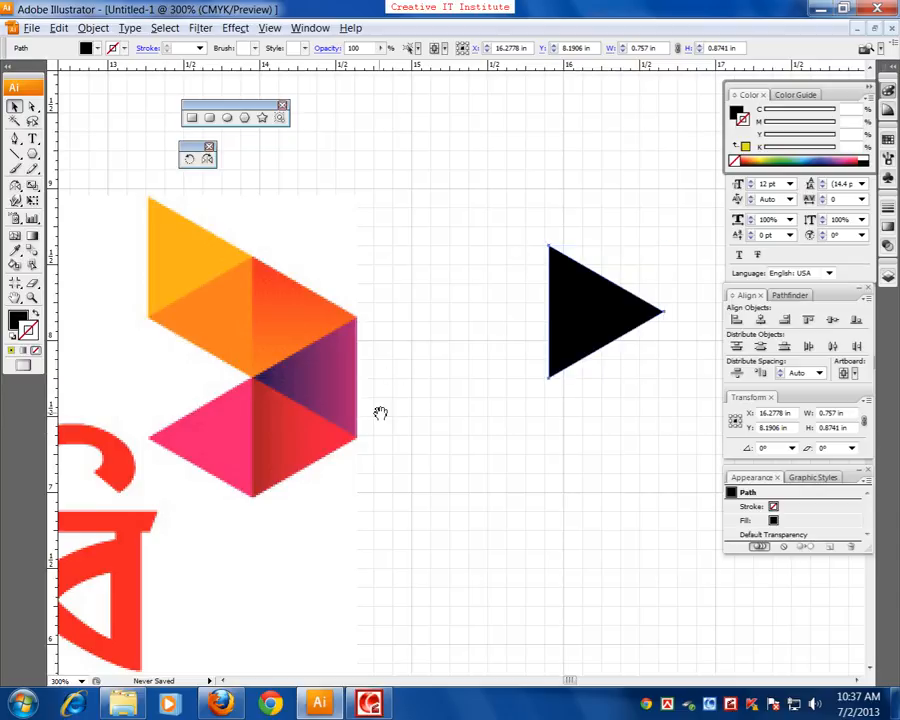
drag(377, 411, 233, 459)
drag(378, 394, 422, 408)
key(ctrl+plus)
key(ctrl+plus)
drag(556, 436, 492, 450)
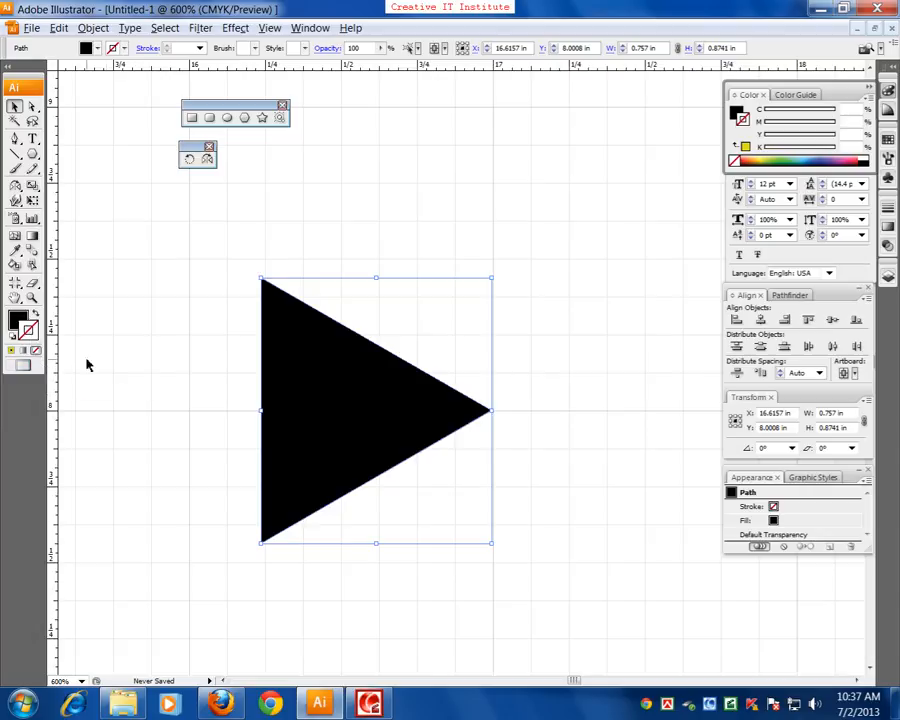
Fill the triangle with light blue (C 51.37, M 1.57, Y 0, K 0), without a stroke, and deselect it
click(195, 387)
click(341, 408)
click(803, 162)
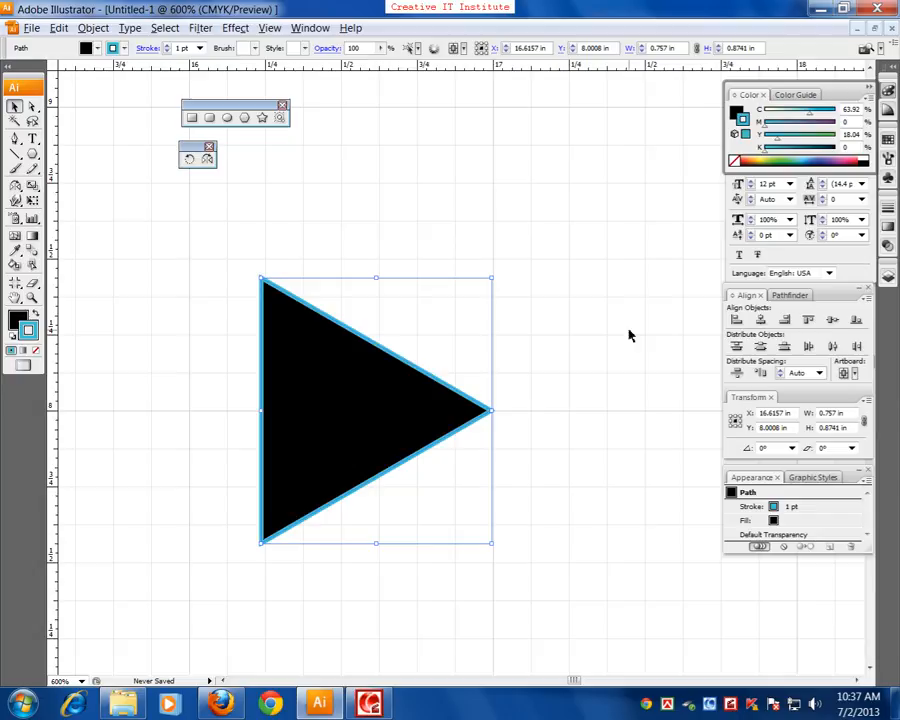
click(36, 349)
click(18, 319)
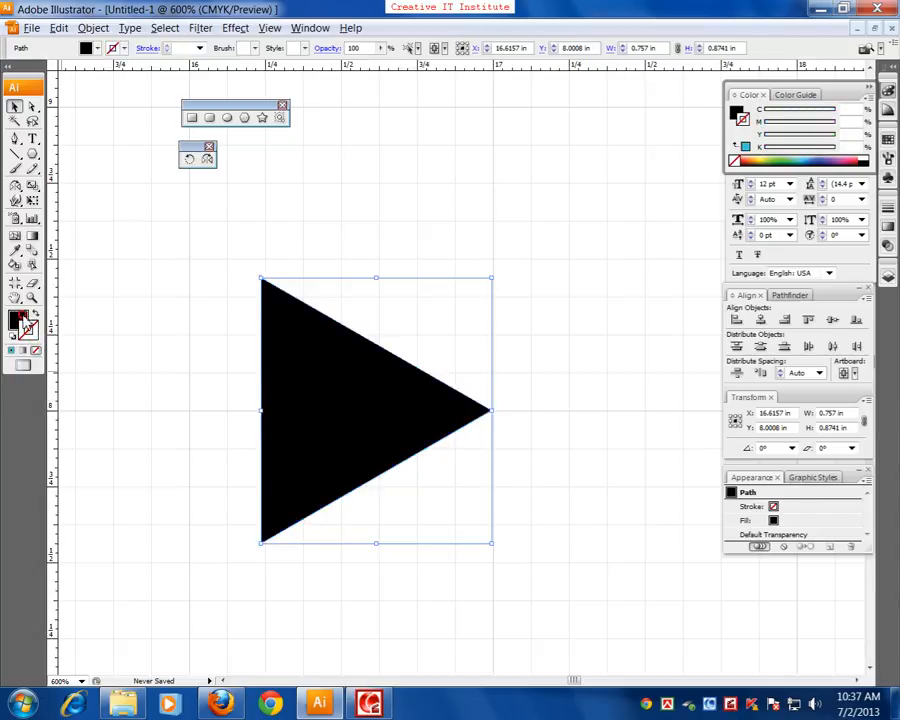
click(800, 160)
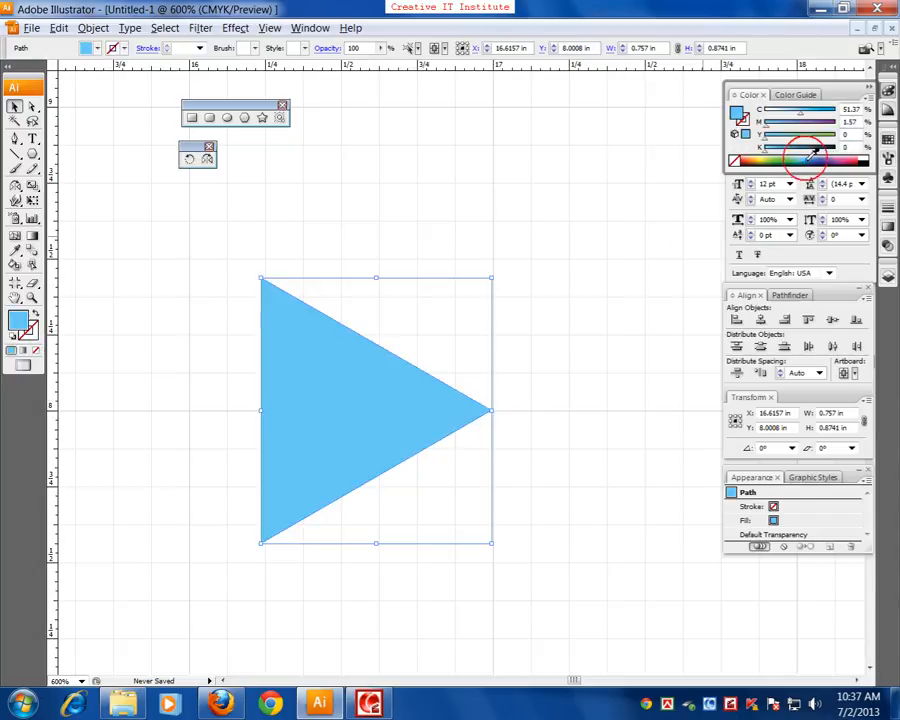
click(598, 362)
Try to create a copy of the triangle rotated 60° about its right-hand tip with the Rotate tool
key(ctrl+plus)
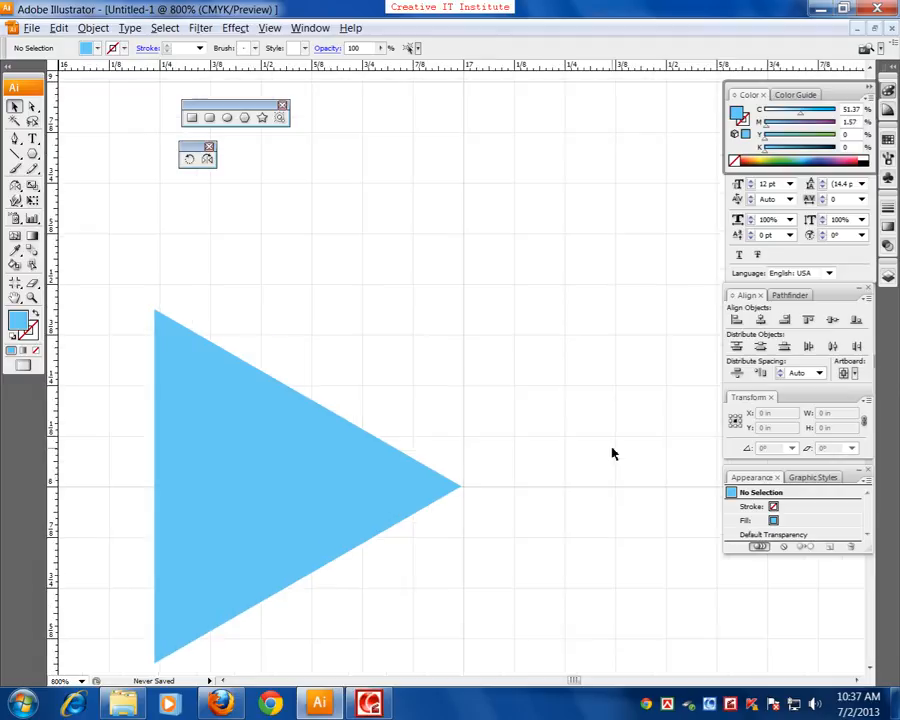
drag(510, 420, 540, 372)
drag(443, 341, 410, 374)
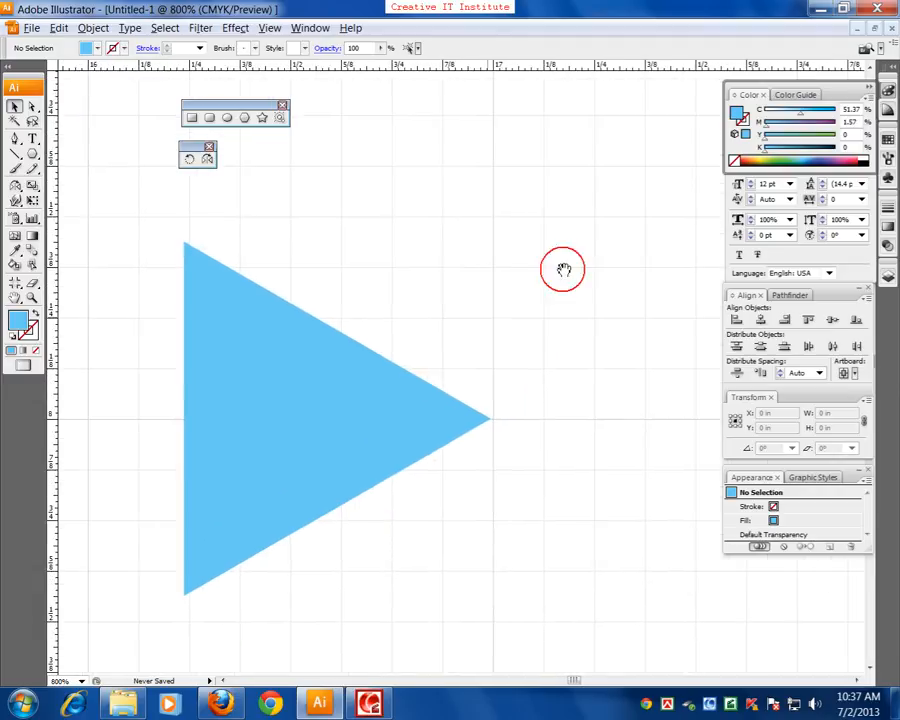
click(188, 162)
drag(460, 434, 438, 410)
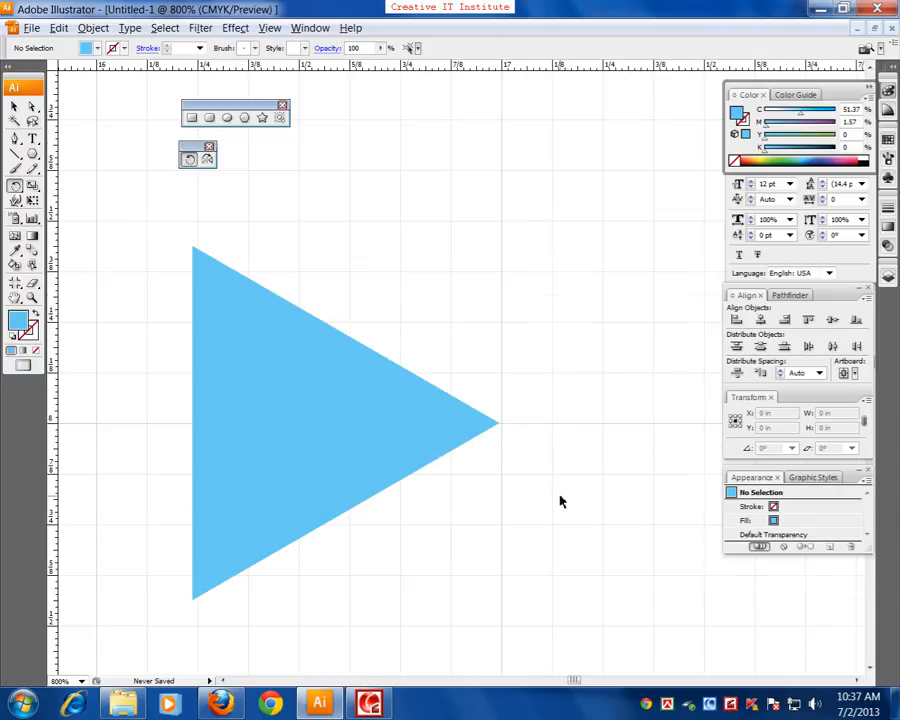
key(ctrl+plus)
key(ctrl+plus)
key(ctrl+plus)
drag(558, 532, 458, 434)
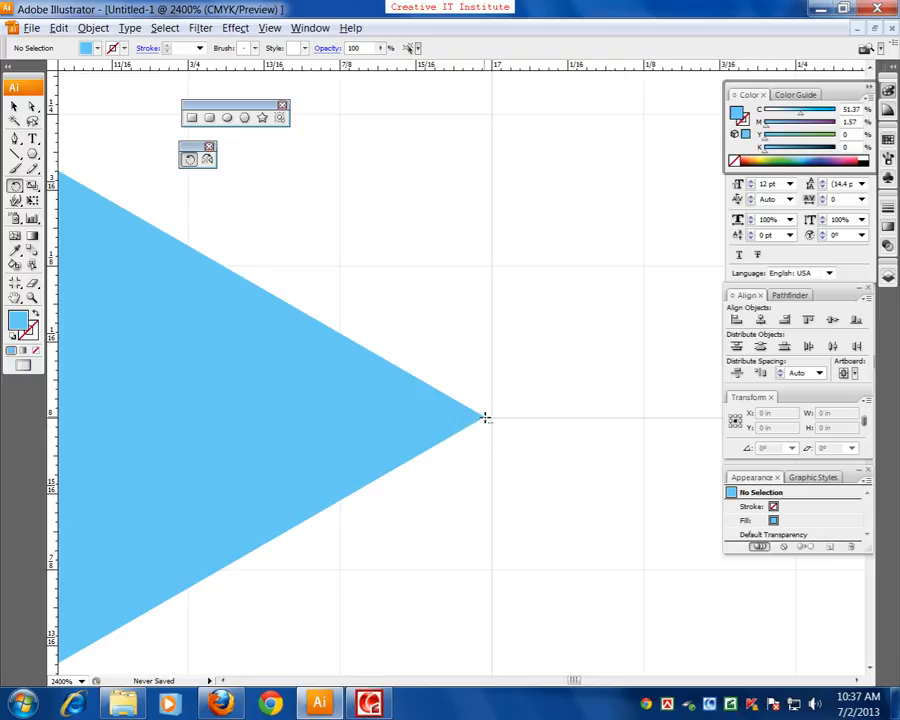
alt+click(485, 418)
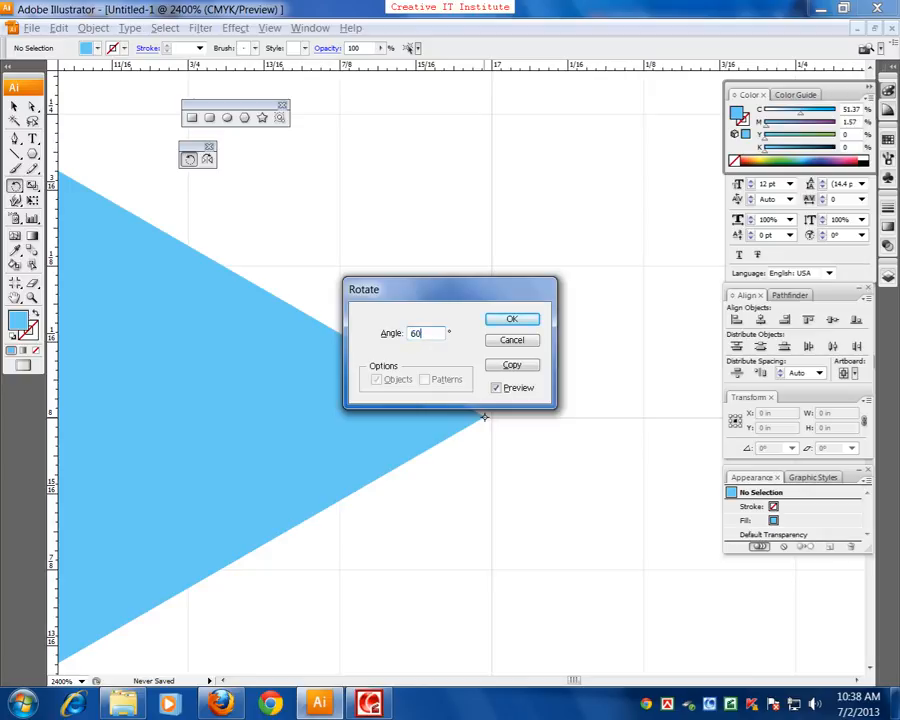
click(510, 364)
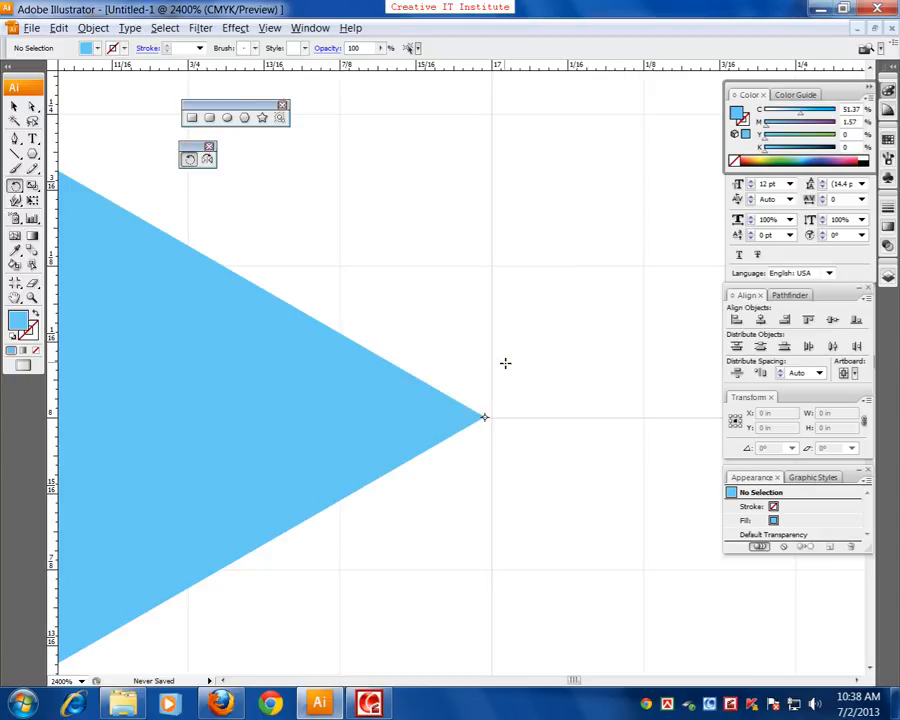
Select the light blue triangle, move it aside to check for a copy beneath it, and undo the move
key(ctrl+minus)
key(ctrl+minus)
key(ctrl+minus)
key(ctrl+minus)
key(ctrl+minus)
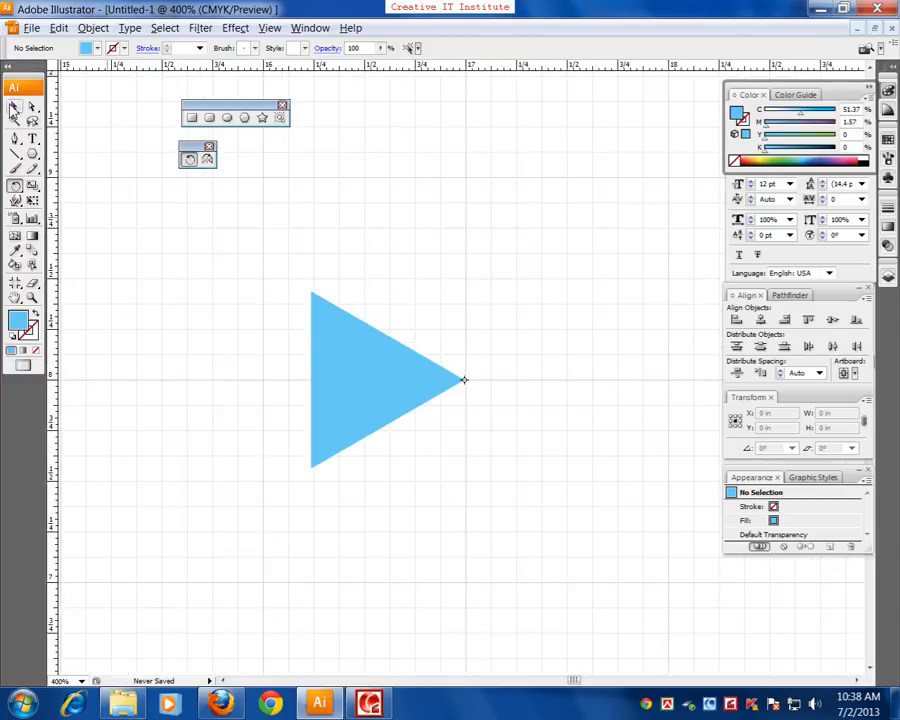
click(15, 106)
click(333, 354)
drag(333, 354, 235, 378)
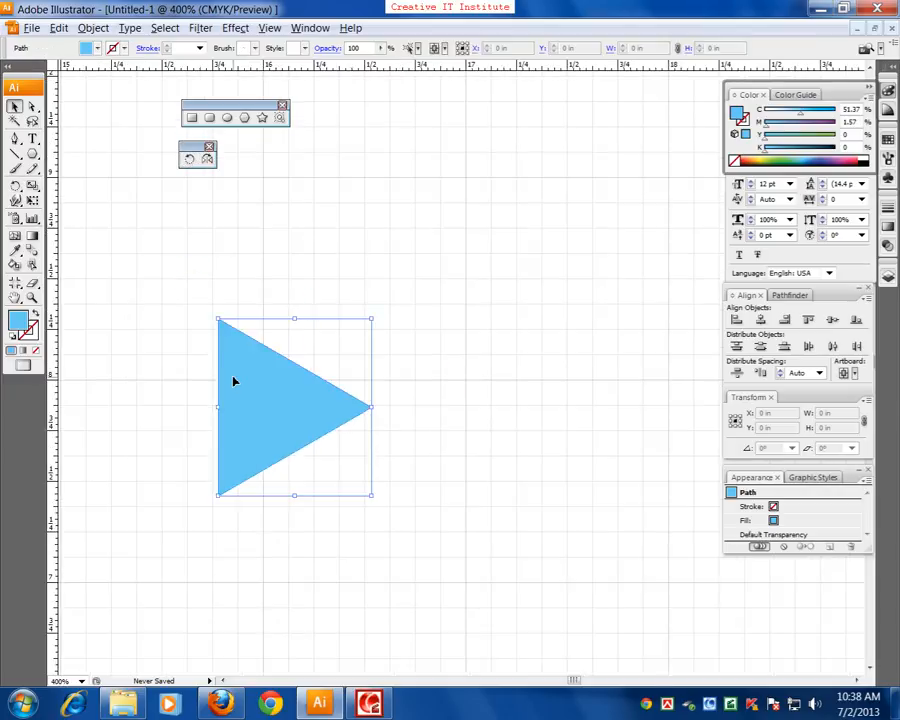
key(ctrl+z)
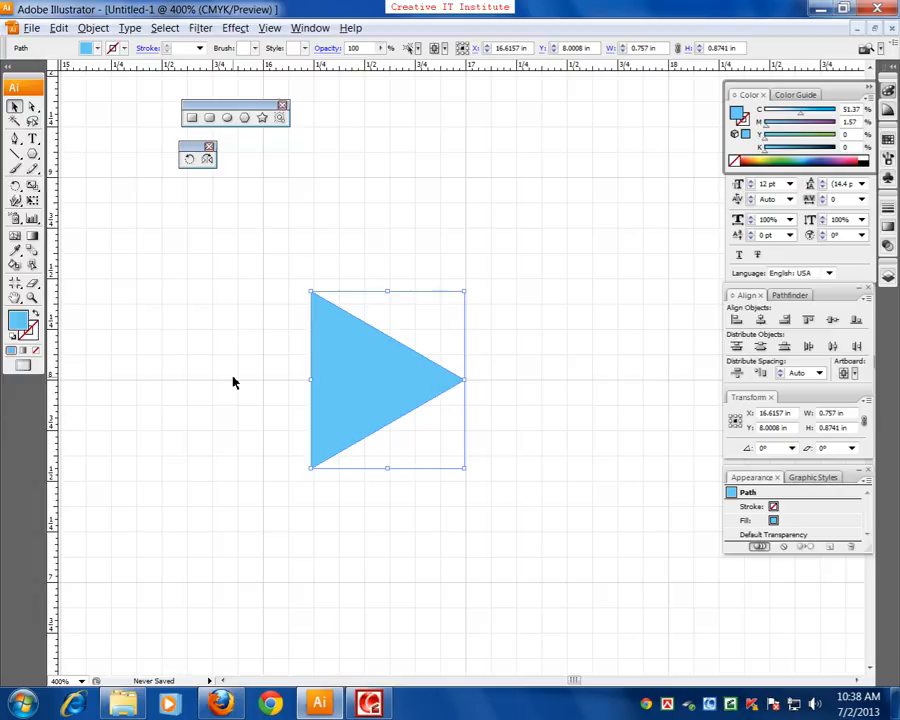
Create a copy of the selected triangle rotated 60° about its right-hand tip
key(ctrl+equal)
key(ctrl+equal)
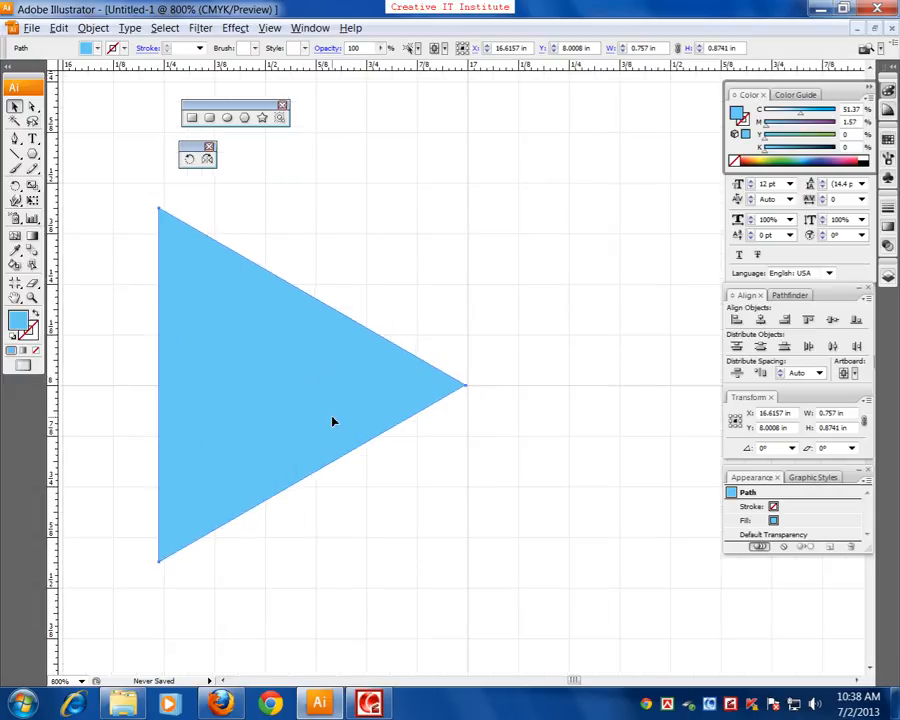
click(188, 159)
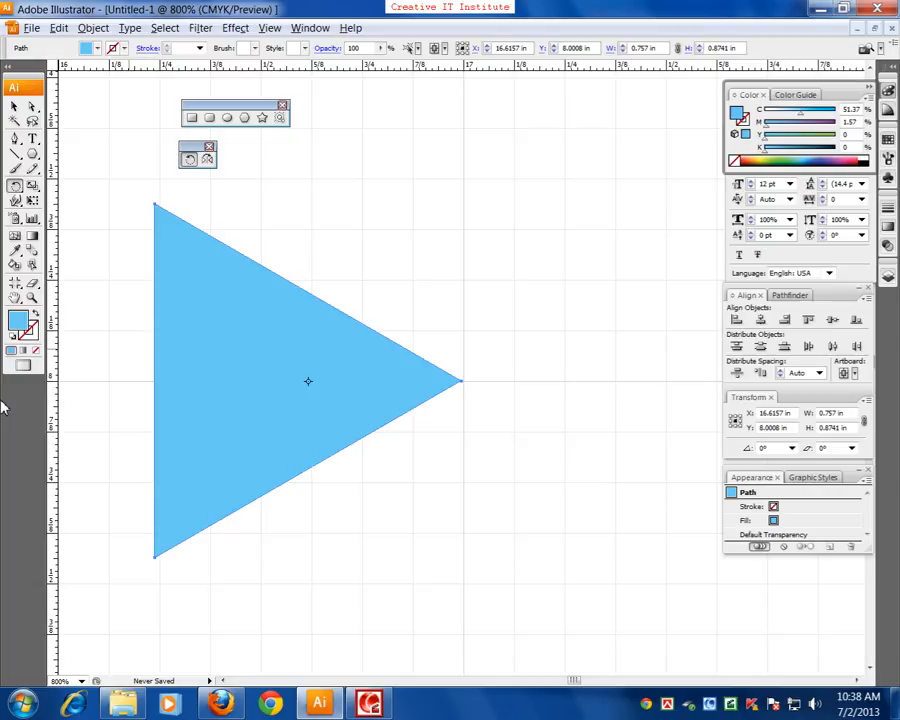
drag(450, 371, 429, 338)
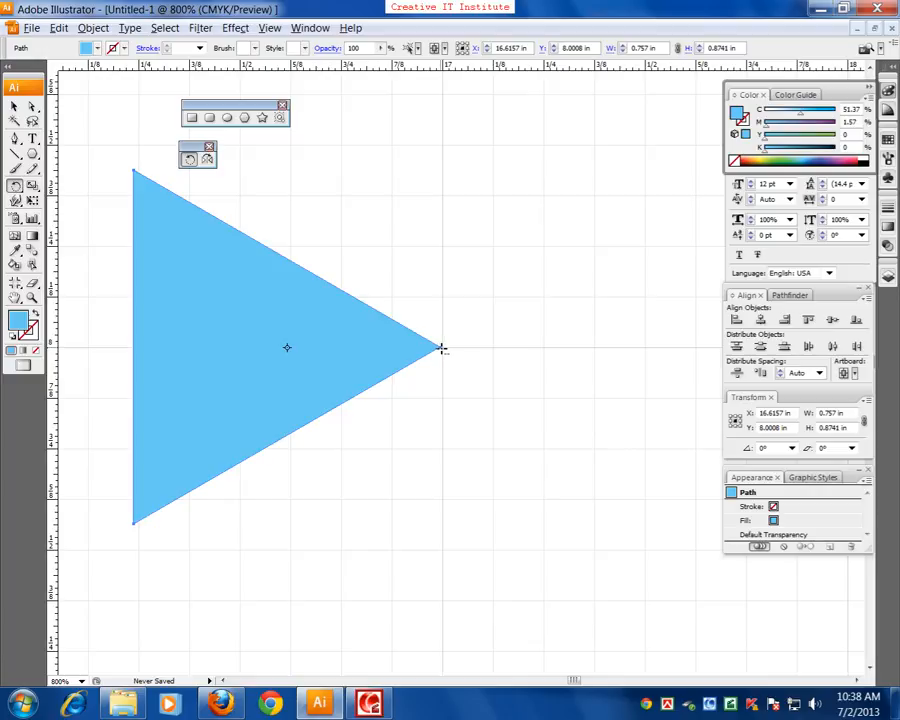
alt+click(440, 347)
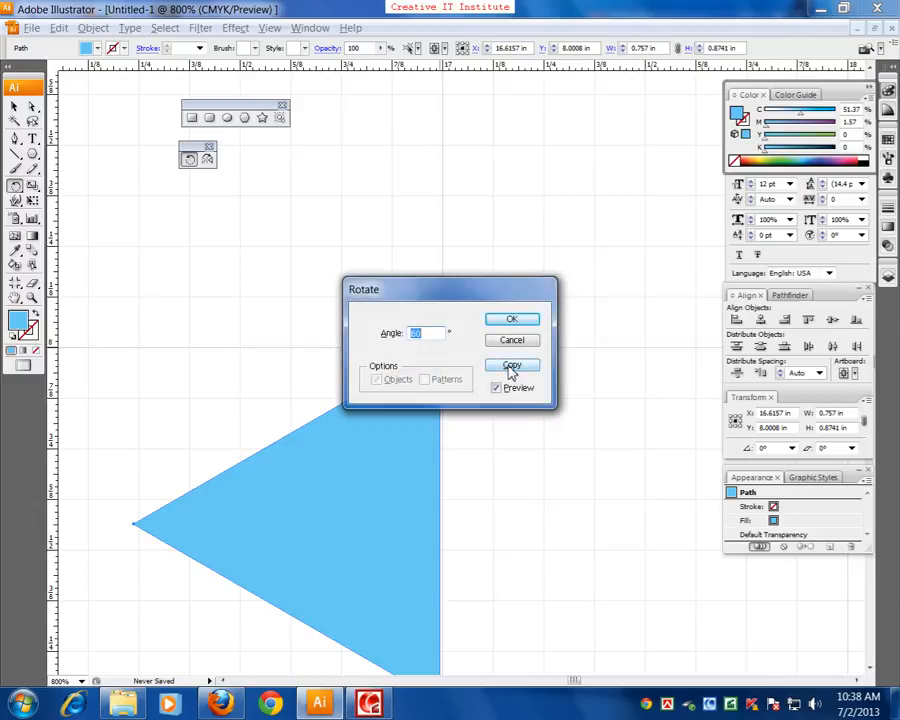
click(512, 366)
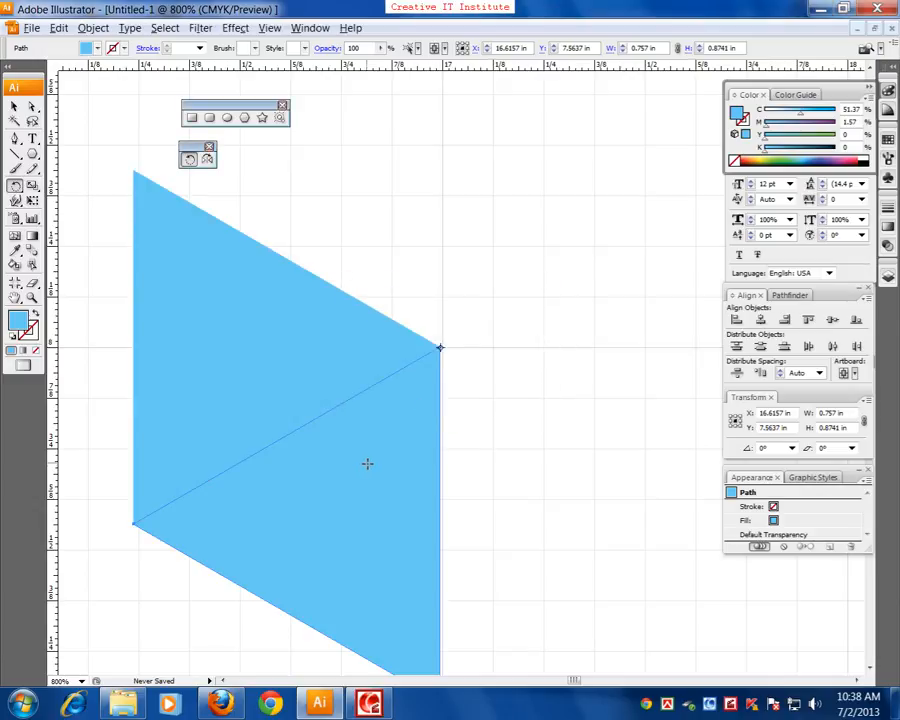
Repeat the 60° rotated copy around the shared tip until six triangles form a complete hexagon
click(16, 107)
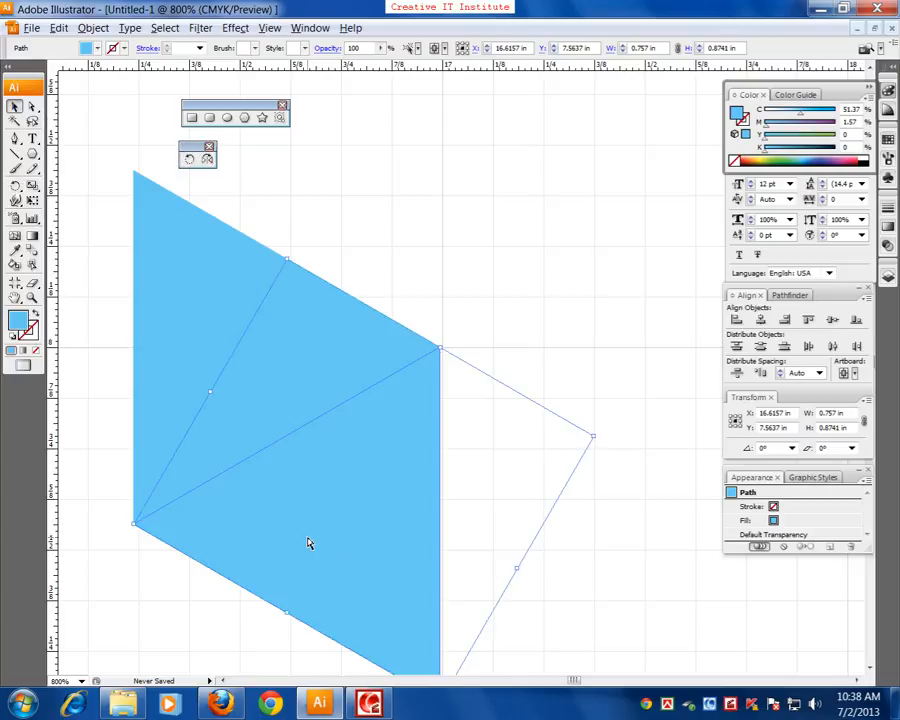
key(ctrl+d)
key(ctrl+d)
key(ctrl+d)
key(ctrl+d)
key(ctrl+d)
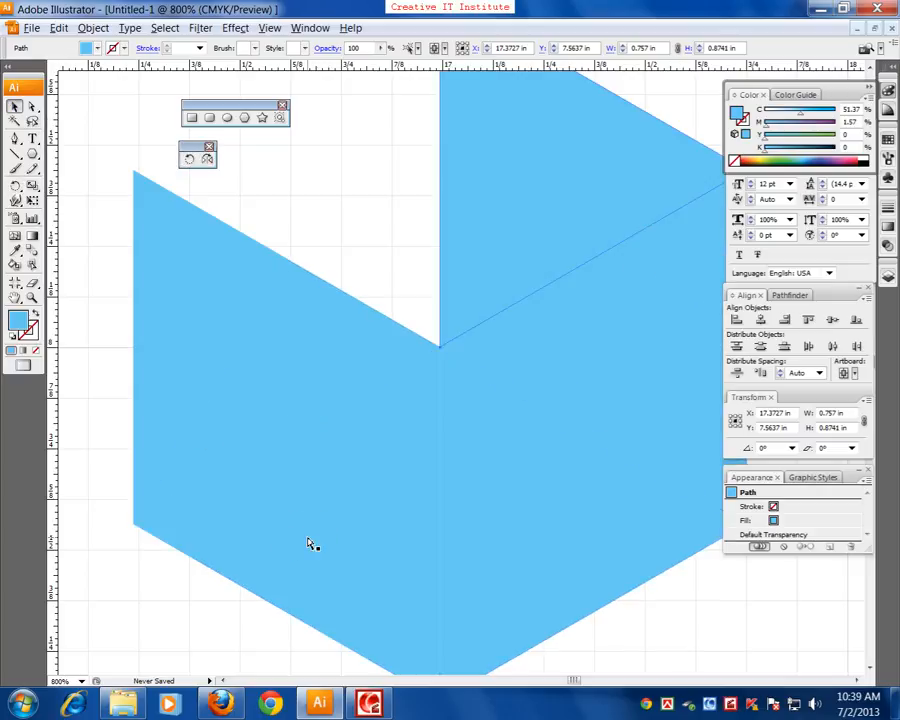
key(ctrl+d)
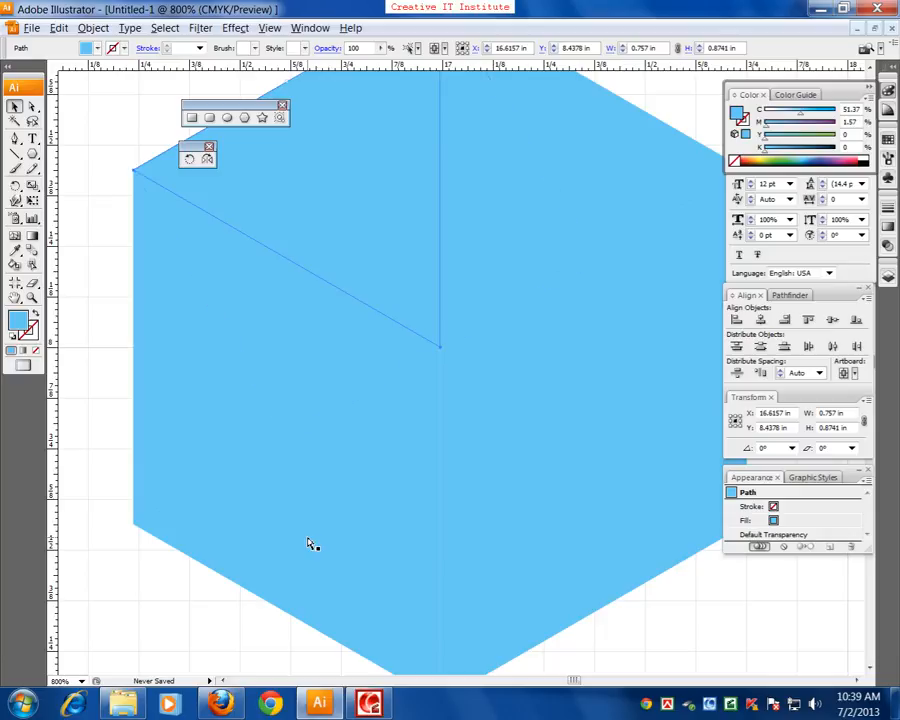
Reflect the hexagon's left triangle across a horizontal axis through its upper-left corner, without copying, and deselect it
key(ctrl+minus)
drag(332, 426, 438, 545)
click(371, 460)
key(ctrl+plus)
key(ctrl+plus)
key(ctrl+plus)
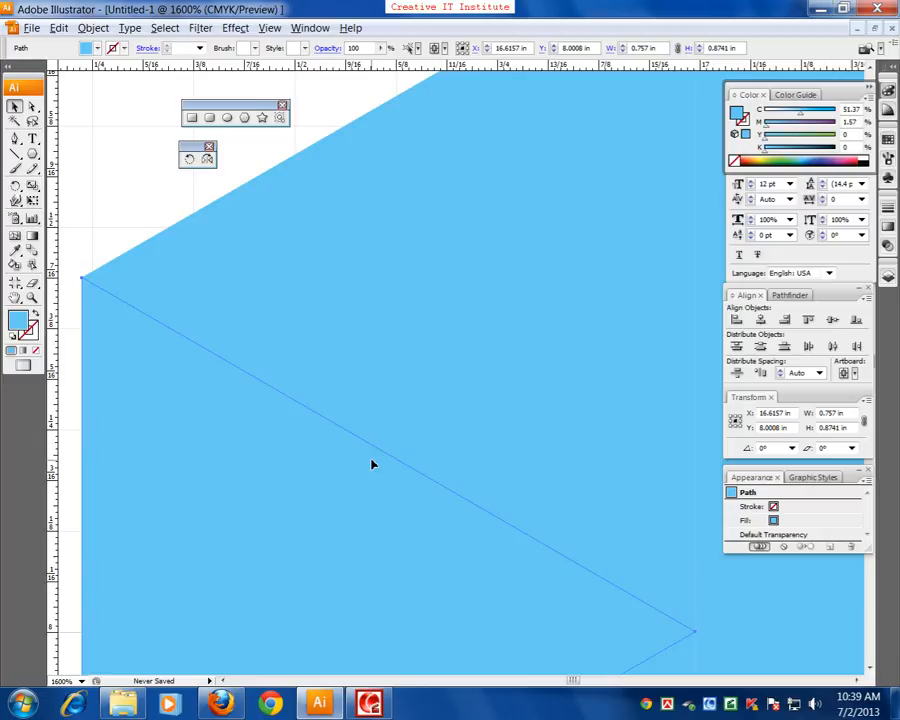
drag(274, 359, 490, 345)
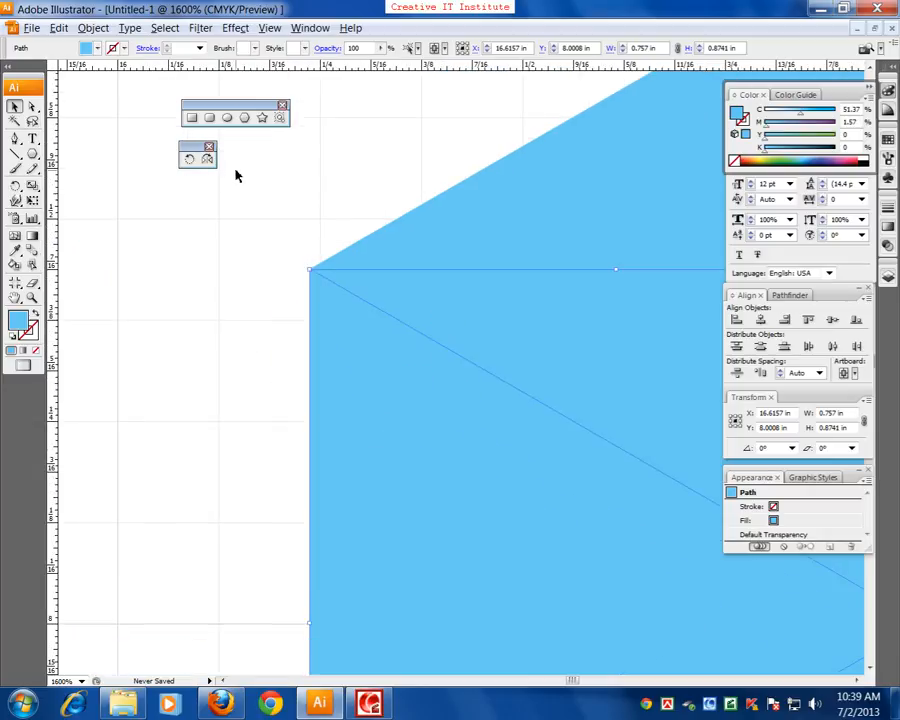
click(207, 160)
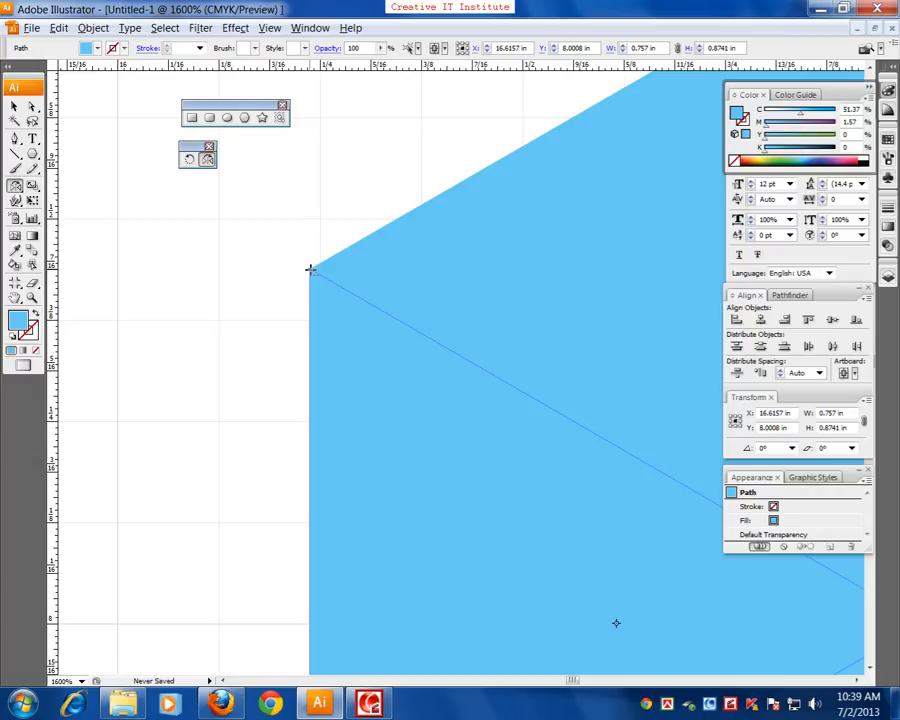
alt+click(310, 269)
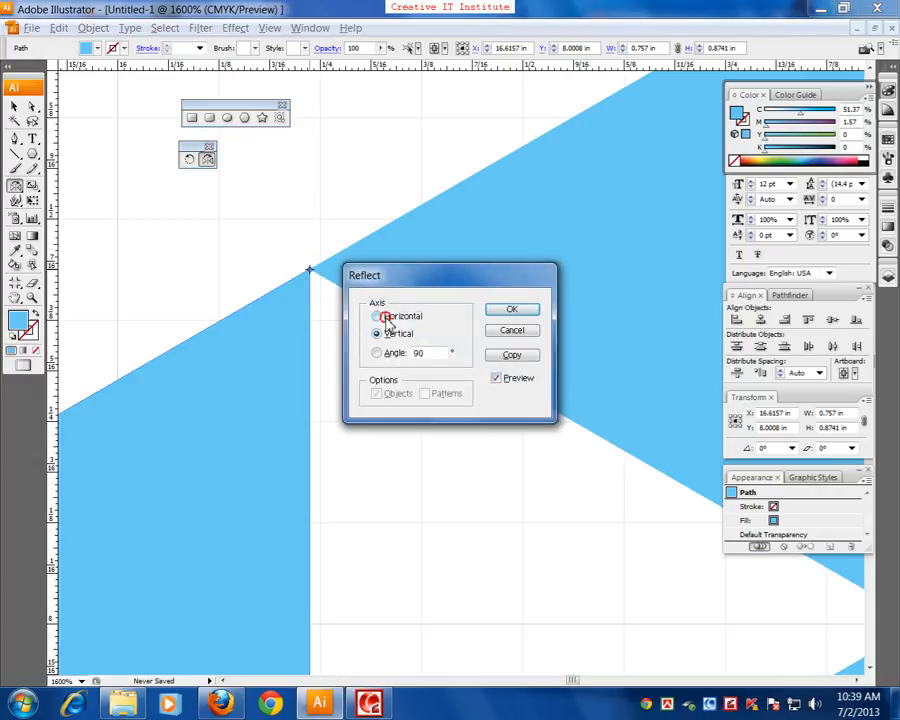
click(388, 317)
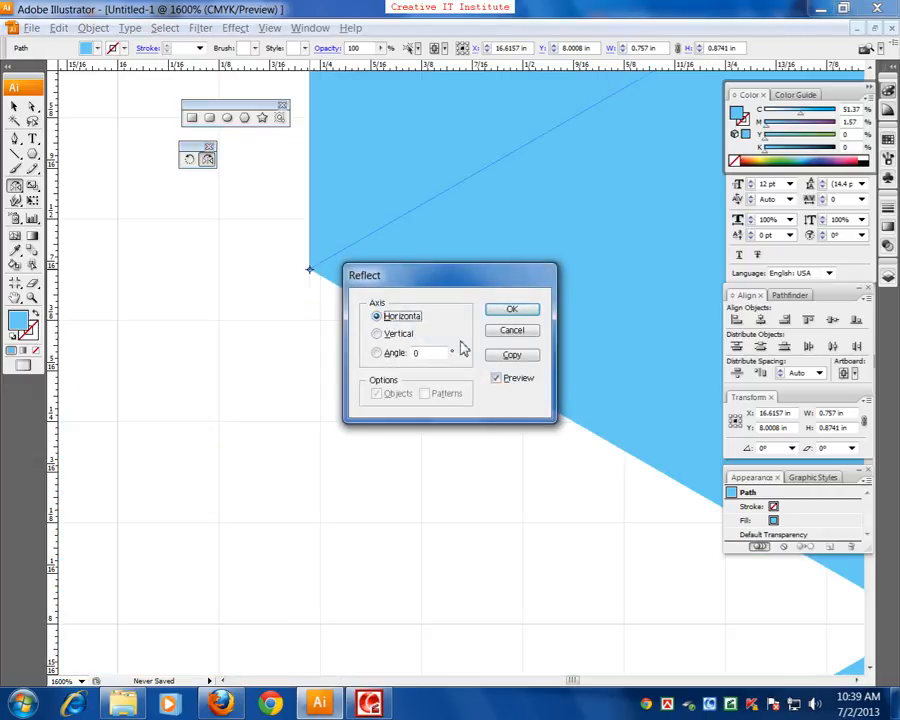
click(512, 310)
click(15, 105)
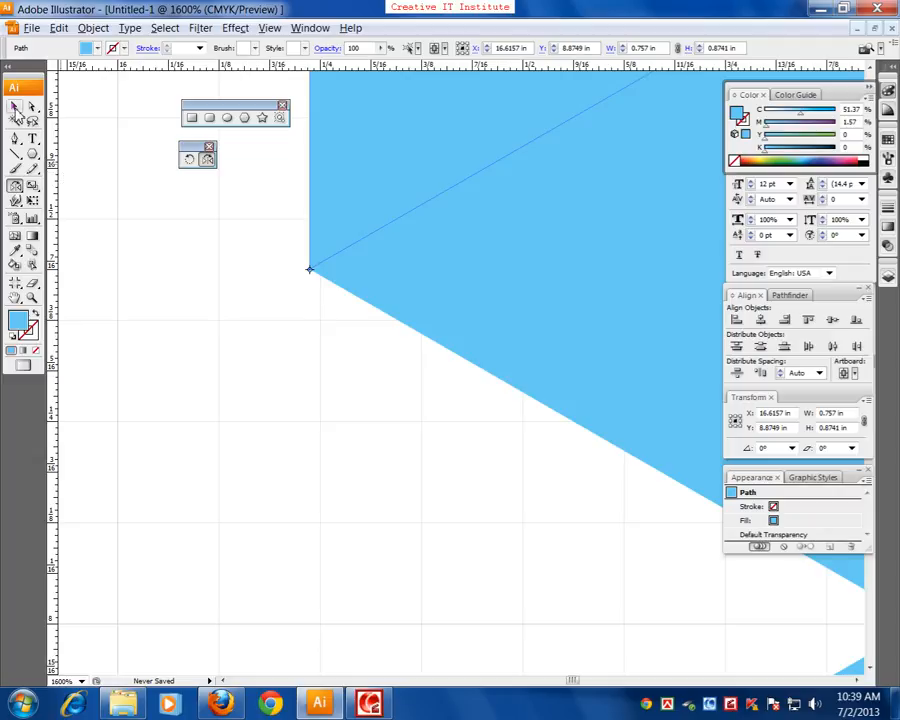
click(180, 255)
Fill the topmost triangle with orange and the triangle just below it with green (C 67.84, M 0, Y 95.69, K 0)
key(ctrl+minus)
key(ctrl+minus)
key(ctrl+minus)
key(ctrl+minus)
key(ctrl+minus)
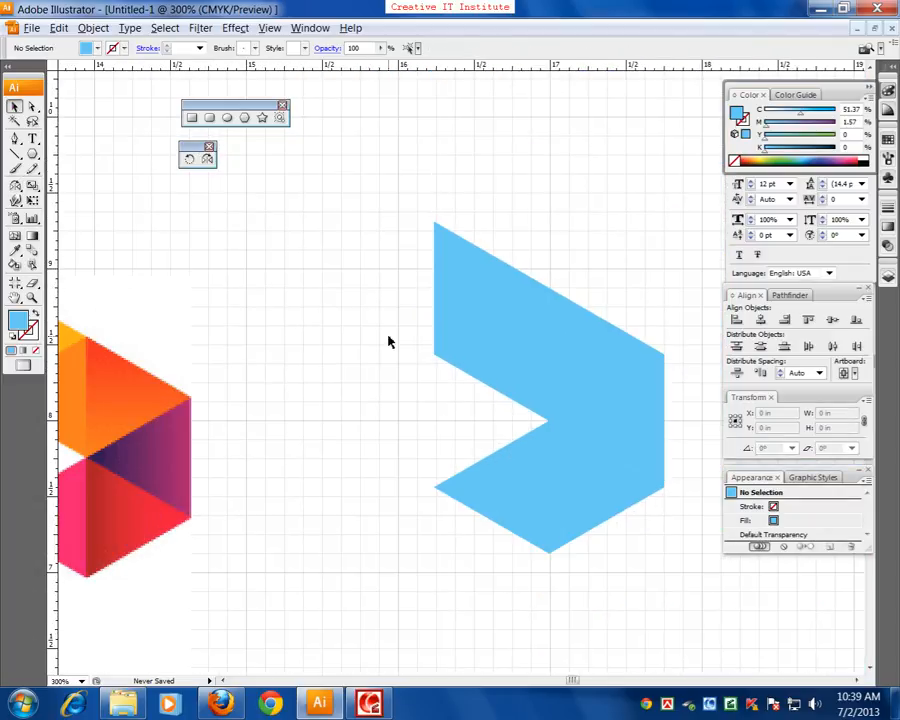
drag(487, 371, 416, 342)
click(370, 258)
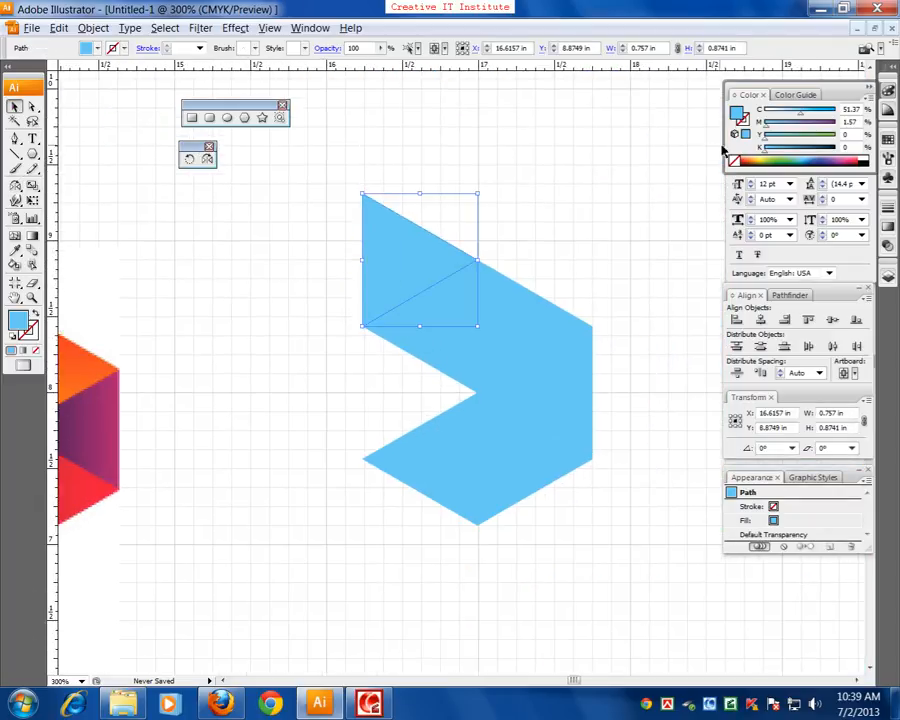
click(752, 158)
click(470, 344)
click(797, 157)
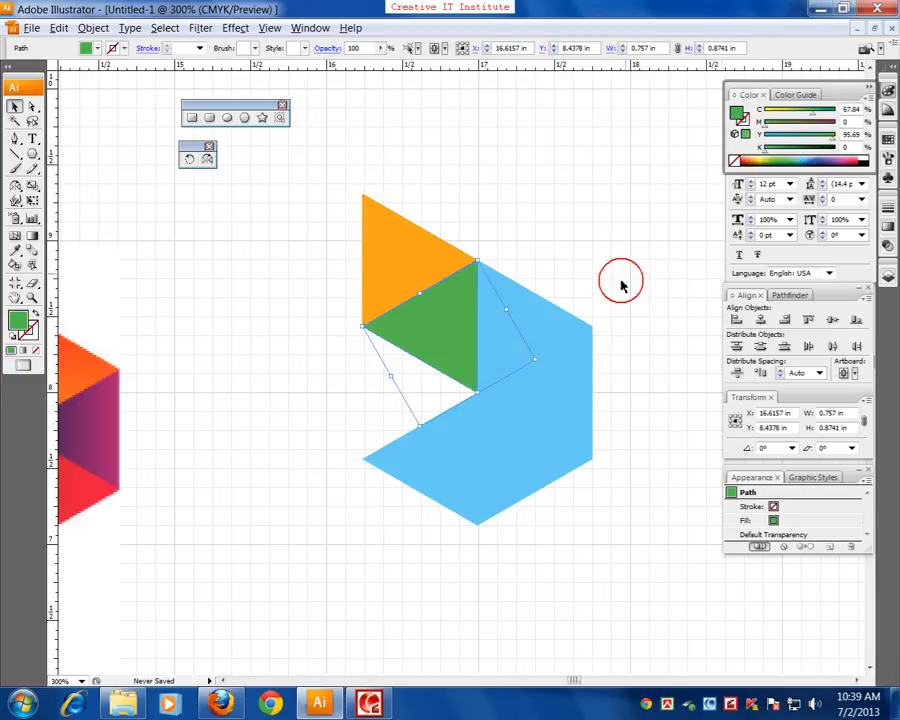
Fill the upper-right triangle of the emblem with purple and the right-hand triangle with very dark purple
click(574, 341)
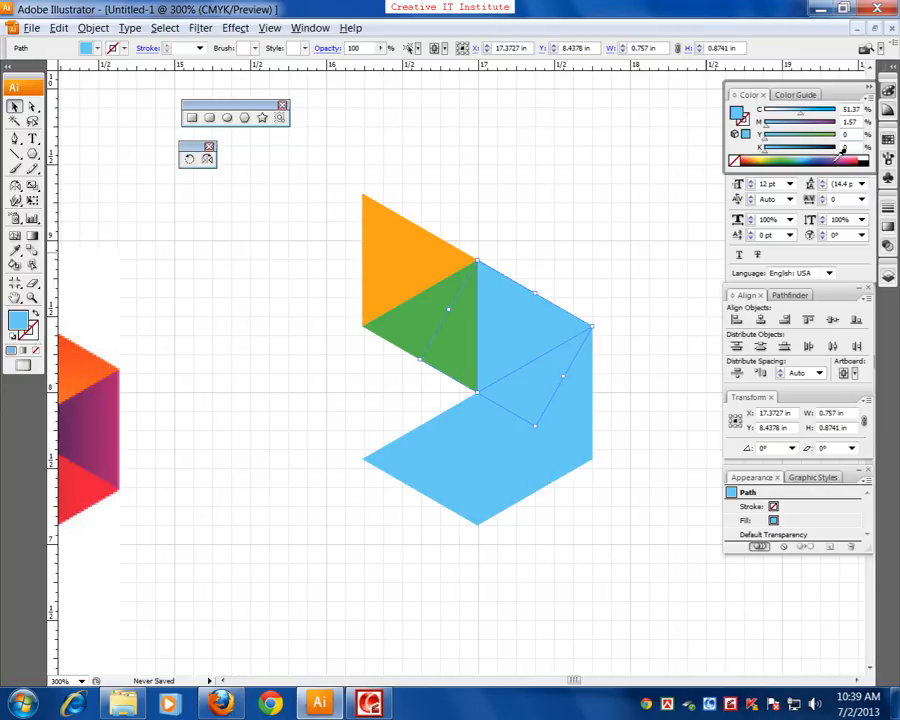
click(833, 162)
click(590, 434)
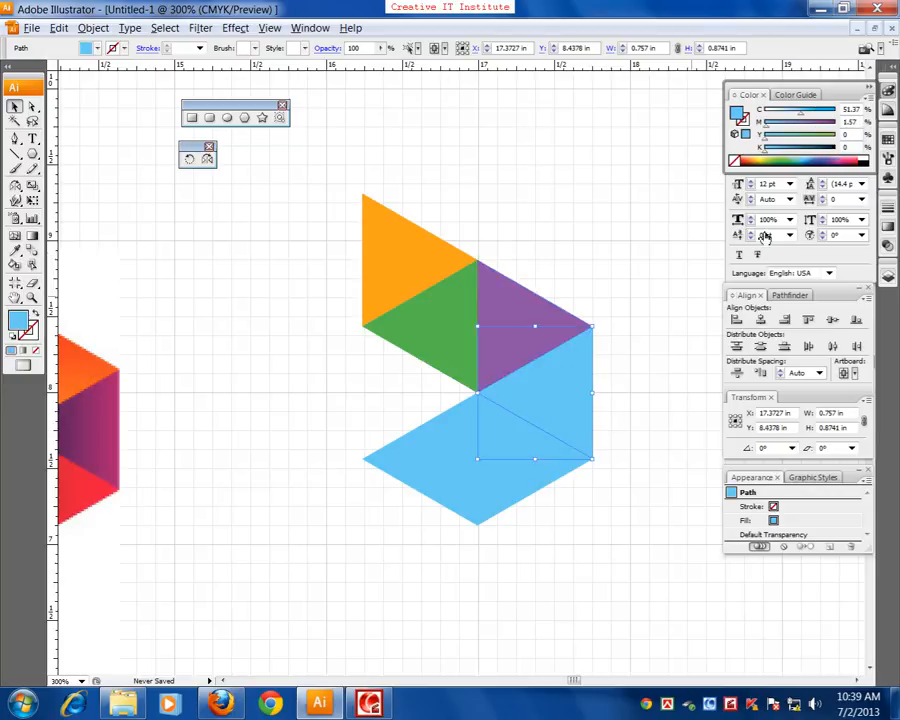
click(843, 161)
Fill the lower-right triangle with pink (C 0, M 94.12, Y 9.02, K 0) and the lower-left one with orange (C 0, M 65.88, Y 96.47, K 0)
click(547, 457)
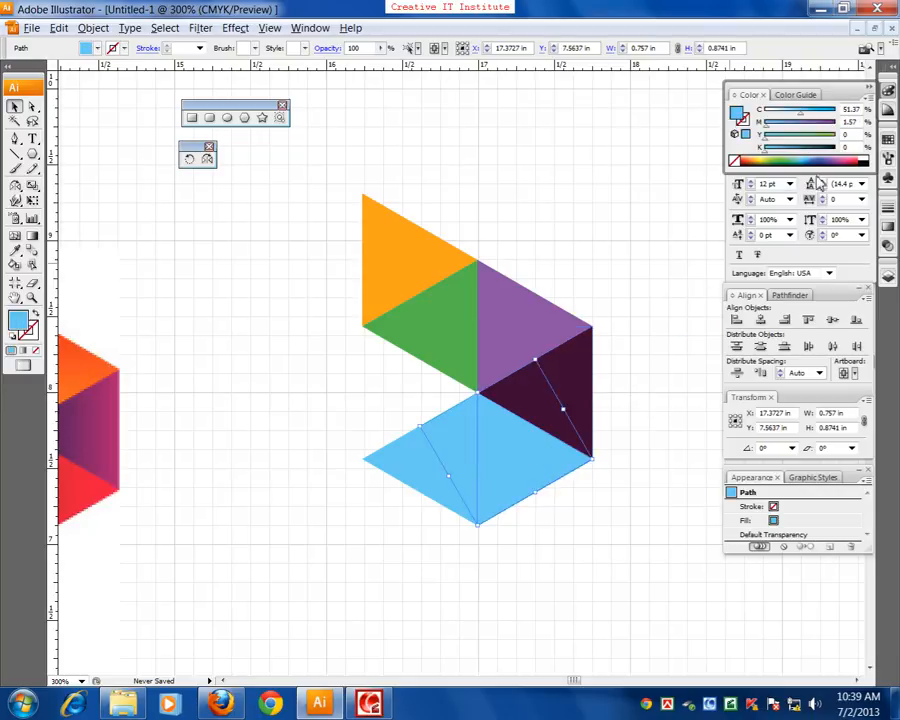
click(857, 158)
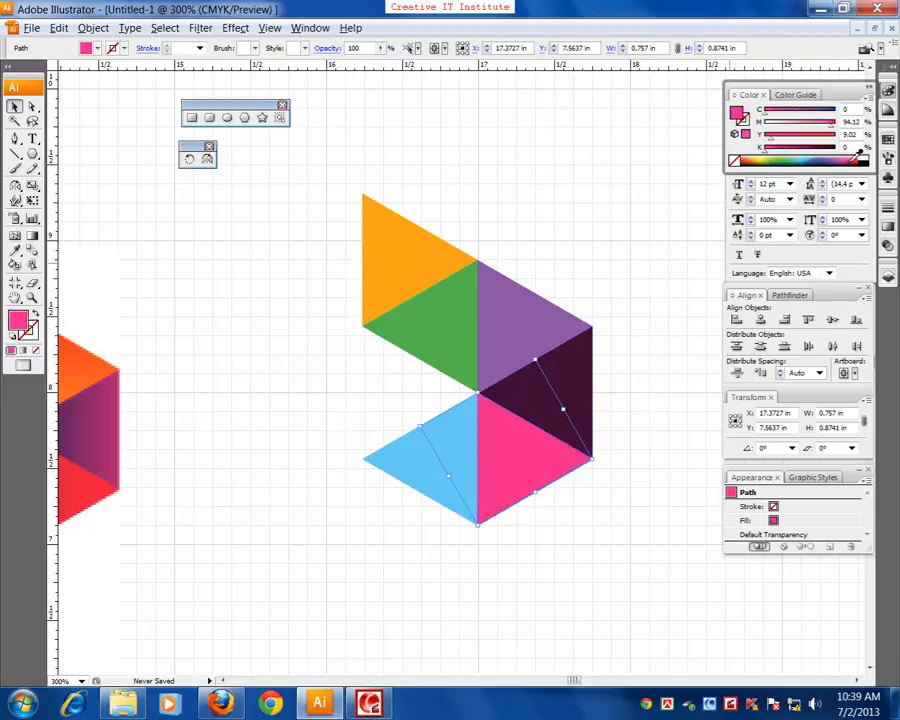
click(466, 428)
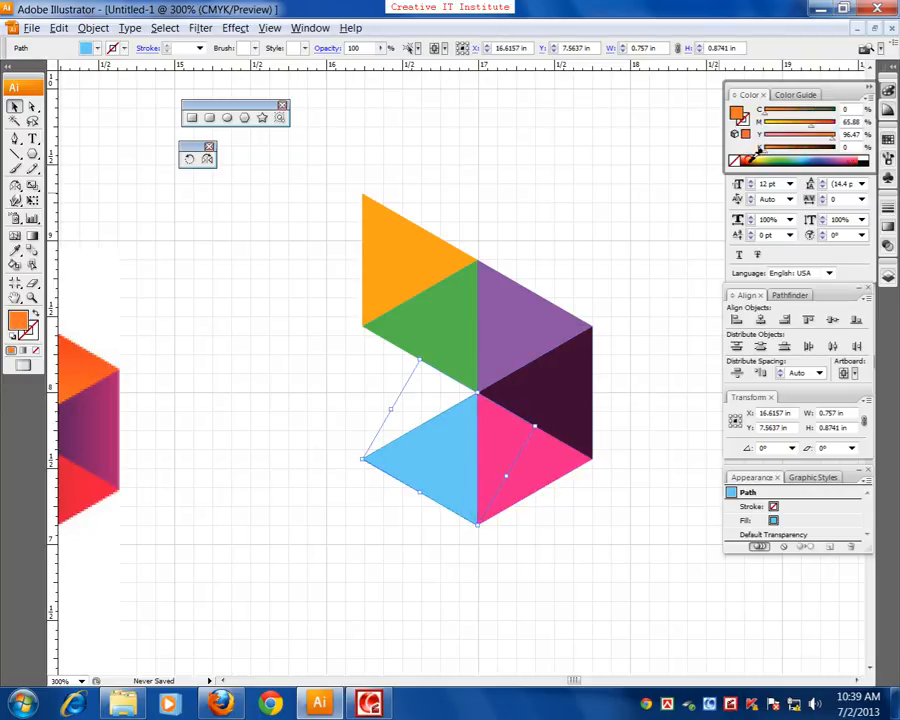
click(752, 160)
click(609, 212)
Select all six colored triangles of the recreated emblem beside the original logo
key(ctrl+minus)
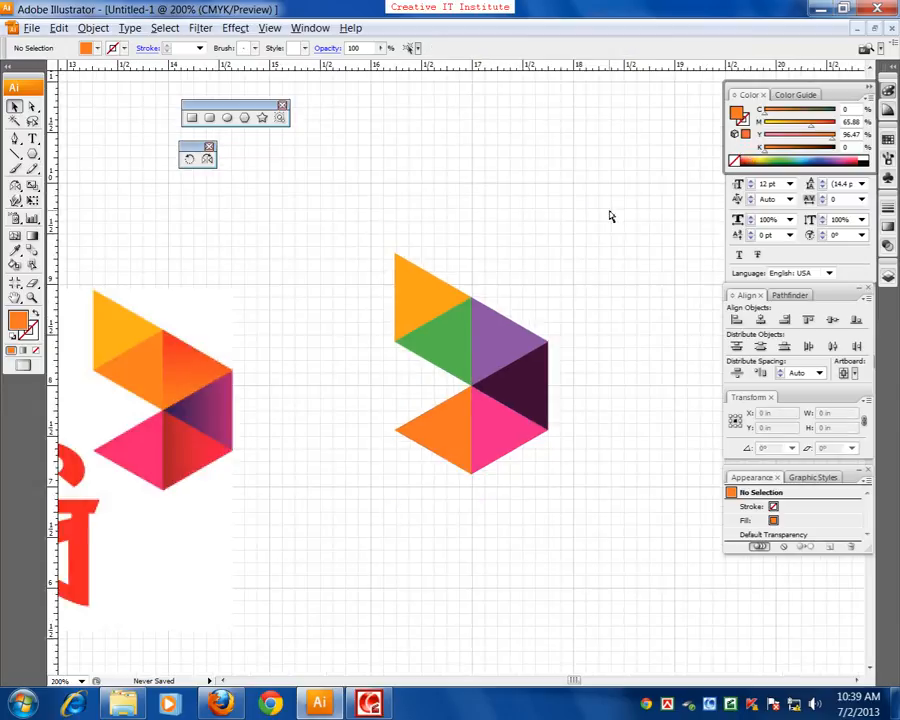
key(ctrl+minus)
key(ctrl+minus)
drag(546, 335, 610, 297)
drag(650, 233, 481, 436)
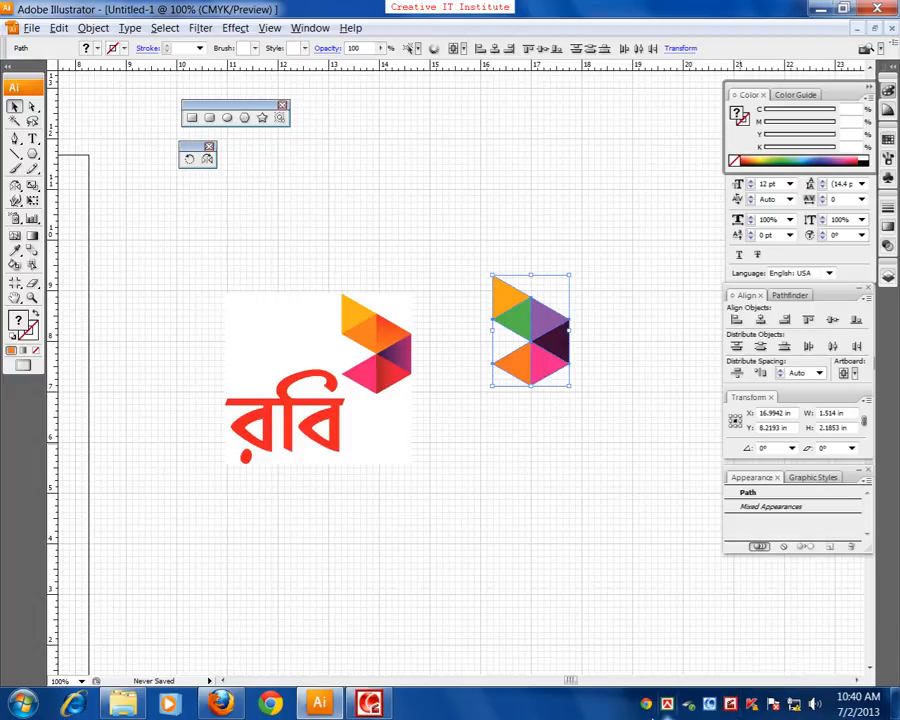
Minimize the Illustrator window and the Image Backup folder window to show the desktop
click(840, 9)
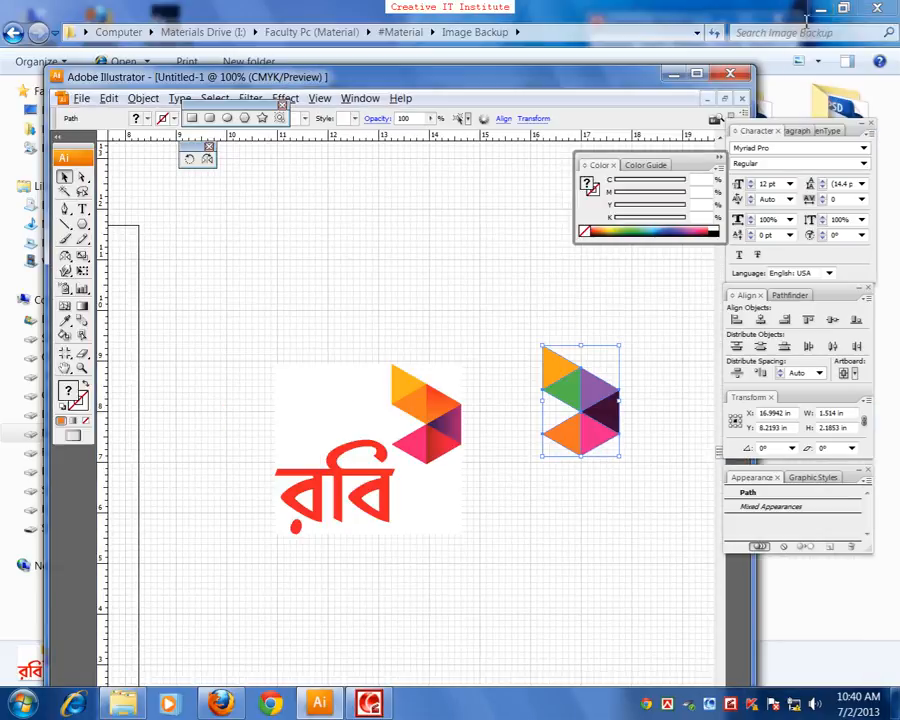
click(675, 75)
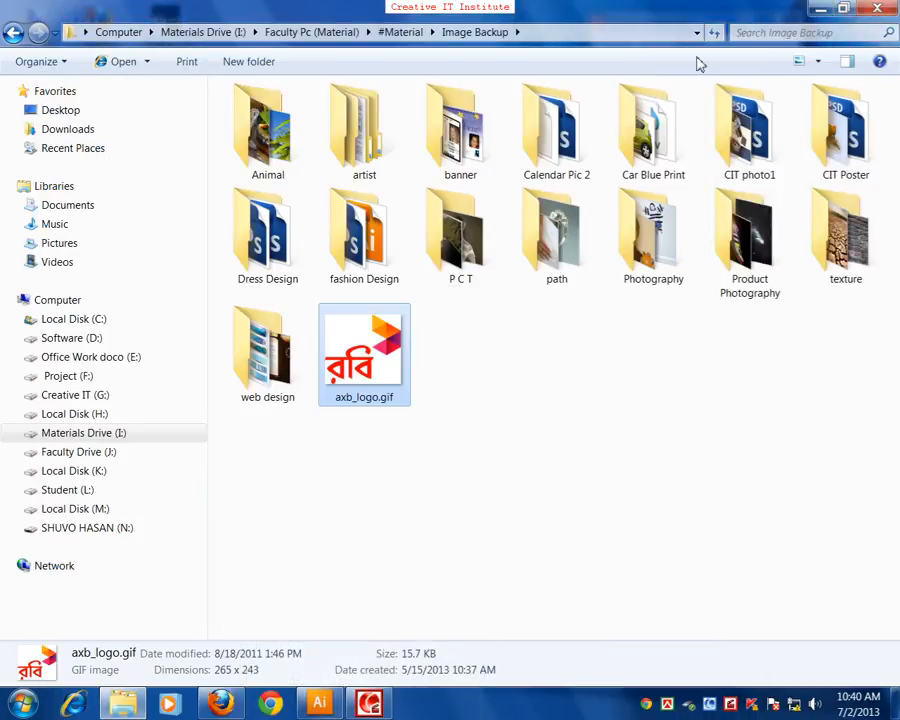
click(820, 9)
right_click(403, 234)
click(424, 272)
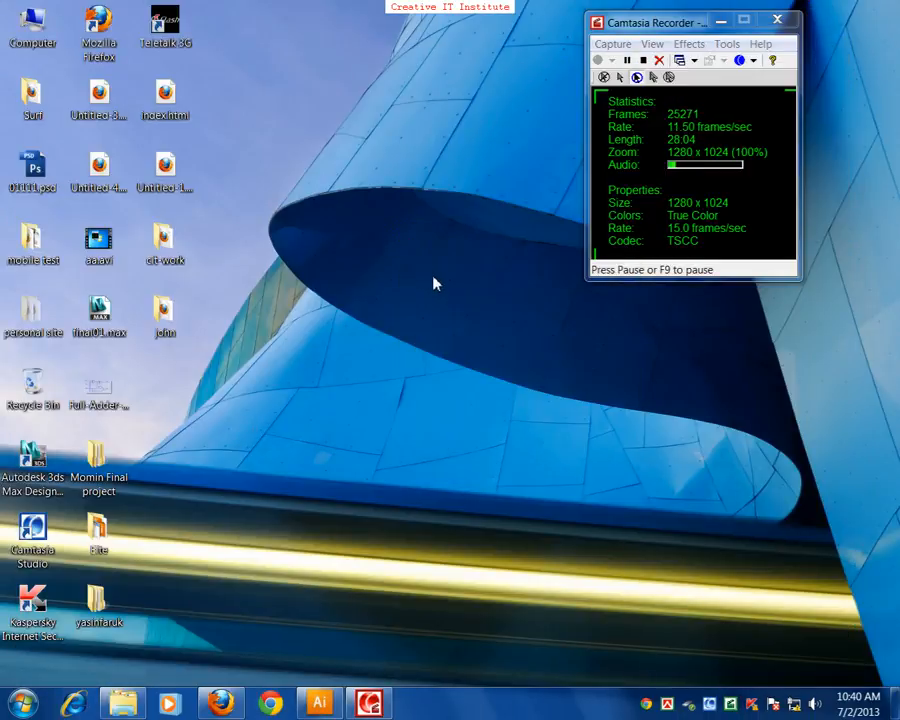